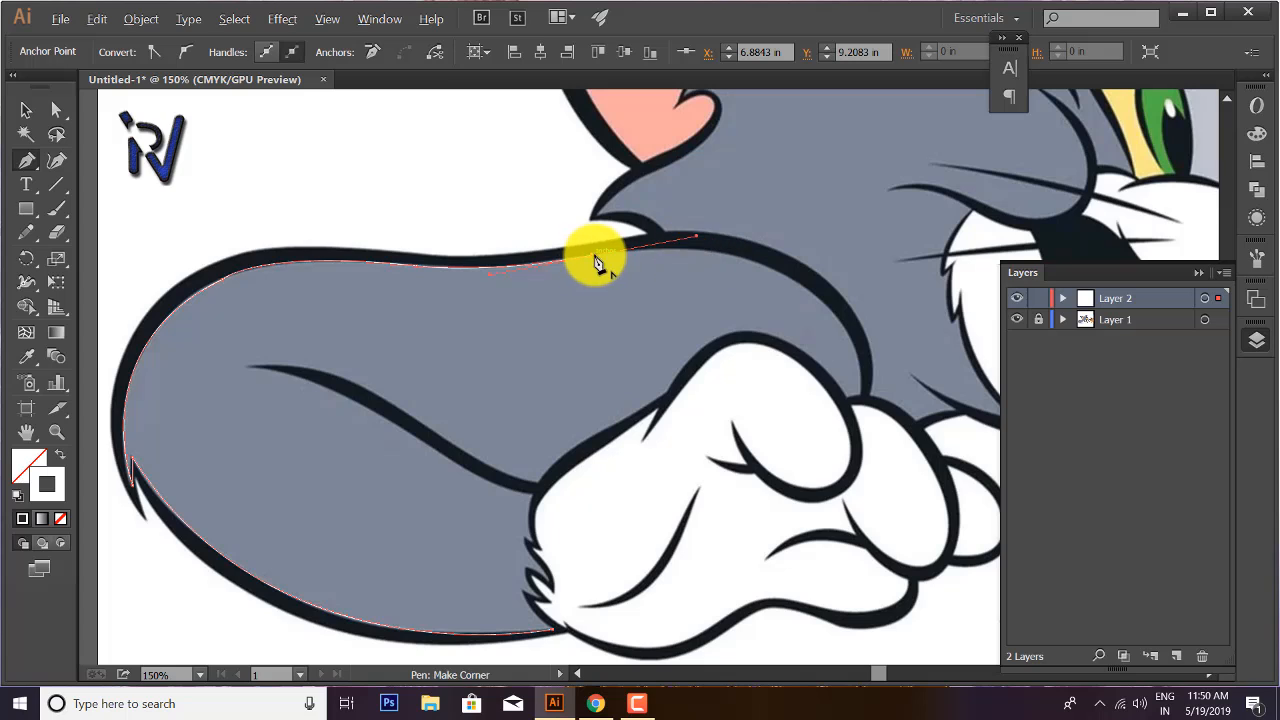
# - Continue the Pen path along the gray arm's upper contour and down its rounded end to the white paw
pyautogui.moveTo(846, 329); pyautogui.dragTo(913, 446)
pyautogui.click(847, 333)
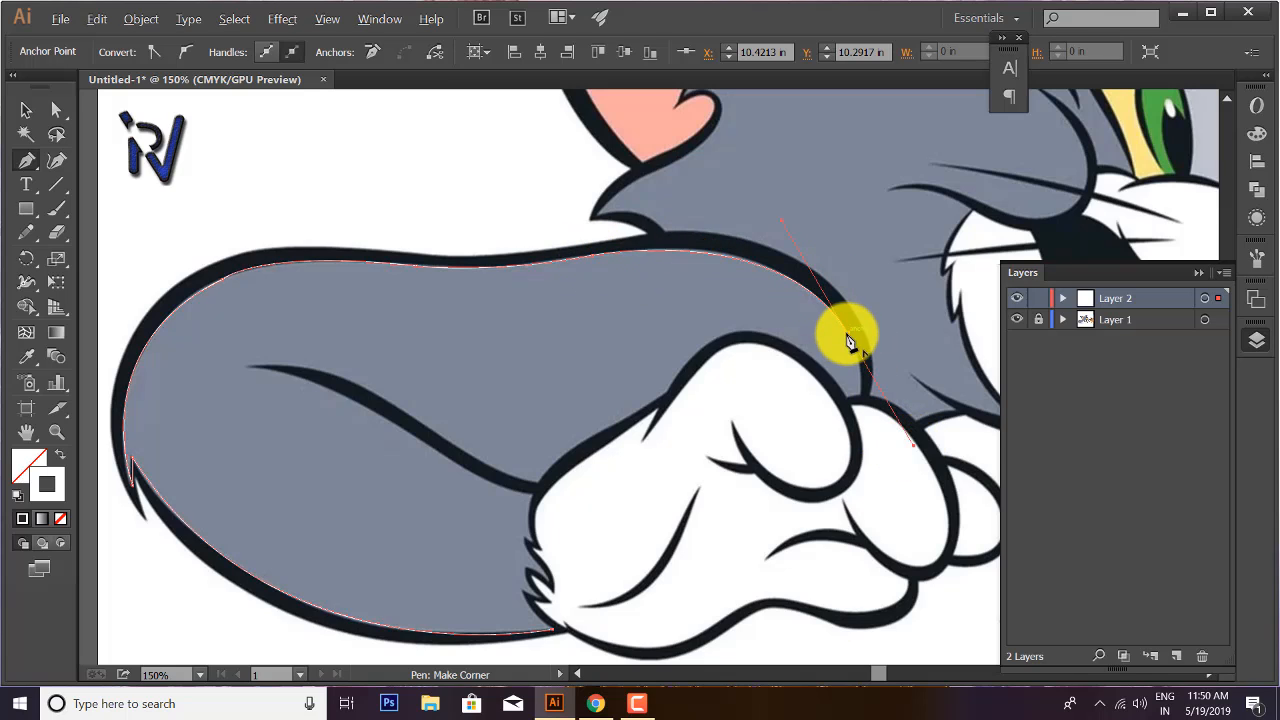
pyautogui.click(637, 705)
pyautogui.click(1214, 638)
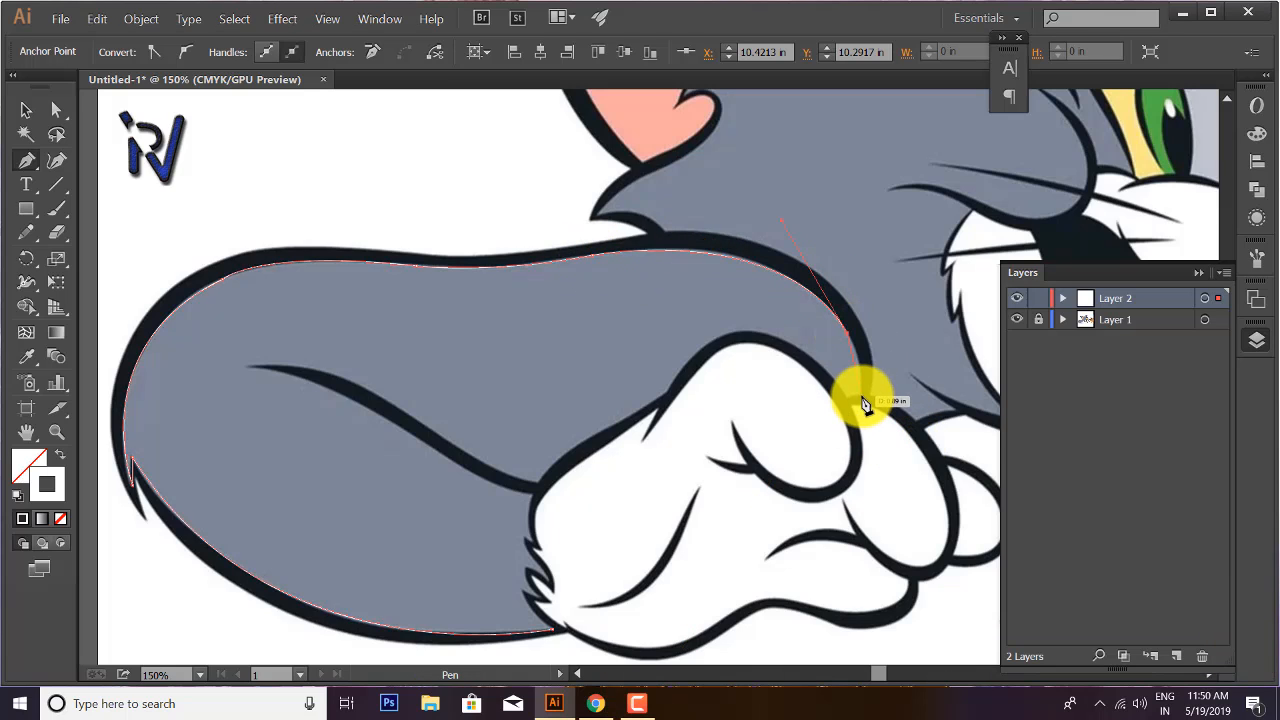
pyautogui.click(859, 407)
pyautogui.moveTo(860, 444); pyautogui.dragTo(865, 445)
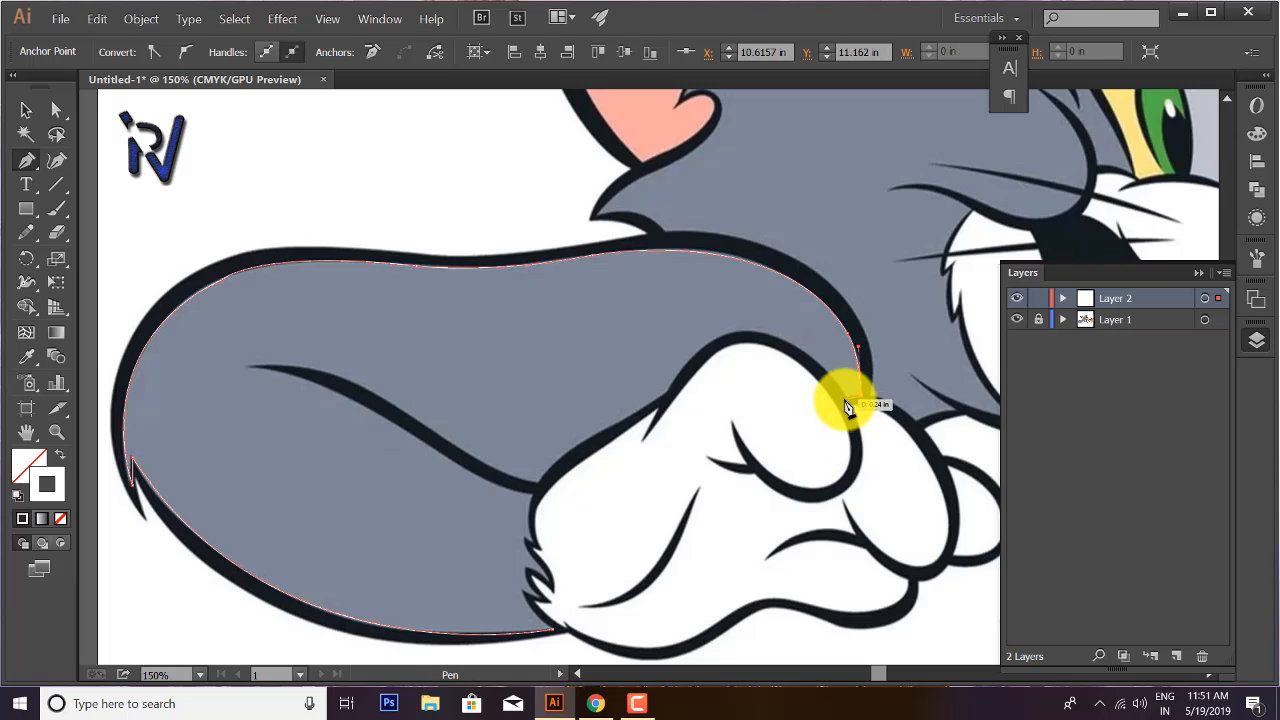
pyautogui.click(848, 408)
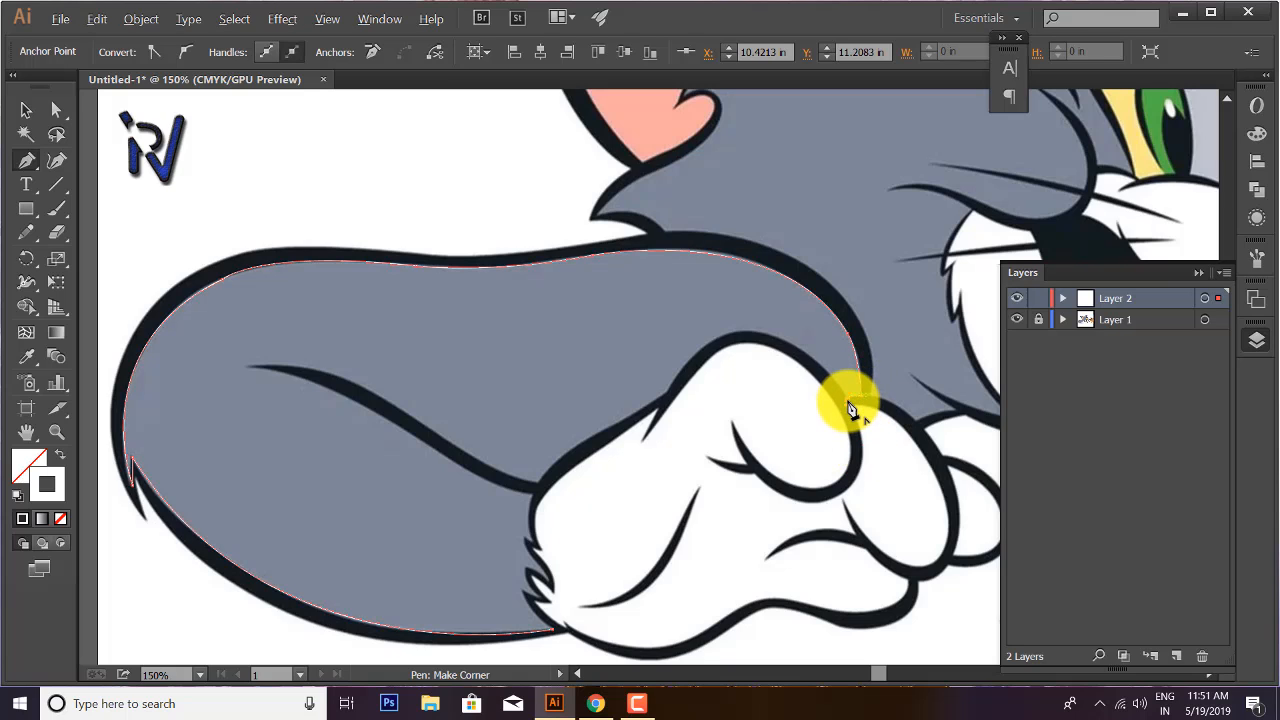
# - Trace over the white paw's top edge and down to where the arm's dark crease meets the paw
pyautogui.moveTo(630, 408); pyautogui.dragTo(632, 406)
pyautogui.click(701, 348)
pyautogui.click(667, 390)
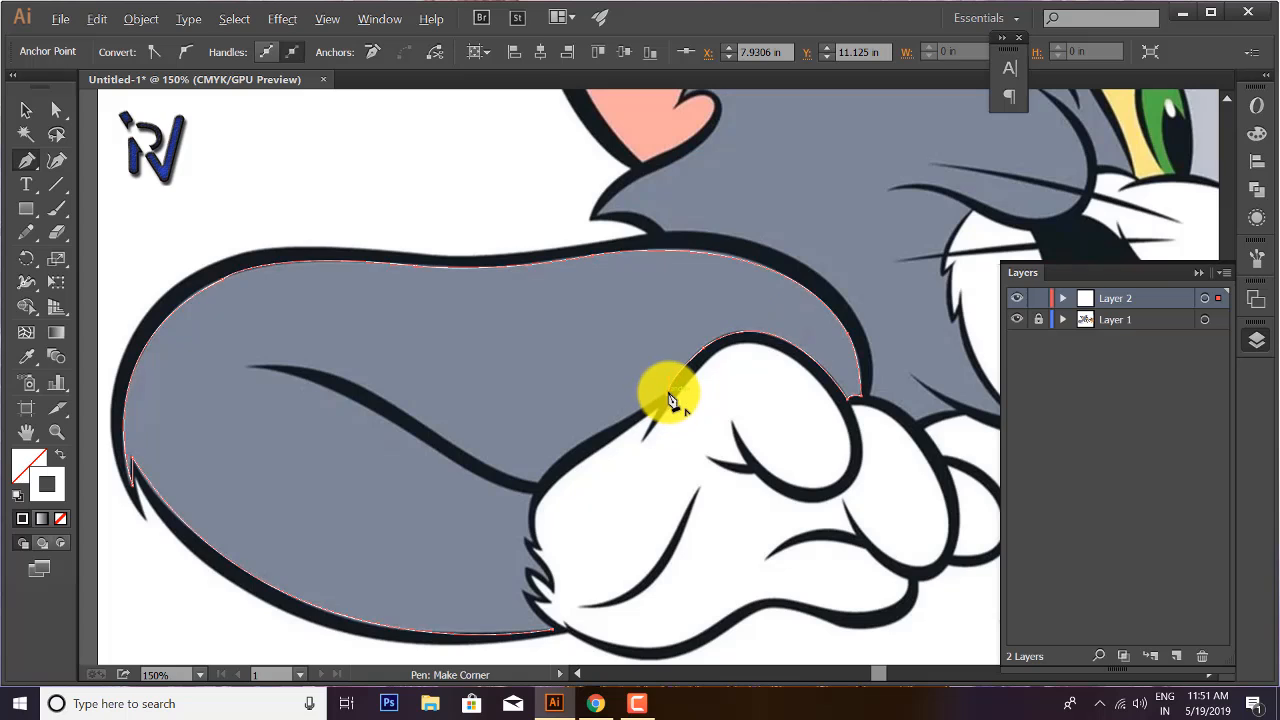
pyautogui.click(596, 436)
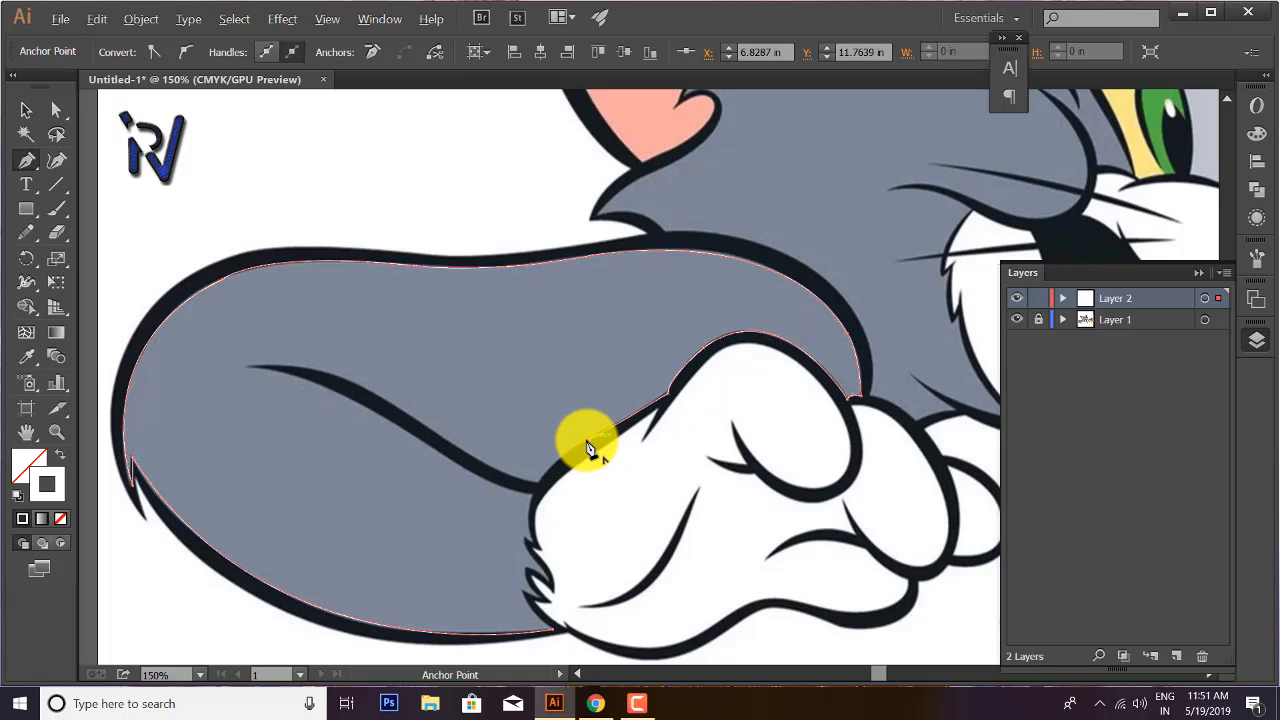
pyautogui.moveTo(540, 482); pyautogui.dragTo(533, 507)
pyautogui.click(540, 483)
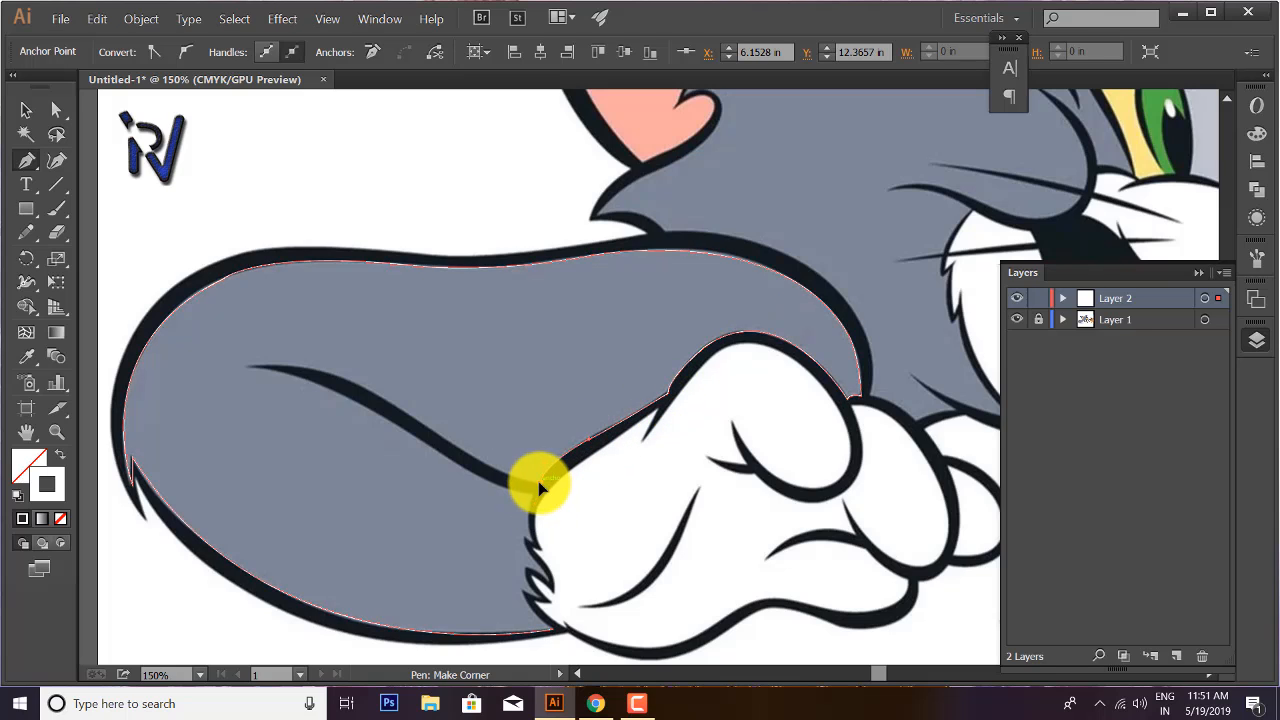
# - Trace around the dark crease inside the gray arm, along its upper edge to the tip and back underneath
pyautogui.moveTo(414, 418); pyautogui.dragTo(329, 363)
pyautogui.click(414, 420)
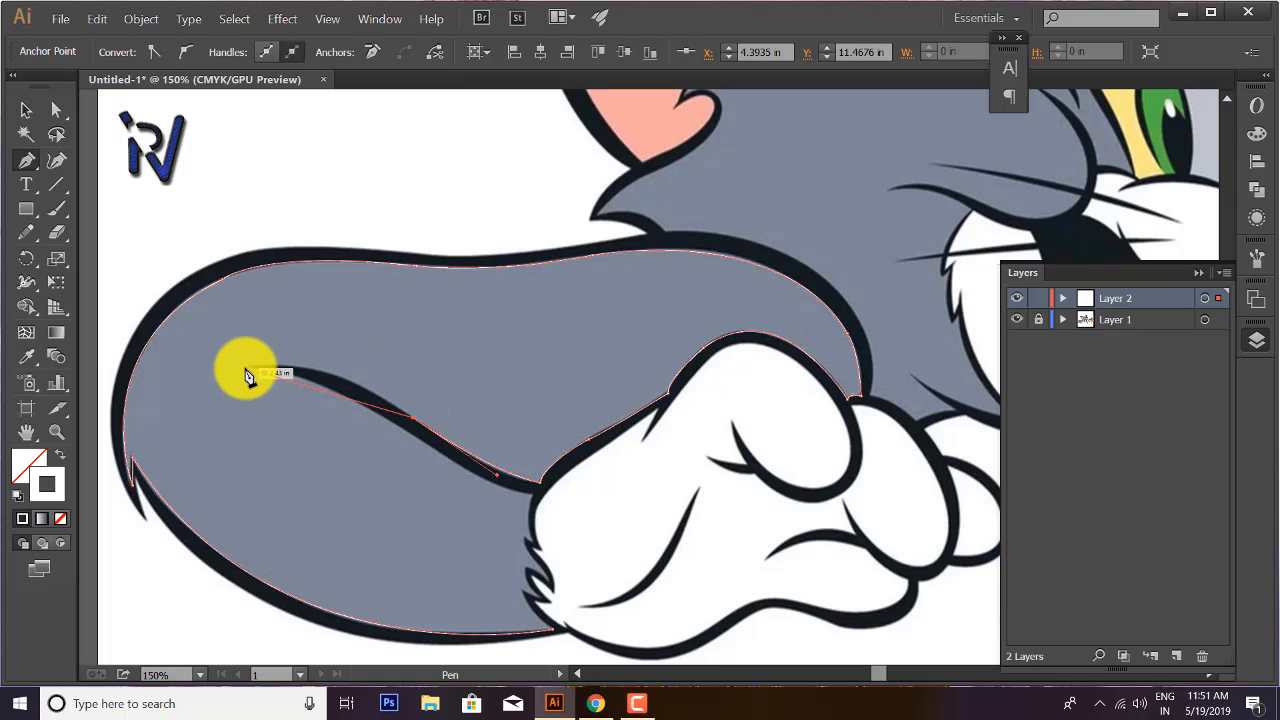
pyautogui.moveTo(247, 367); pyautogui.dragTo(165, 388)
pyautogui.click(248, 367)
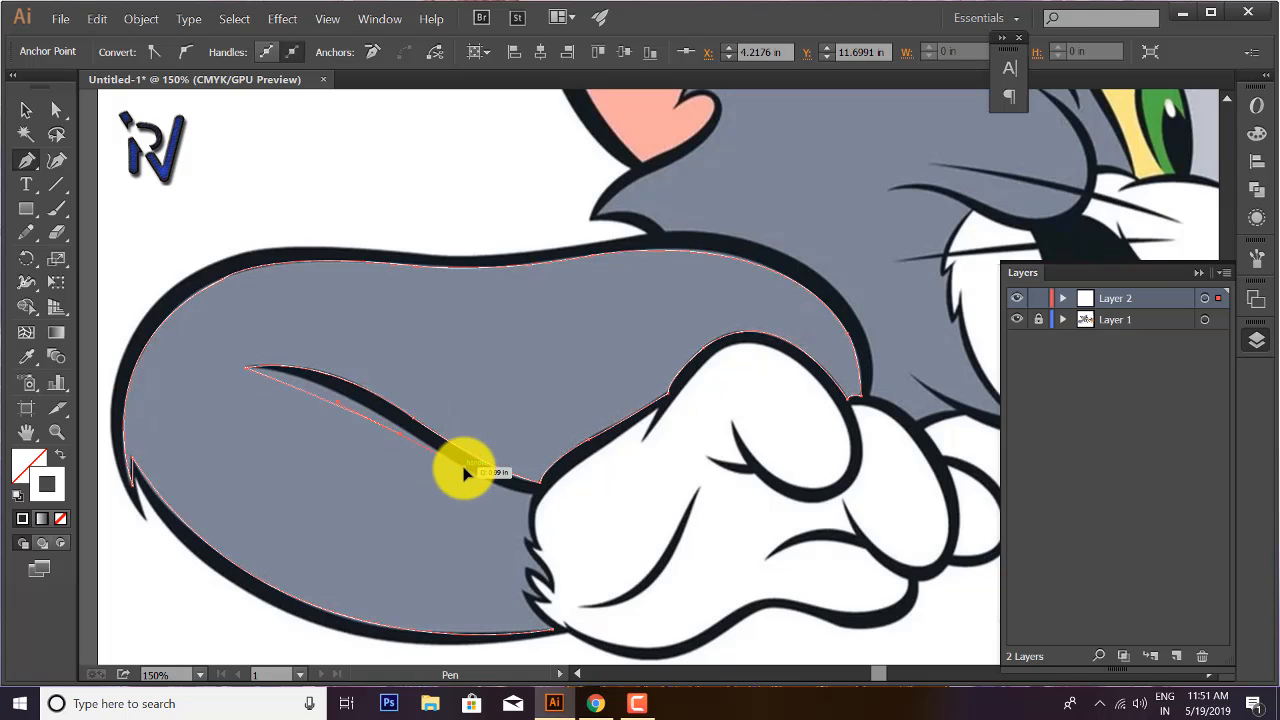
pyautogui.moveTo(402, 429); pyautogui.dragTo(556, 611)
pyautogui.click(402, 429)
# - Trace the jagged fur edge between the gray arm and white paw, and close the arm shape
pyautogui.click(533, 494)
pyautogui.click(526, 538)
pyautogui.click(551, 588)
pyautogui.click(527, 570)
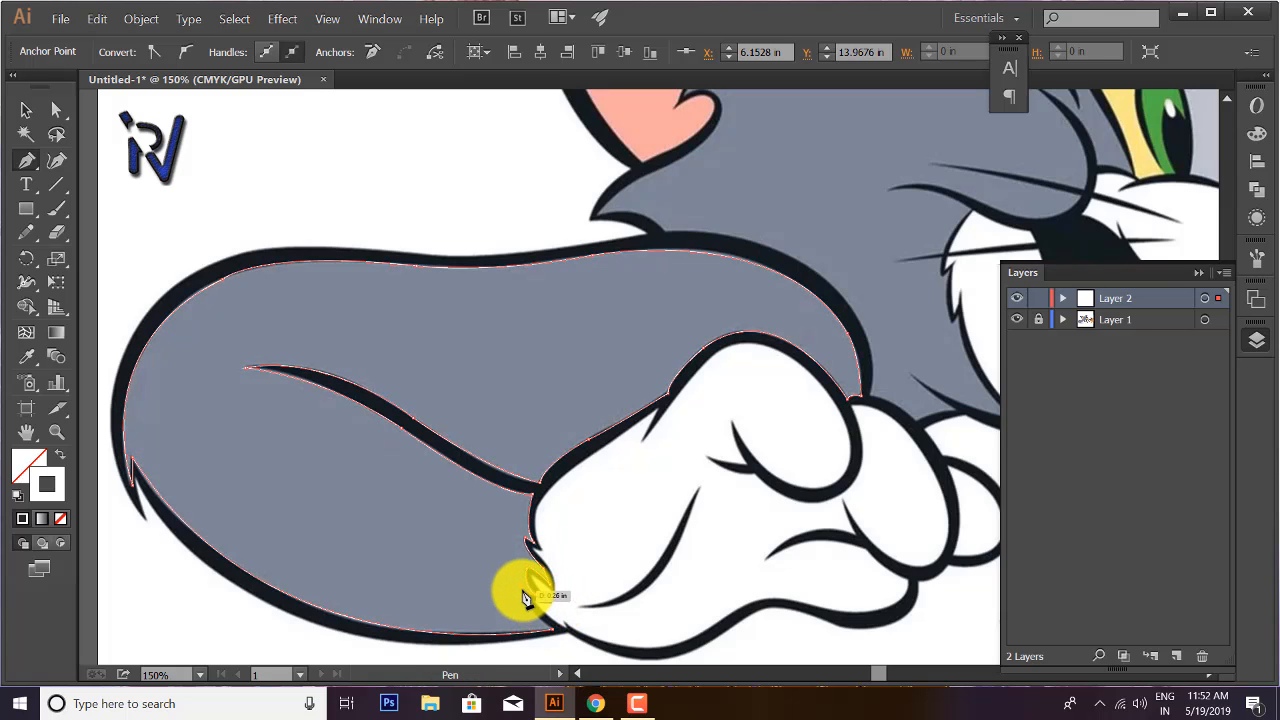
# - Sample the arm's gray with the Eyedropper and swap fill and stroke so the gray is the stroke colour
pyautogui.click(26, 357)
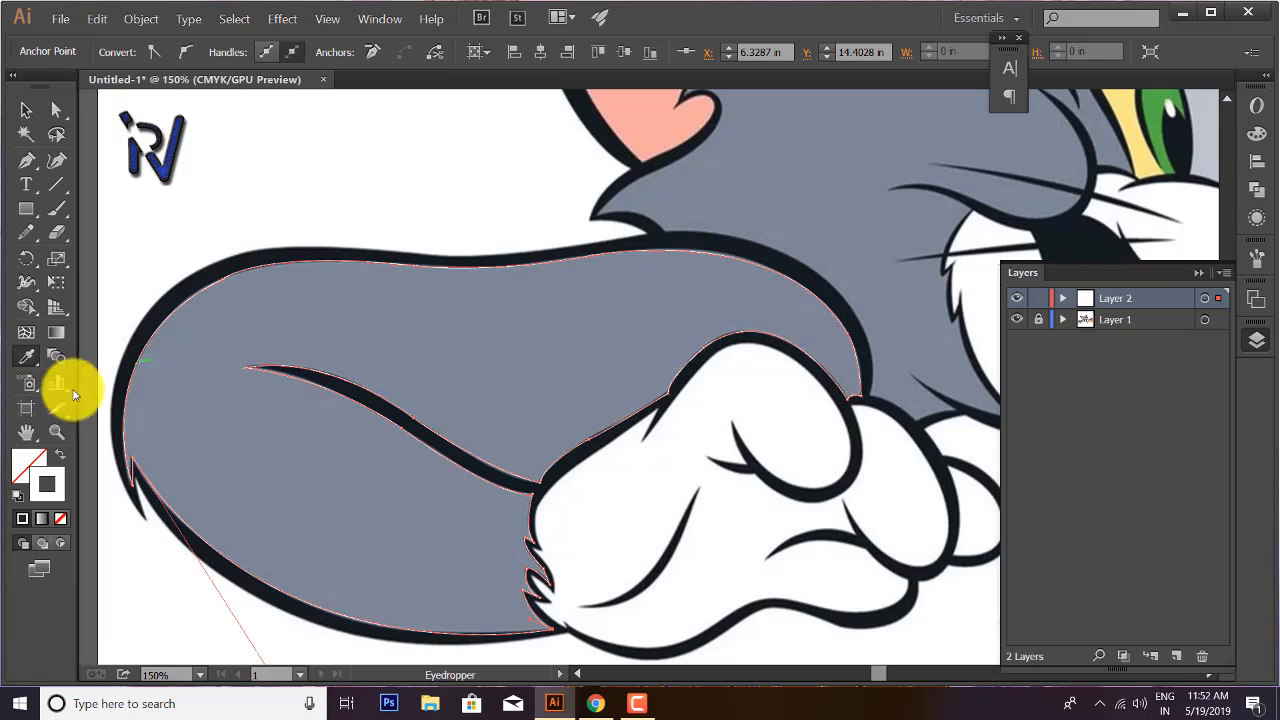
pyautogui.click(371, 341)
pyautogui.click(60, 454)
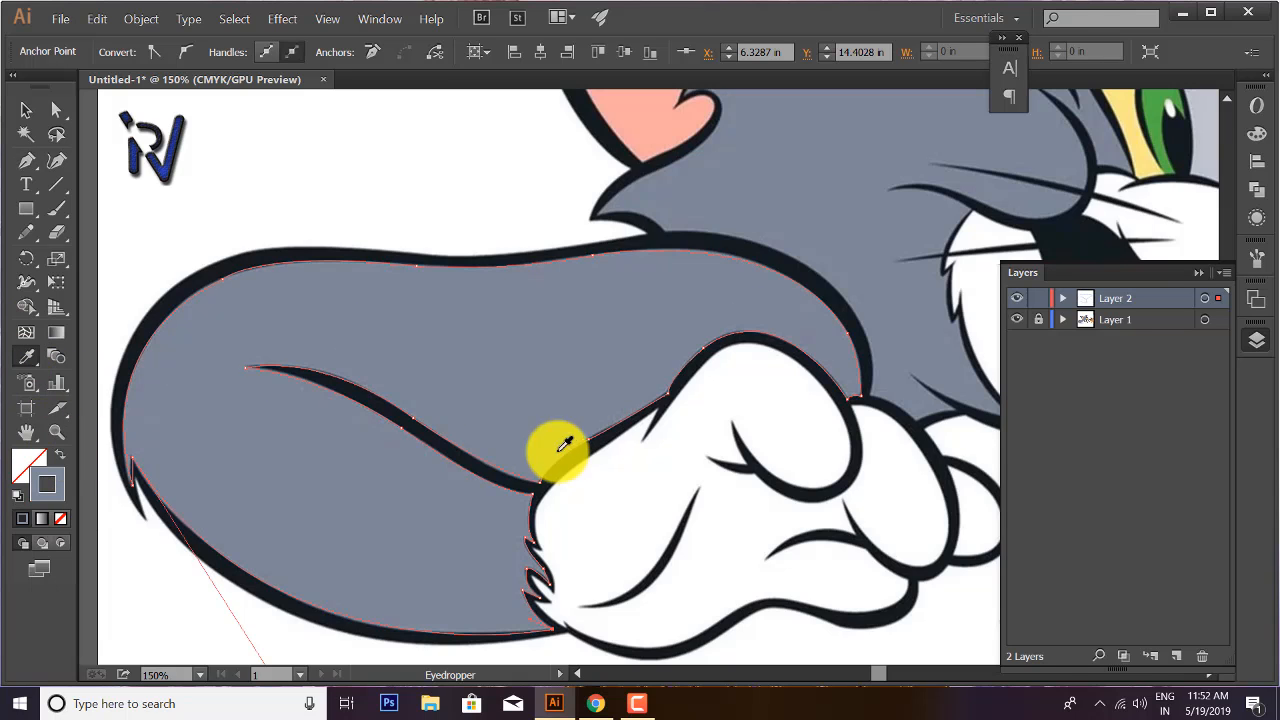
# - Start a new Pen path at the neck, tracing the pointed fur tuft and the ear's base to the first fur point
pyautogui.click(26, 163)
pyautogui.moveTo(823, 229); pyautogui.dragTo(416, 372)
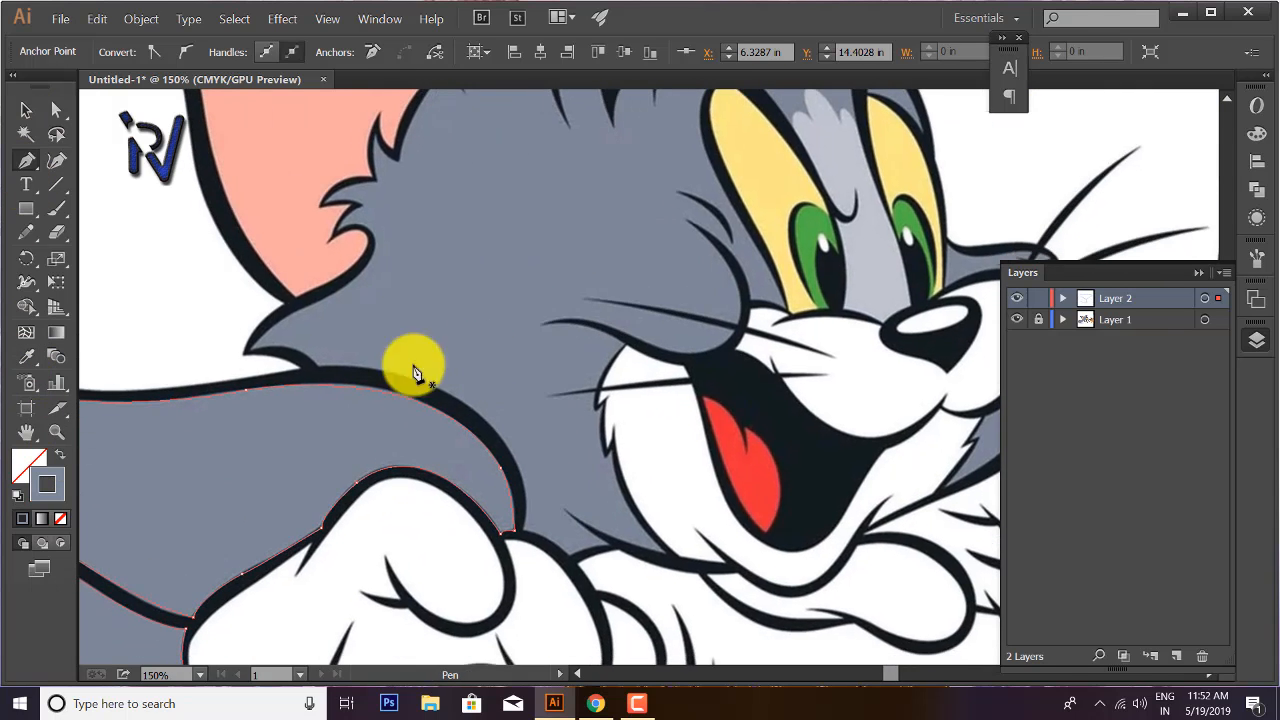
pyautogui.click(316, 366)
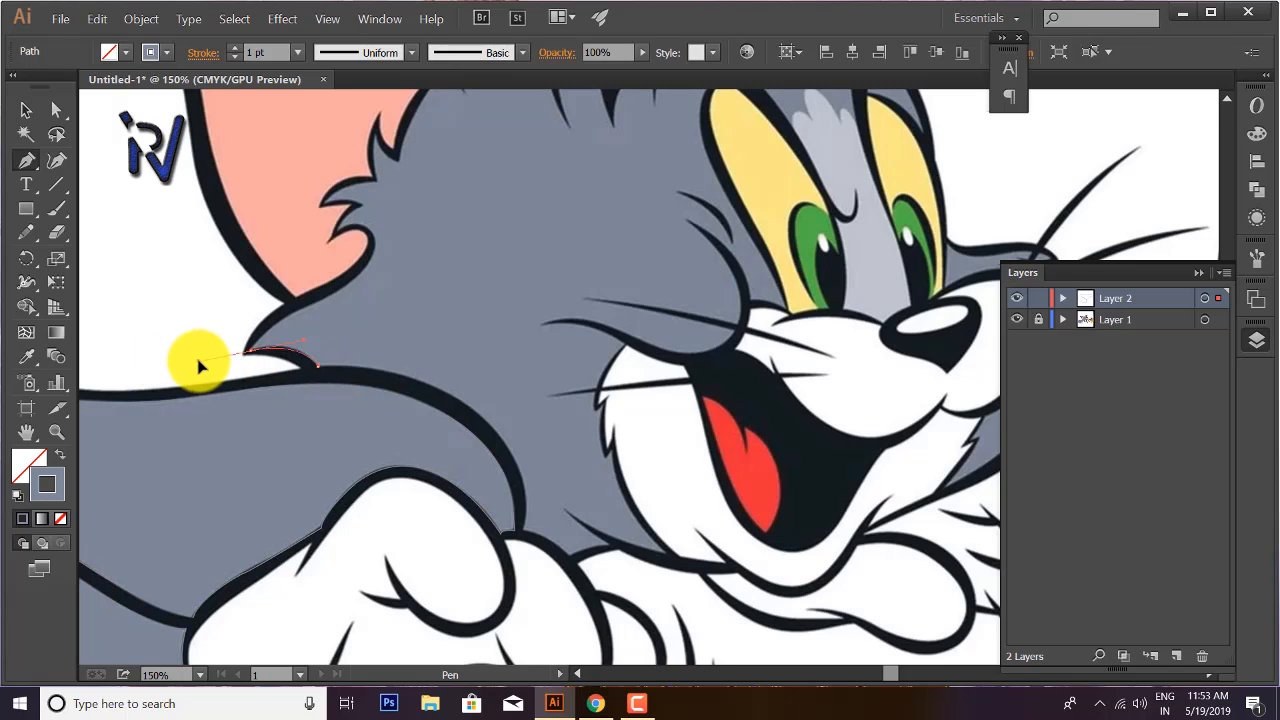
pyautogui.click(278, 316)
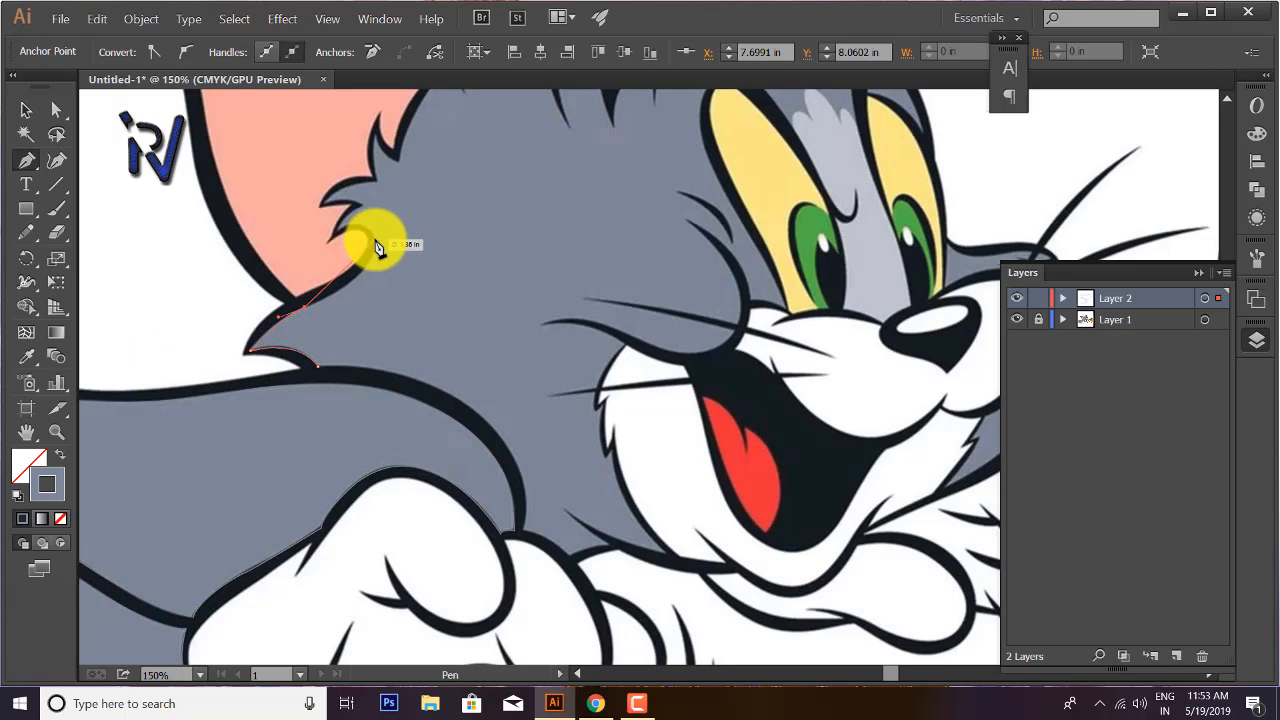
pyautogui.moveTo(378, 248); pyautogui.dragTo(309, 251)
pyautogui.click(338, 231)
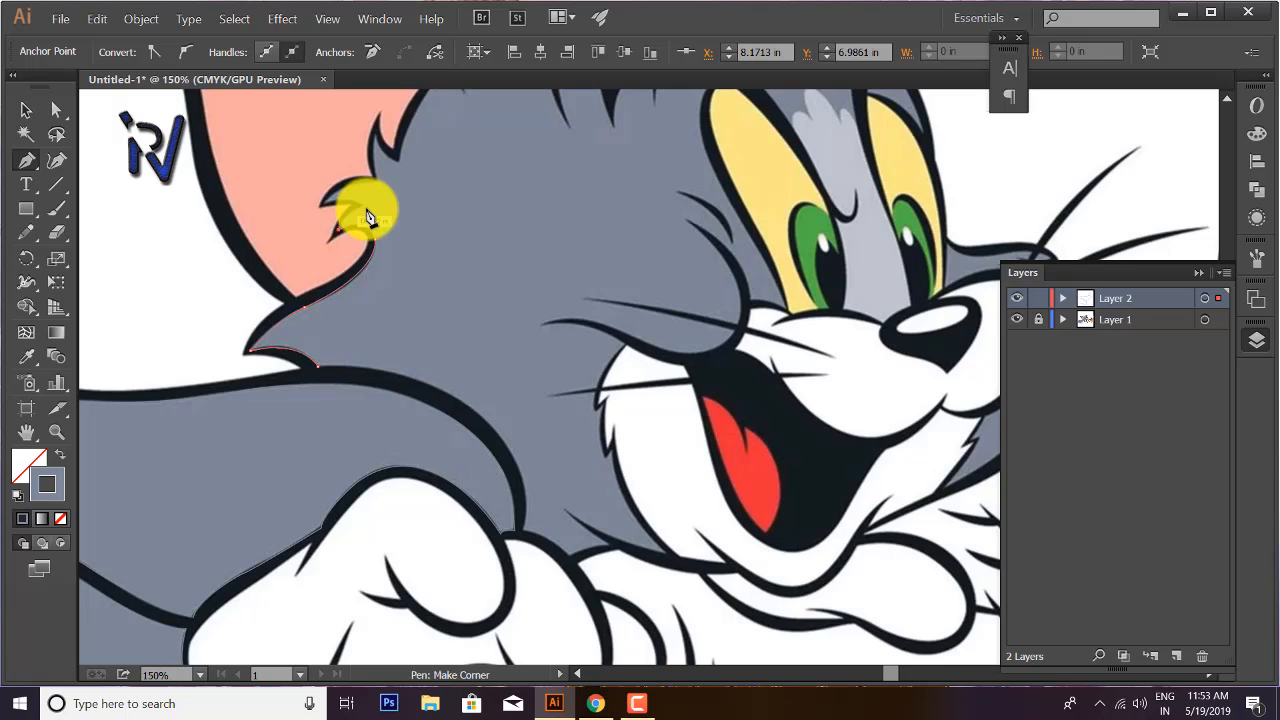
# - Trace the jagged gray fur along the pink inner ear up to the ear's inner corner
pyautogui.moveTo(379, 197); pyautogui.dragTo(450, 311)
pyautogui.click(323, 207)
pyautogui.click(376, 183)
pyautogui.click(377, 136)
pyautogui.keyDown('alt'); pyautogui.click(332, 230); pyautogui.keyUp('alt')
pyautogui.click(355, 251)
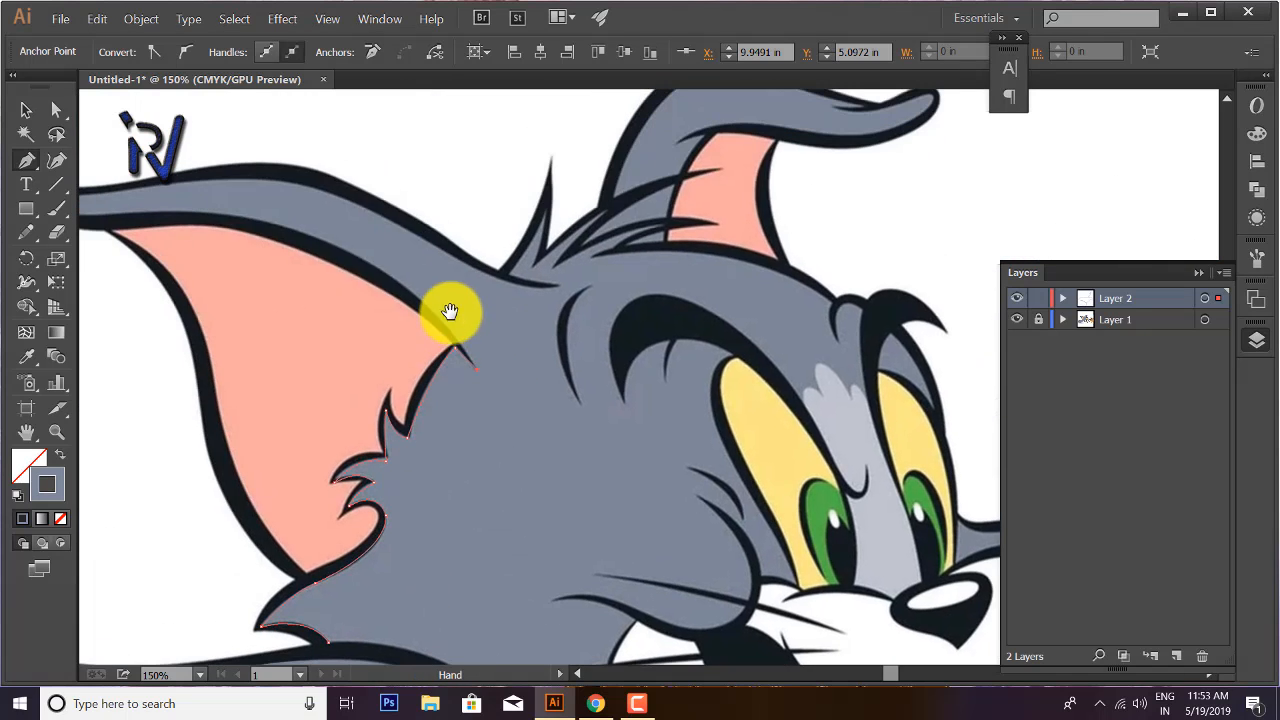
# - Trace the lower edge of the ear's gray upper band out to the ear tip
pyautogui.moveTo(354, 255); pyautogui.dragTo(496, 306)
pyautogui.keyDown('alt'); pyautogui.click(353, 257); pyautogui.keyUp('alt')
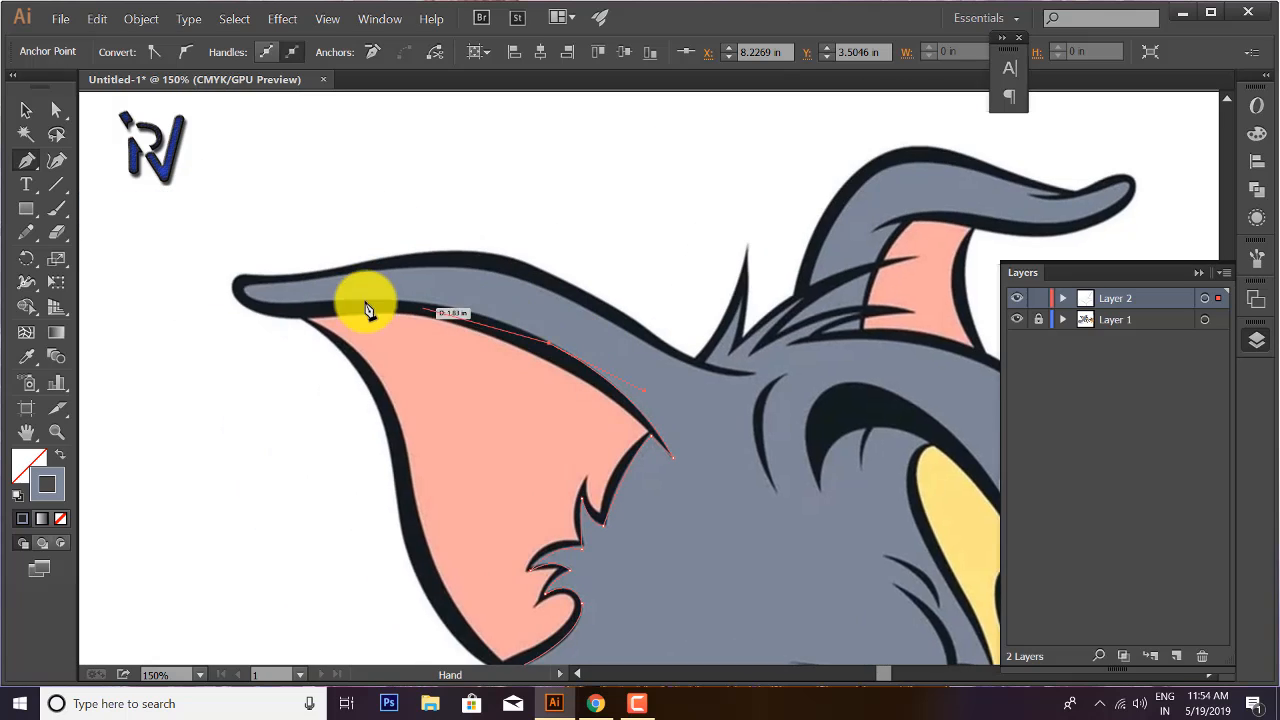
pyautogui.moveTo(354, 299); pyautogui.dragTo(287, 268)
pyautogui.keyDown('alt'); pyautogui.click(354, 299); pyautogui.keyUp('alt')
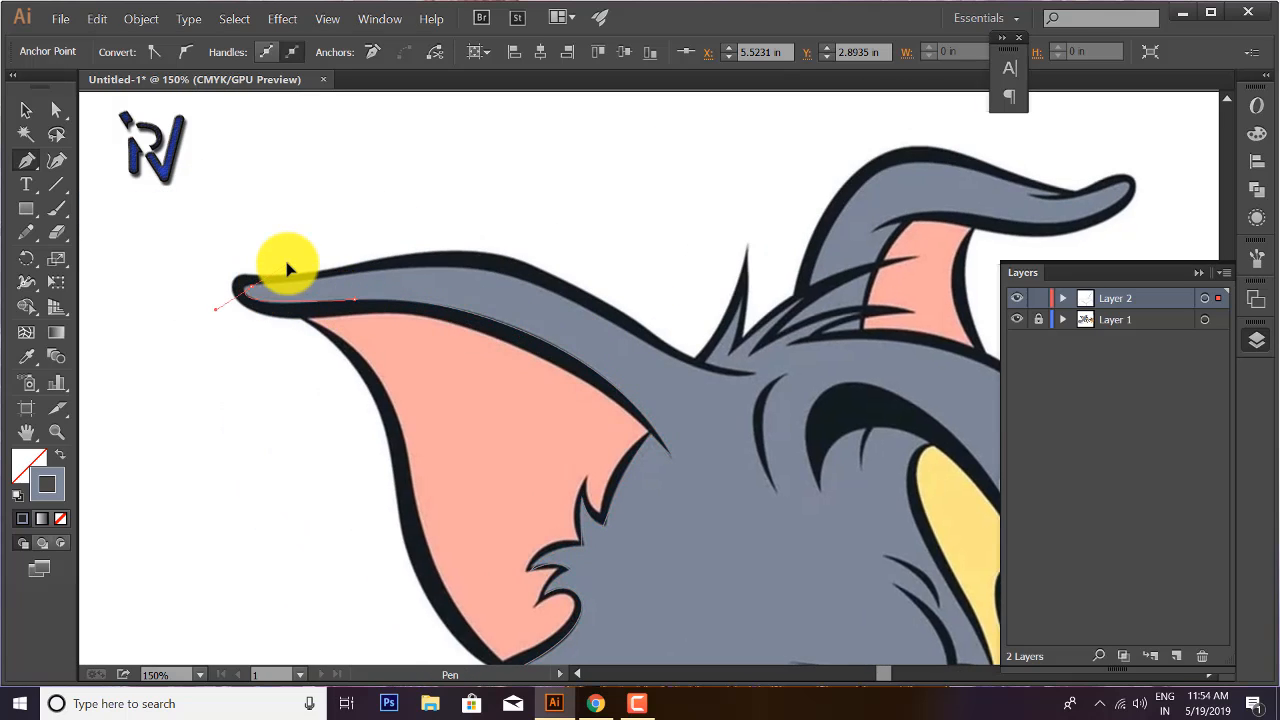
pyautogui.keyDown('alt'); pyautogui.click(249, 287); pyautogui.keyUp('alt')
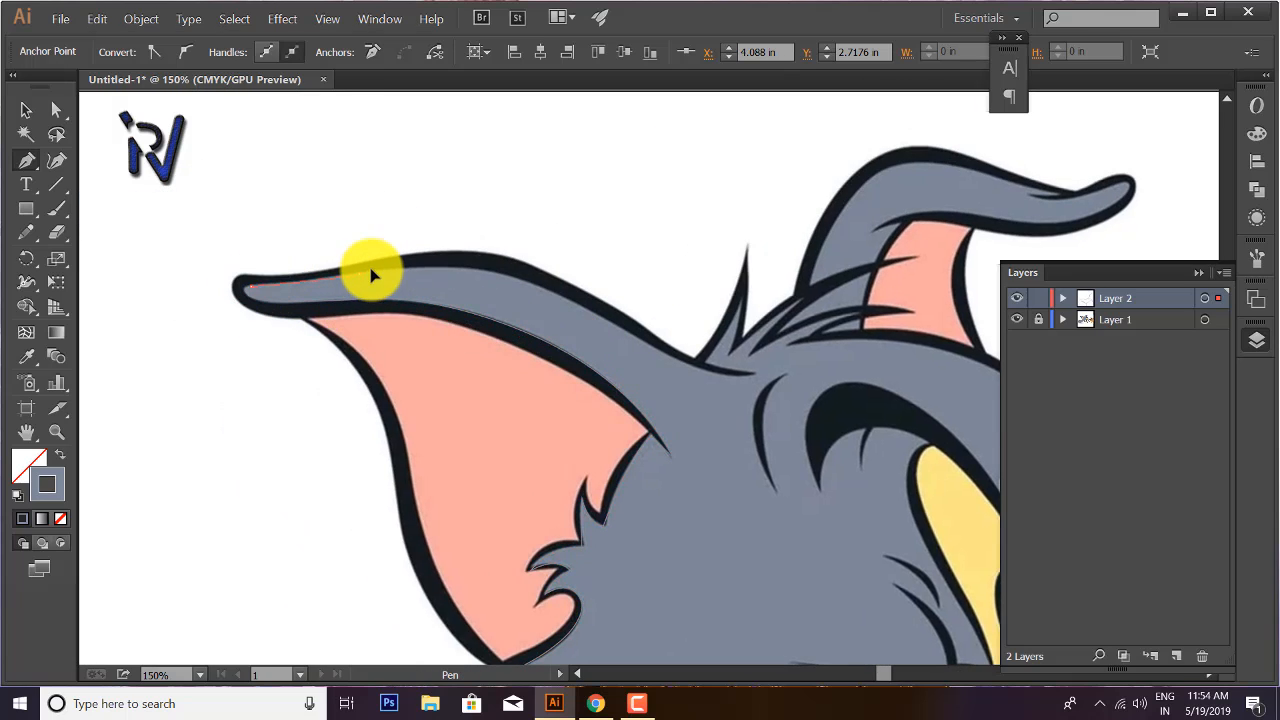
# - Trace the ear's upper gray edge back from the tip to the end of the dark line on the head
pyautogui.click(358, 273)
pyautogui.click(546, 290)
pyautogui.click(618, 322)
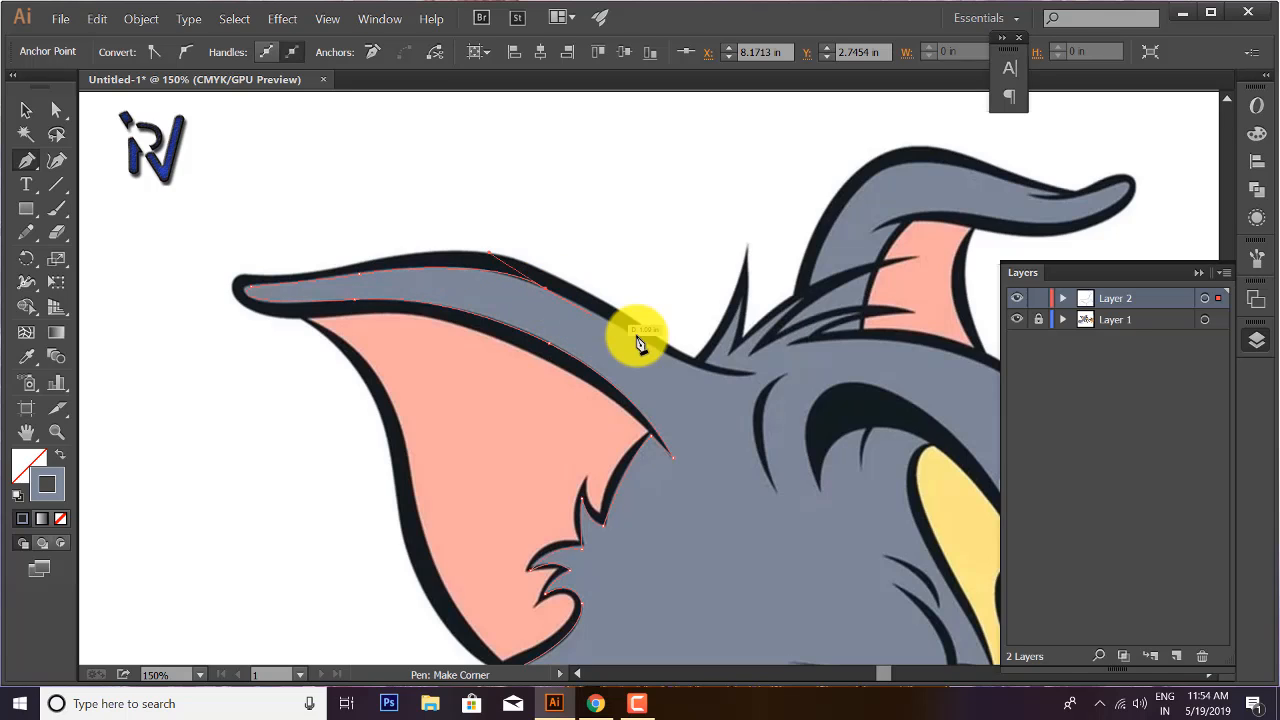
pyautogui.click(664, 352)
pyautogui.moveTo(718, 389); pyautogui.dragTo(723, 387)
pyautogui.click(664, 353)
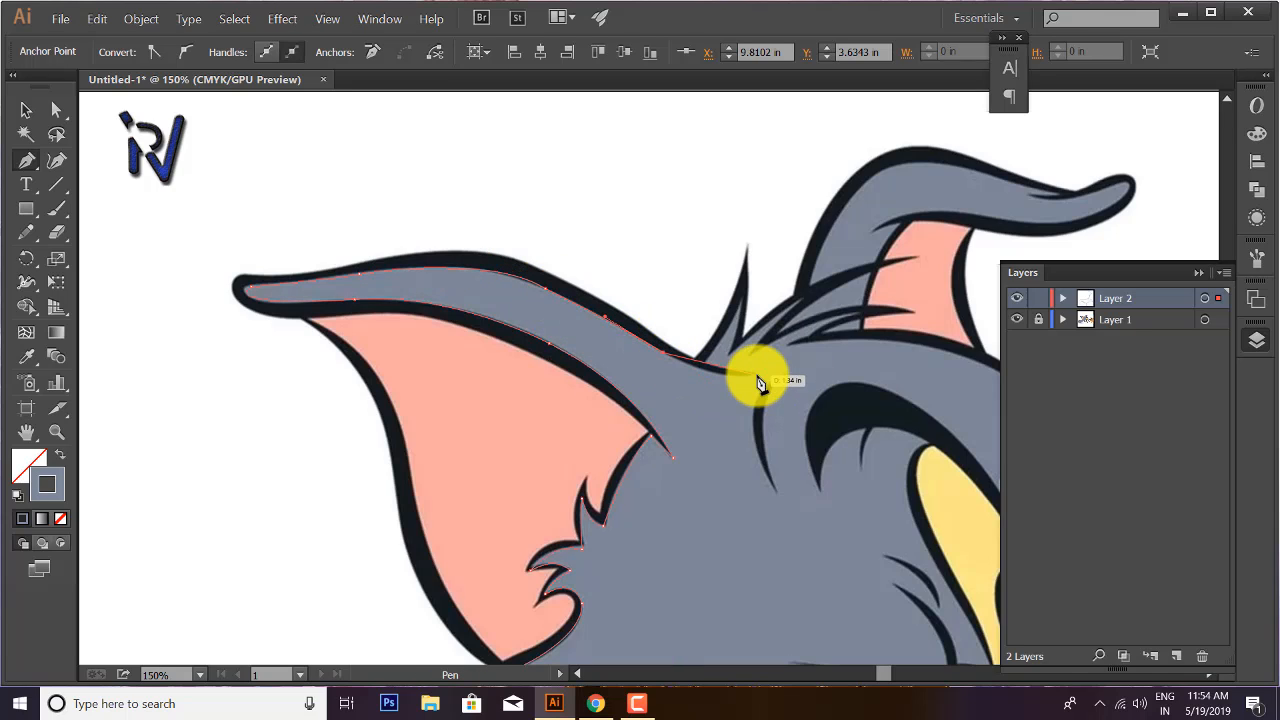
pyautogui.click(755, 374)
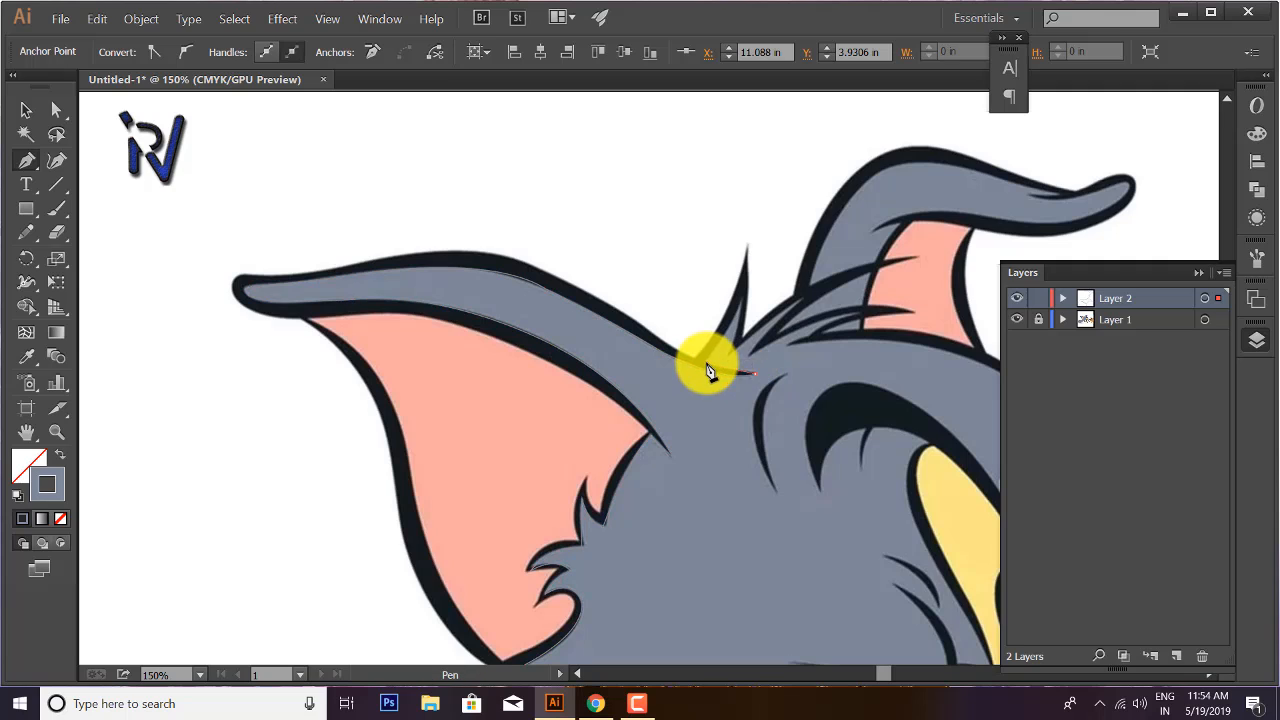
# - Trace the pointed hair tufts on top of the head between the two ears
pyautogui.click(707, 370)
pyautogui.click(743, 297)
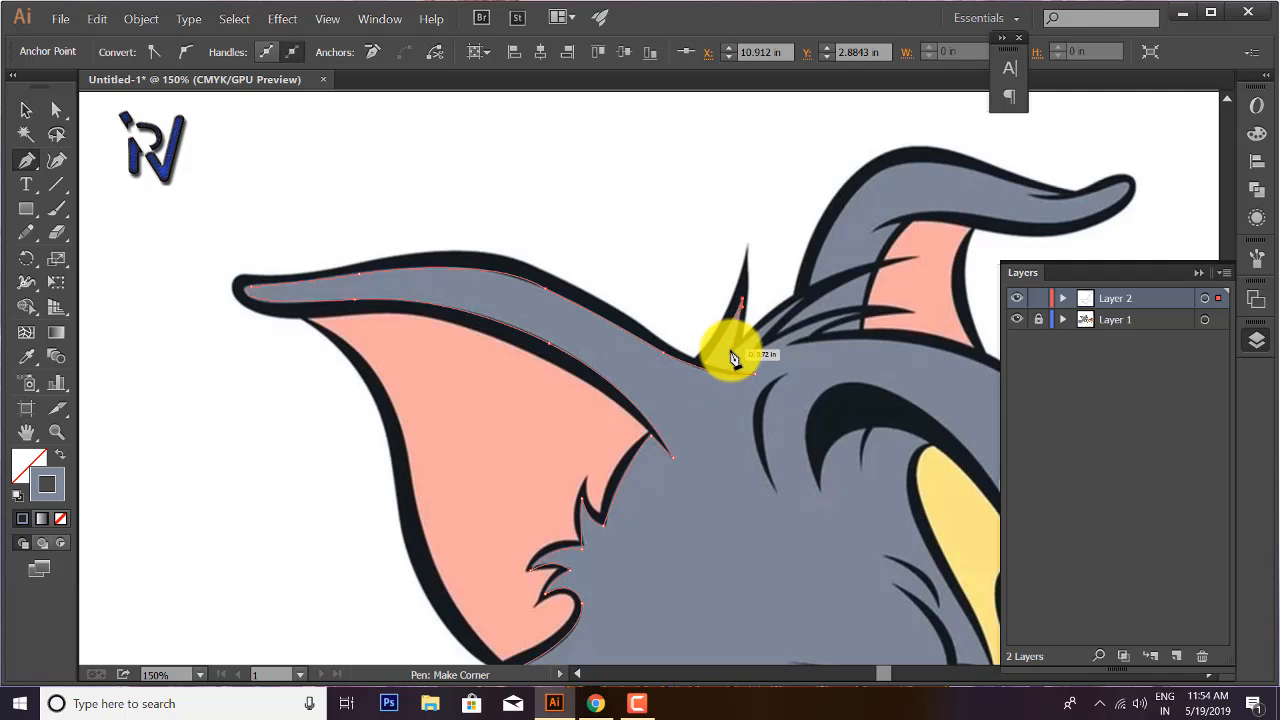
pyautogui.moveTo(723, 367); pyautogui.dragTo(725, 365)
pyautogui.click(731, 353)
pyautogui.click(799, 298)
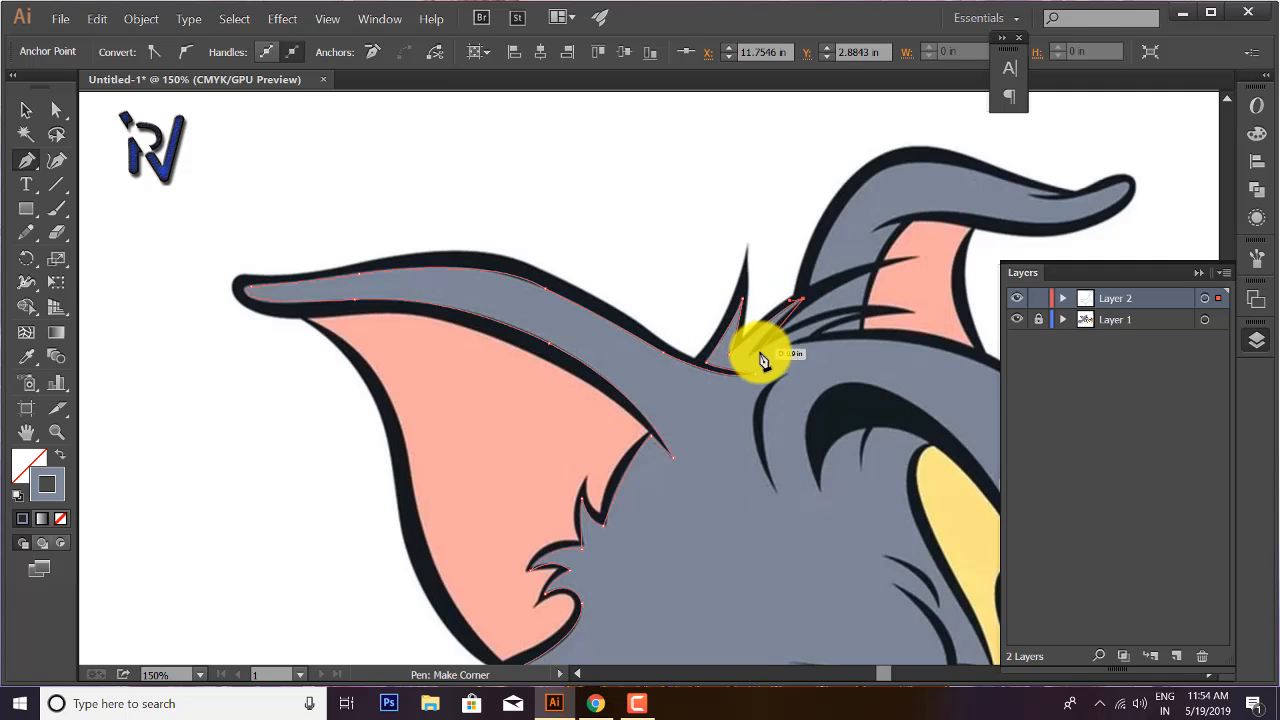
pyautogui.click(750, 366)
pyautogui.click(860, 314)
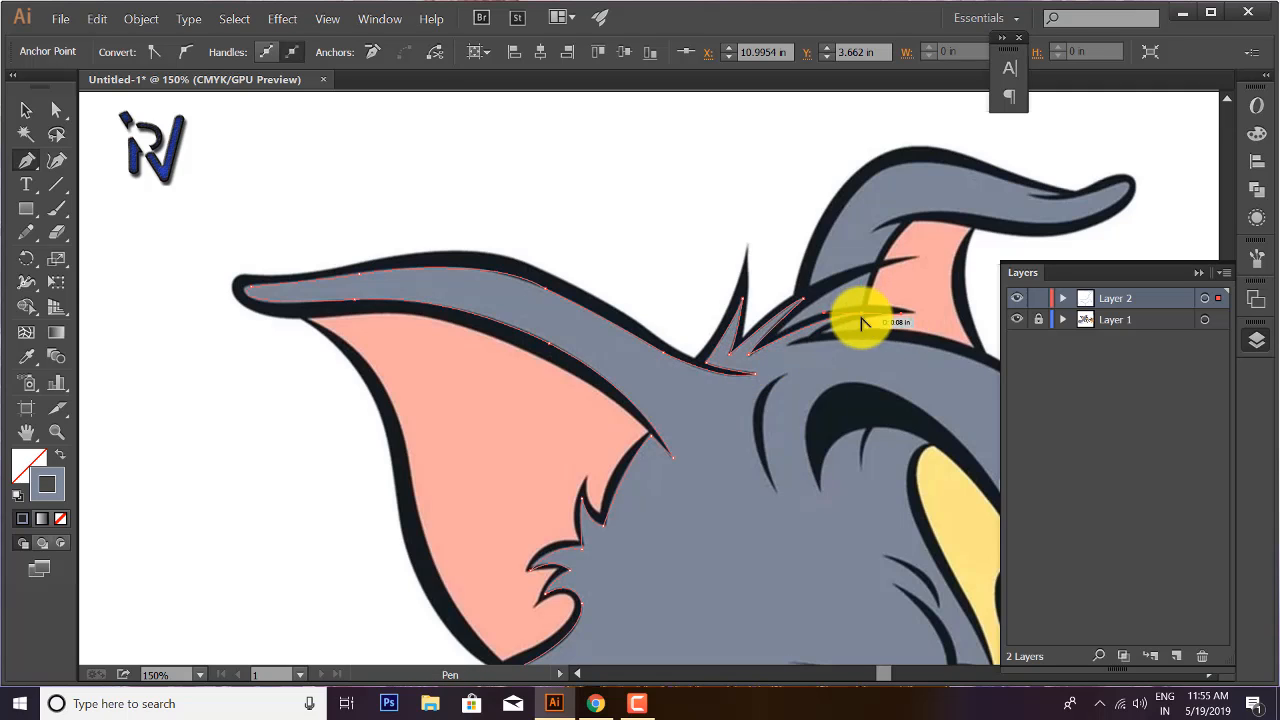
pyautogui.click(809, 336)
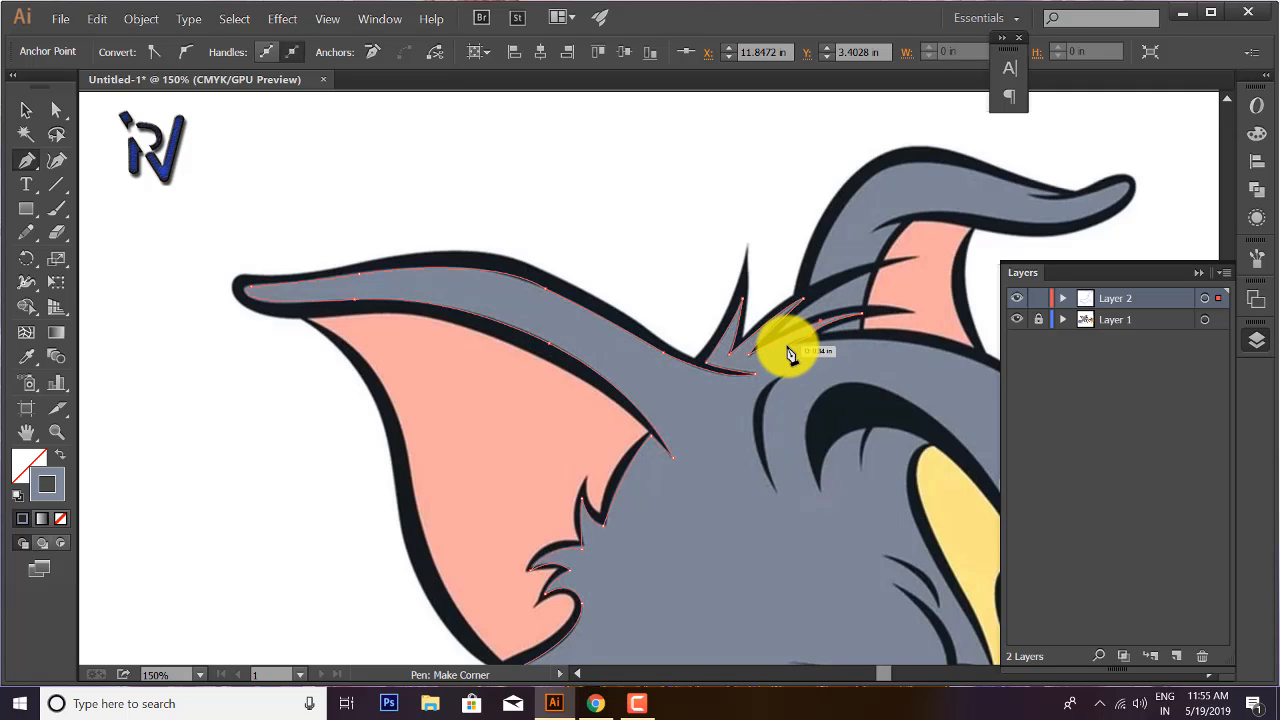
pyautogui.click(788, 345)
# - Trace the top of the forehead, the crease beside the far eyebrow, and the jagged edge of the light forehead patch
pyautogui.moveTo(826, 360); pyautogui.dragTo(550, 273)
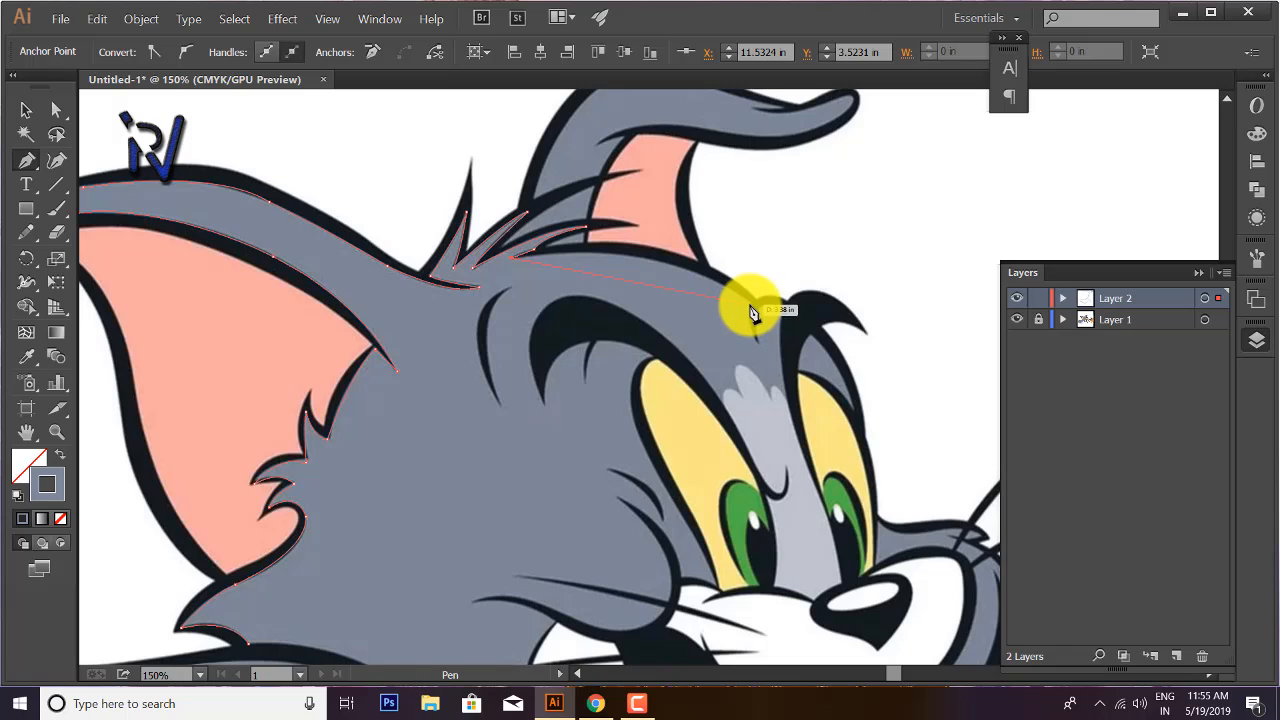
pyautogui.moveTo(752, 310); pyautogui.dragTo(812, 363)
pyautogui.click(750, 304)
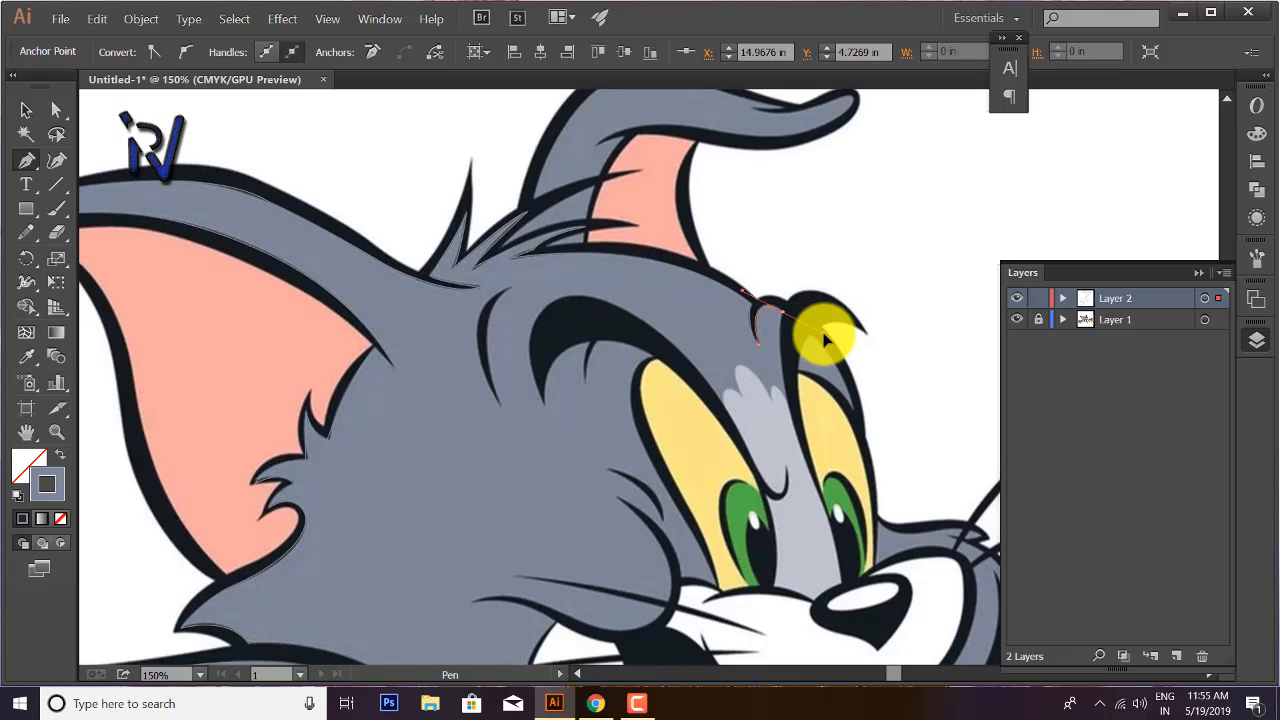
pyautogui.click(782, 311)
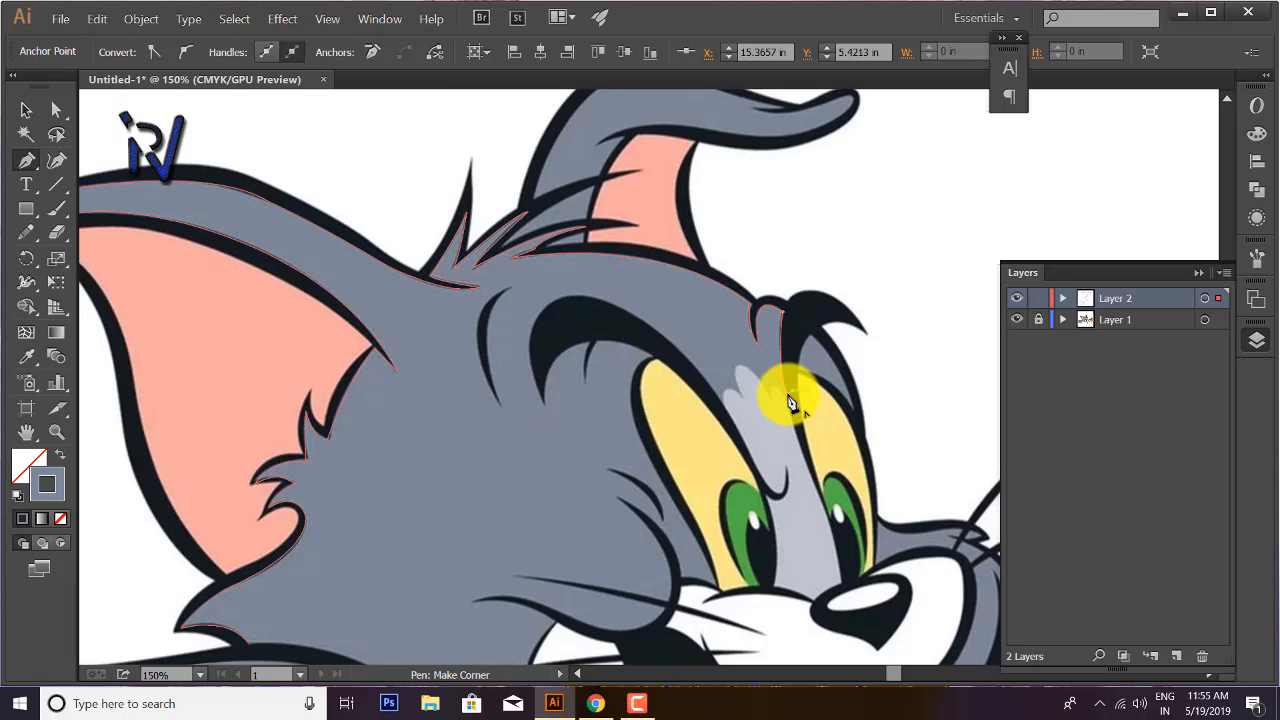
pyautogui.moveTo(772, 428); pyautogui.dragTo(766, 475)
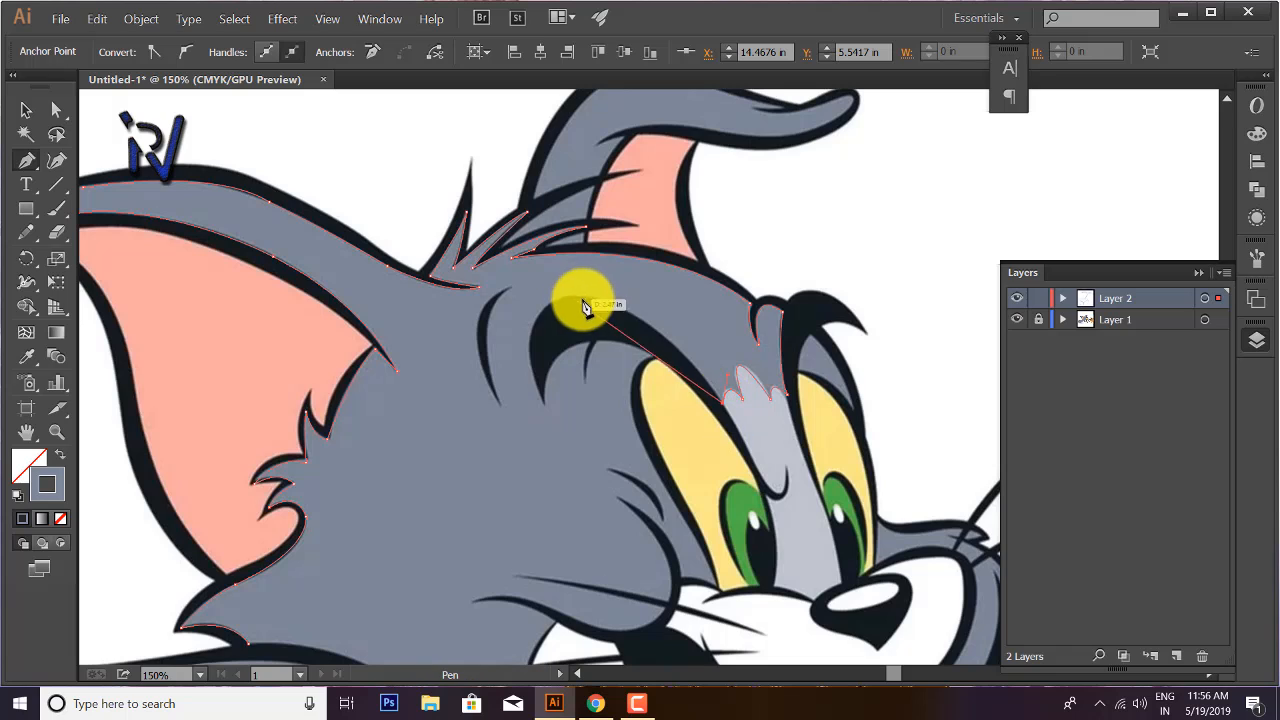
# - Trace around the large near eyebrow's tip and underside, including the small hair line below it
pyautogui.moveTo(543, 403); pyautogui.dragTo(596, 524)
pyautogui.click(545, 403)
pyautogui.moveTo(590, 343); pyautogui.dragTo(646, 334)
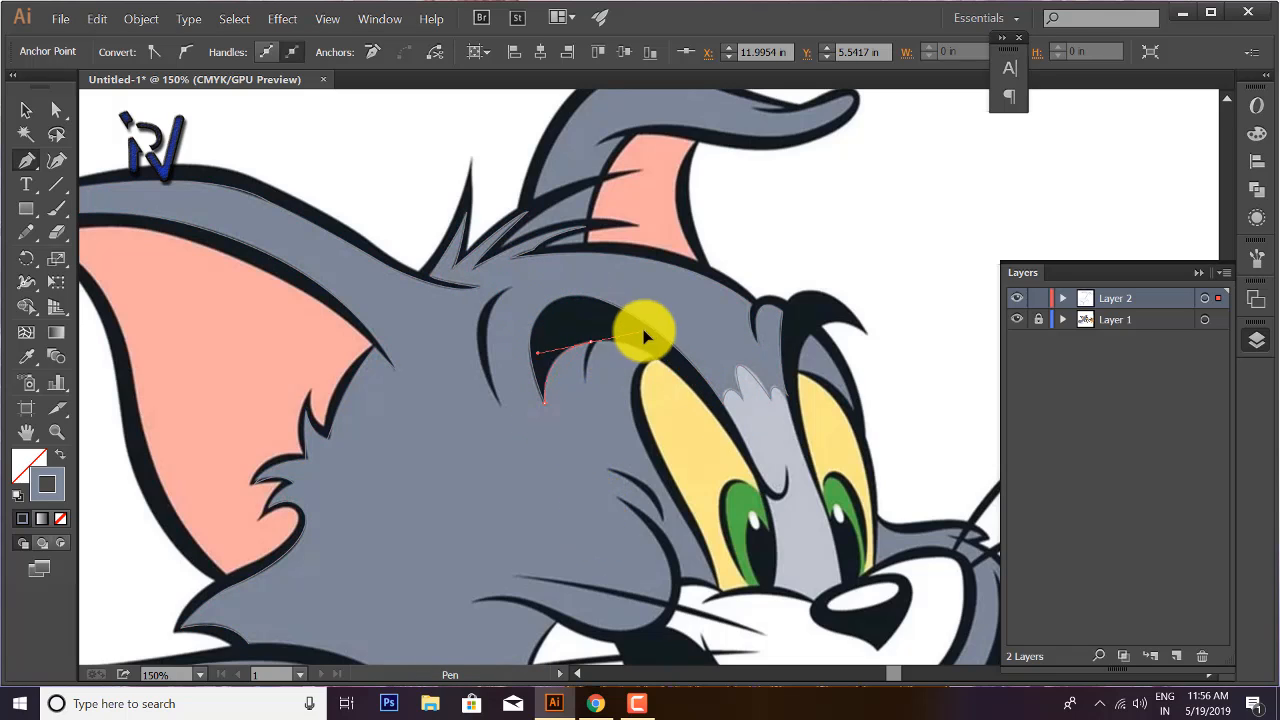
pyautogui.click(590, 343)
pyautogui.moveTo(585, 383); pyautogui.dragTo(591, 391)
pyautogui.click(585, 383)
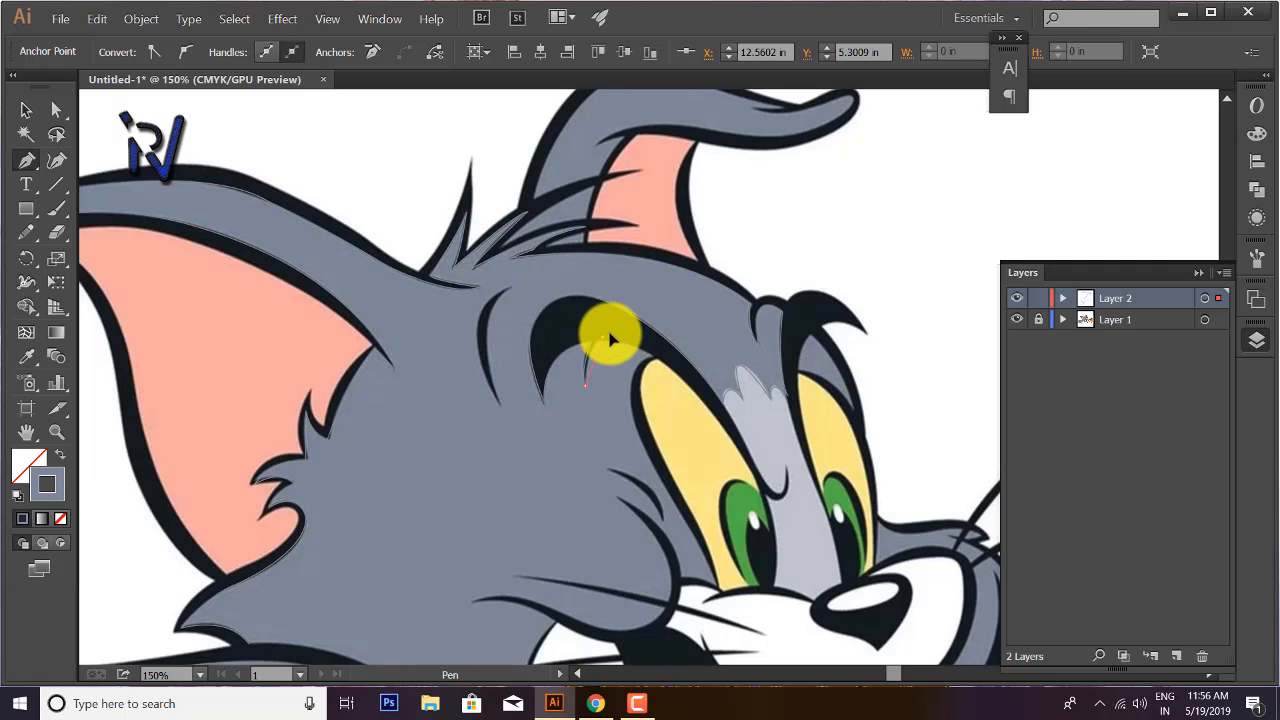
# - Continue the head path along the near yellow eye's outer outline down to its lower corner
pyautogui.moveTo(601, 337); pyautogui.dragTo(709, 572)
pyautogui.click(656, 470)
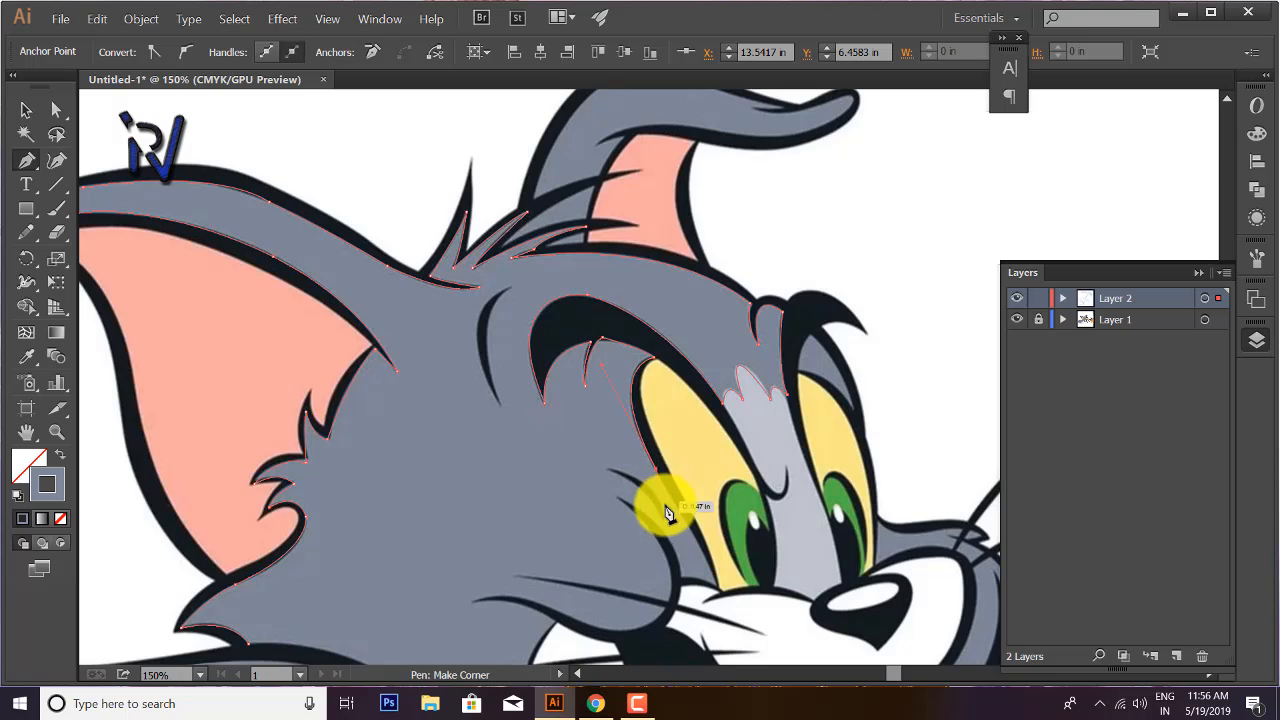
pyautogui.scroll(-4, 676, 525)
pyautogui.click(716, 370)
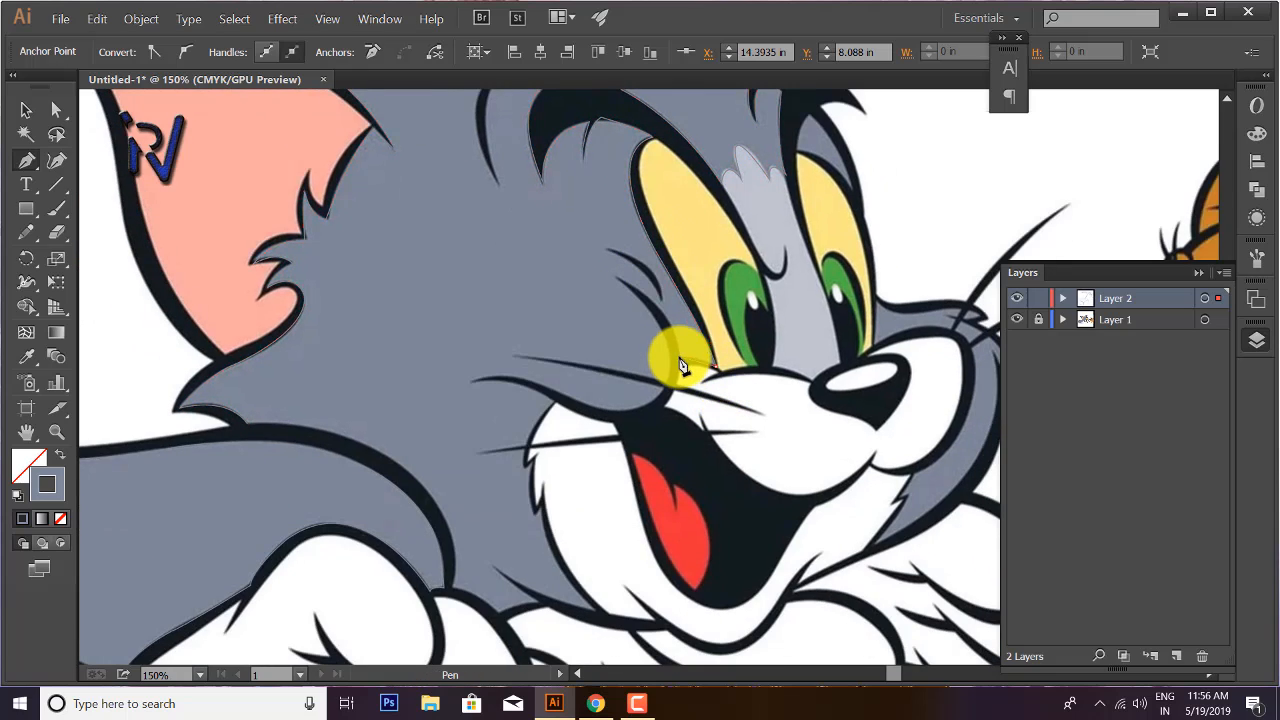
# - Continue the head path around the cheek crease below the near eye and along the cheek's underside to its pointed end
pyautogui.moveTo(620, 278); pyautogui.dragTo(551, 251)
pyautogui.click(618, 280)
pyautogui.moveTo(666, 382); pyautogui.dragTo(653, 446)
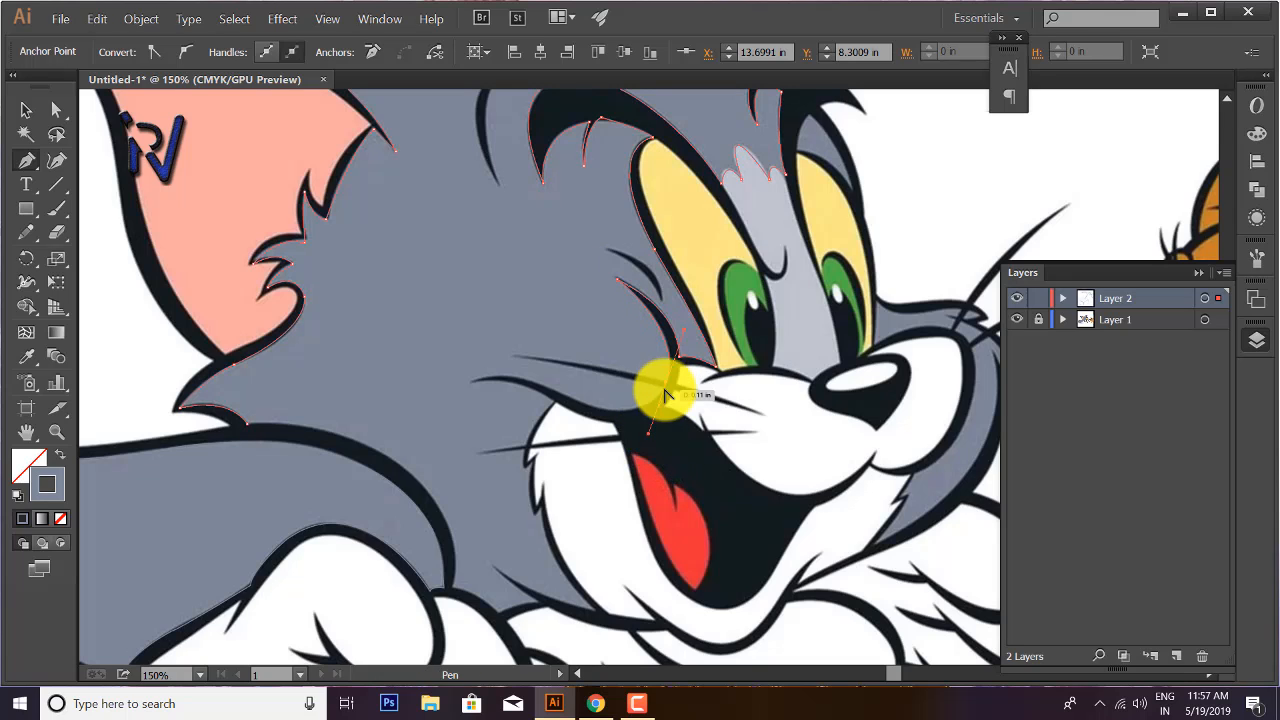
pyautogui.moveTo(555, 392); pyautogui.dragTo(429, 402)
pyautogui.click(555, 391)
pyautogui.click(468, 383)
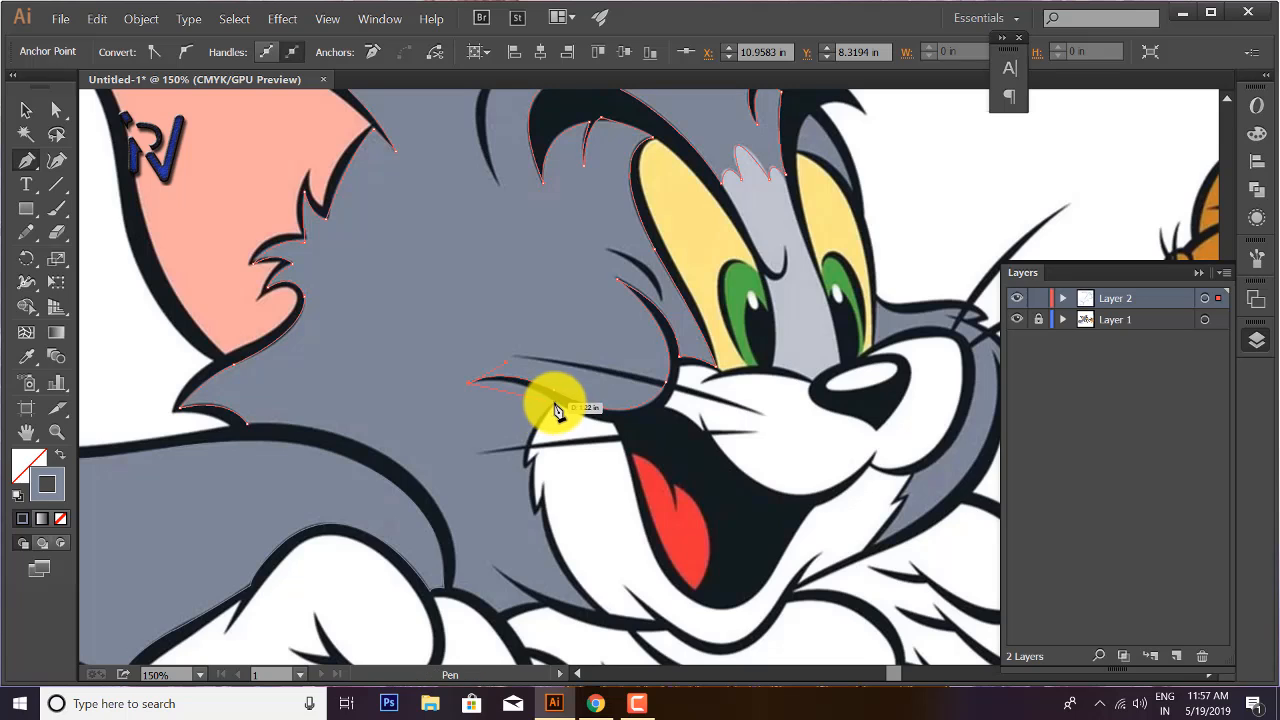
# - Trace the jagged fur edge where the gray face meets the white muzzle, from the cheek line down past both tufts
pyautogui.click(555, 402)
pyautogui.moveTo(583, 431); pyautogui.dragTo(554, 445)
pyautogui.click(535, 459)
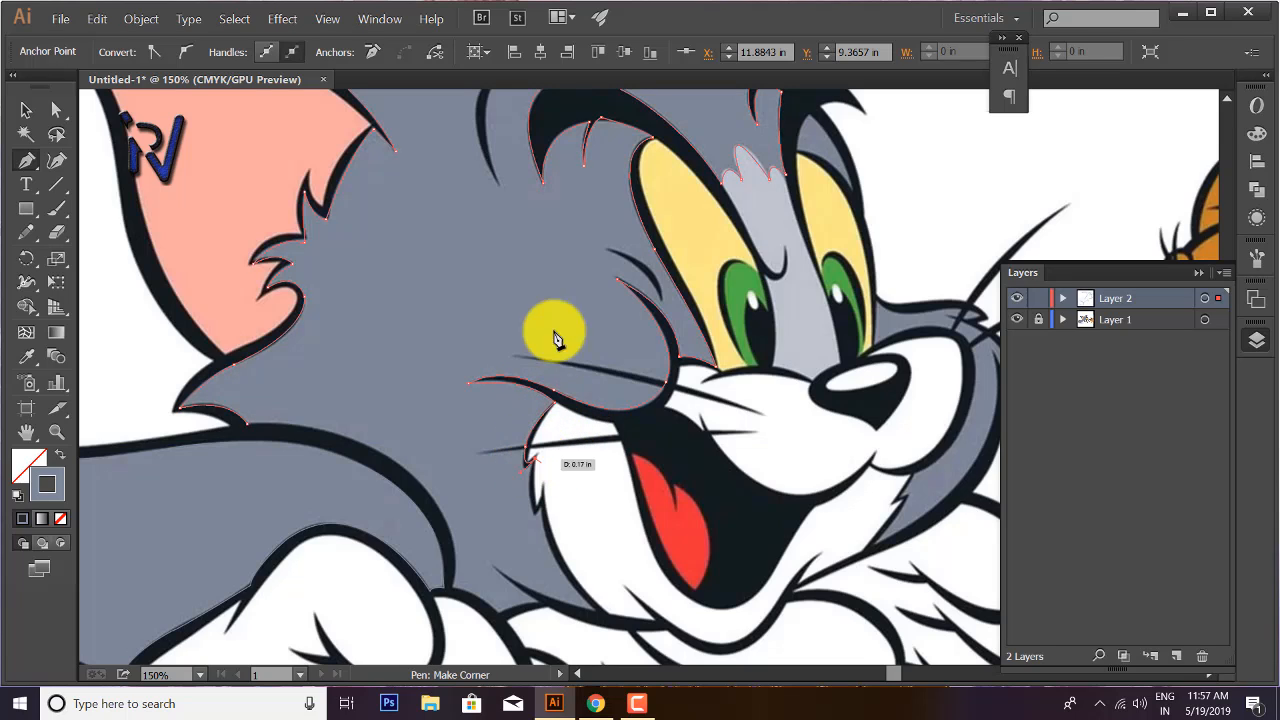
pyautogui.moveTo(540, 512); pyautogui.dragTo(541, 507)
pyautogui.click(541, 508)
# - Trace the gray face's edge down to the chin, around the small jaw hair line, and along the neck's lower edge
pyautogui.moveTo(595, 609); pyautogui.dragTo(657, 652)
pyautogui.click(595, 609)
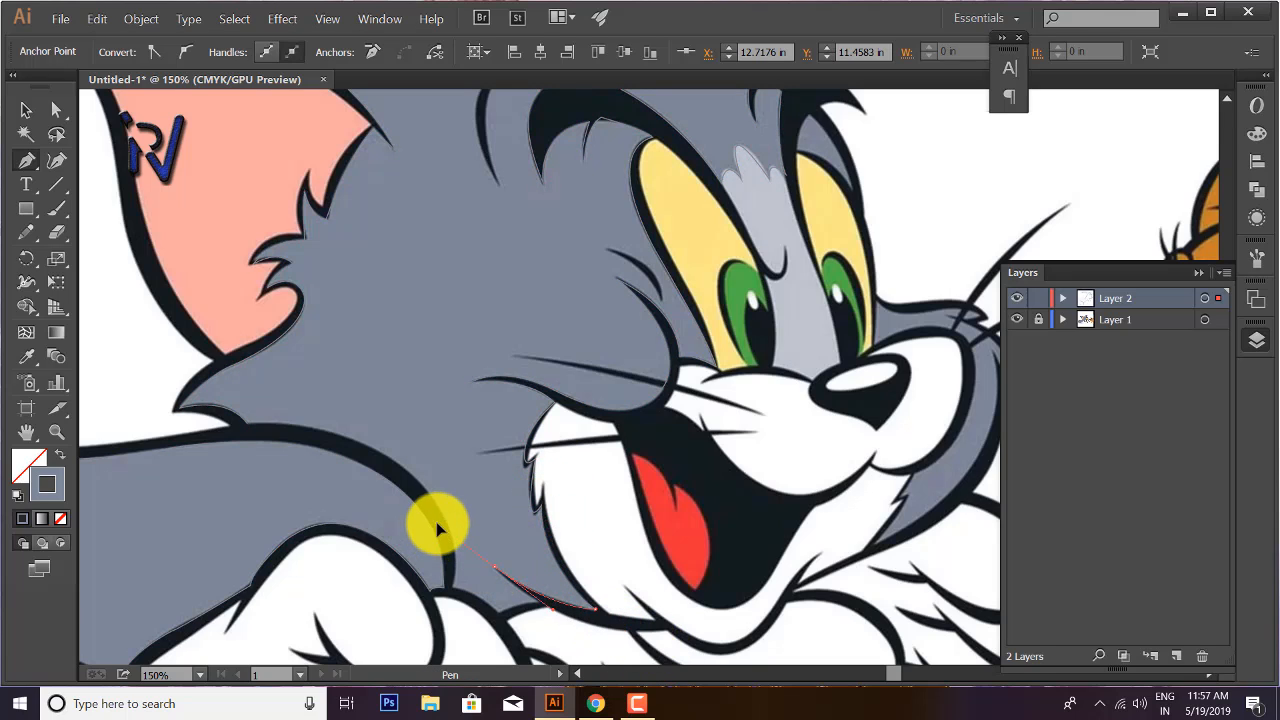
pyautogui.click(493, 567)
pyautogui.moveTo(543, 615); pyautogui.dragTo(505, 620)
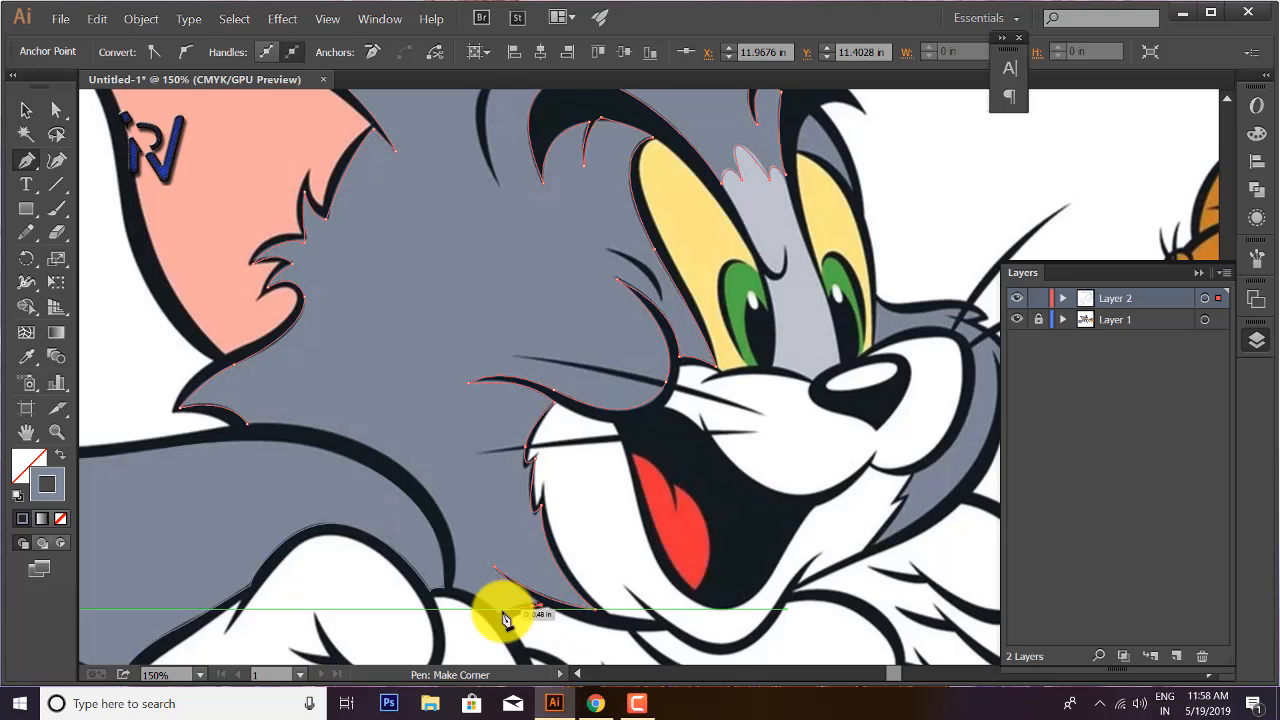
pyautogui.click(500, 615)
pyautogui.click(450, 590)
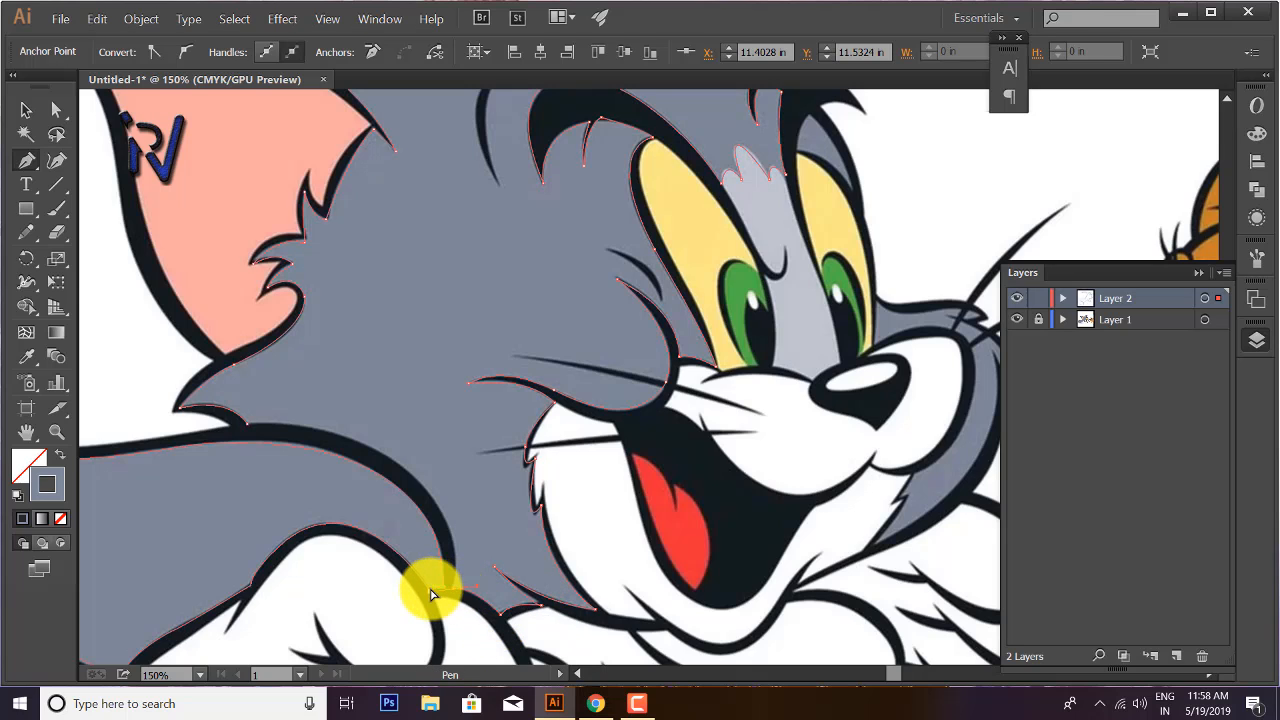
# - Close the head path along the shoulder outline, give it a gray fill with no stroke, and deselect it
pyautogui.moveTo(249, 429); pyautogui.dragTo(190, 423)
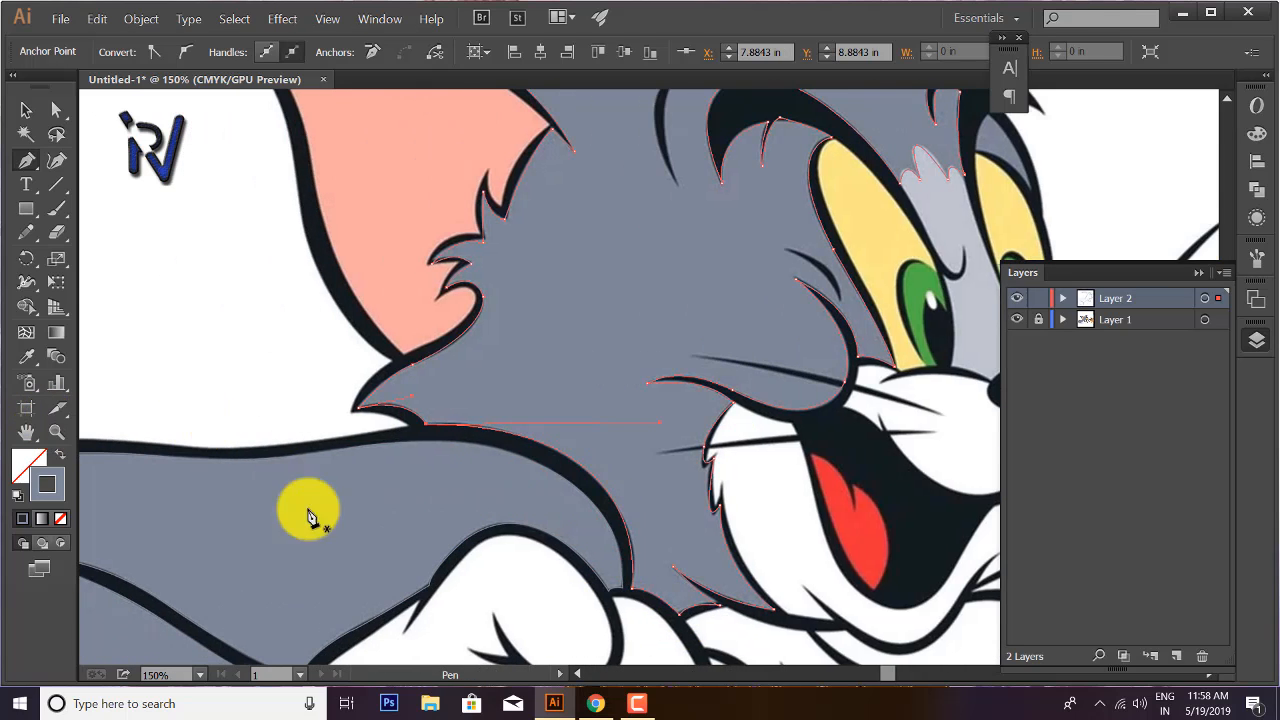
pyautogui.click(26, 109)
pyautogui.click(114, 266)
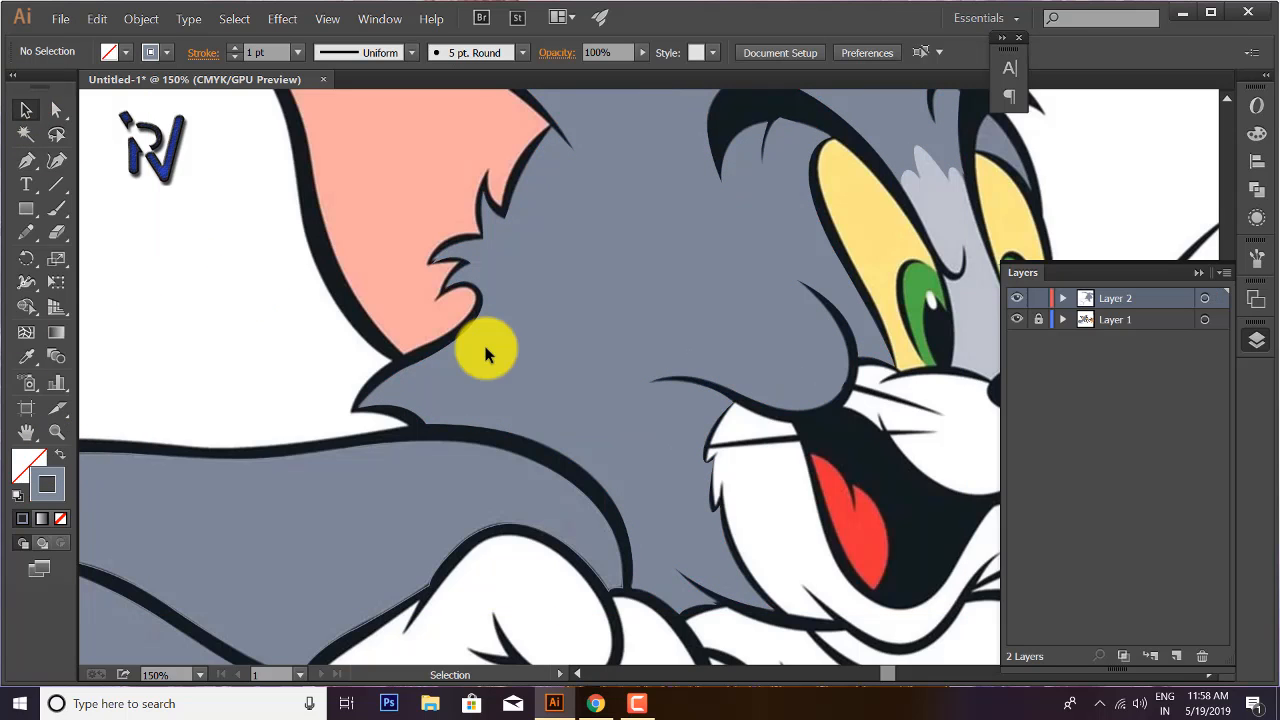
# - Trace the small gray patch between the lower hair strands at the far ear's base and fill it gray without a stroke
pyautogui.press('p')
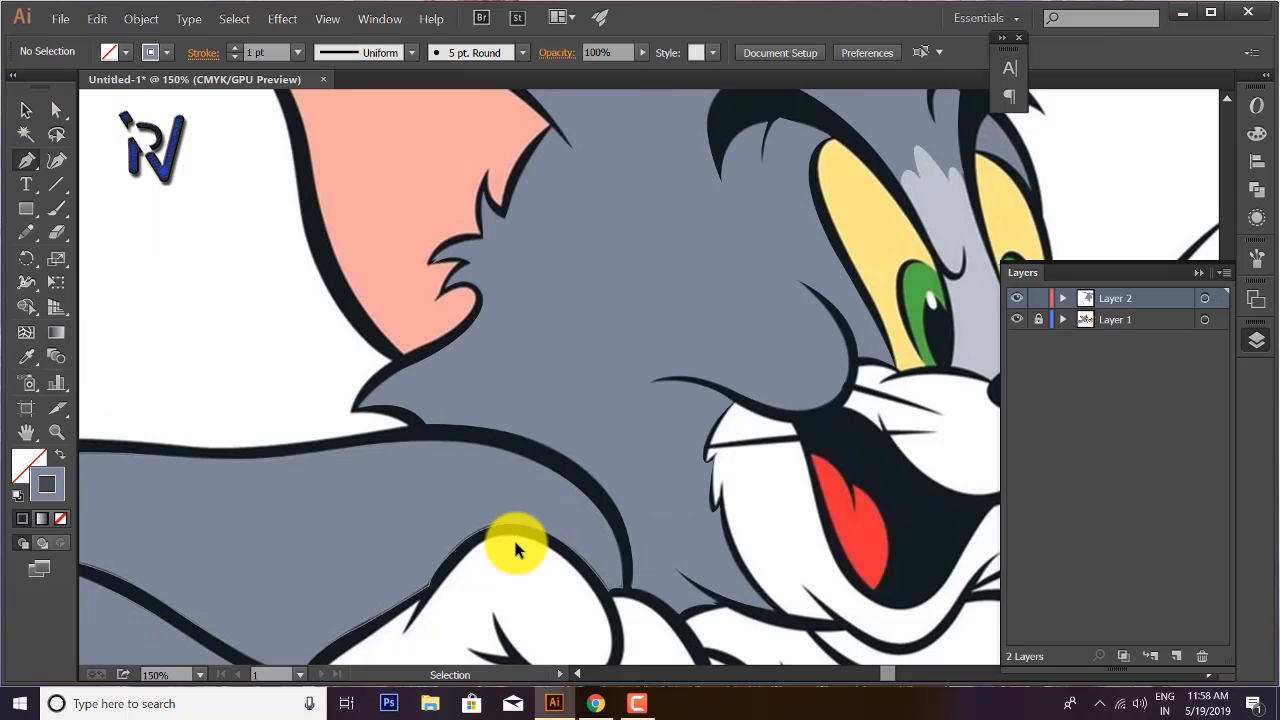
pyautogui.moveTo(657, 463); pyautogui.dragTo(471, 671)
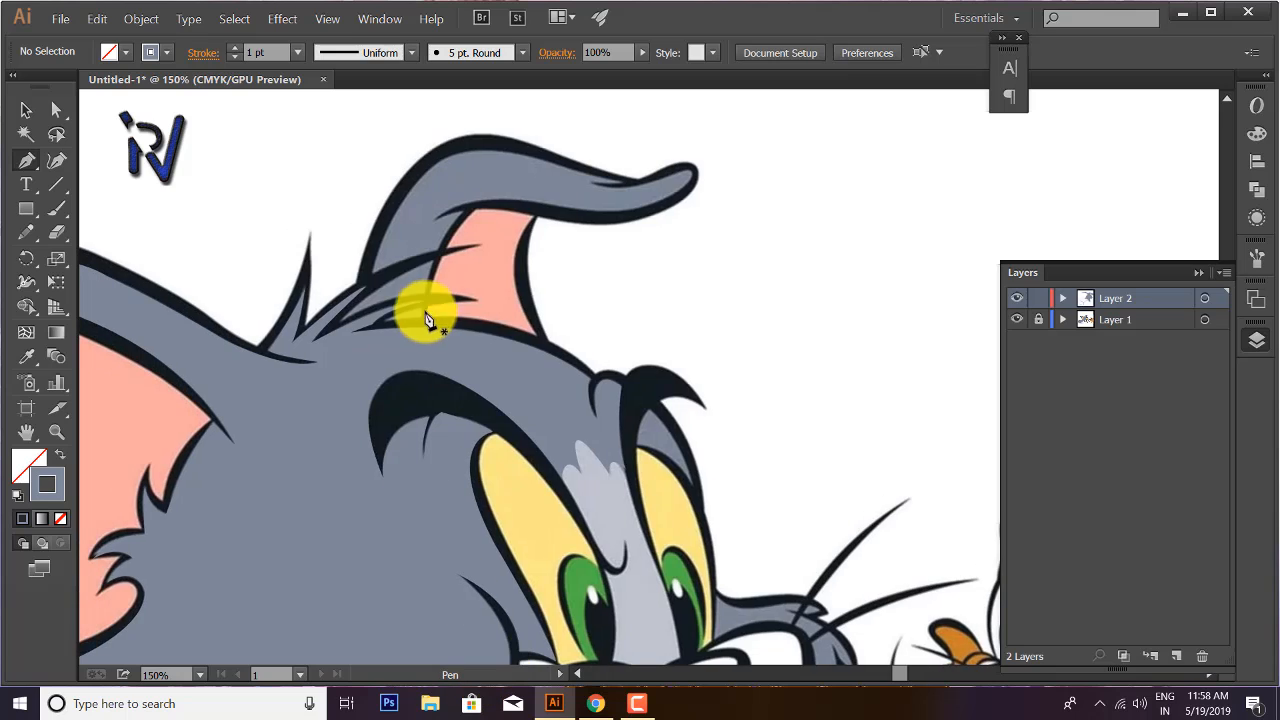
pyautogui.moveTo(405, 317); pyautogui.dragTo(441, 315)
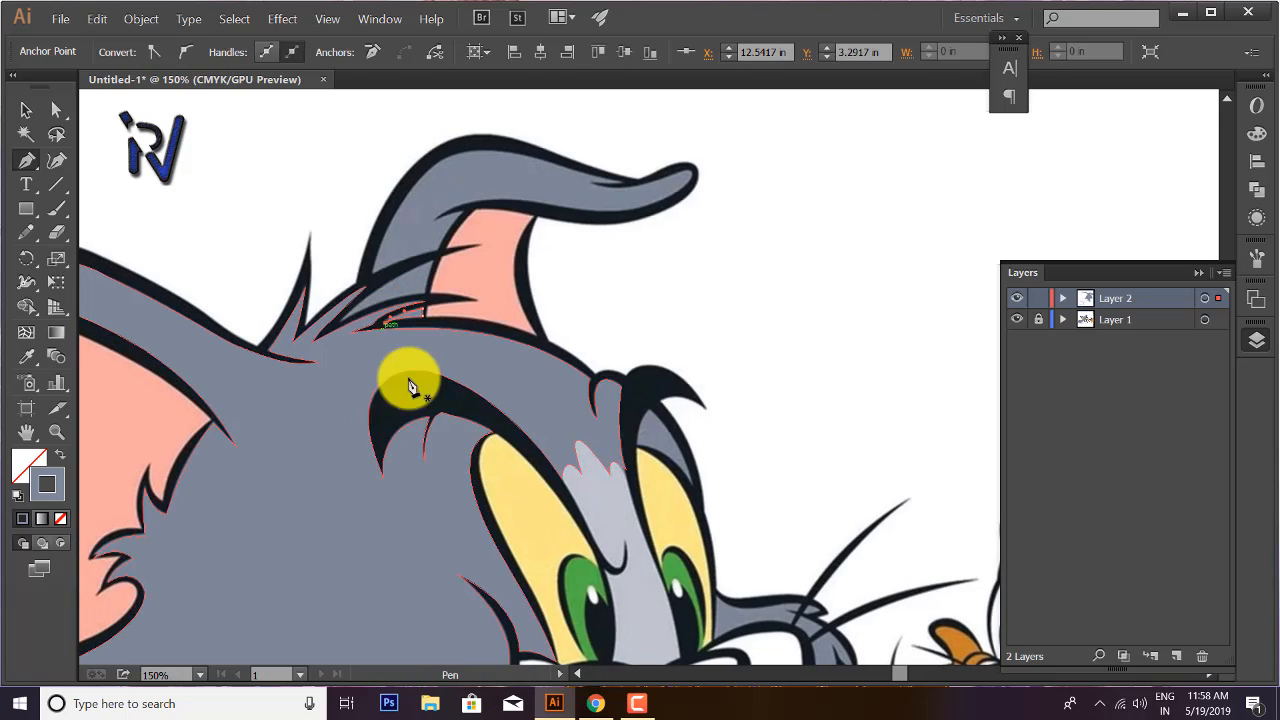
pyautogui.click(26, 110)
pyautogui.click(637, 703)
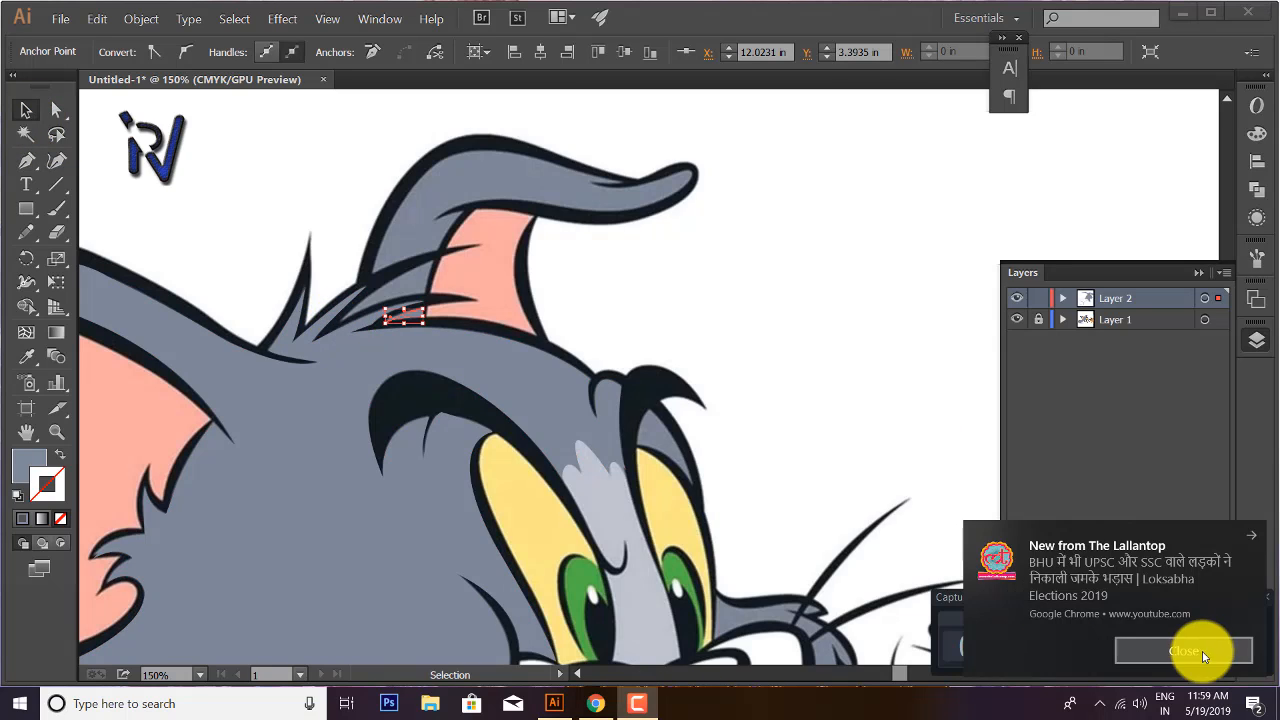
pyautogui.click(1214, 650)
pyautogui.click(1214, 642)
pyautogui.click(1214, 645)
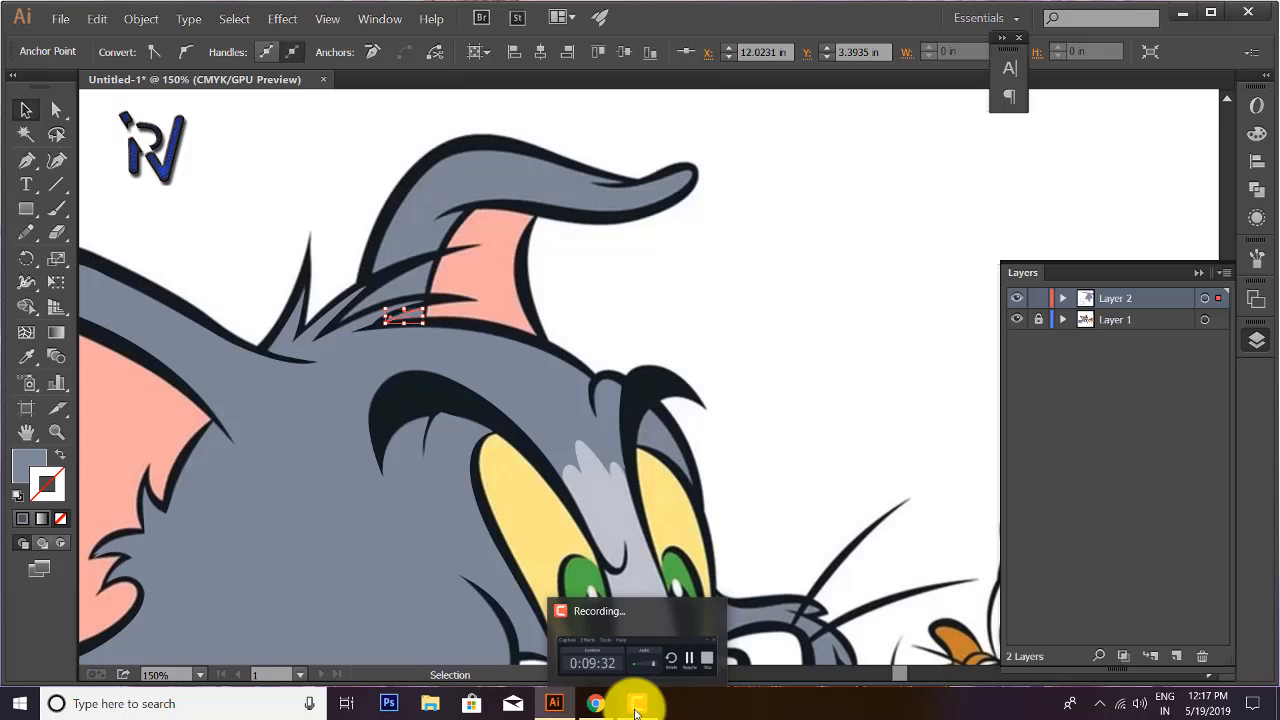
pyautogui.click(636, 711)
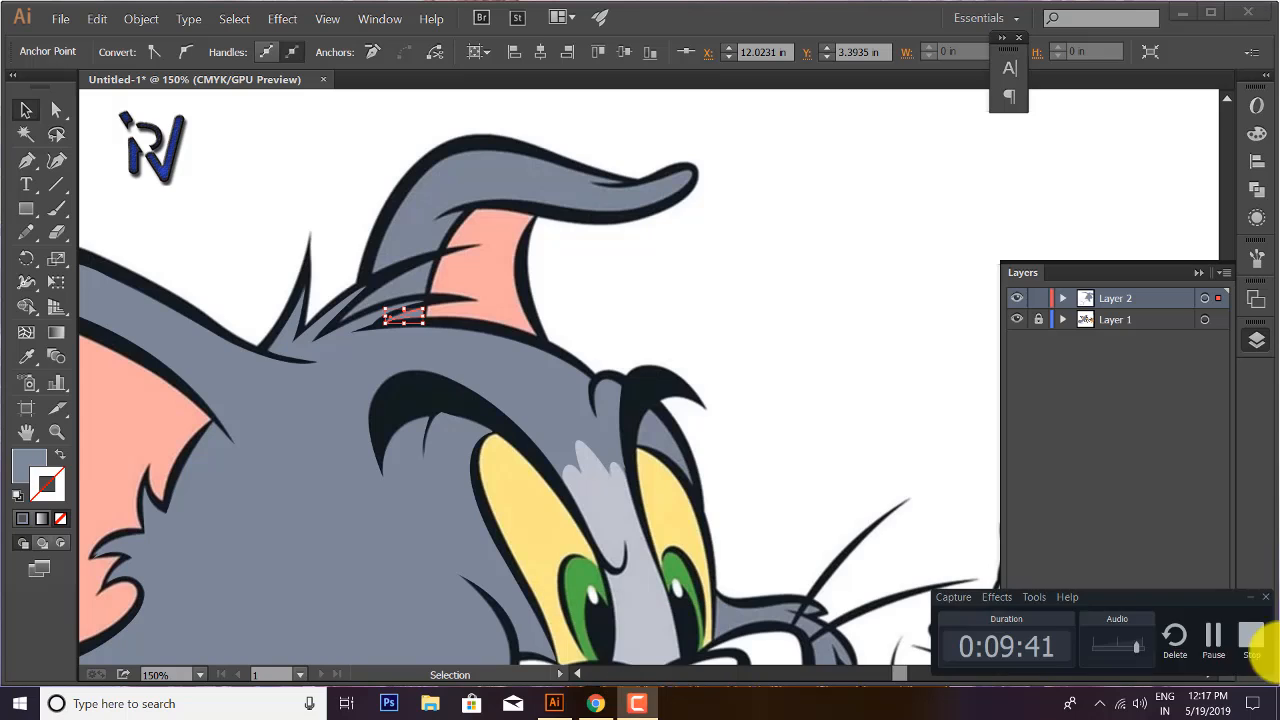
pyautogui.click(1246, 602)
pyautogui.click(57, 459)
pyautogui.click(56, 461)
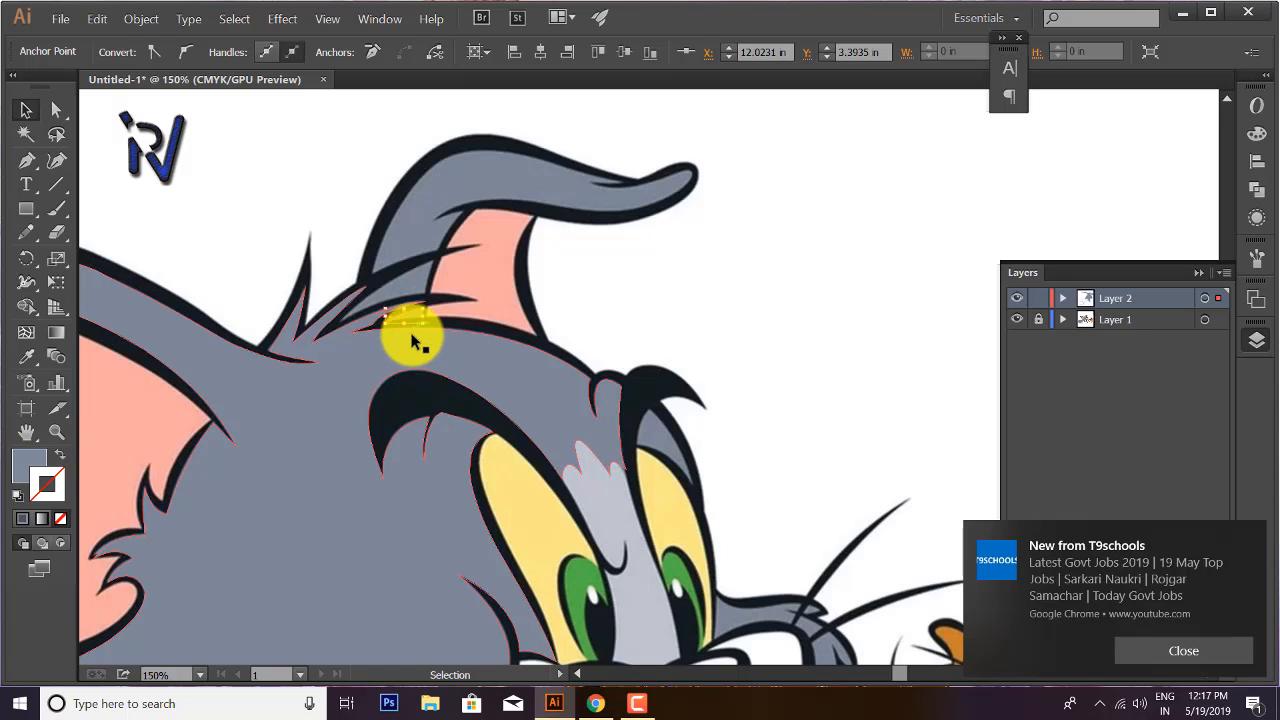
# - Trace the larger gray patch between the upper hair strands at the far ear's base as a closed path with a gray stroke
pyautogui.click(412, 341)
pyautogui.click(277, 161)
pyautogui.click(59, 455)
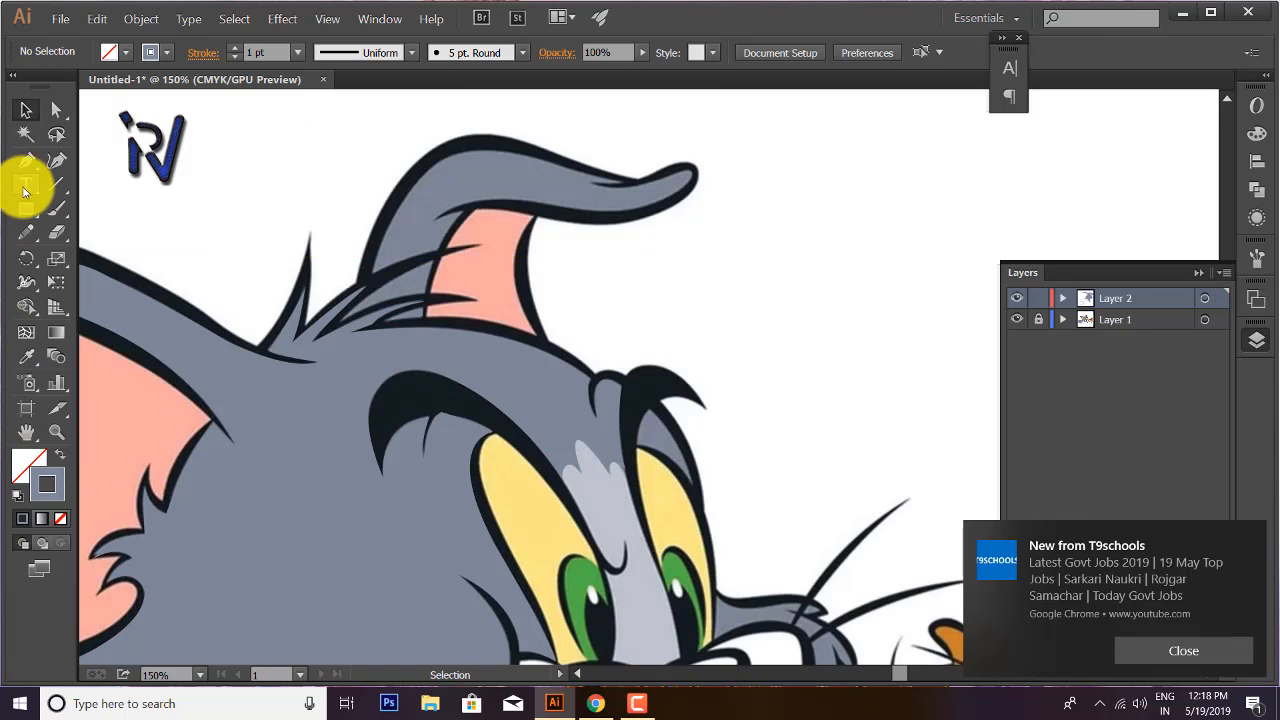
pyautogui.click(27, 160)
pyautogui.click(340, 322)
pyautogui.moveTo(434, 266); pyautogui.dragTo(512, 227)
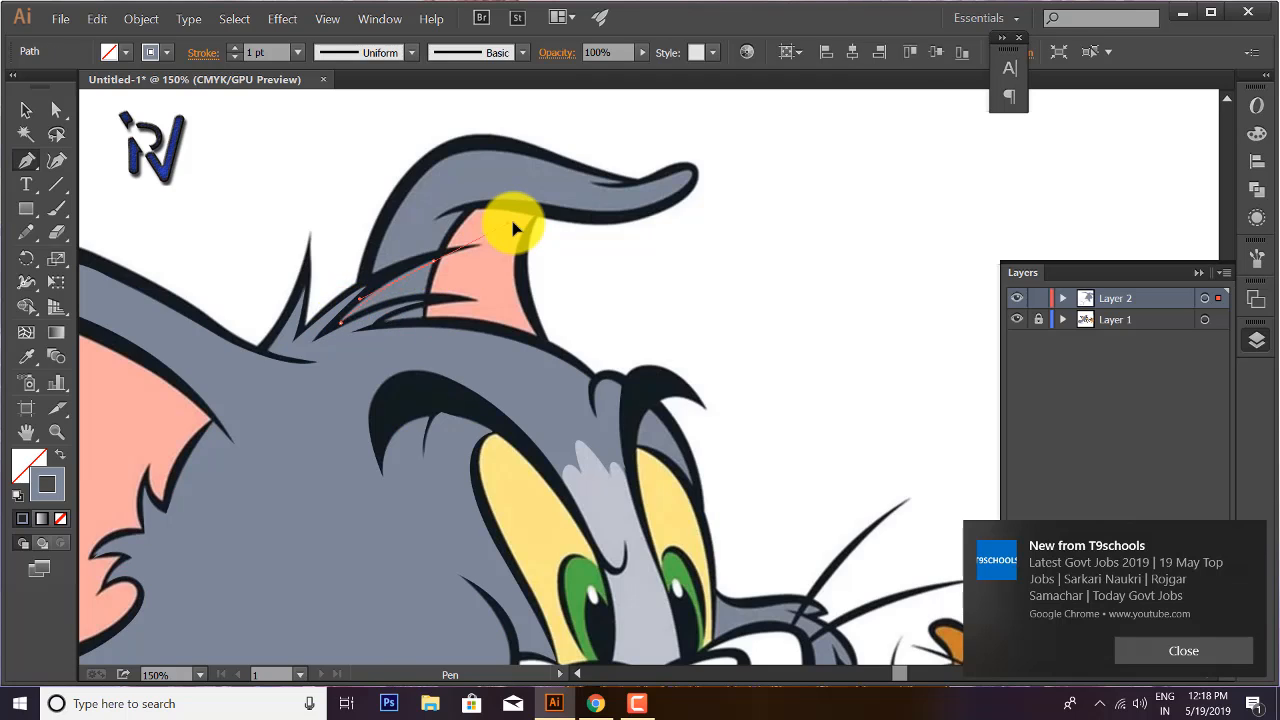
pyautogui.moveTo(429, 263); pyautogui.dragTo(430, 300)
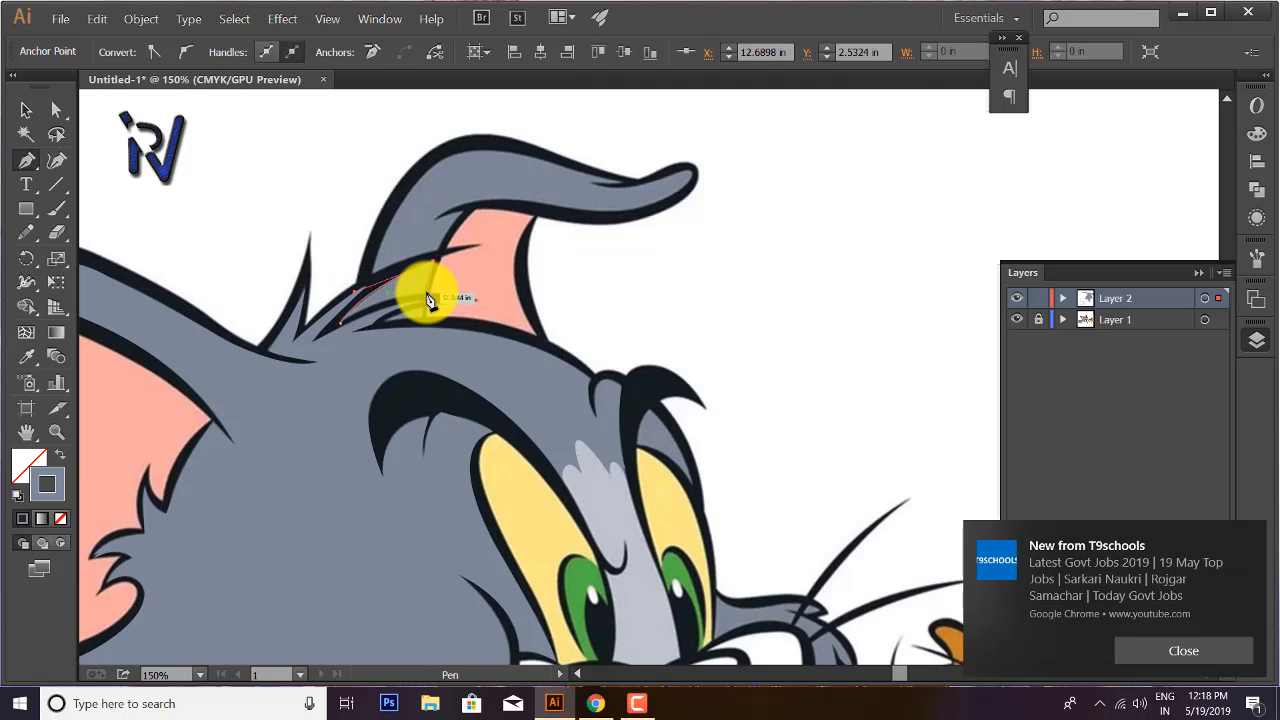
pyautogui.click(427, 293)
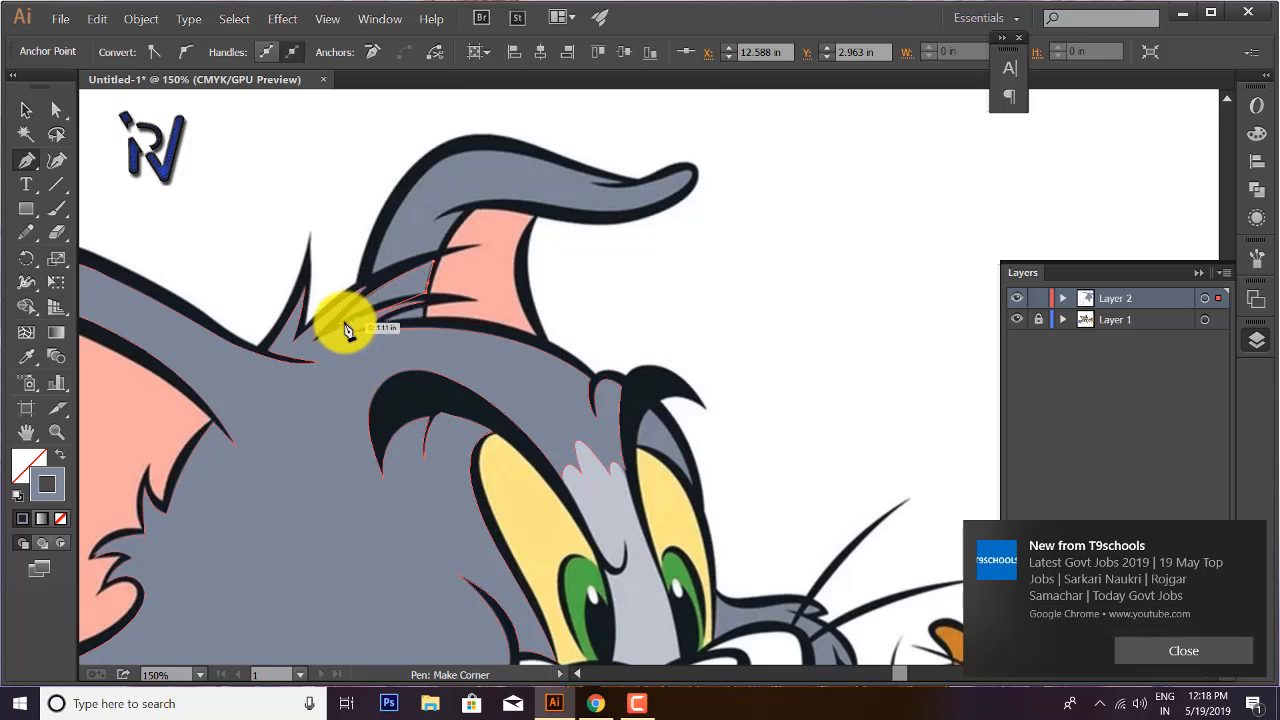
pyautogui.moveTo(341, 322); pyautogui.dragTo(330, 339)
# - Give the larger patch between the hair strands a gray fill with no stroke and deselect it
pyautogui.click(61, 454)
pyautogui.click(26, 110)
pyautogui.click(197, 175)
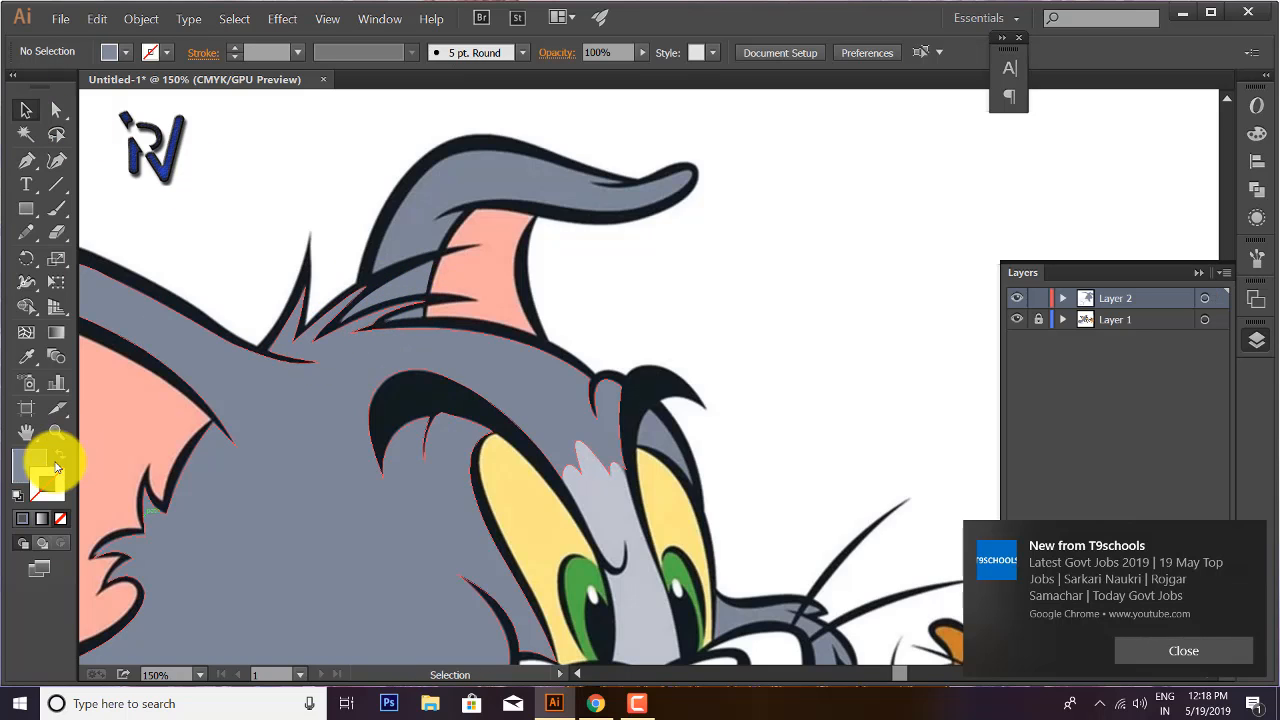
# - Start a gray-stroked, unfilled path on the far ear, tracing its base and the crease above the pink inner ear
pyautogui.click(60, 455)
pyautogui.click(29, 161)
pyautogui.click(371, 277)
pyautogui.moveTo(440, 250)
pyautogui.mouseDown()
pyautogui.moveTo(481, 199)
pyautogui.moveTo(428, 229)
pyautogui.mouseUp()
pyautogui.click(463, 211)
pyautogui.click(434, 220)
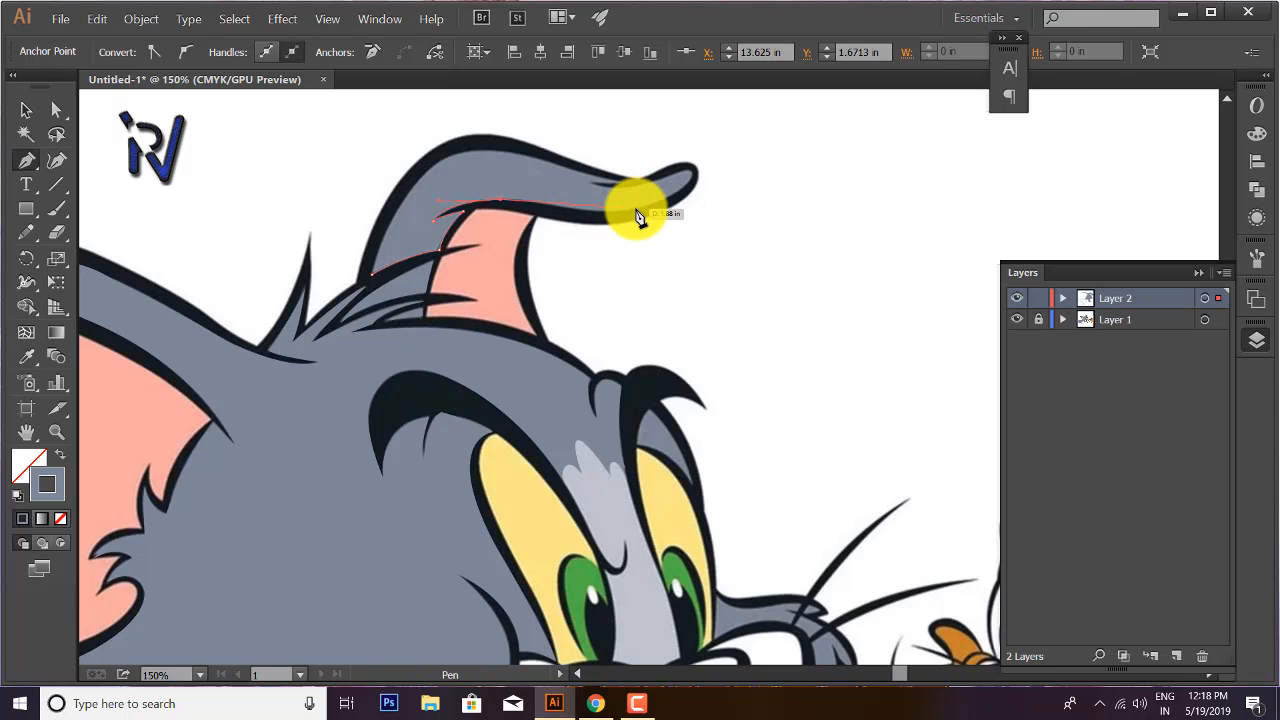
# - Continue the far ear path along its underside and around the curled tip
pyautogui.moveTo(578, 213); pyautogui.dragTo(579, 213)
pyautogui.click(561, 208)
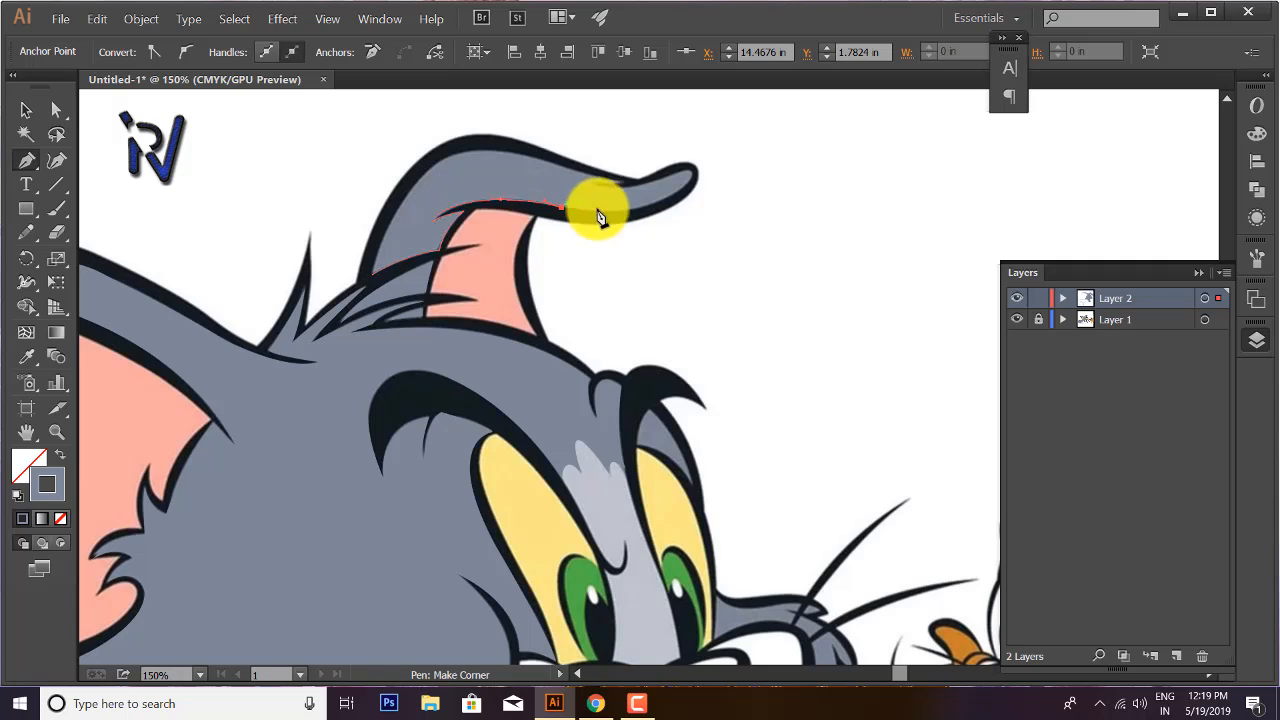
pyautogui.moveTo(665, 199); pyautogui.dragTo(704, 181)
pyautogui.click(665, 199)
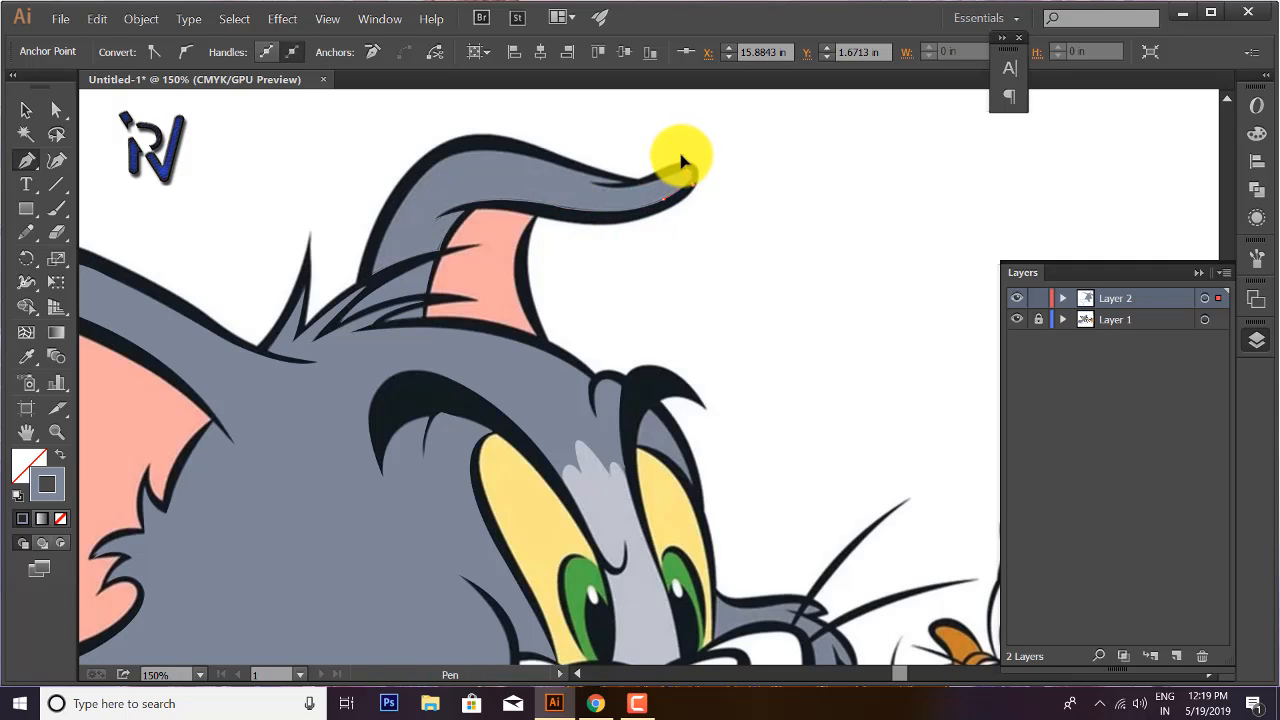
pyautogui.click(689, 176)
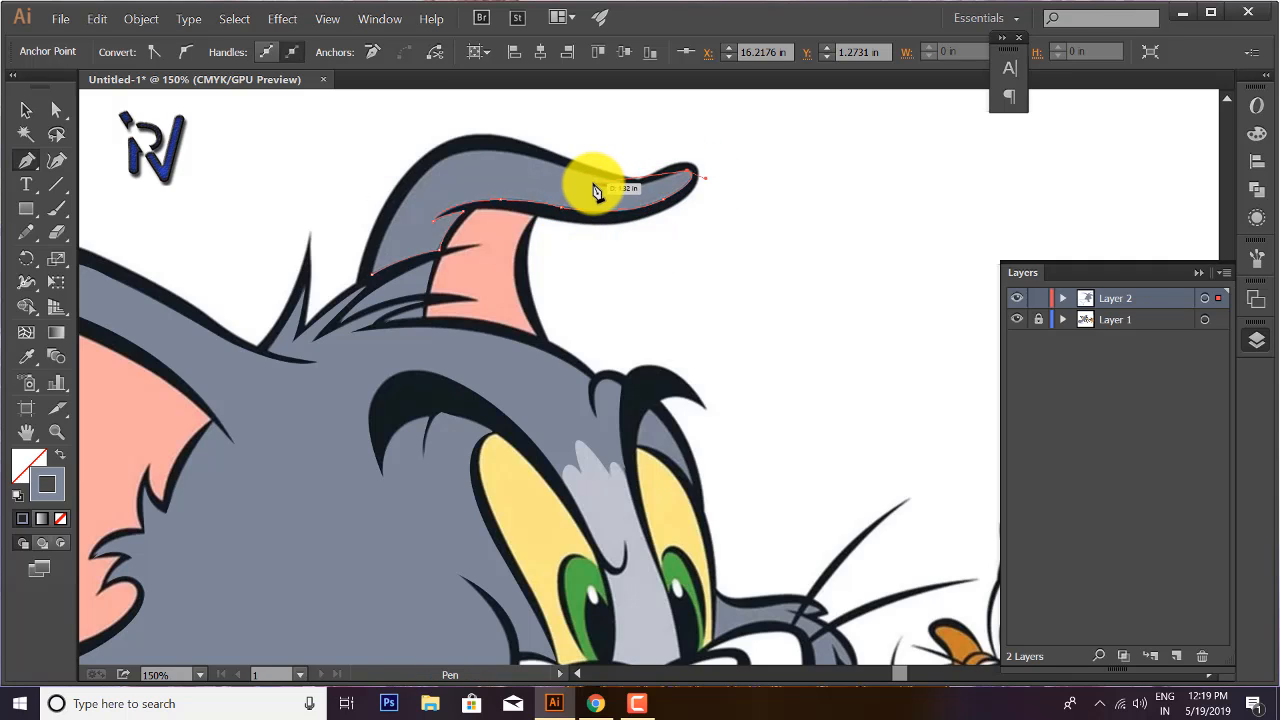
# - Trace the small crease near the far ear's tip and its upper edge, closing the path at the ear's base
pyautogui.click(619, 183)
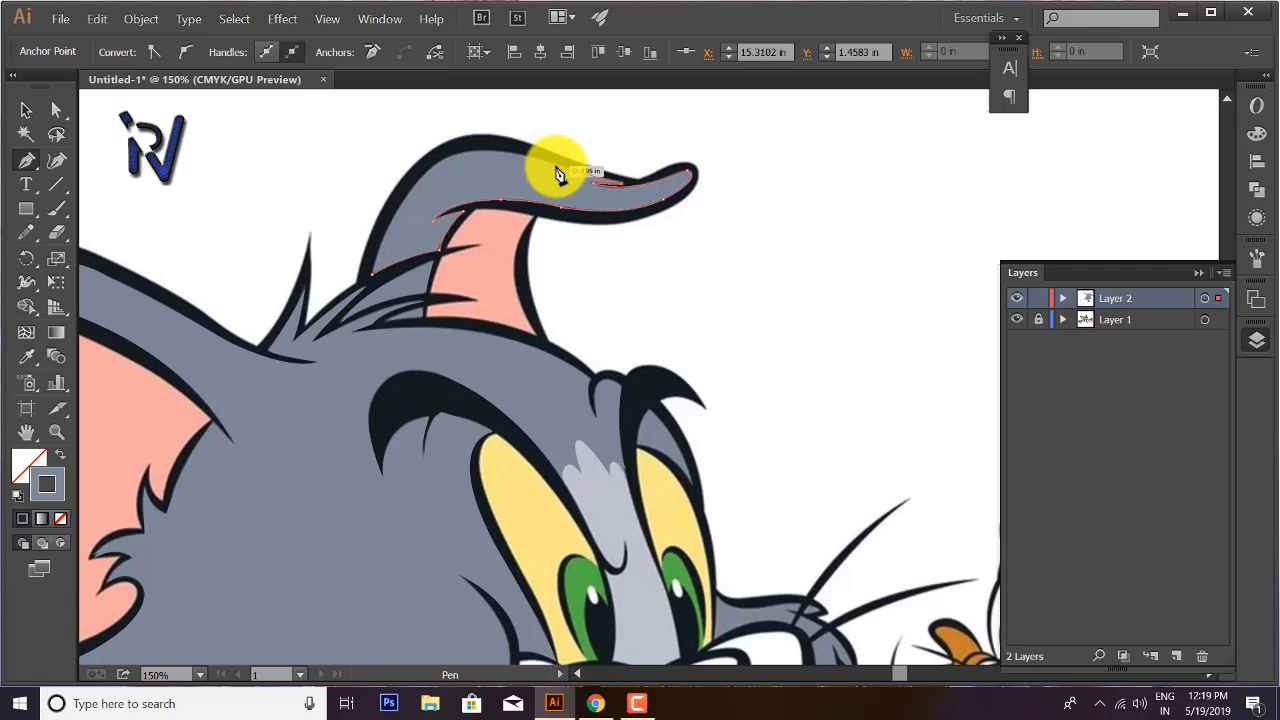
pyautogui.click(556, 166)
pyautogui.moveTo(448, 157); pyautogui.dragTo(395, 175)
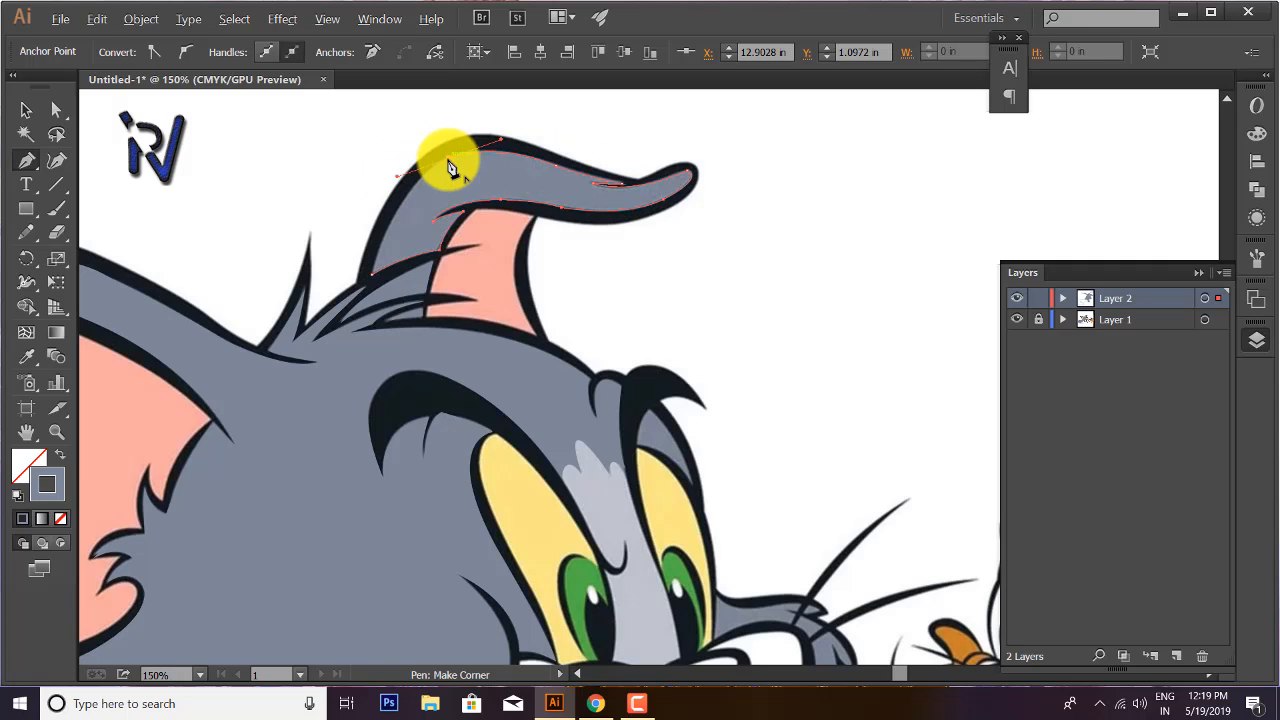
pyautogui.click(448, 158)
pyautogui.click(376, 271)
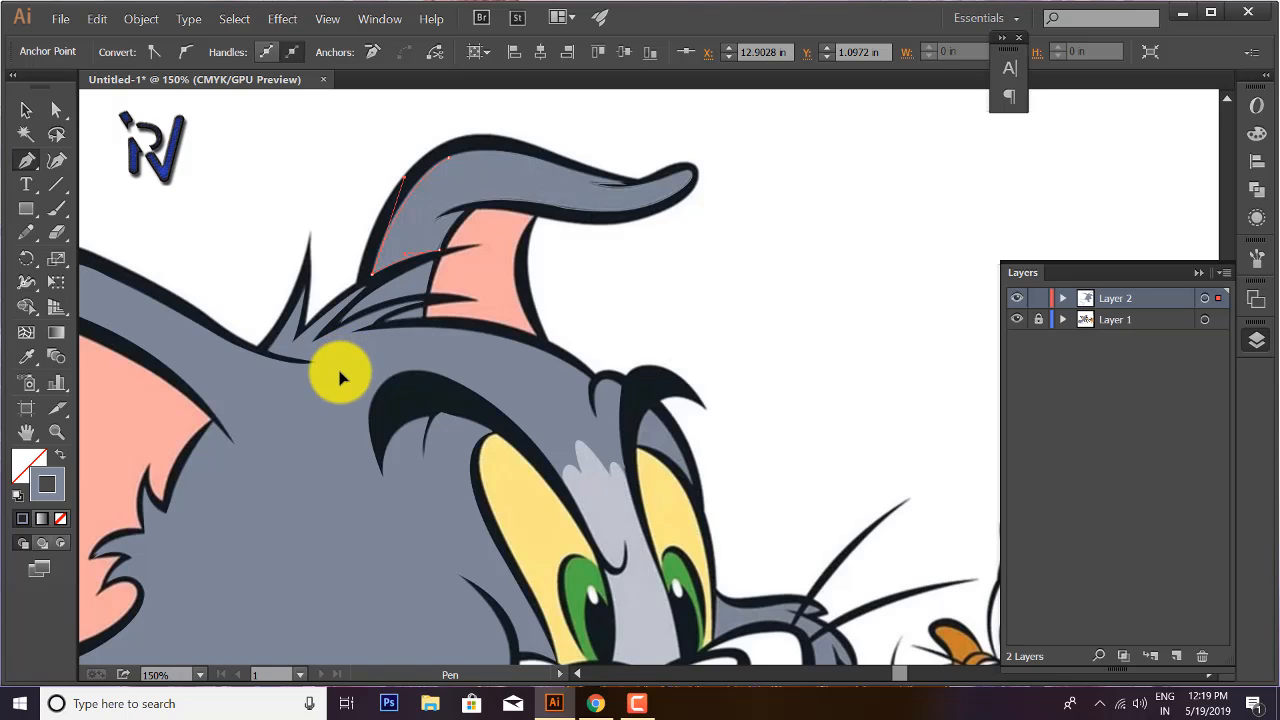
# - Give the far ear shape a gray fill with no stroke and deselect it
pyautogui.click(26, 110)
pyautogui.click(212, 168)
pyautogui.click(59, 456)
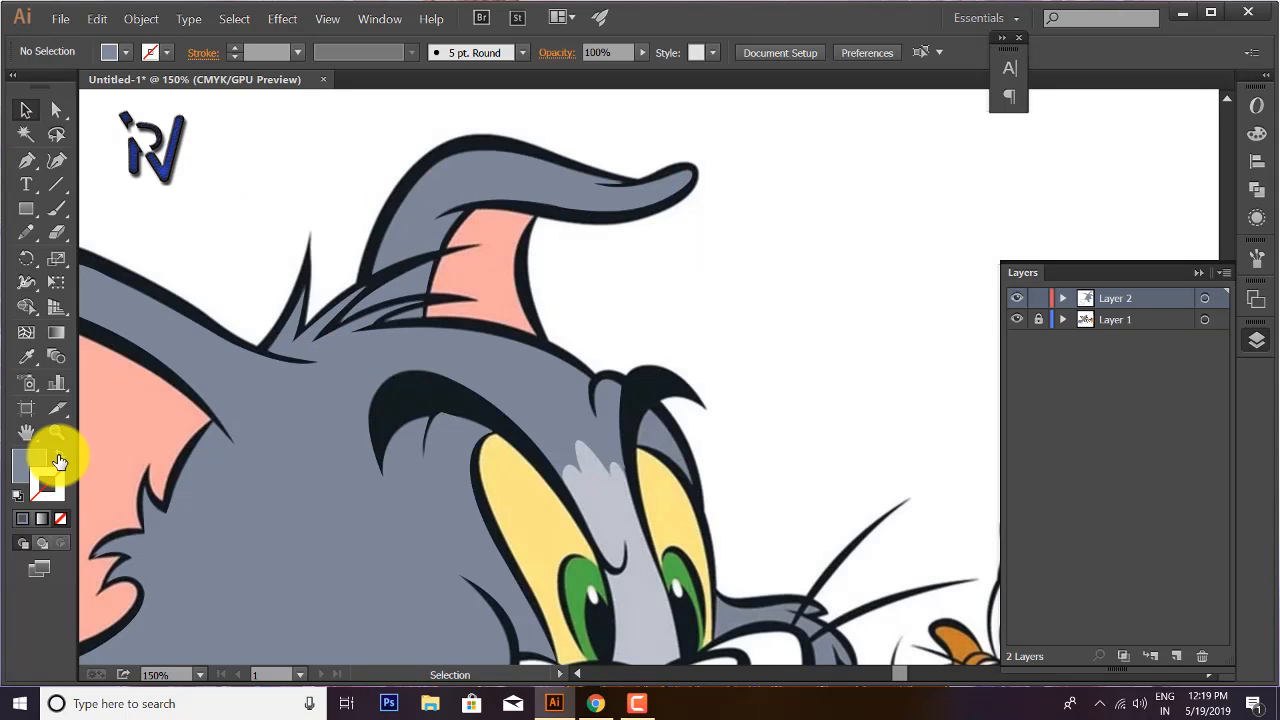
# - Trace the gray eyelid patch above the far yellow eye, fill it gray without a stroke, and deselect it
pyautogui.click(59, 457)
pyautogui.click(26, 160)
pyautogui.click(636, 444)
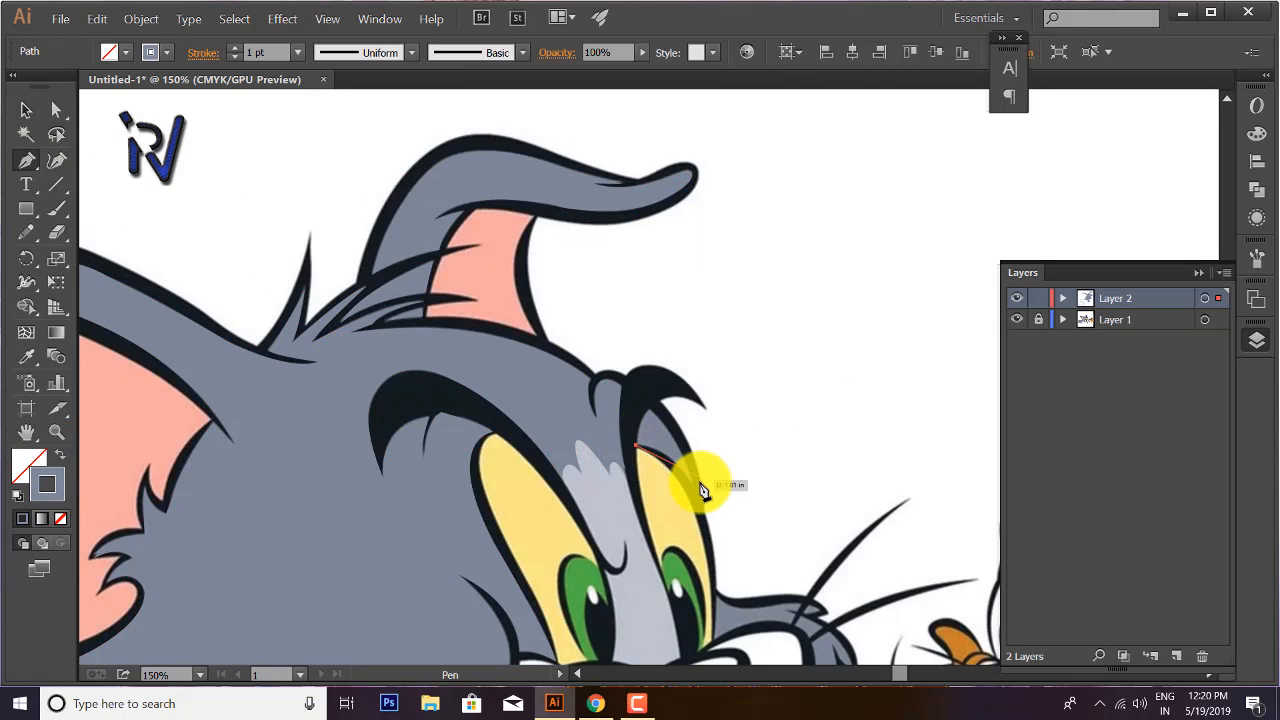
pyautogui.click(693, 487)
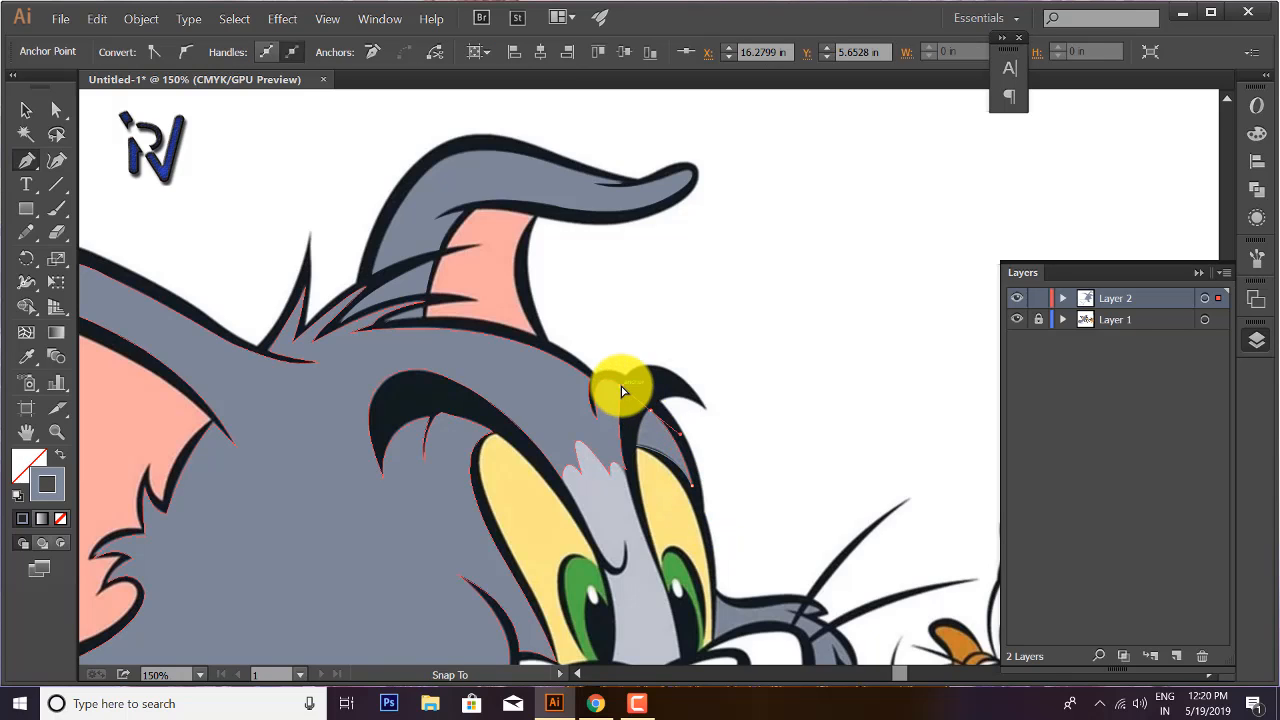
pyautogui.click(641, 410)
pyautogui.click(636, 444)
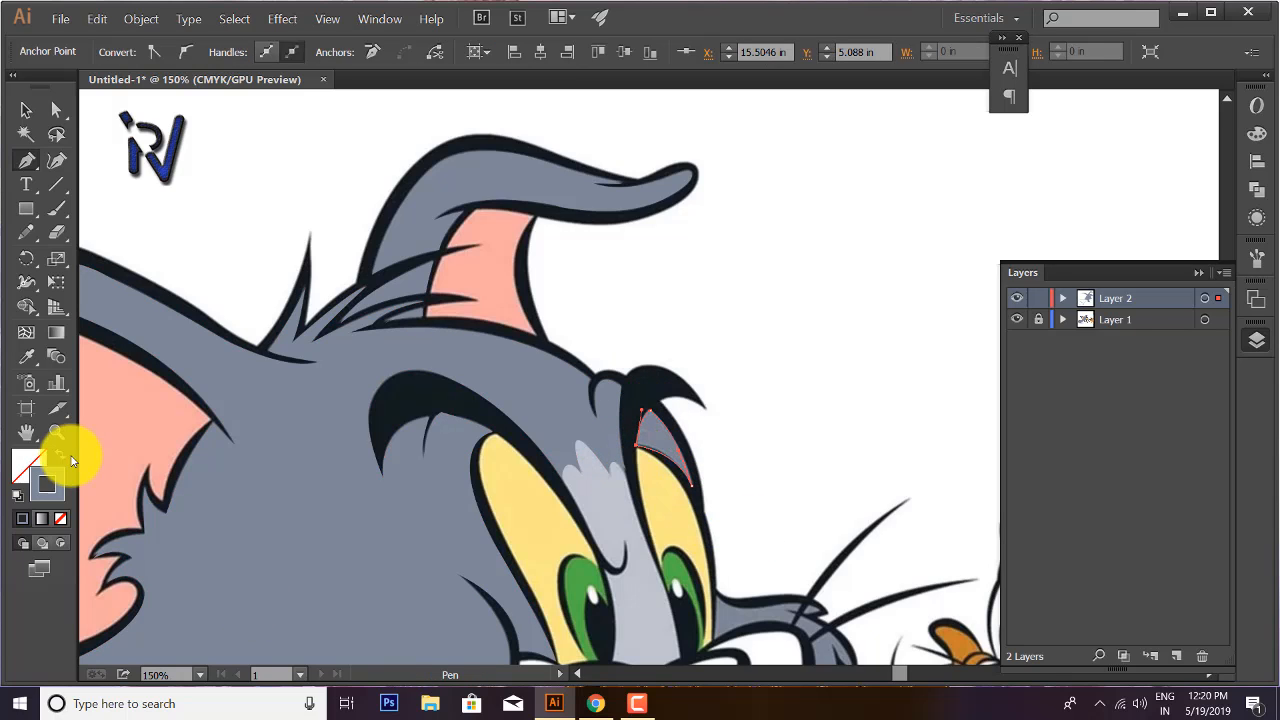
pyautogui.click(26, 109)
pyautogui.click(255, 155)
# - Trace the gray cheek patch between the far eye and the upper whisker with the Pen tool, closing the path
pyautogui.scroll(-4, 391, 211)
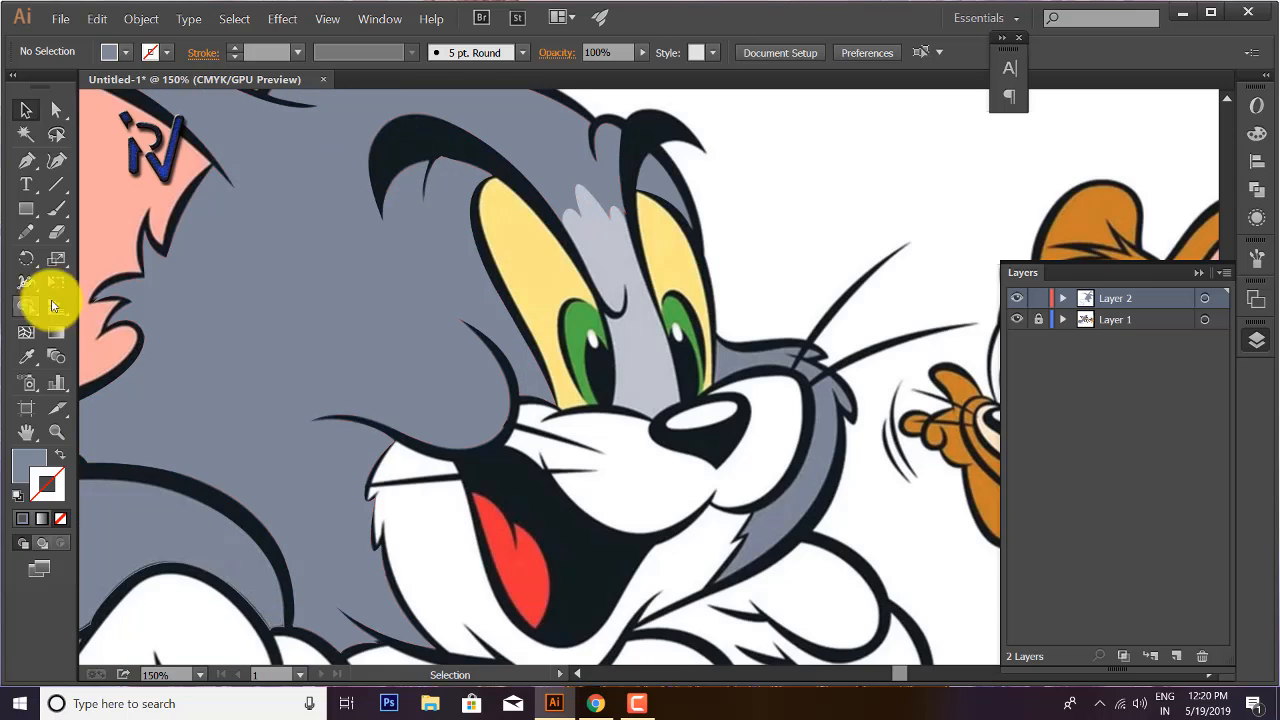
pyautogui.click(60, 457)
pyautogui.click(26, 159)
pyautogui.click(716, 341)
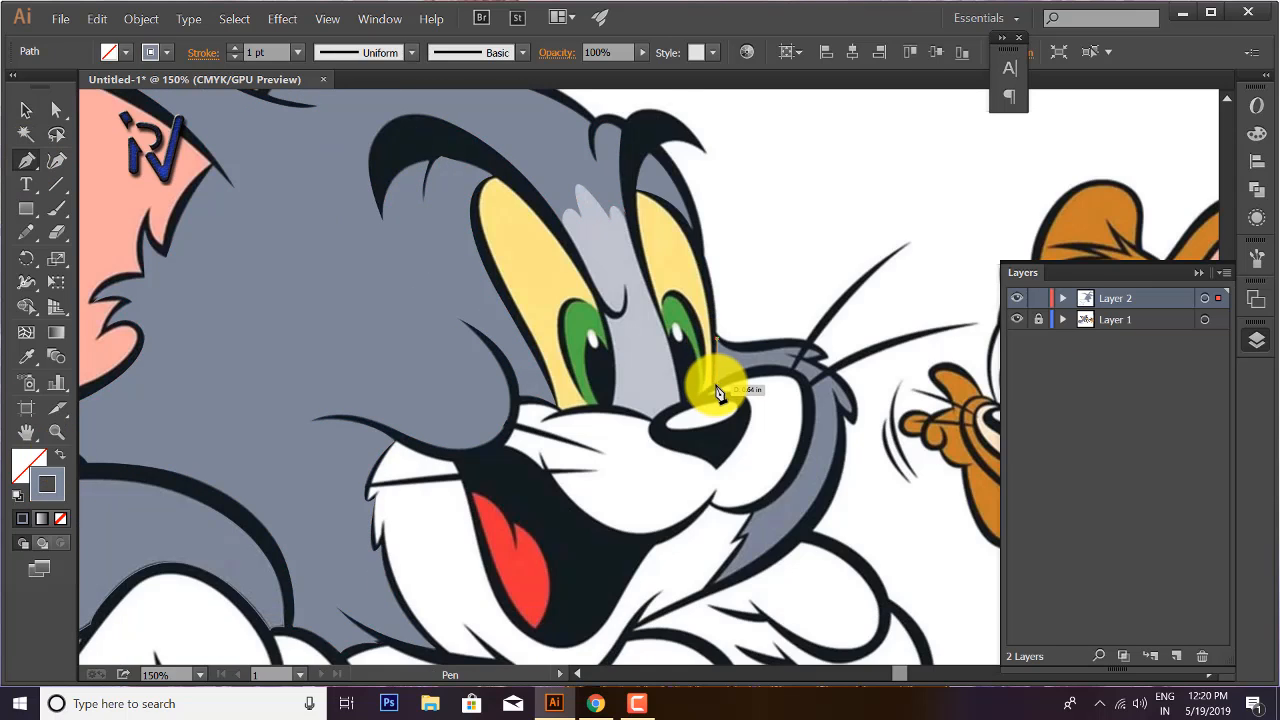
pyautogui.scroll(3, 714, 390)
pyautogui.click(716, 386)
pyautogui.moveTo(900, 343); pyautogui.dragTo(828, 380)
pyautogui.click(740, 345)
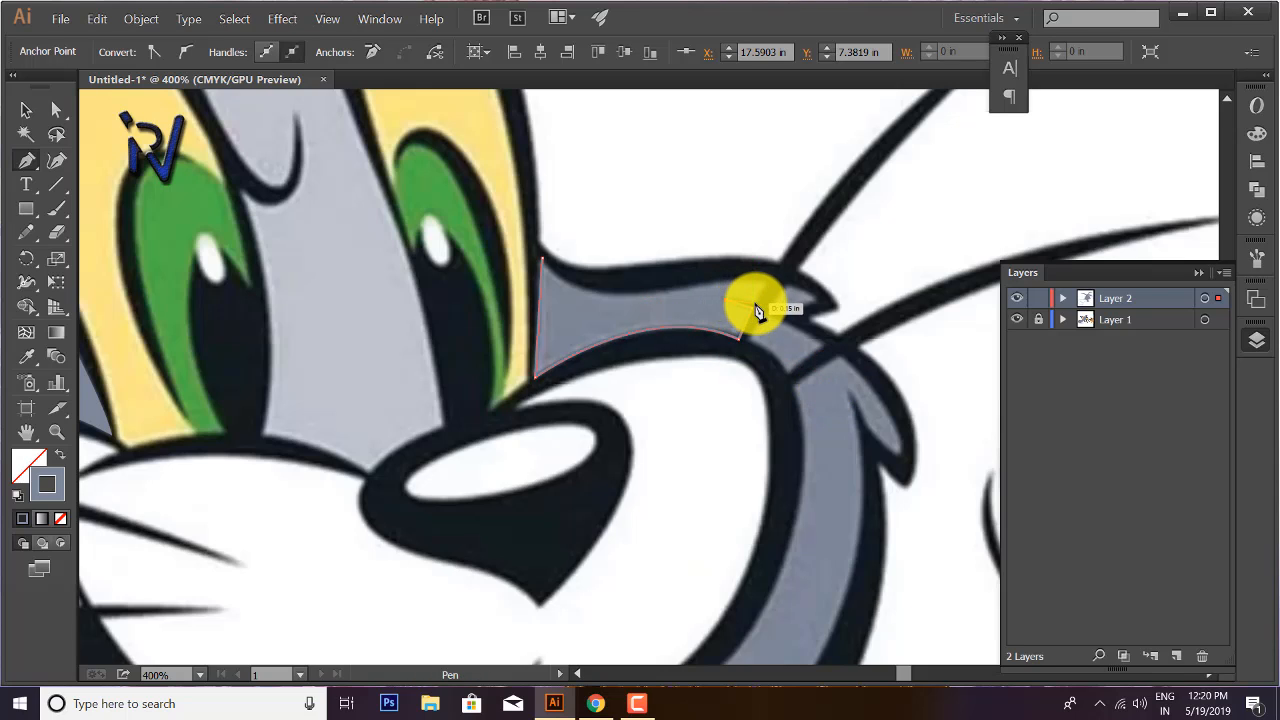
pyautogui.moveTo(768, 290); pyautogui.dragTo(677, 291)
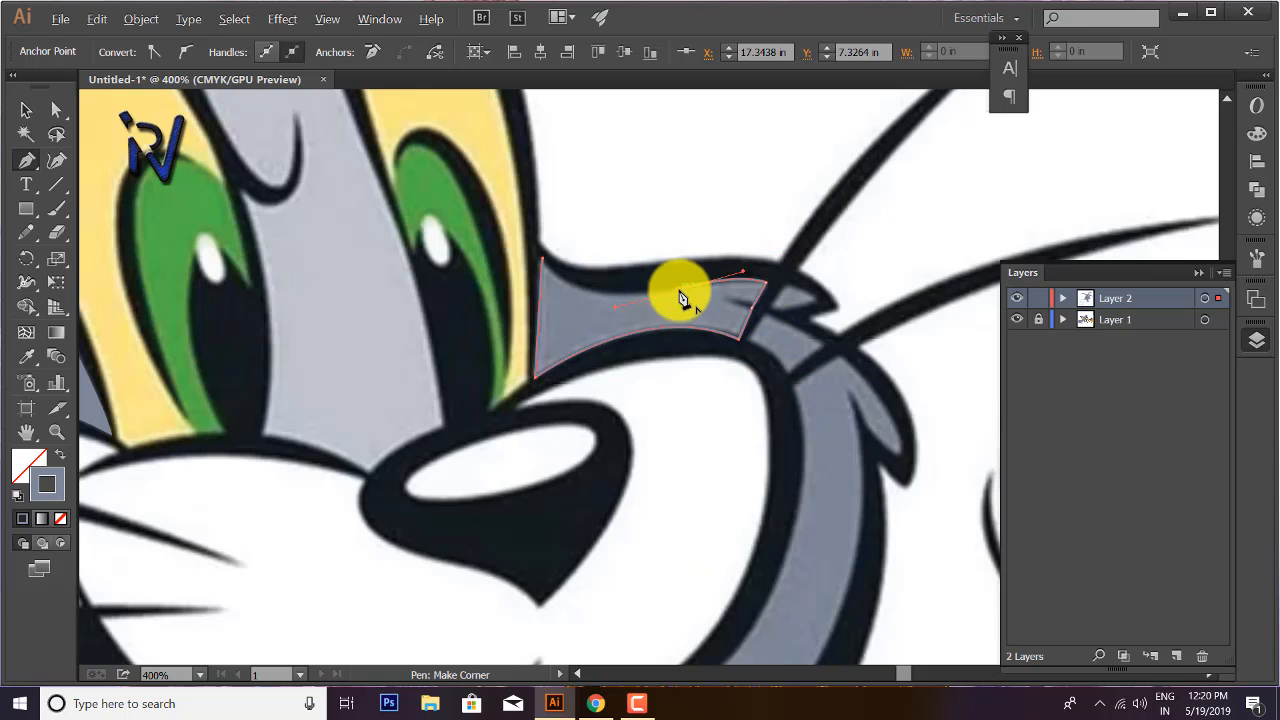
pyautogui.moveTo(533, 268); pyautogui.dragTo(535, 268)
pyautogui.click(541, 259)
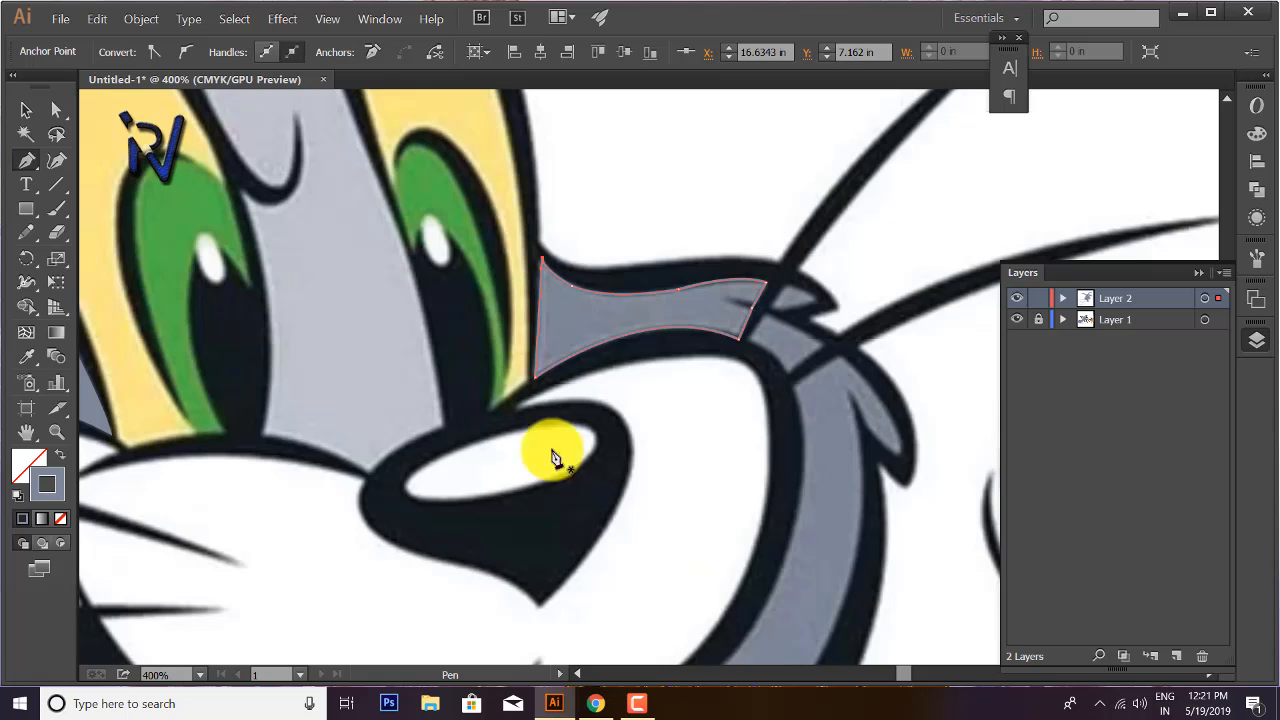
# - Give the cheek patch beside the far eye a gray fill with no stroke and deselect it
pyautogui.click(60, 455)
pyautogui.click(27, 110)
pyautogui.click(622, 180)
# - Trace the small triangular fur tip beyond the upper whisker, fill it gray without a stroke, and deselect it
pyautogui.click(27, 160)
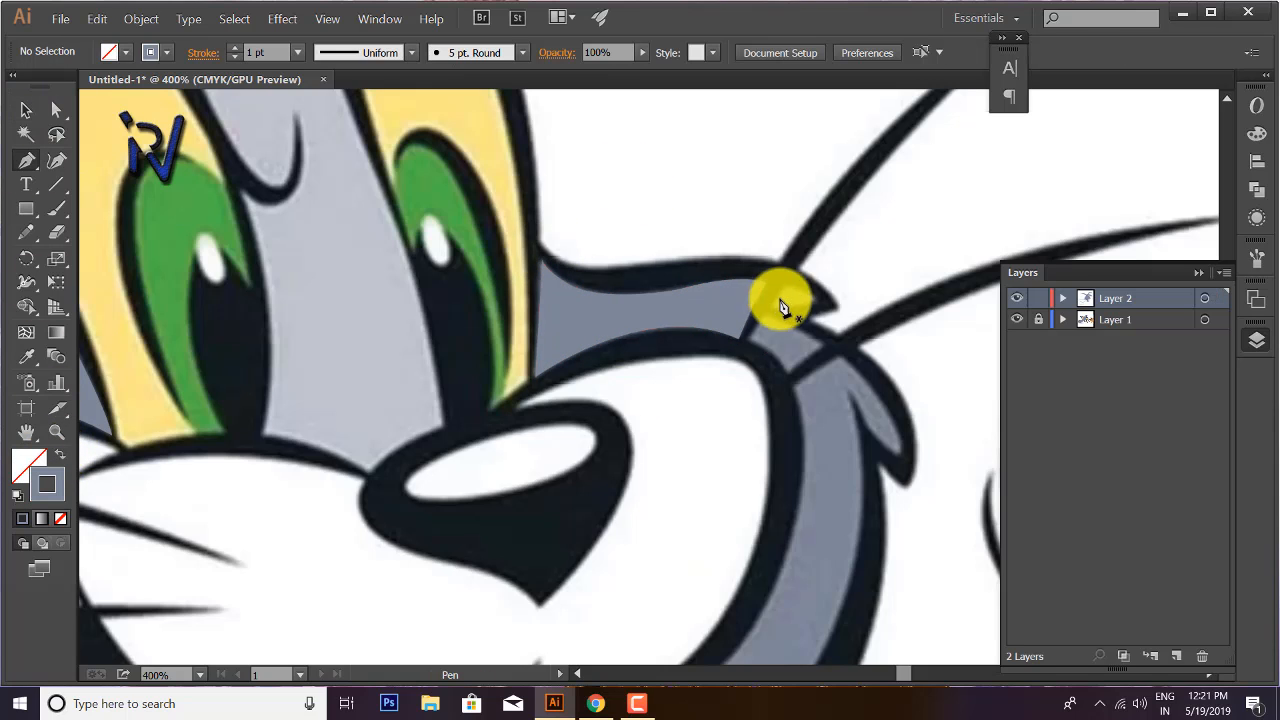
pyautogui.click(817, 299)
pyautogui.click(771, 307)
pyautogui.click(787, 285)
pyautogui.click(817, 299)
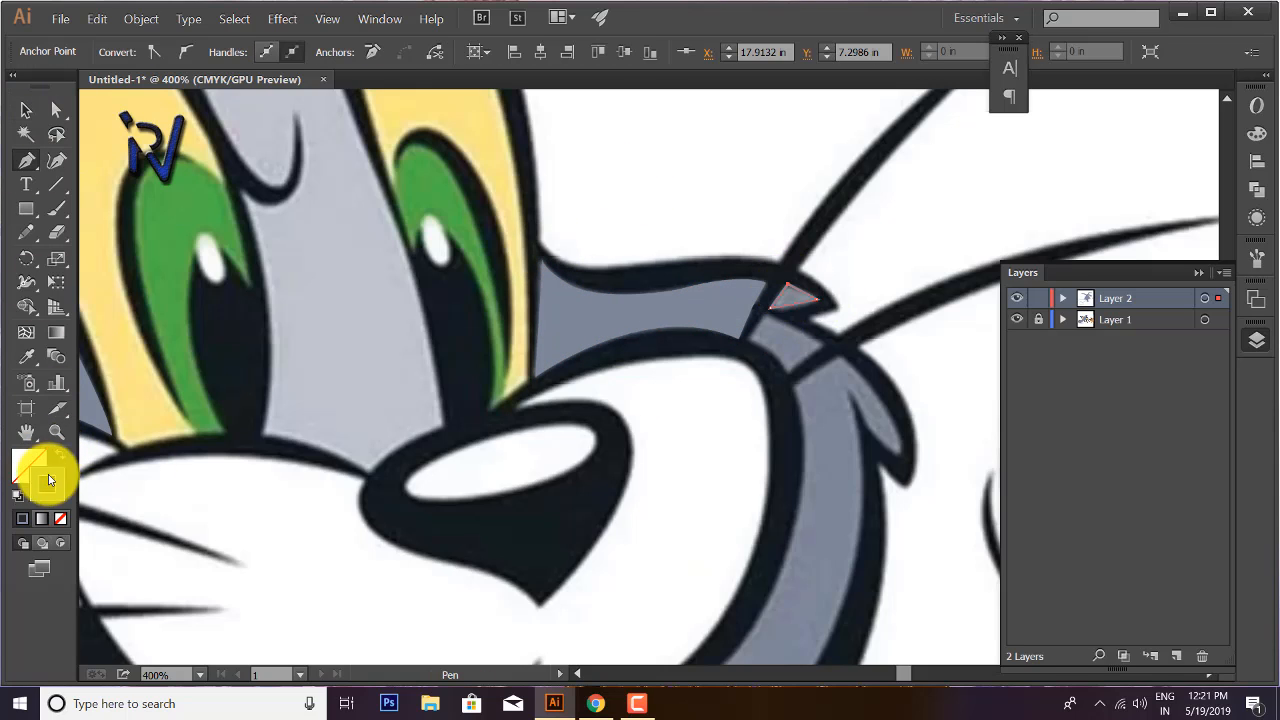
pyautogui.click(60, 455)
pyautogui.click(30, 114)
pyautogui.click(862, 162)
# - Trace the four-sided gray patch between the two whiskers, fill it gray without a stroke, and deselect it
pyautogui.click(60, 455)
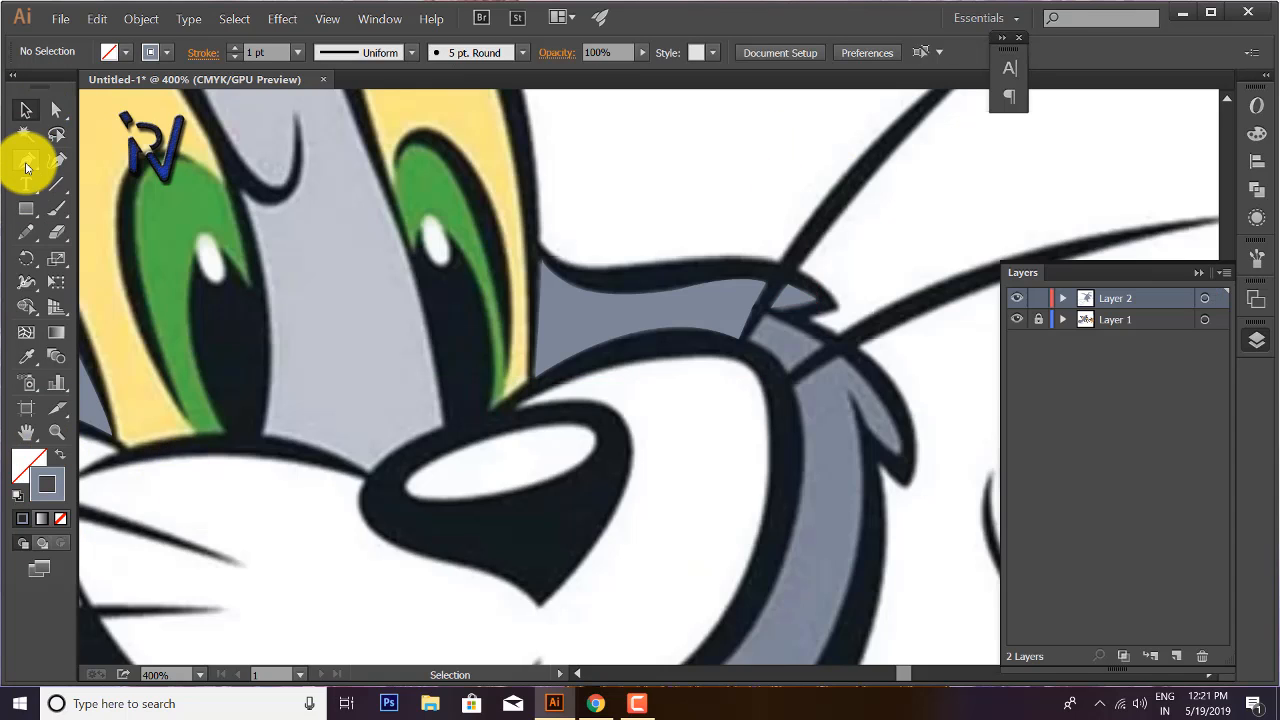
pyautogui.click(27, 162)
pyautogui.click(770, 314)
pyautogui.click(748, 340)
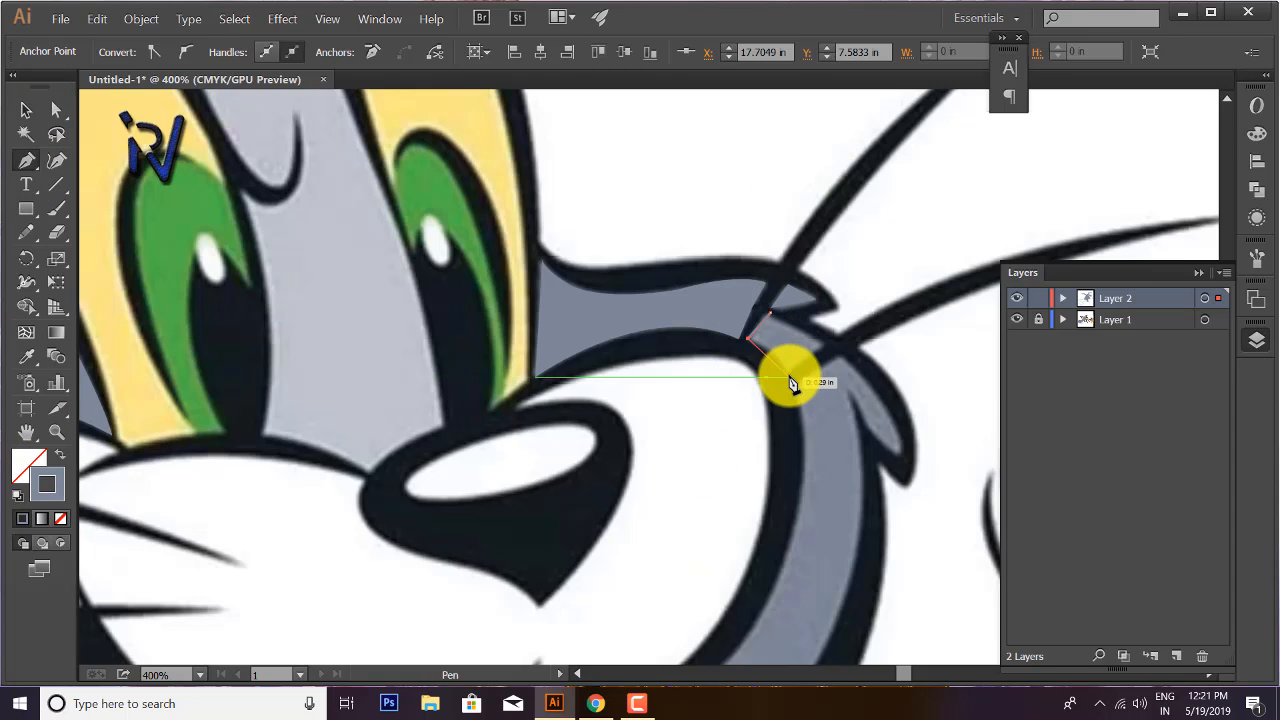
pyautogui.click(789, 372)
pyautogui.click(824, 341)
pyautogui.click(770, 314)
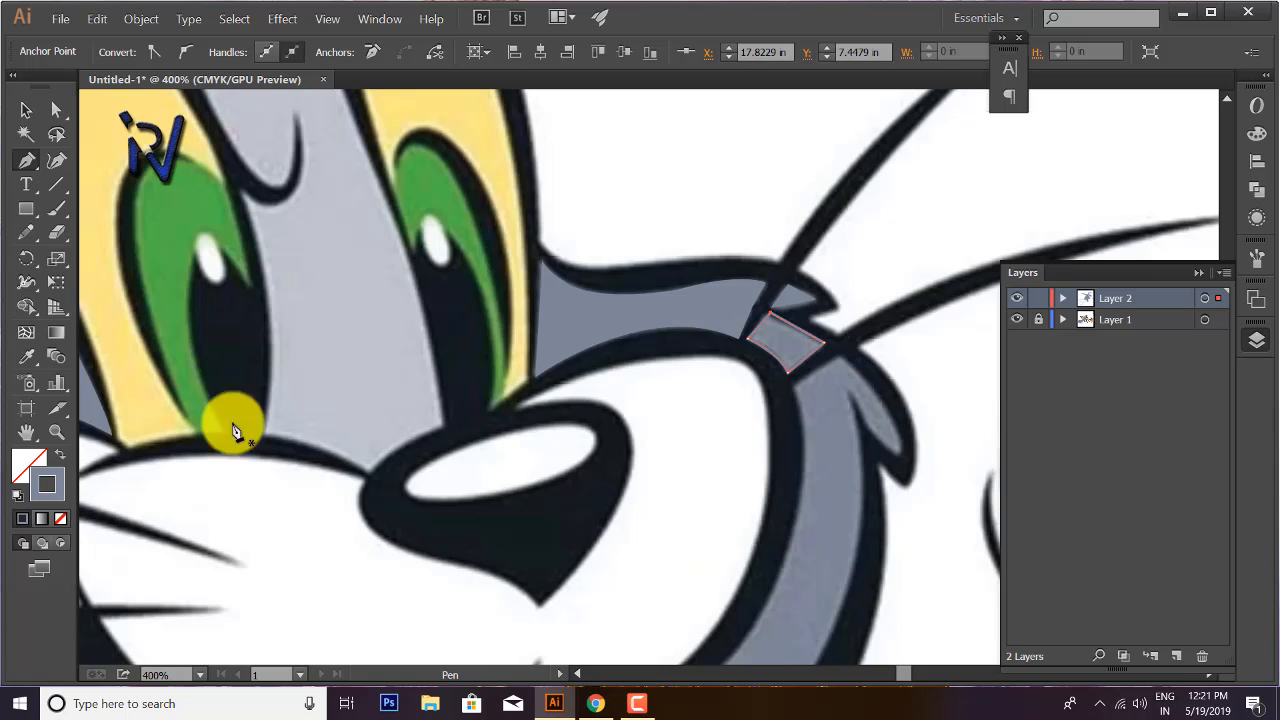
pyautogui.click(60, 455)
pyautogui.click(26, 112)
pyautogui.click(934, 536)
# - Trace the long gray cheek strip from the lower whisker around the muzzle, including the fur tufts, closing the path
pyautogui.click(60, 455)
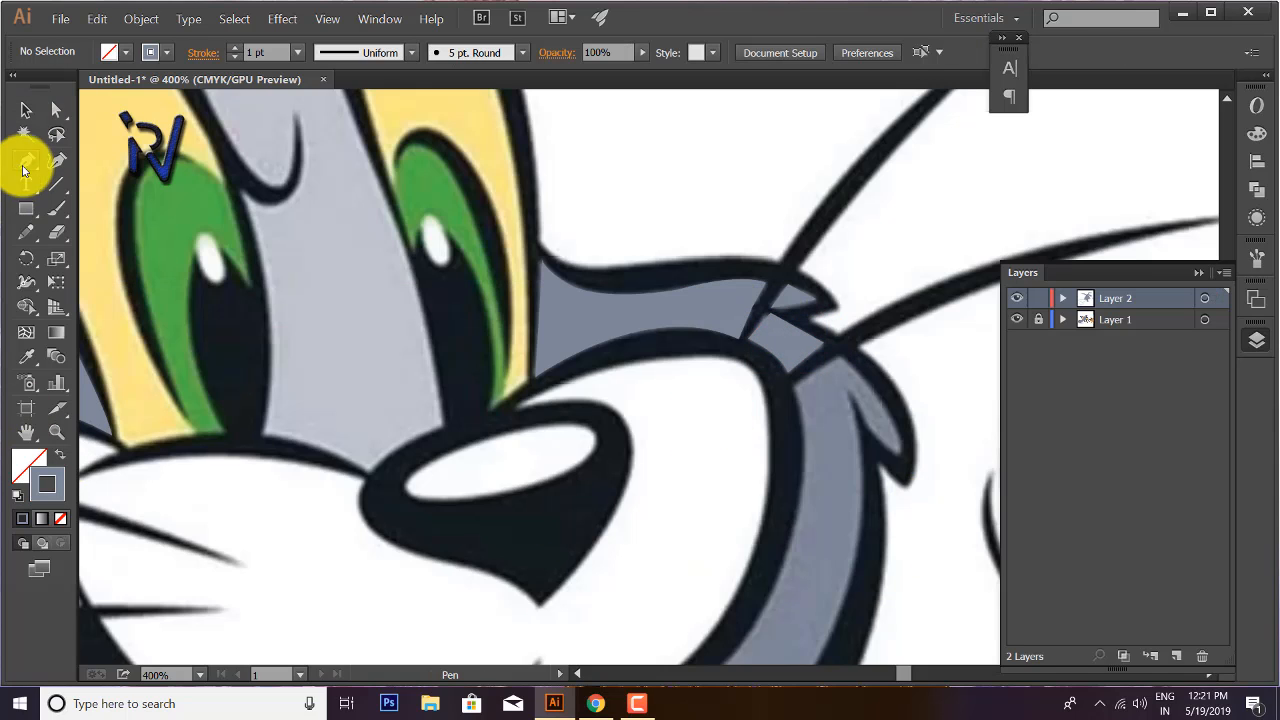
pyautogui.click(794, 388)
pyautogui.click(841, 357)
pyautogui.moveTo(899, 455); pyautogui.dragTo(881, 485)
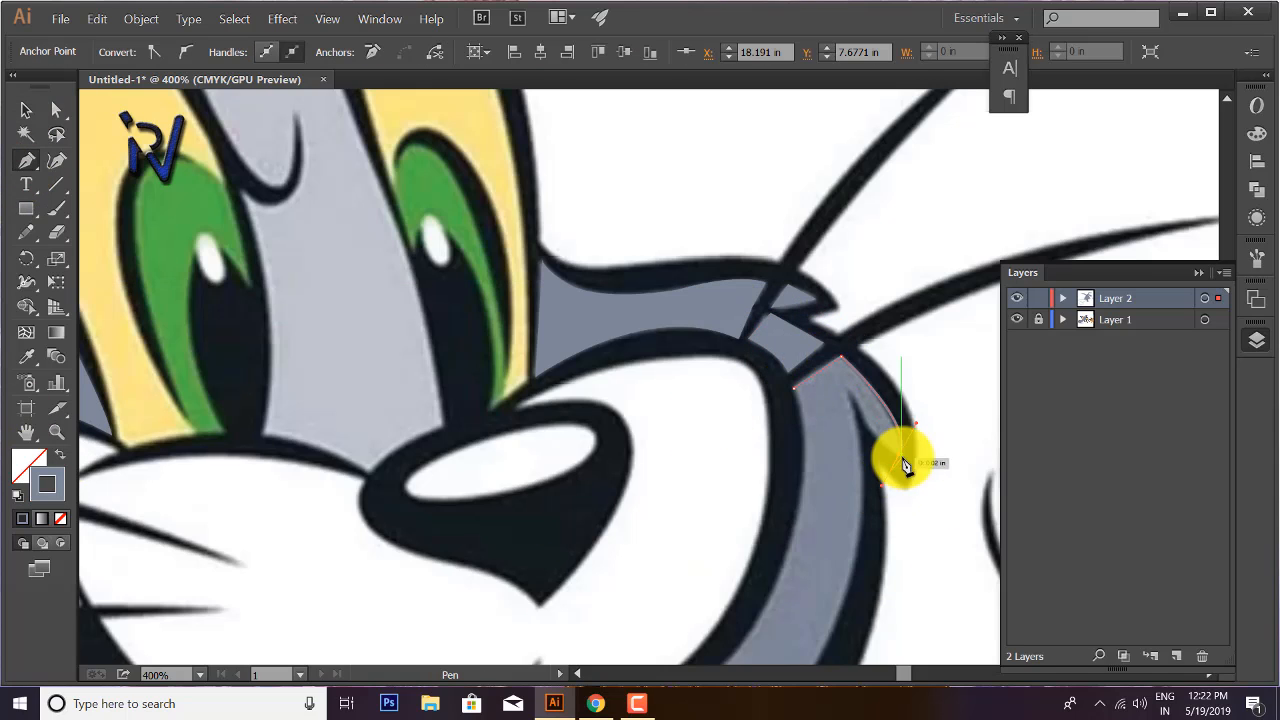
pyautogui.click(855, 397)
pyautogui.scroll(-3, 830, 430)
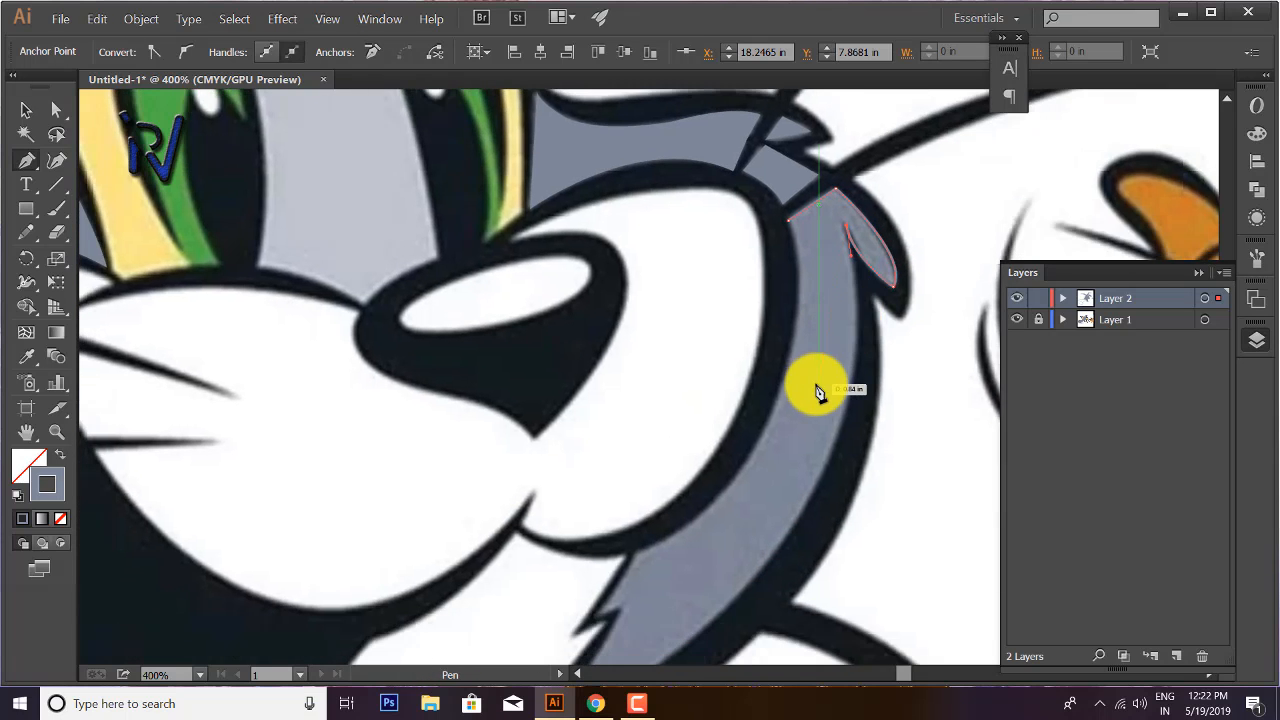
pyautogui.scroll(-2, 817, 390)
pyautogui.scroll(-2, 470, 620)
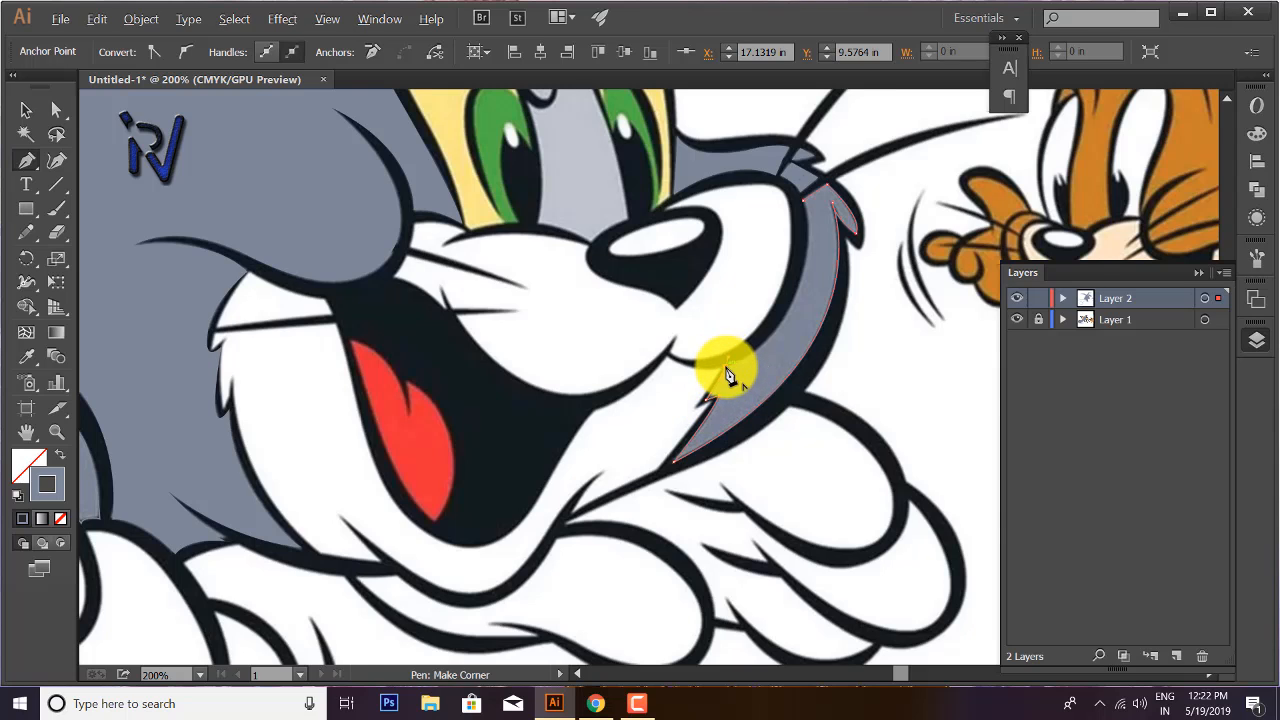
pyautogui.scroll(3, 728, 375)
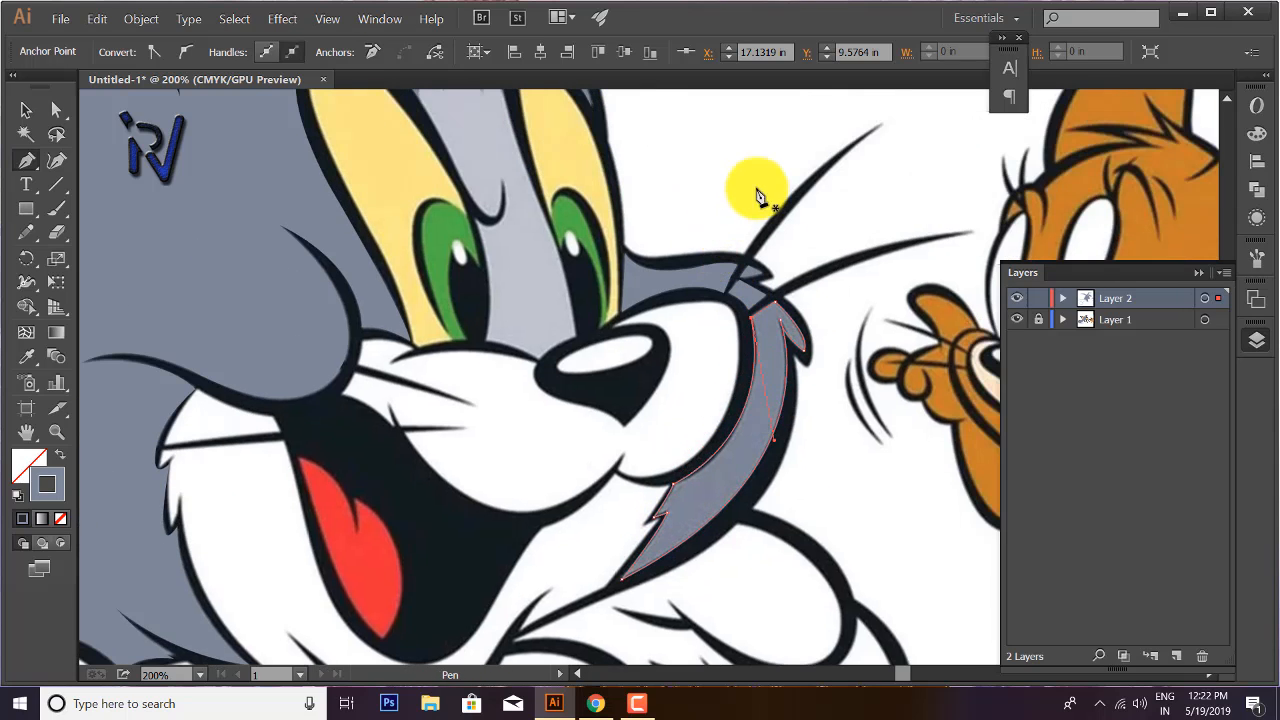
# - Give the long cheek strip around the muzzle a gray fill with no stroke
pyautogui.click(60, 454)
pyautogui.click(27, 110)
pyautogui.click(177, 176)
pyautogui.click(61, 453)
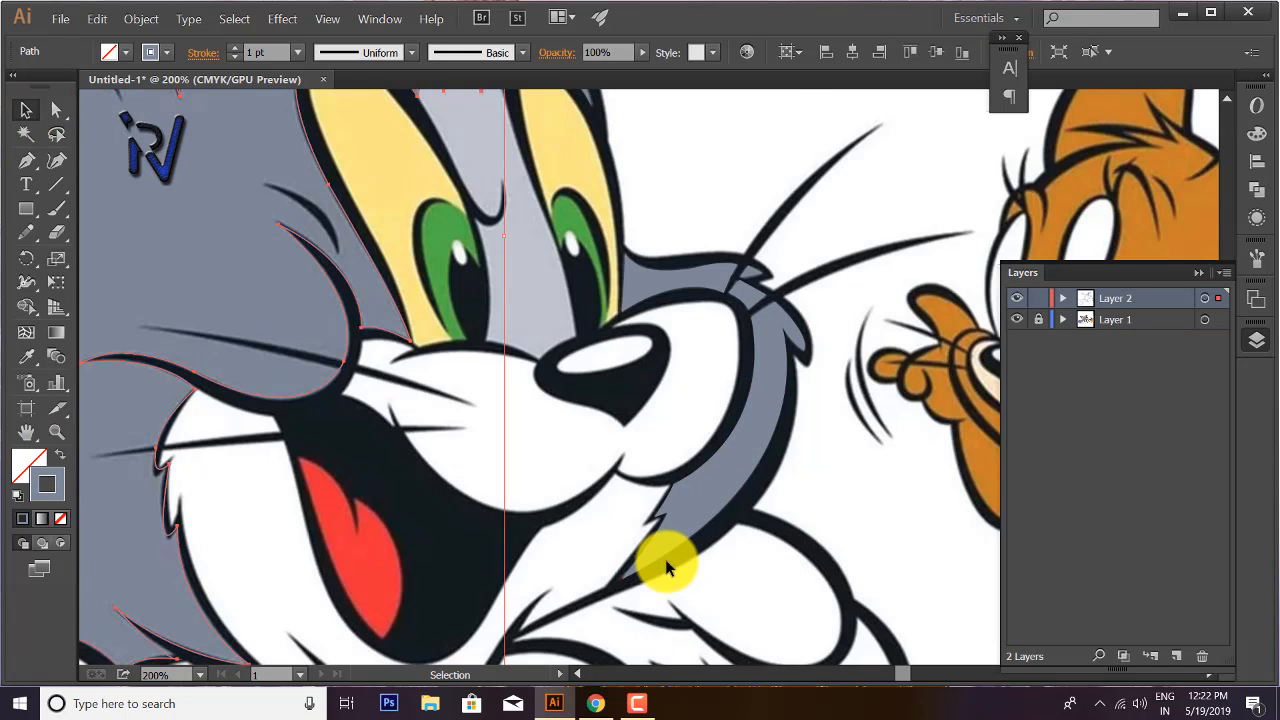
# - With Layer 1 temporarily hidden, give the body and head shapes a gray fill with no stroke
pyautogui.scroll(-4, 665, 566)
pyautogui.moveTo(874, 141); pyautogui.dragTo(777, 236)
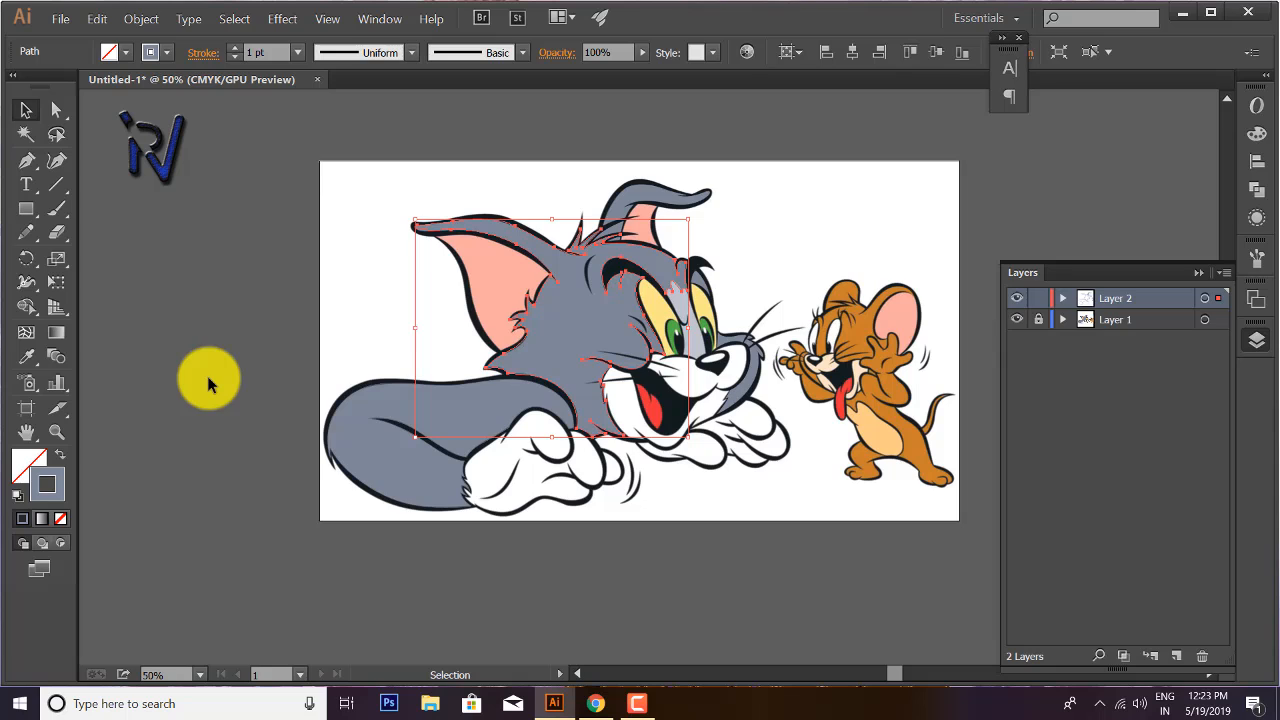
pyautogui.click(1016, 319)
pyautogui.moveTo(366, 428); pyautogui.dragTo(320, 530)
pyautogui.click(61, 454)
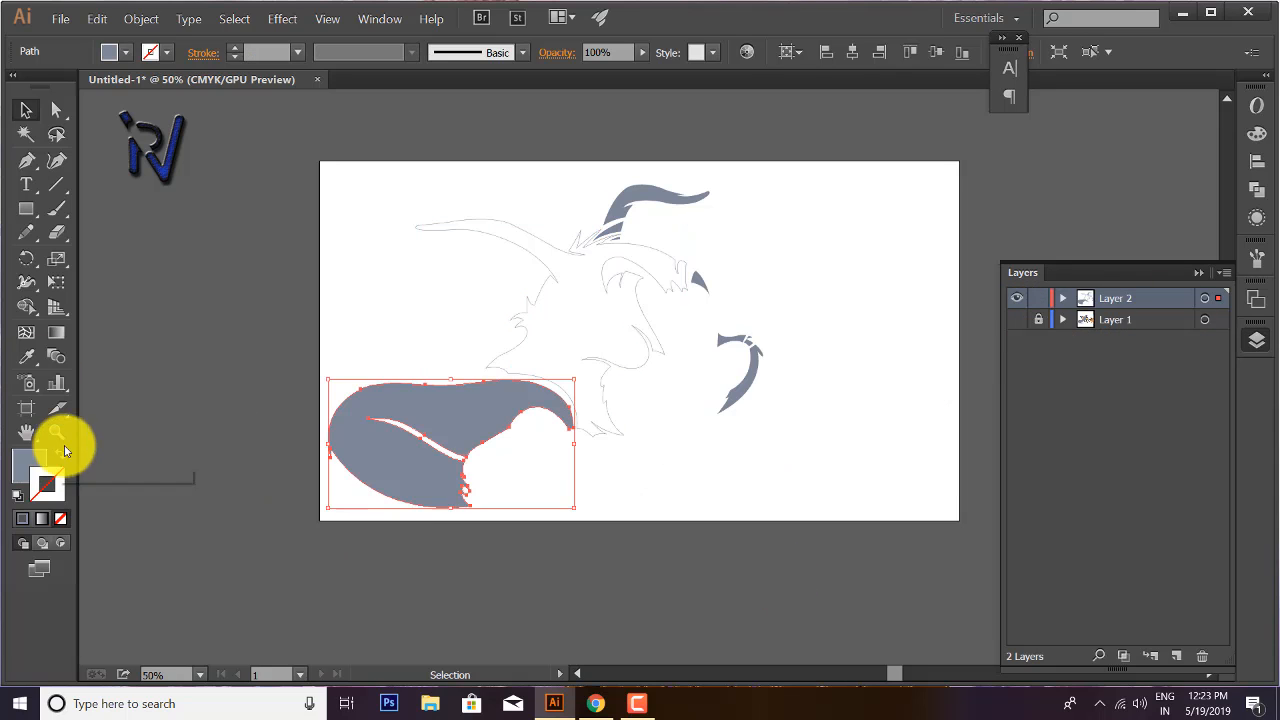
pyautogui.moveTo(424, 334); pyautogui.dragTo(499, 359)
pyautogui.click(60, 455)
pyautogui.click(218, 262)
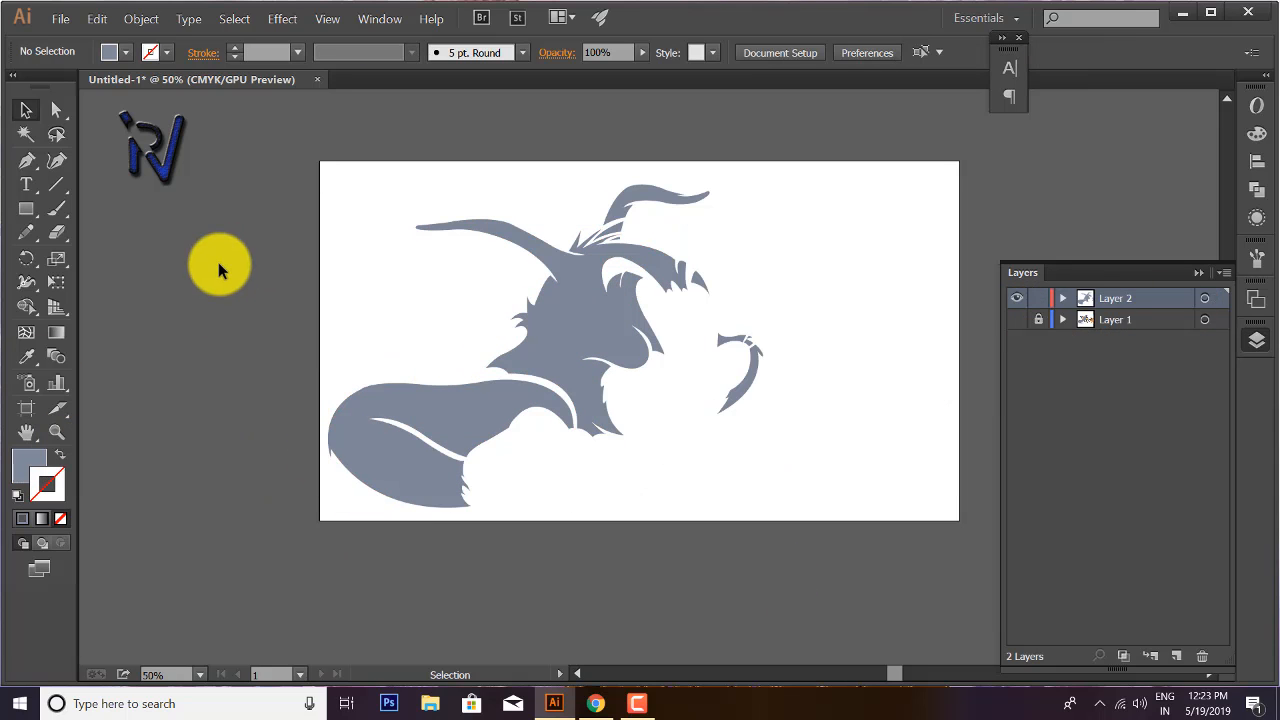
pyautogui.click(1016, 319)
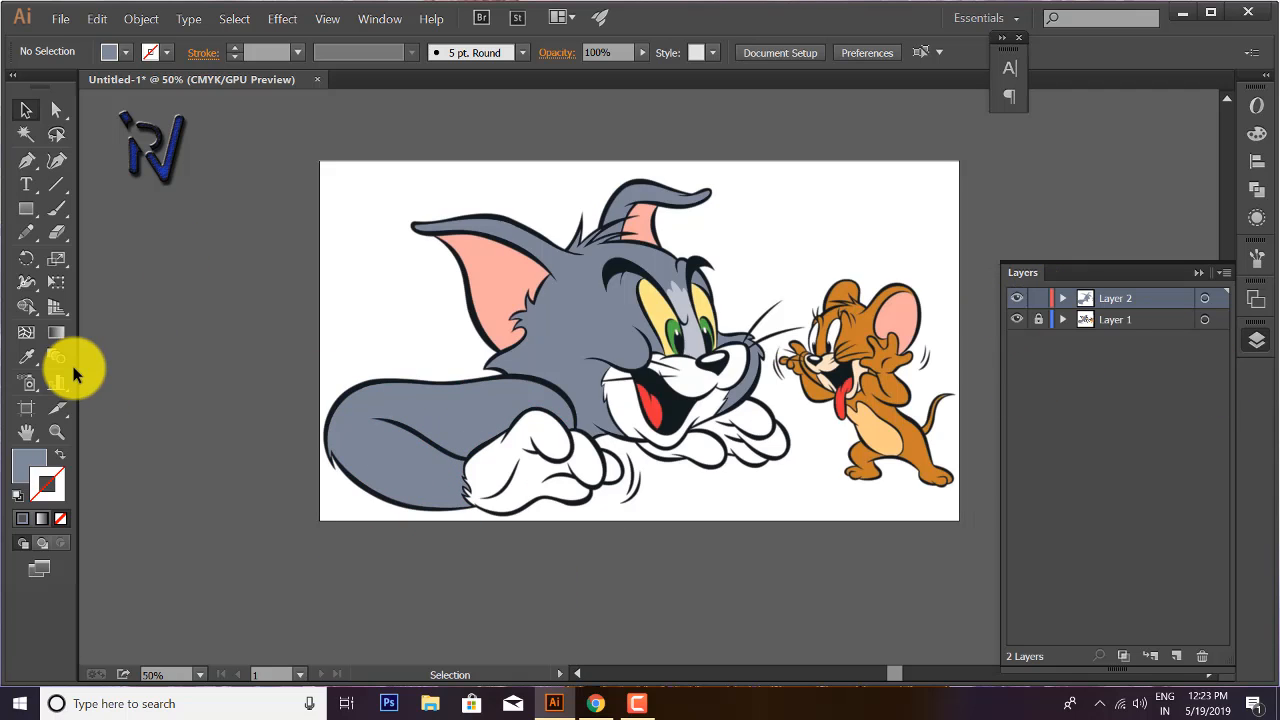
# - Lock Layer 2 and add a new layer above it
pyautogui.click(1040, 299)
pyautogui.click(1176, 656)
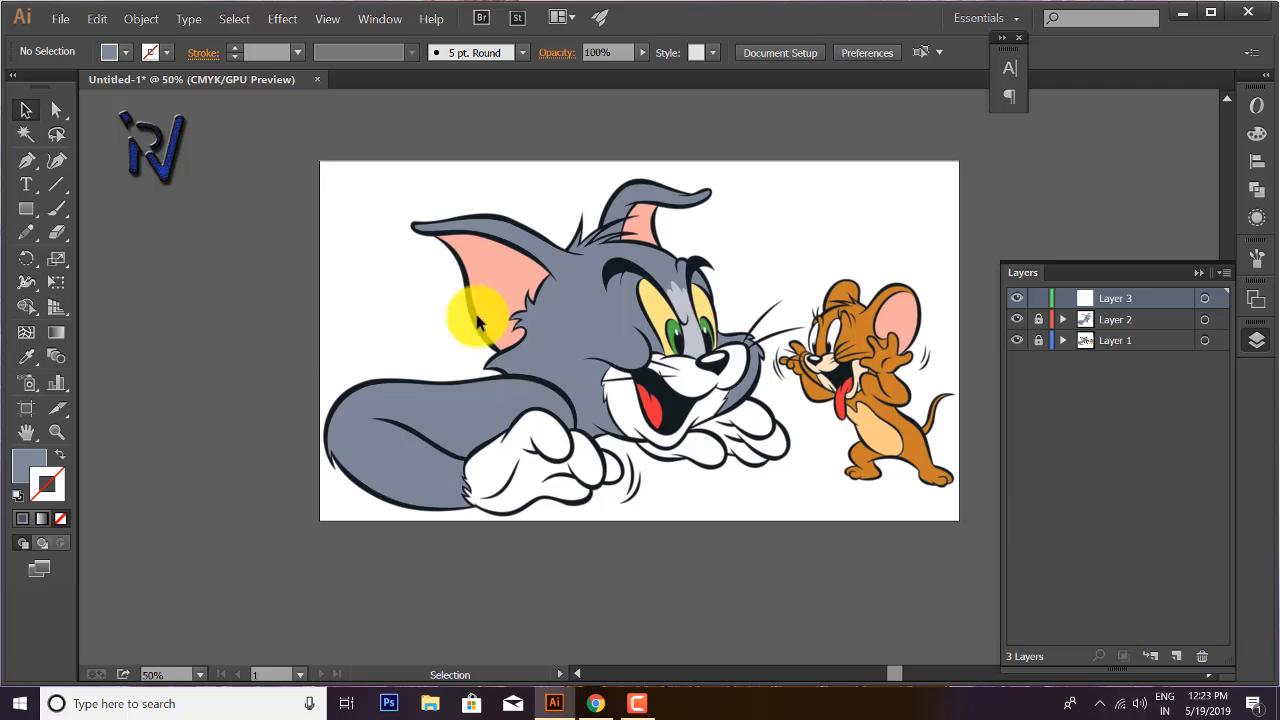
# - Trace the upper edge of the black outline under the large white paw, from the wrist fur to the lowest toe
pyautogui.press('p')
pyautogui.click(60, 454)
pyautogui.scroll(3, 500, 529)
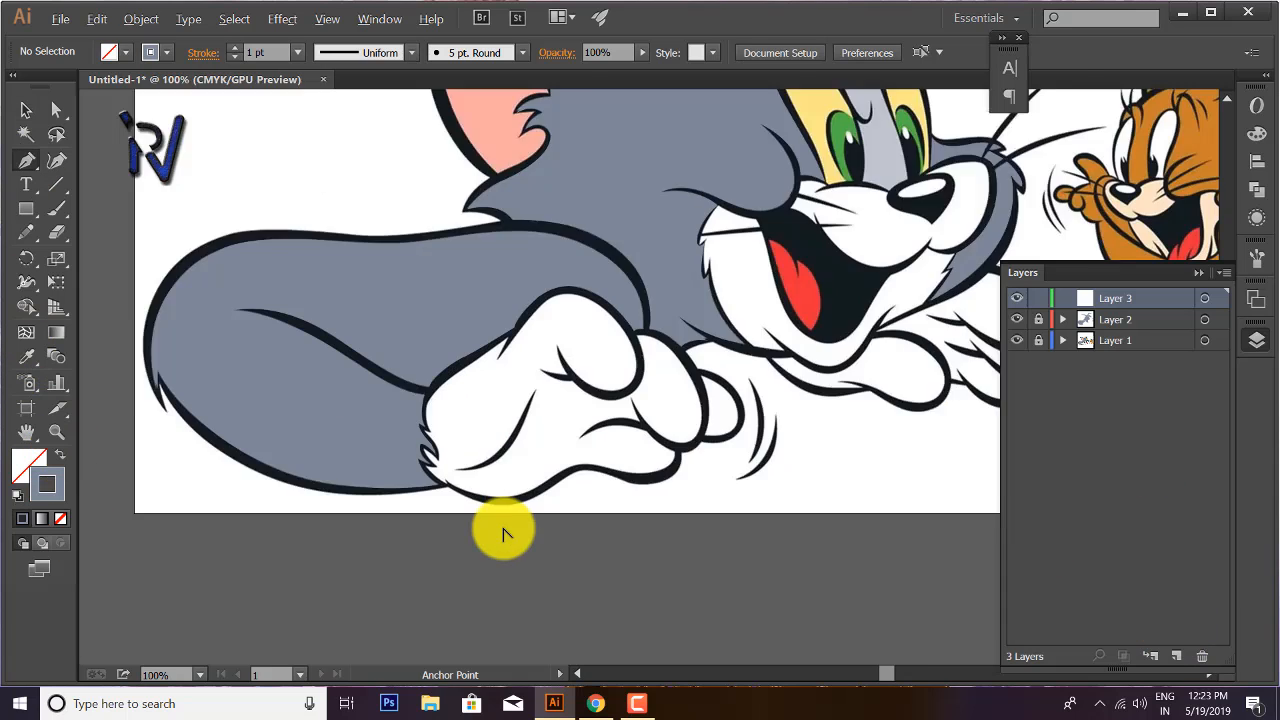
pyautogui.click(415, 458)
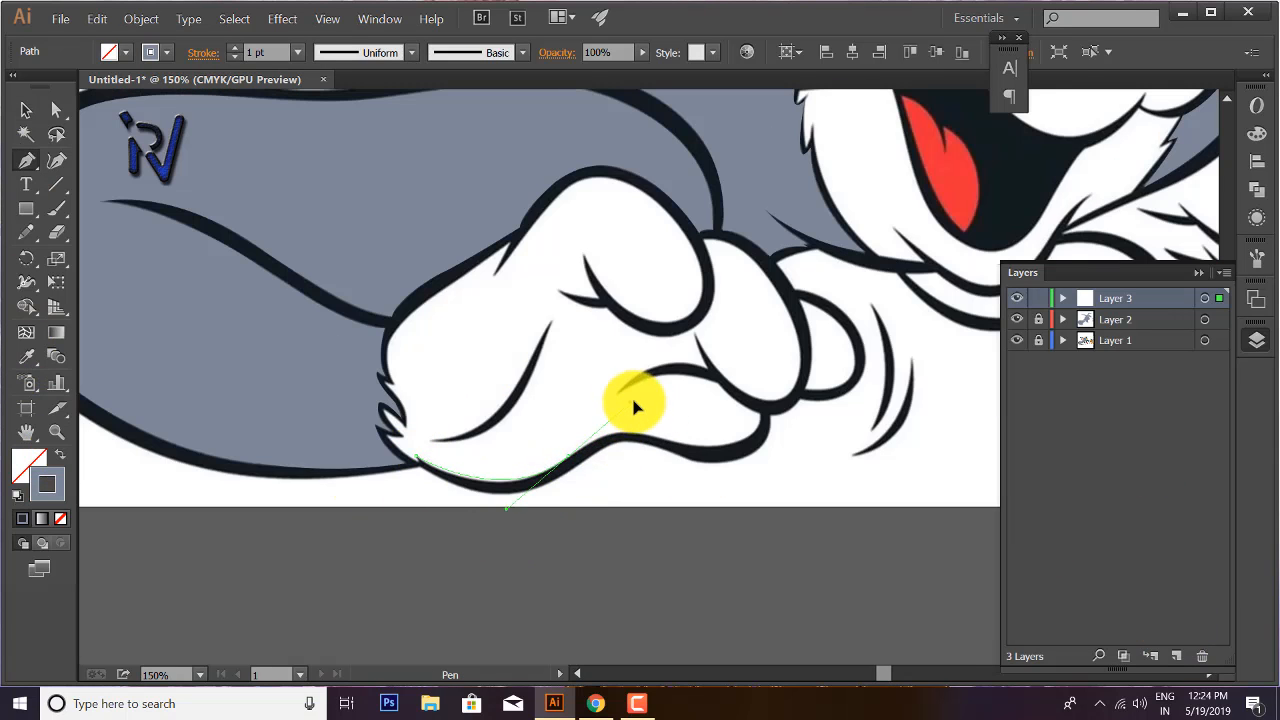
pyautogui.moveTo(633, 400); pyautogui.dragTo(642, 400)
pyautogui.click(569, 457)
pyautogui.moveTo(677, 441); pyautogui.dragTo(755, 416)
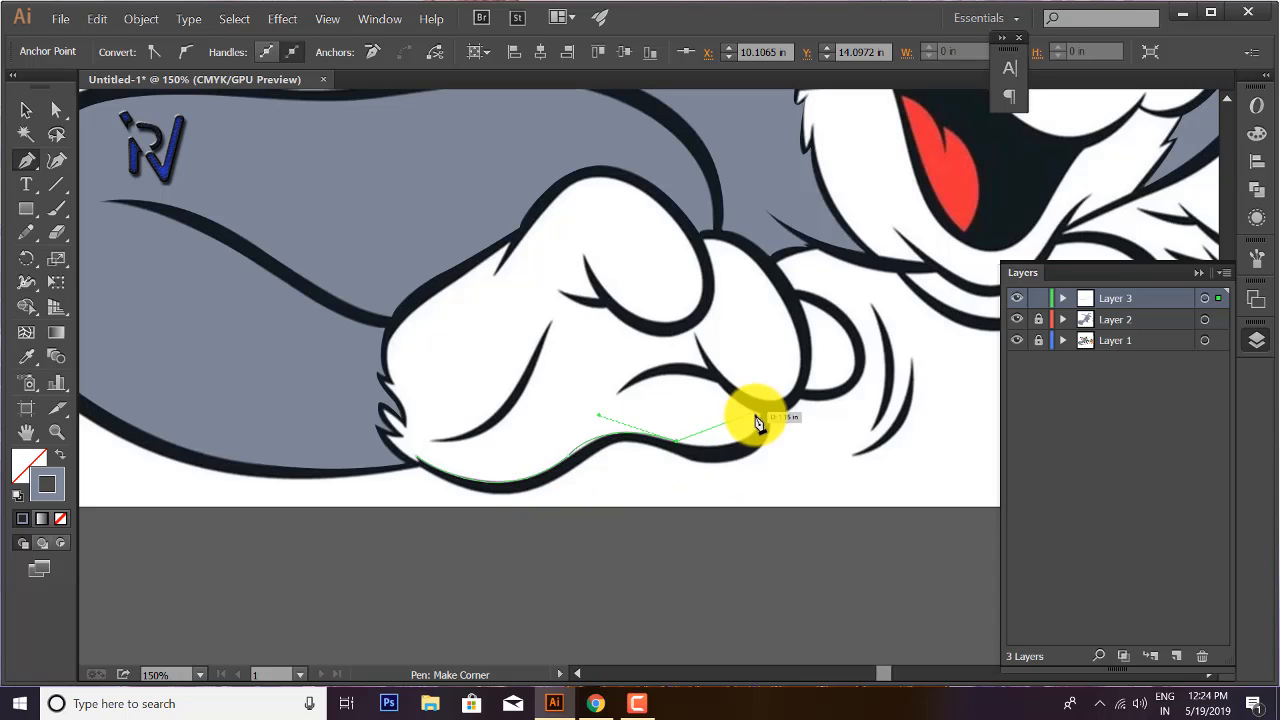
pyautogui.click(762, 416)
pyautogui.click(771, 415)
# - Trace the lower edge of the paw's bottom outline back to the wrist fur, closing the path
pyautogui.moveTo(684, 457); pyautogui.dragTo(599, 431)
pyautogui.click(684, 457)
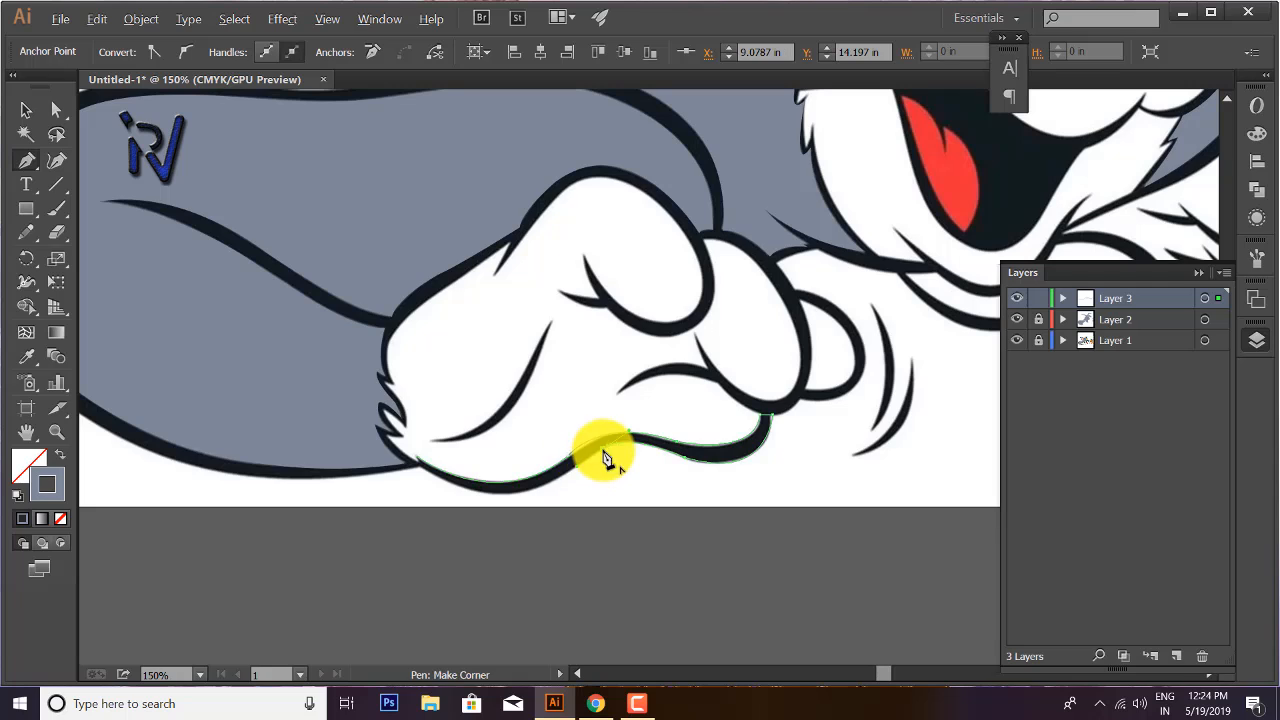
pyautogui.moveTo(504, 492); pyautogui.dragTo(456, 497)
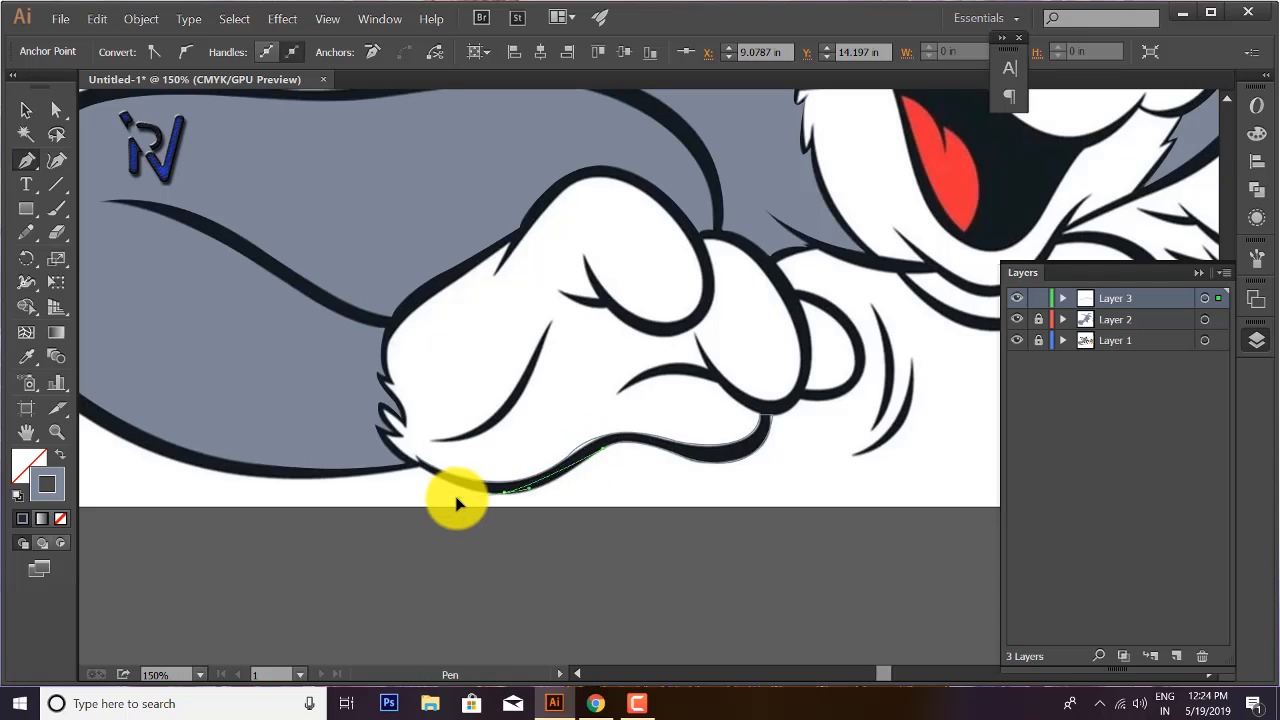
pyautogui.click(415, 459)
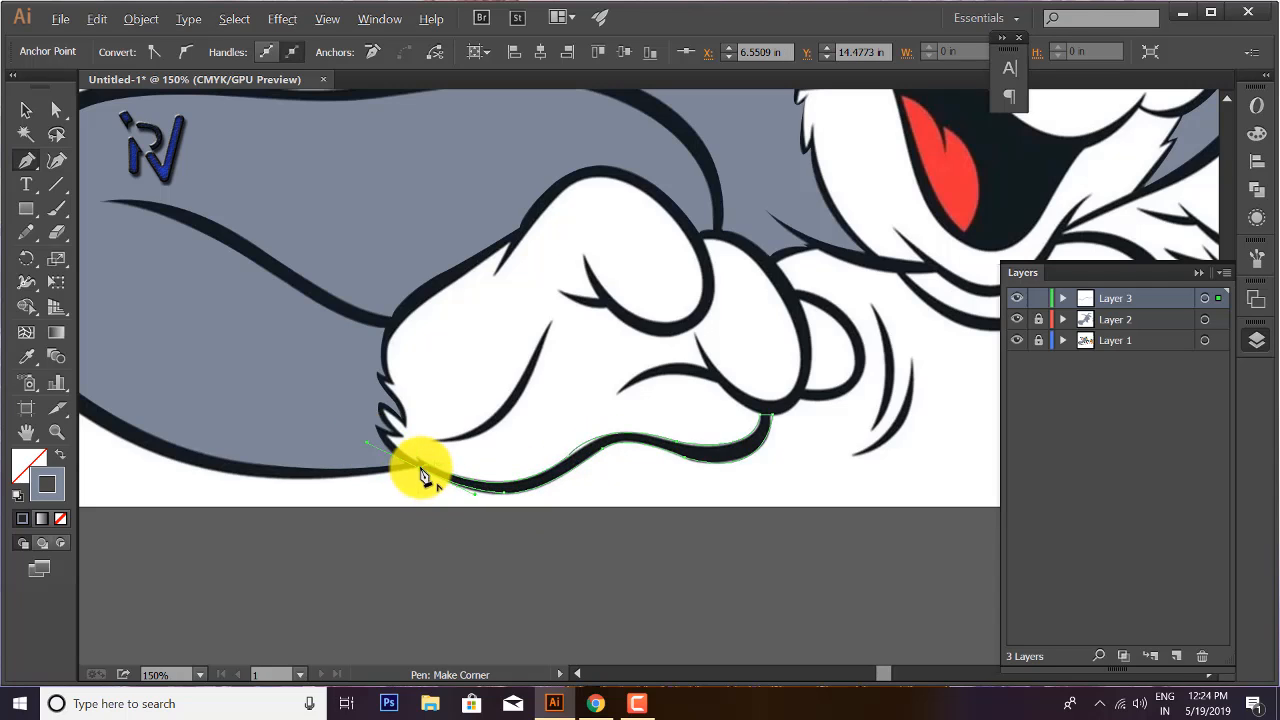
# - Sample the drawing's dark outline color, apply it as the paw outline's fill with no stroke, and deselect the shape
pyautogui.click(285, 461)
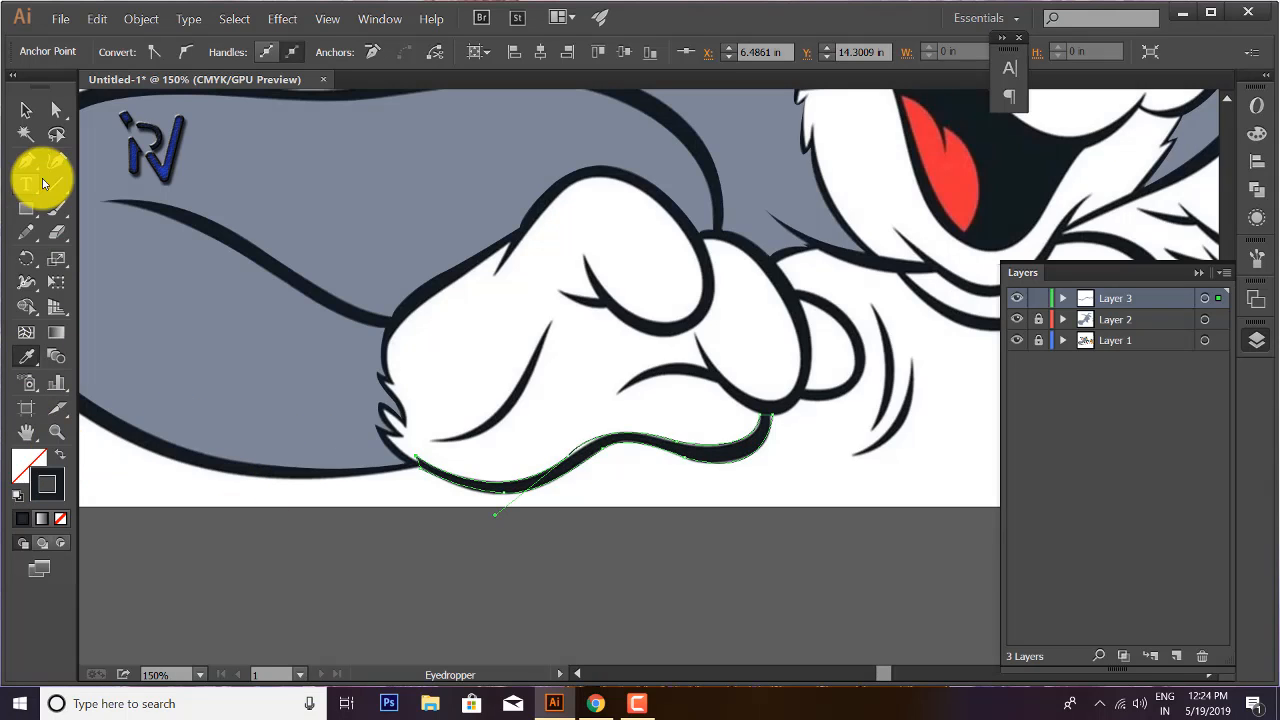
pyautogui.click(28, 114)
pyautogui.click(103, 468)
pyautogui.click(60, 455)
# - Trace both edges of the curved black crease inside the large paw, closing the path
pyautogui.click(24, 160)
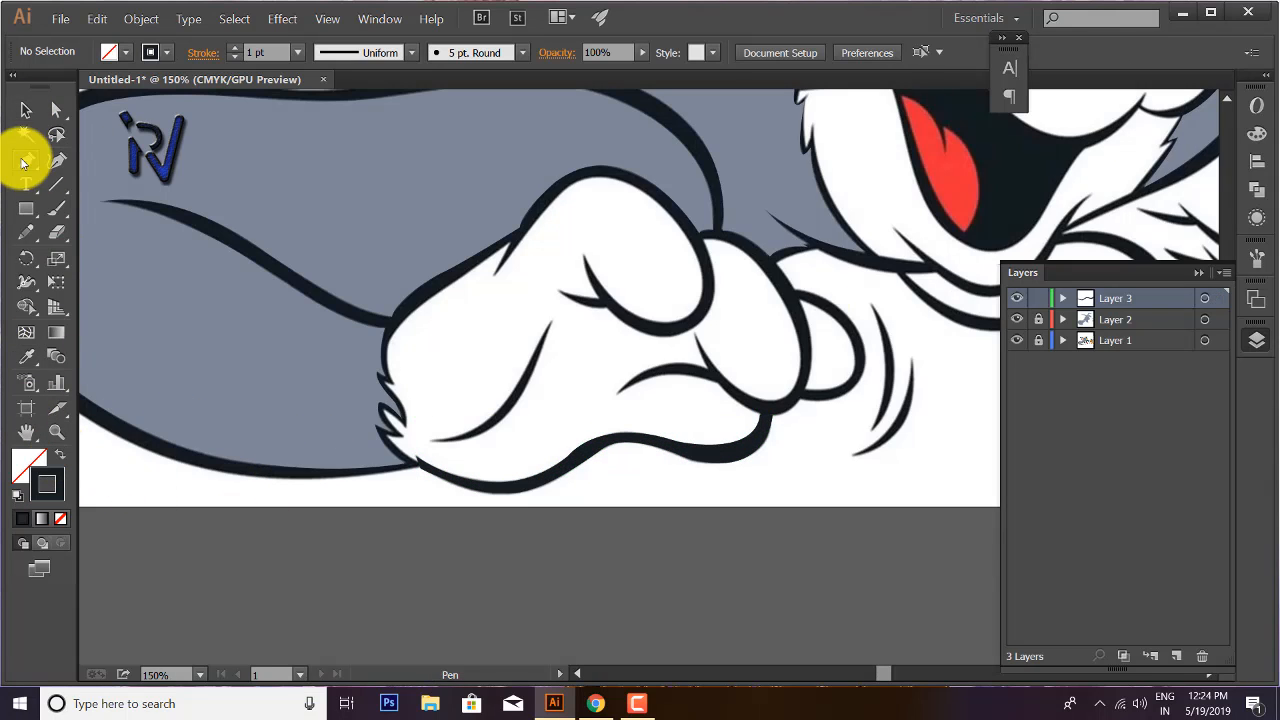
pyautogui.scroll(4, 415, 468)
pyautogui.scroll(-2, 417, 468)
pyautogui.click(439, 412)
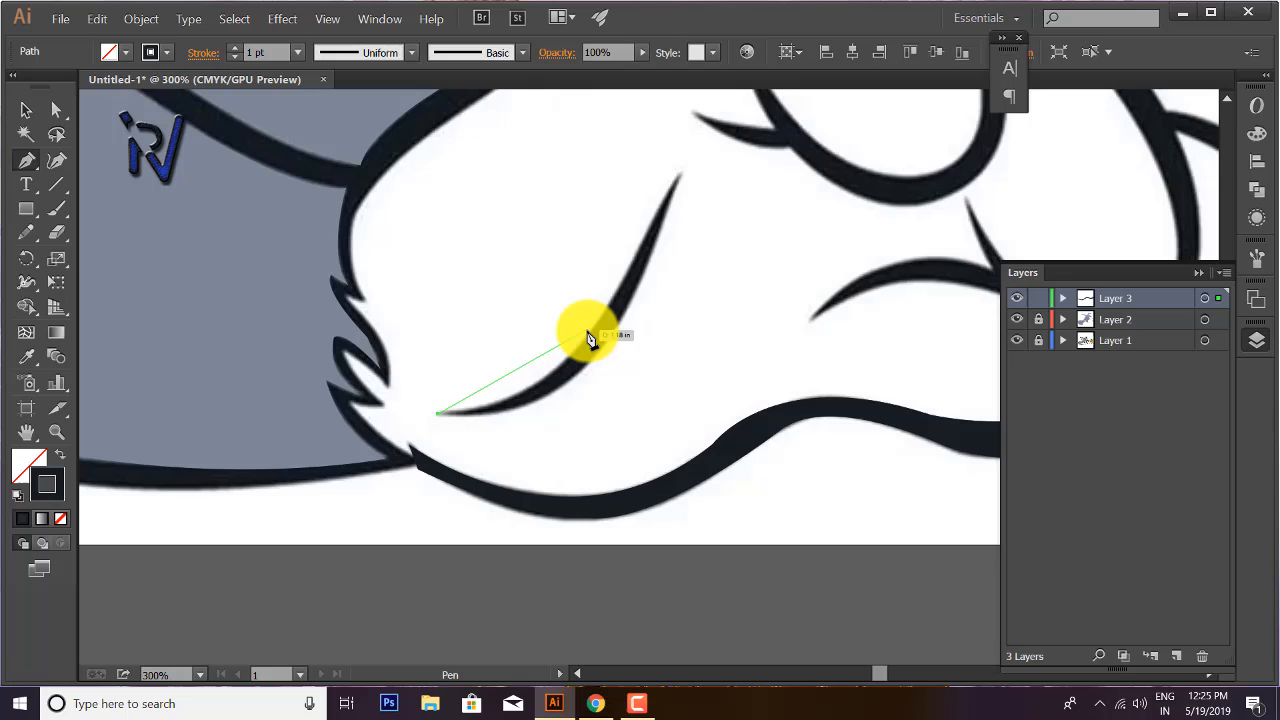
pyautogui.moveTo(692, 122); pyautogui.dragTo(694, 120)
pyautogui.click(629, 270)
pyautogui.moveTo(682, 170); pyautogui.dragTo(695, 158)
pyautogui.click(682, 171)
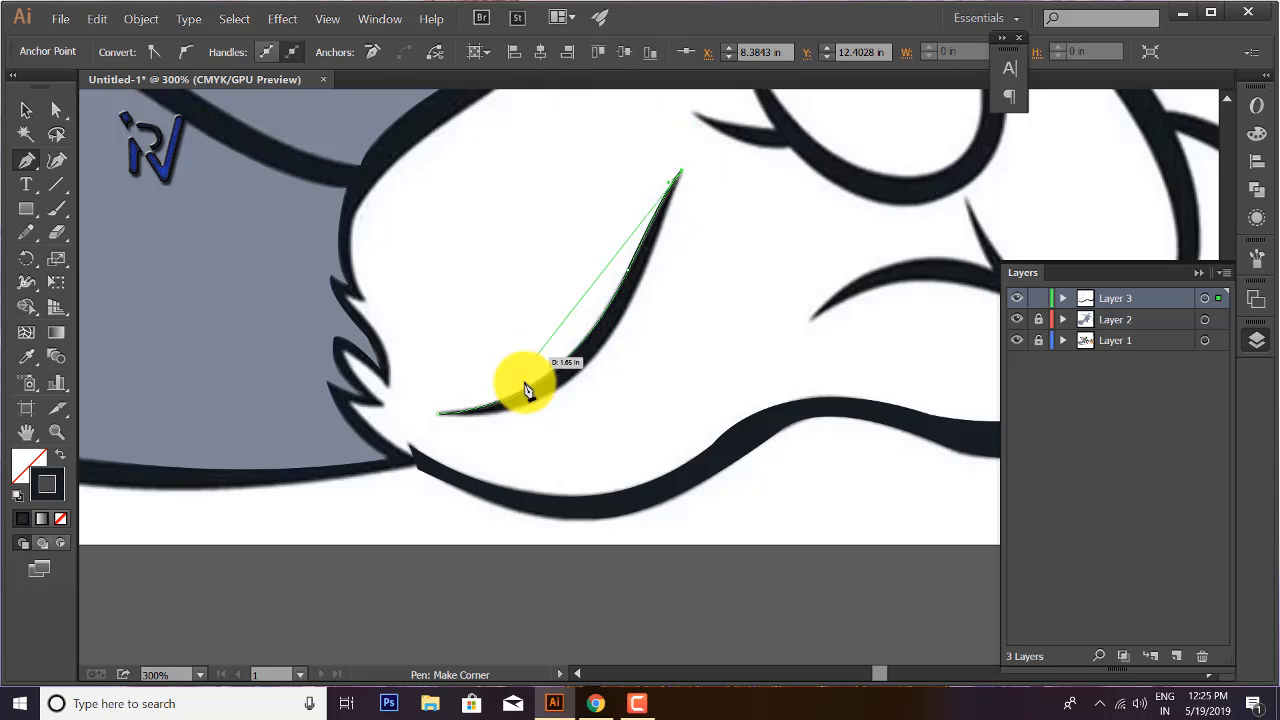
pyautogui.moveTo(552, 392); pyautogui.dragTo(474, 430)
pyautogui.click(553, 392)
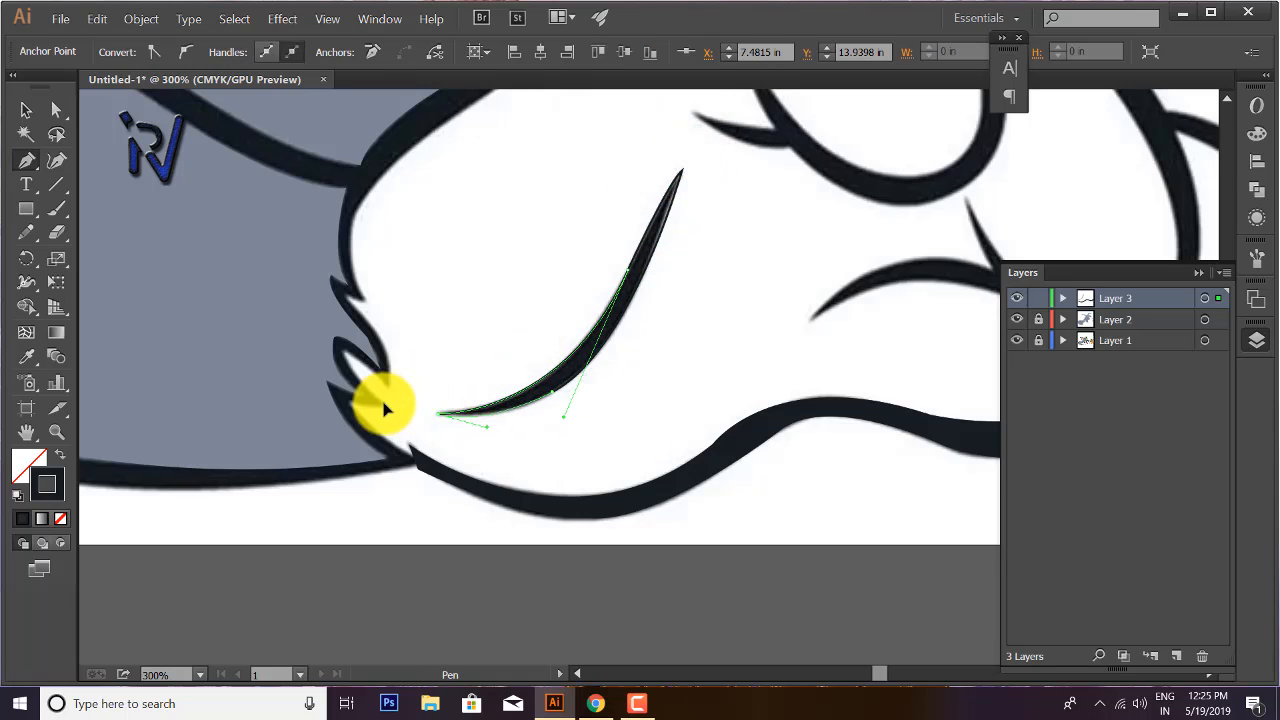
# - Give the paw crease a dark fill with no stroke and deselect it
pyautogui.click(59, 455)
pyautogui.press('v')
pyautogui.click(361, 183)
# - With a dark stroke and no fill, trace the inner edge of the large paw's first finger up and over its rounded top
pyautogui.click(58, 455)
pyautogui.moveTo(510, 230)
pyautogui.mouseDown()
pyautogui.moveTo(316, 498)
pyautogui.moveTo(297, 503)
pyautogui.mouseUp()
pyautogui.click(26, 160)
pyautogui.click(352, 351)
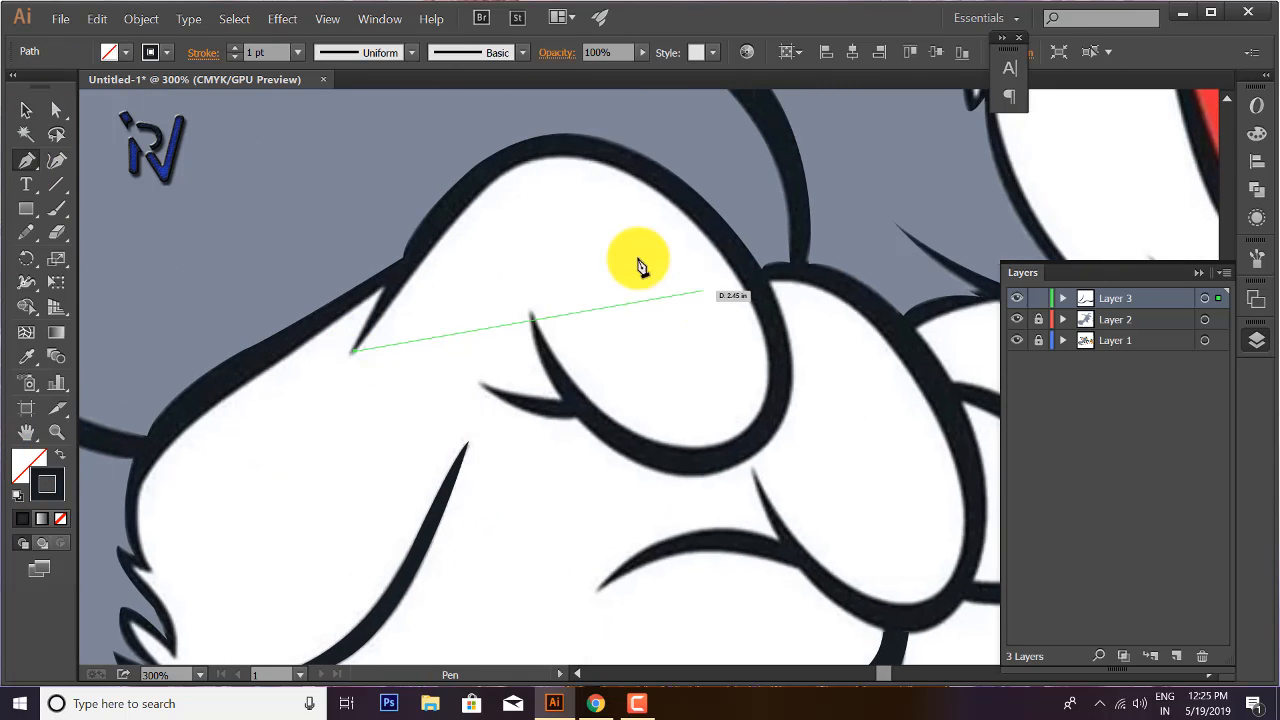
pyautogui.moveTo(607, 163); pyautogui.dragTo(706, 213)
pyautogui.hotkey('ctrl', 'z')
pyautogui.moveTo(493, 179); pyautogui.dragTo(510, 169)
pyautogui.click(493, 179)
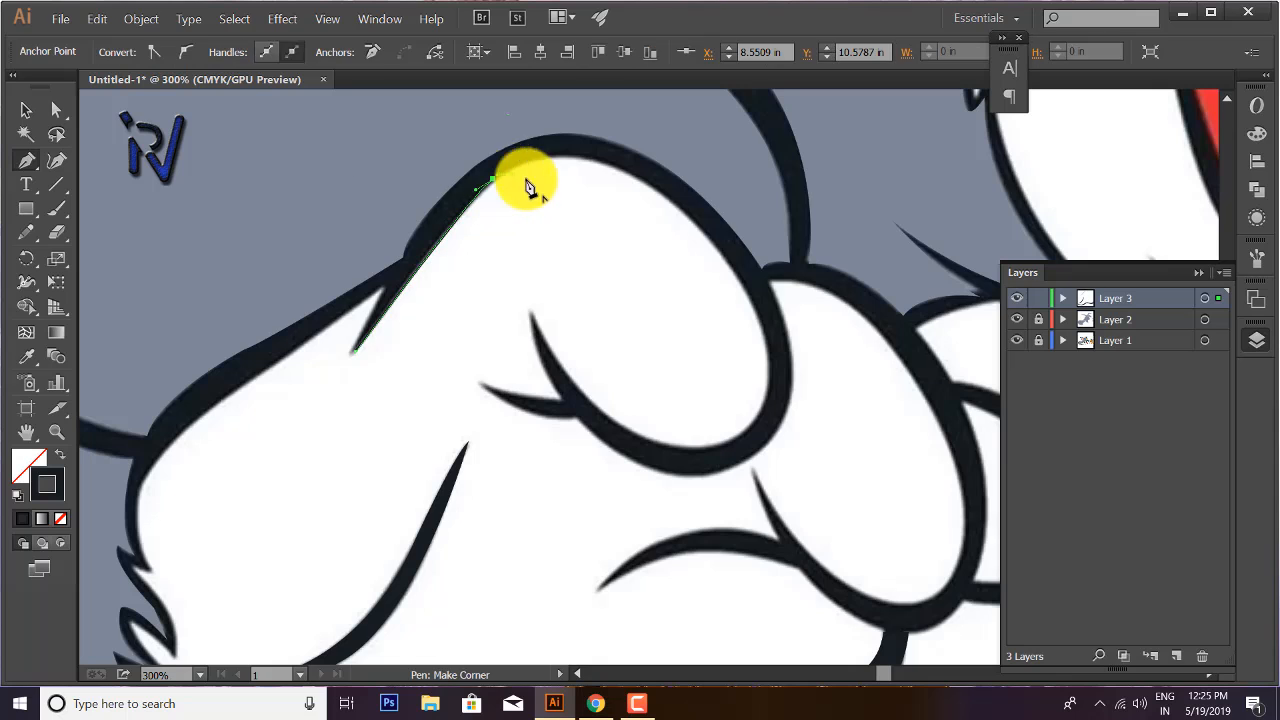
pyautogui.moveTo(668, 198); pyautogui.dragTo(767, 282)
pyautogui.click(668, 199)
# - Continue the path down the first finger's inner side and around its underside to the pointed tip of the crease
pyautogui.moveTo(768, 397); pyautogui.dragTo(751, 497)
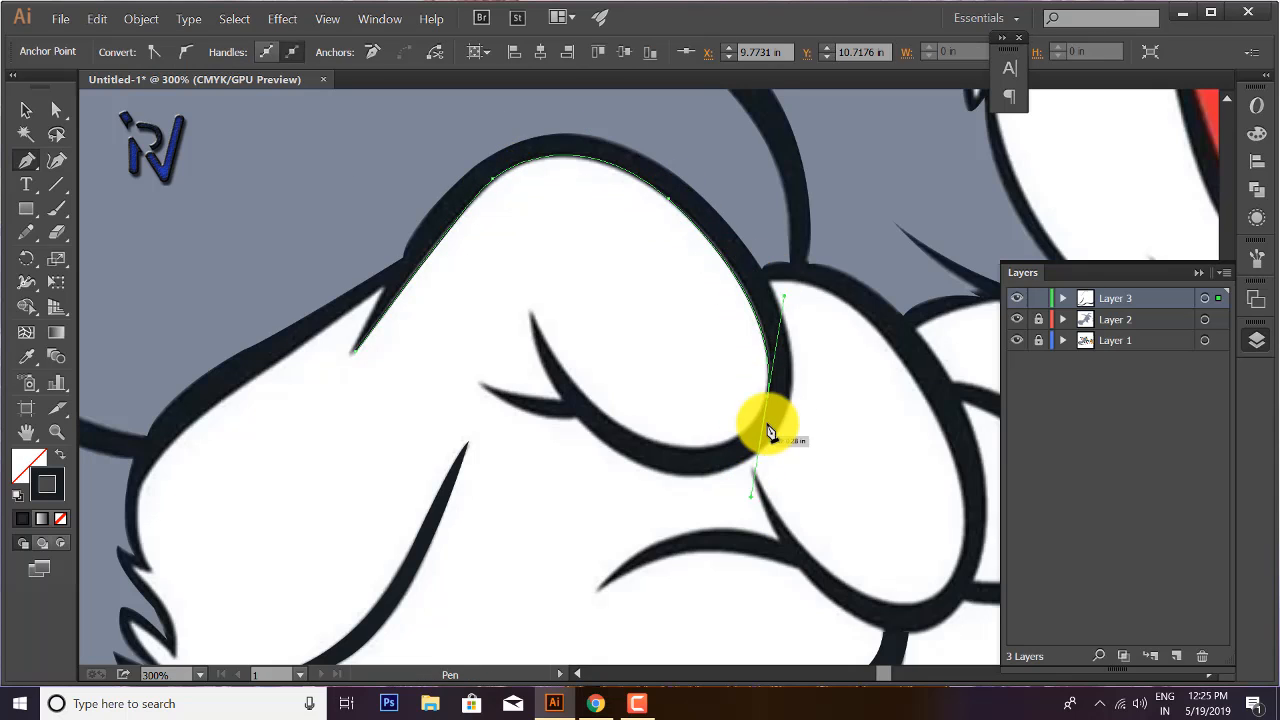
pyautogui.click(768, 397)
pyautogui.moveTo(634, 432); pyautogui.dragTo(527, 382)
pyautogui.click(634, 432)
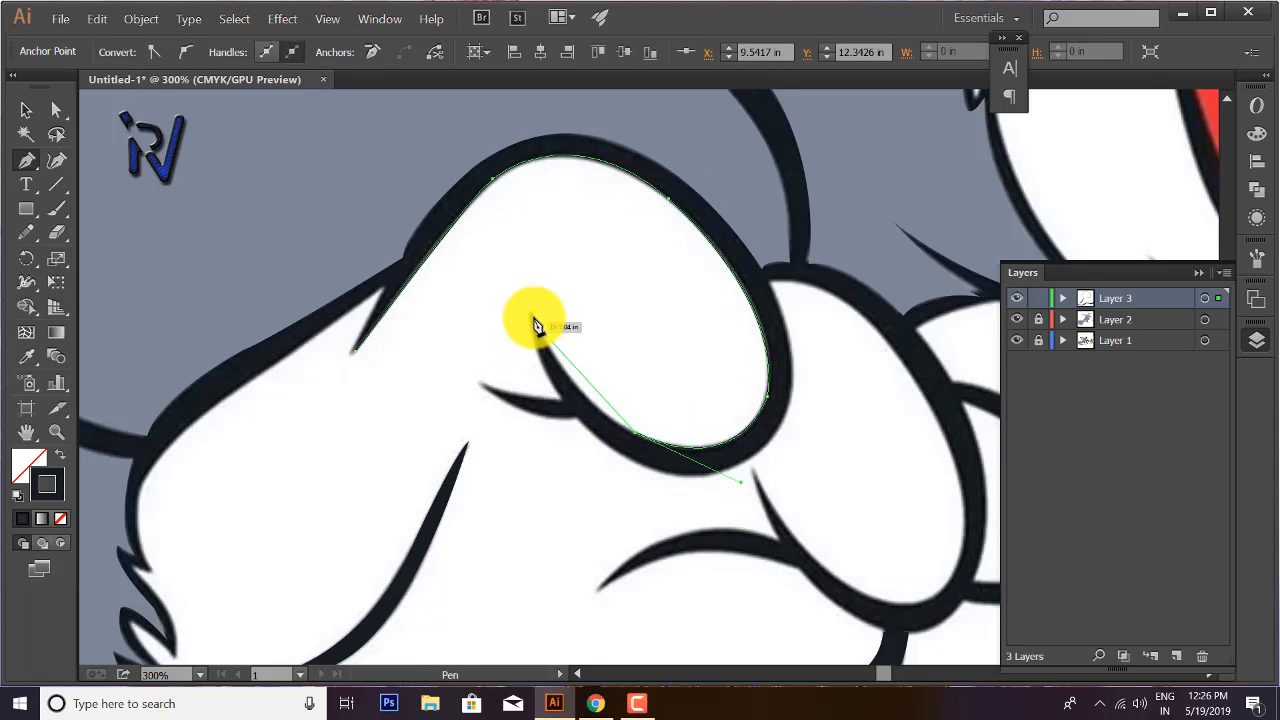
pyautogui.moveTo(532, 316); pyautogui.dragTo(519, 275)
pyautogui.click(532, 316)
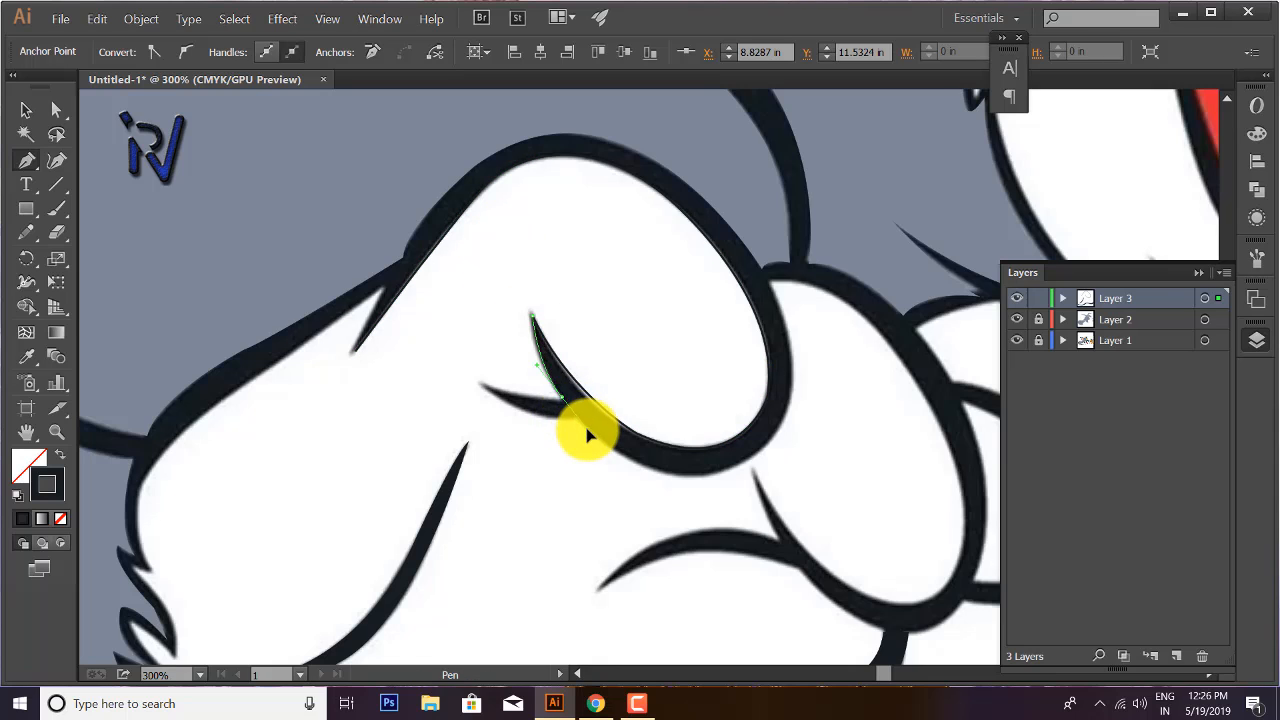
# - Trace the small branching crease and the first finger's outer edge back to the starting point, closing the path
pyautogui.click(562, 397)
pyautogui.moveTo(481, 383); pyautogui.dragTo(580, 425)
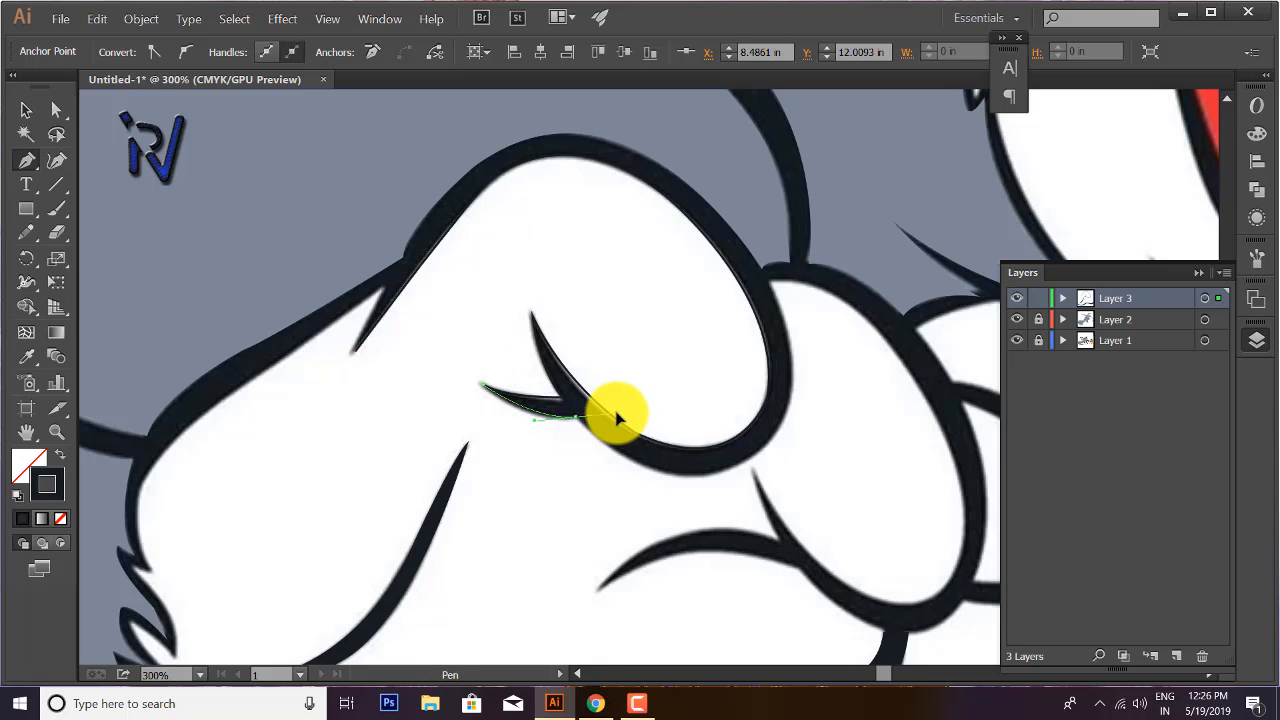
pyautogui.moveTo(742, 463); pyautogui.dragTo(831, 423)
pyautogui.click(742, 463)
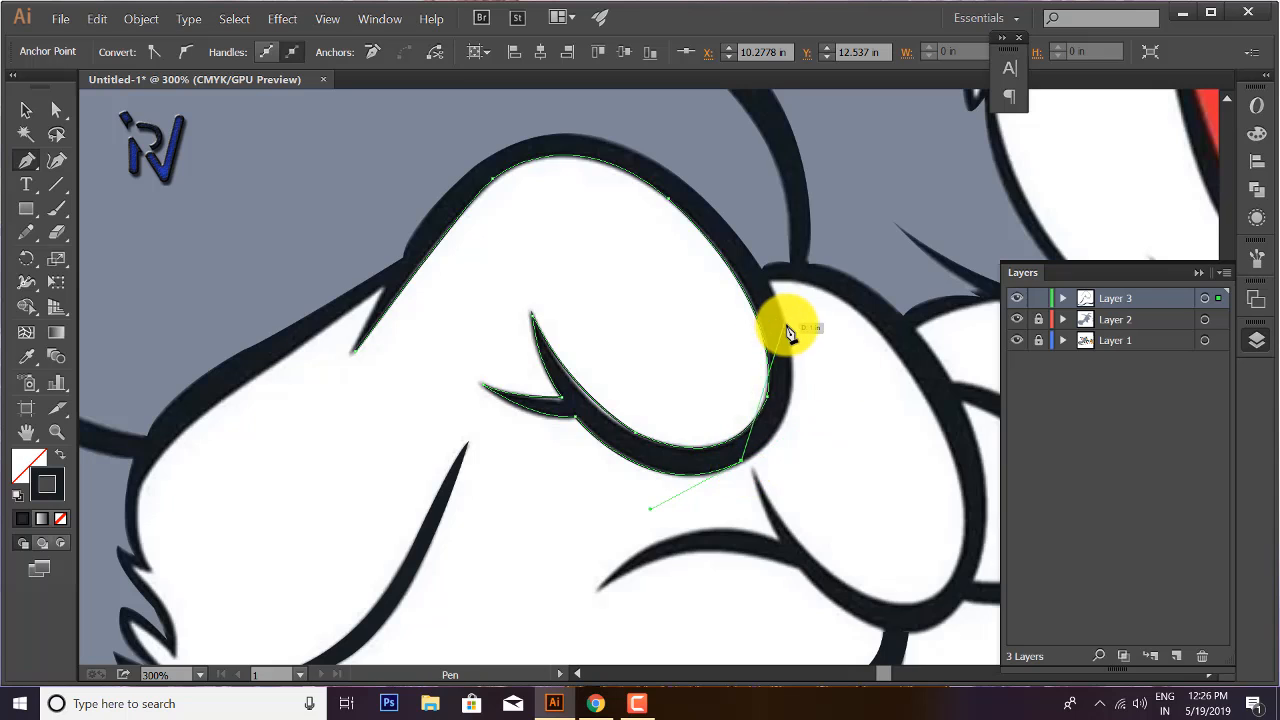
pyautogui.moveTo(783, 334); pyautogui.dragTo(757, 271)
pyautogui.moveTo(588, 140); pyautogui.dragTo(408, 268)
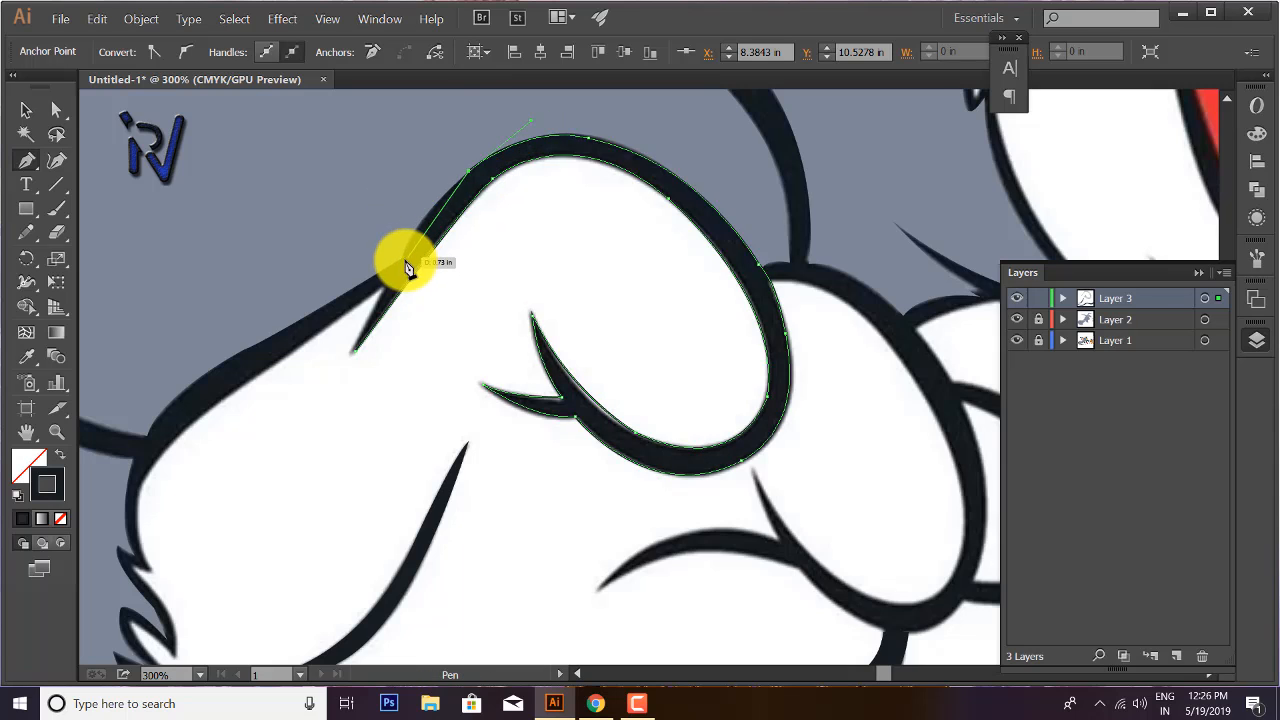
pyautogui.click(404, 262)
pyautogui.click(352, 350)
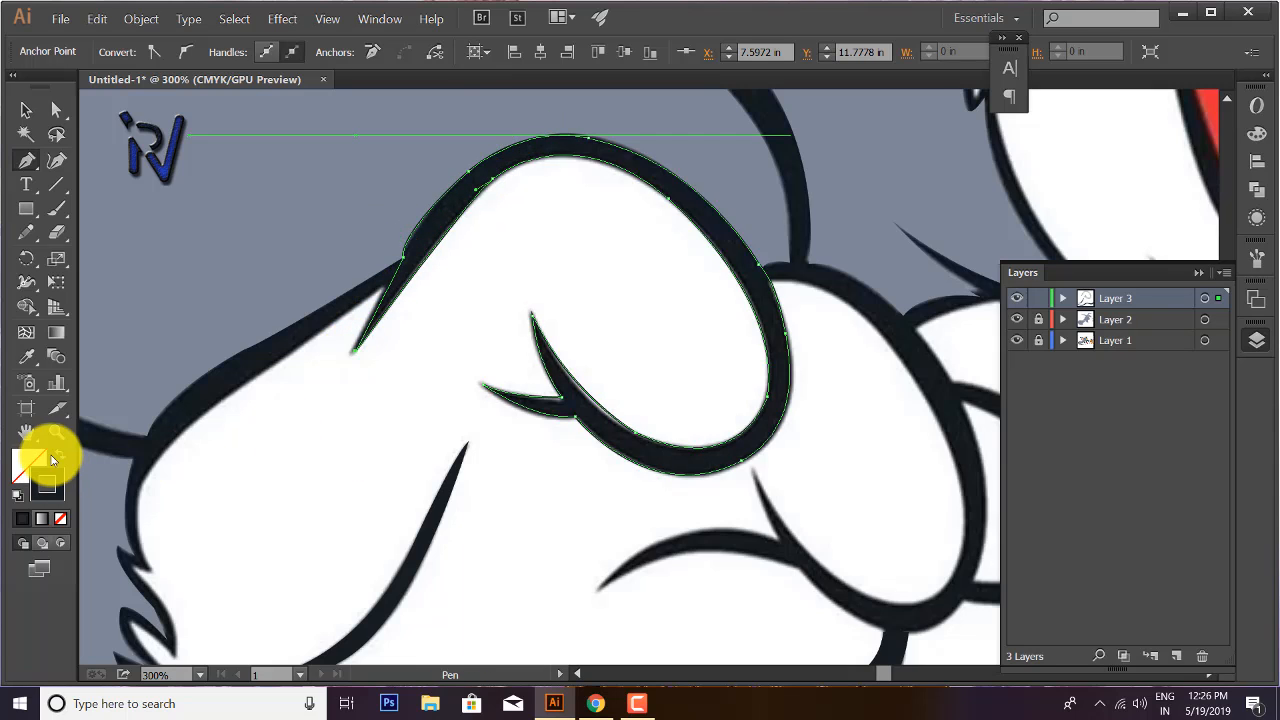
# - Give the first finger's outline a dark fill with no stroke and deselect it
pyautogui.click(60, 454)
pyautogui.click(26, 110)
pyautogui.click(241, 448)
# - With a dark stroke and no fill, trace the paw-side edge of the arm outline from the first finger down through the wrist fur
pyautogui.click(60, 455)
pyautogui.click(27, 161)
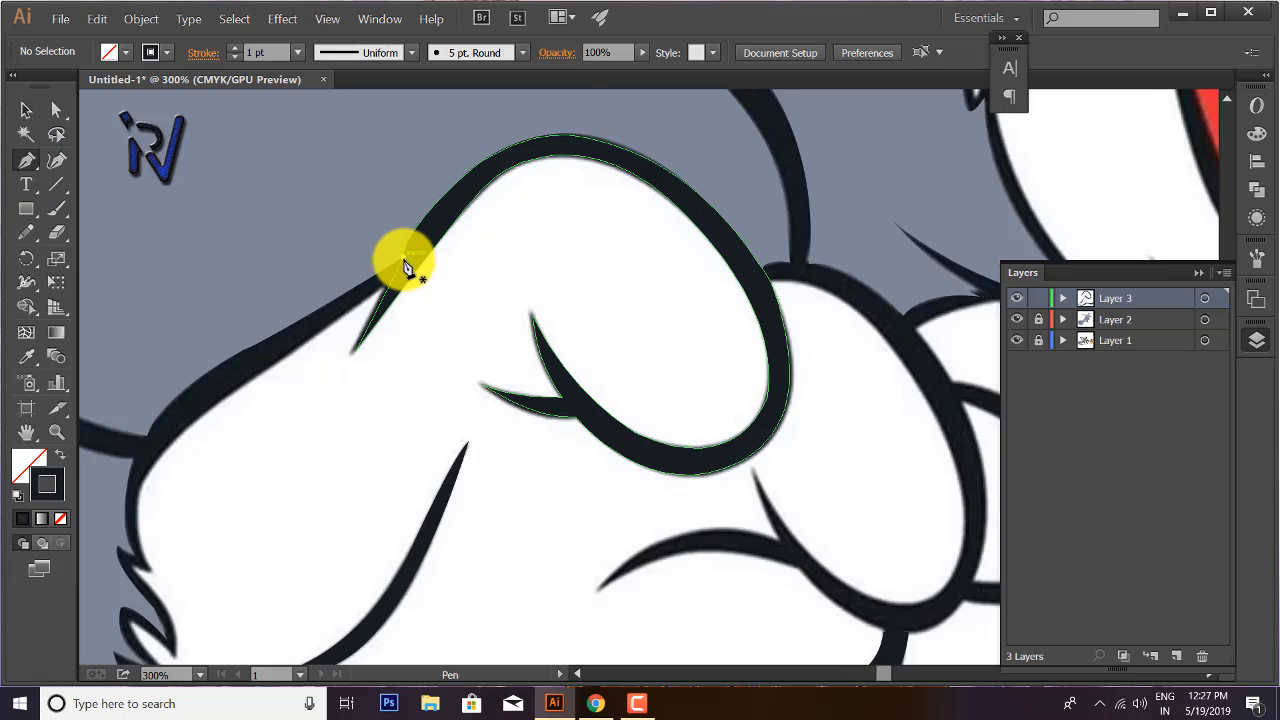
pyautogui.scroll(5, 398, 266)
pyautogui.click(389, 249)
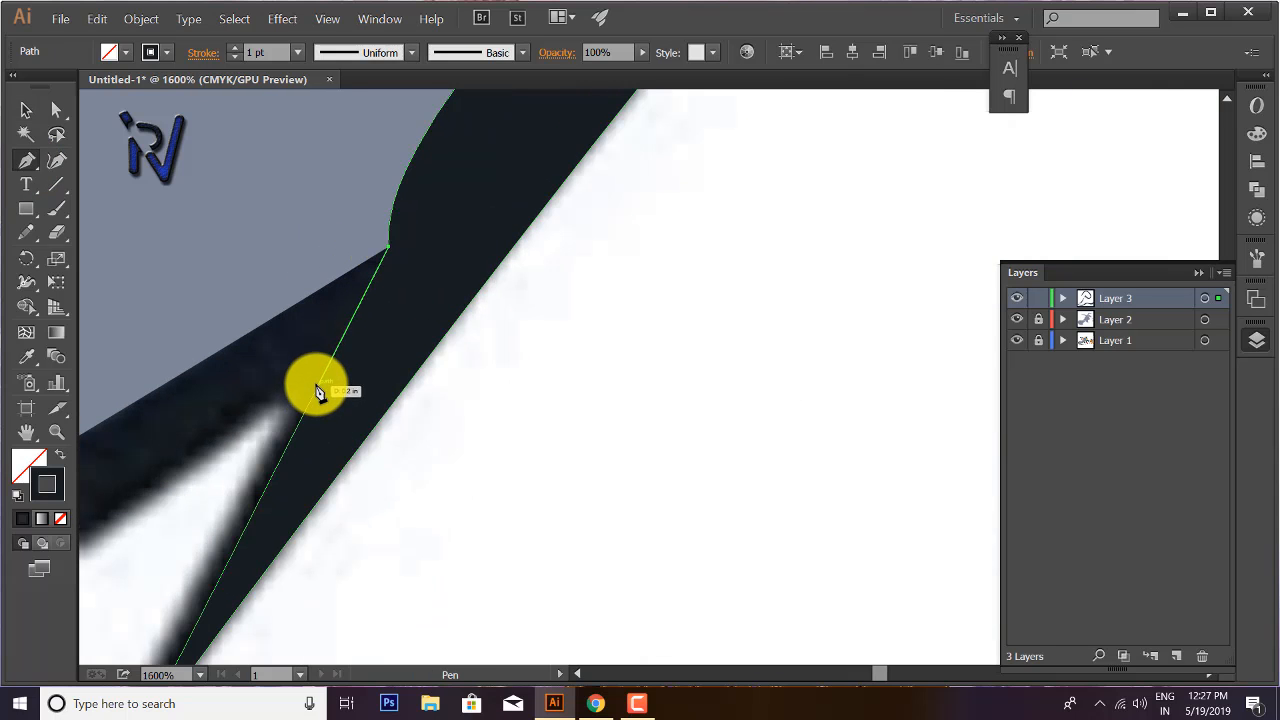
pyautogui.scroll(-6, 320, 392)
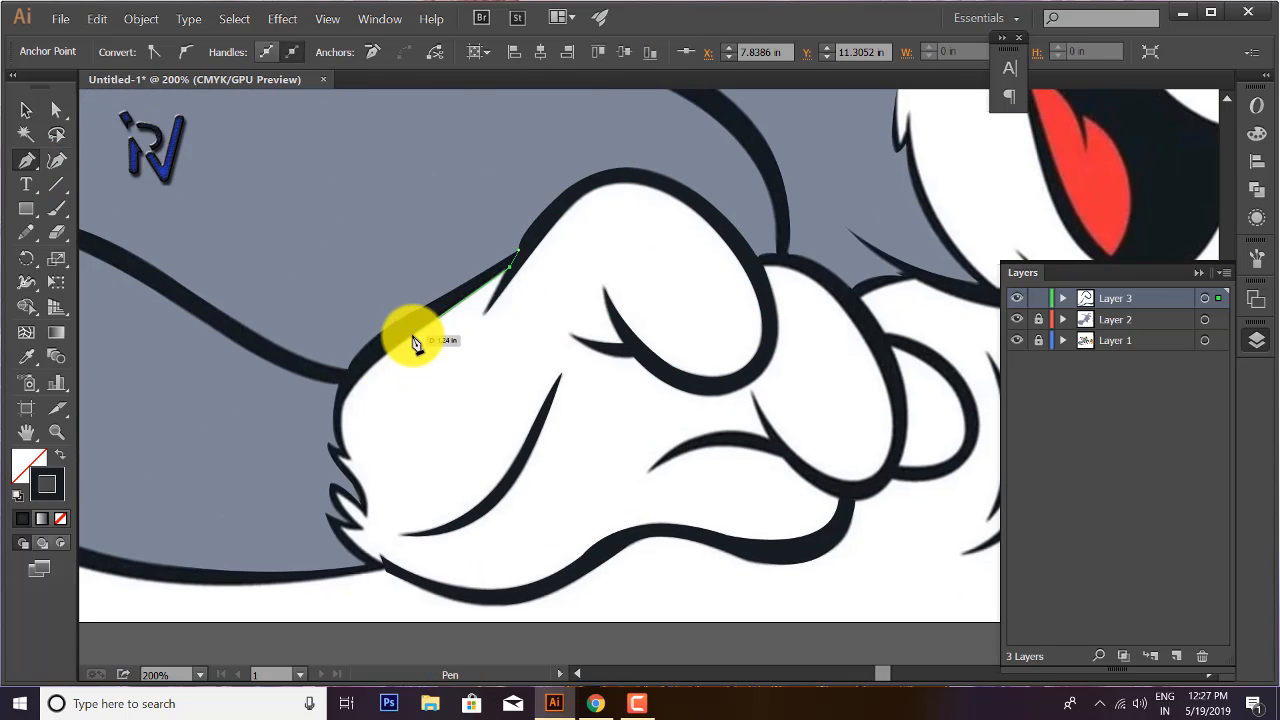
pyautogui.click(414, 337)
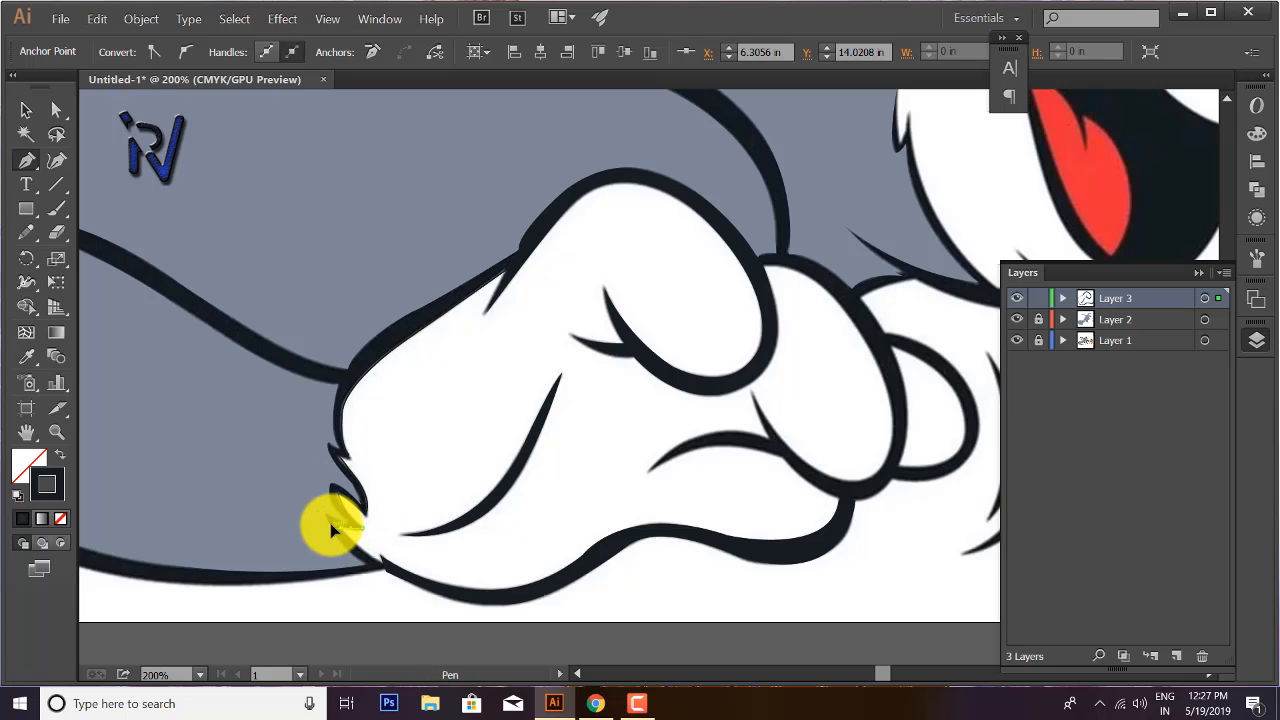
pyautogui.scroll(-2, 381, 578)
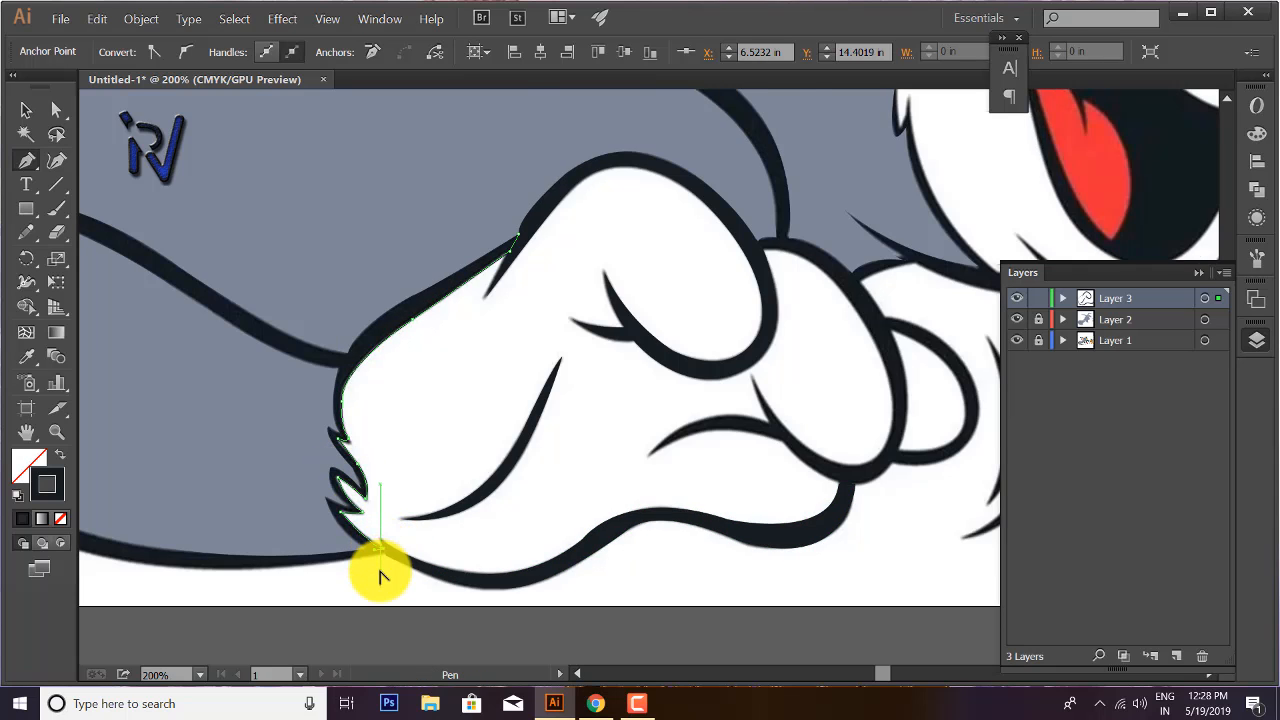
# - Extend the path along the arm's underside, around the pointed elbow notch and up the arm's rounded back
pyautogui.hscroll(-5, 381, 578)
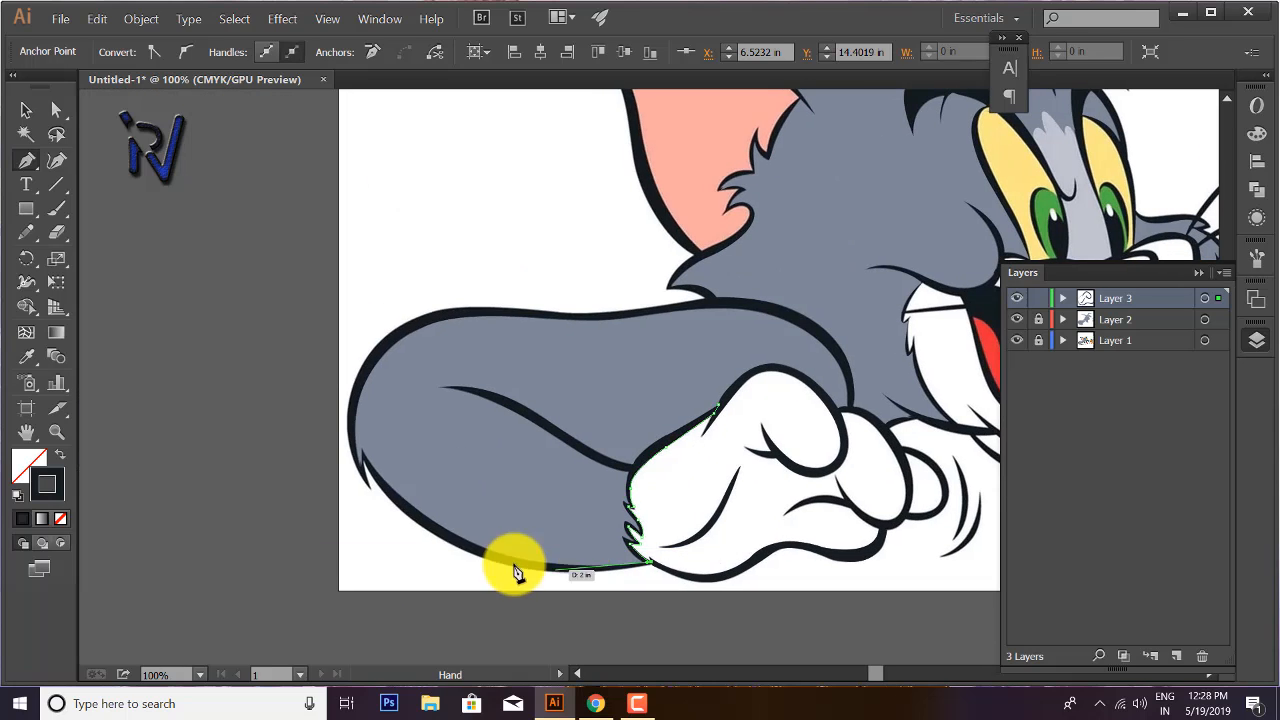
pyautogui.moveTo(436, 537); pyautogui.dragTo(345, 479)
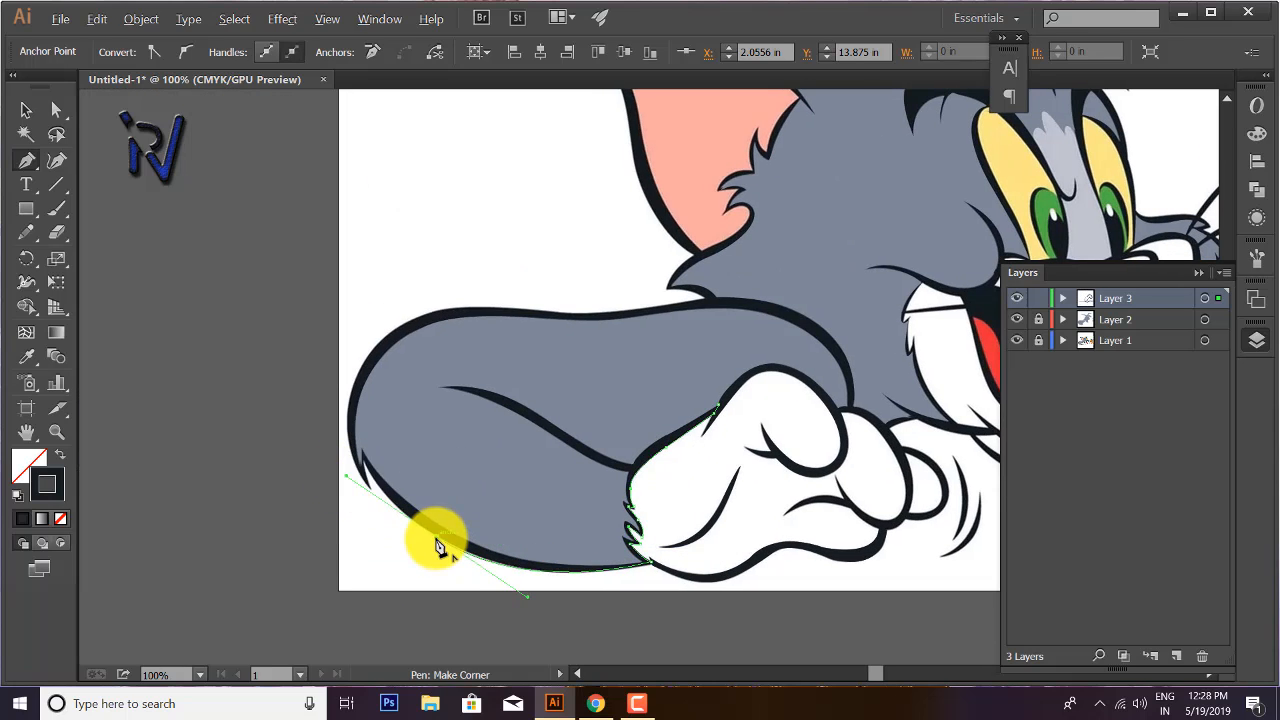
pyautogui.click(436, 537)
pyautogui.scroll(2, 345, 435)
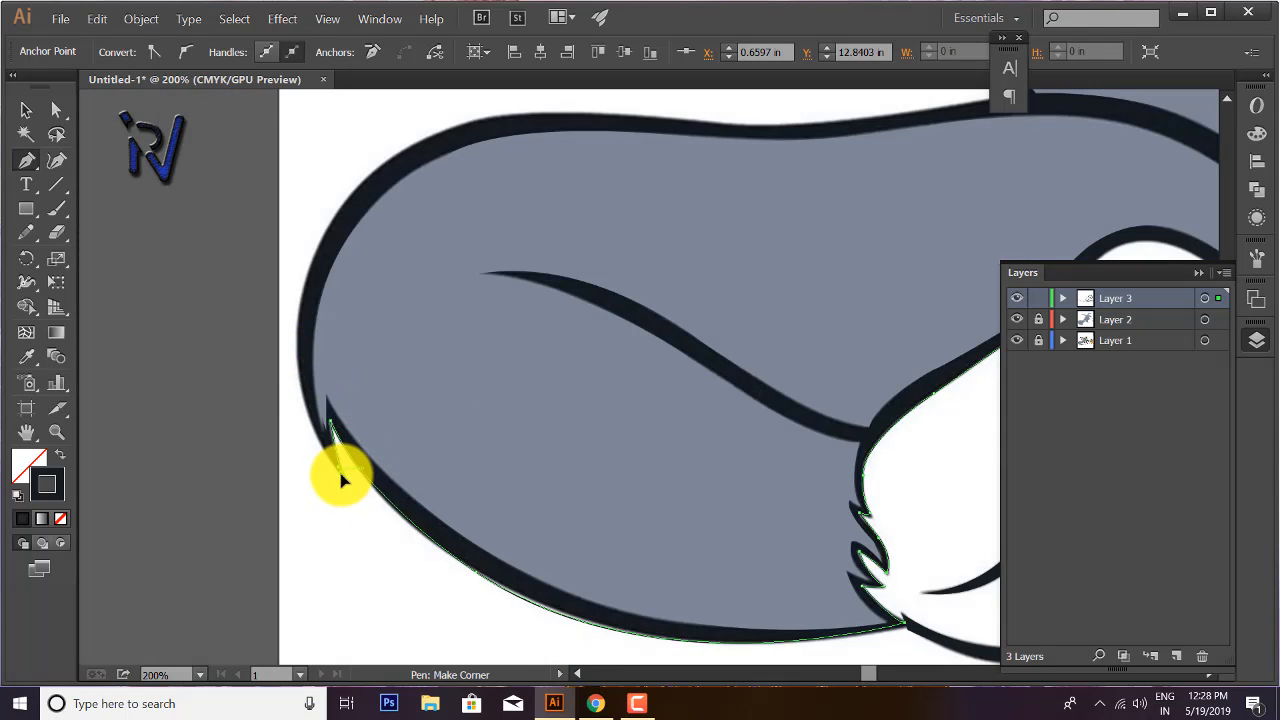
pyautogui.moveTo(312, 268); pyautogui.dragTo(343, 109)
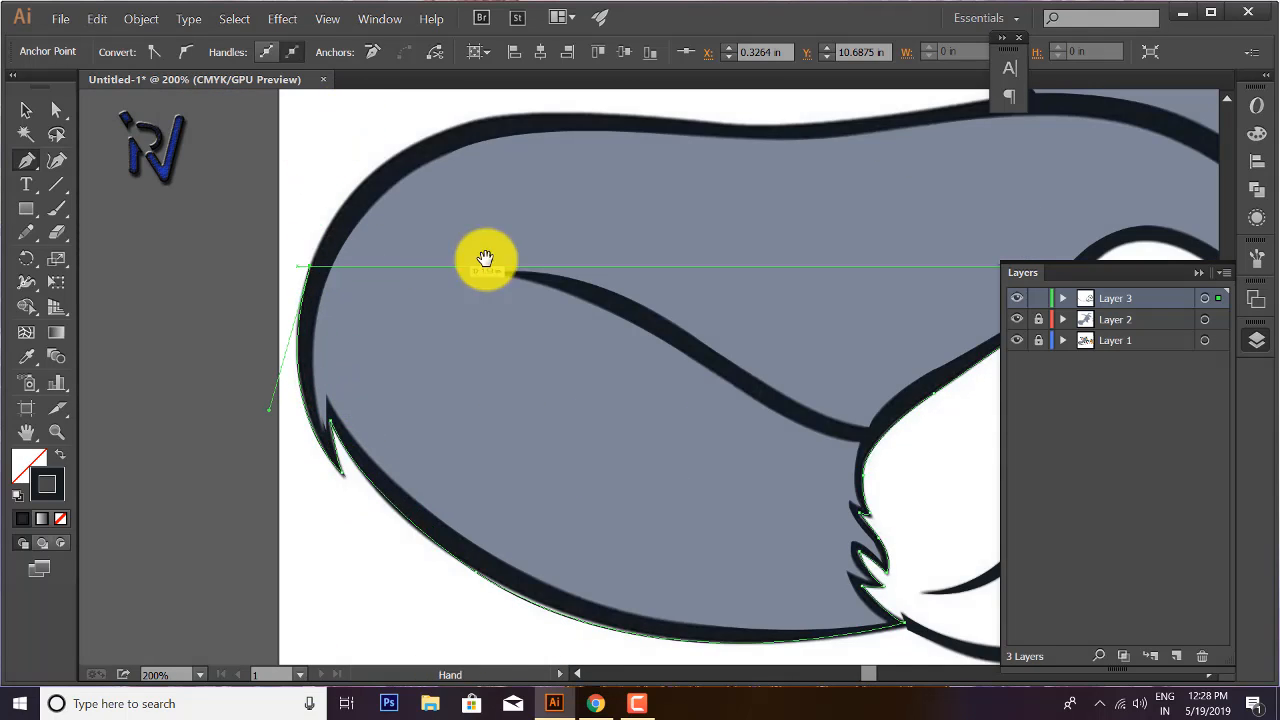
# - Trace the outer edge along the top of the arm and down its curved front to the paw's fingers
pyautogui.moveTo(484, 259); pyautogui.dragTo(316, 444)
pyautogui.moveTo(570, 313); pyautogui.dragTo(688, 330)
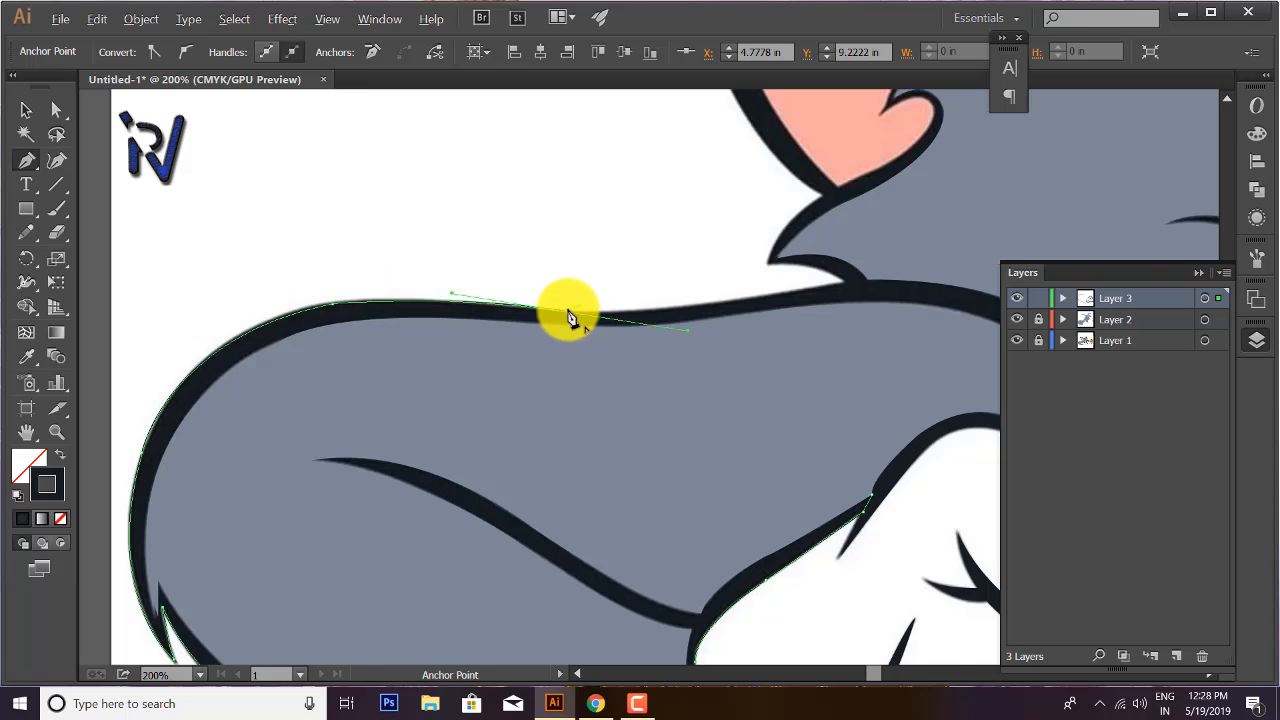
pyautogui.click(570, 313)
pyautogui.moveTo(775, 302); pyautogui.dragTo(610, 341)
pyautogui.click(537, 359)
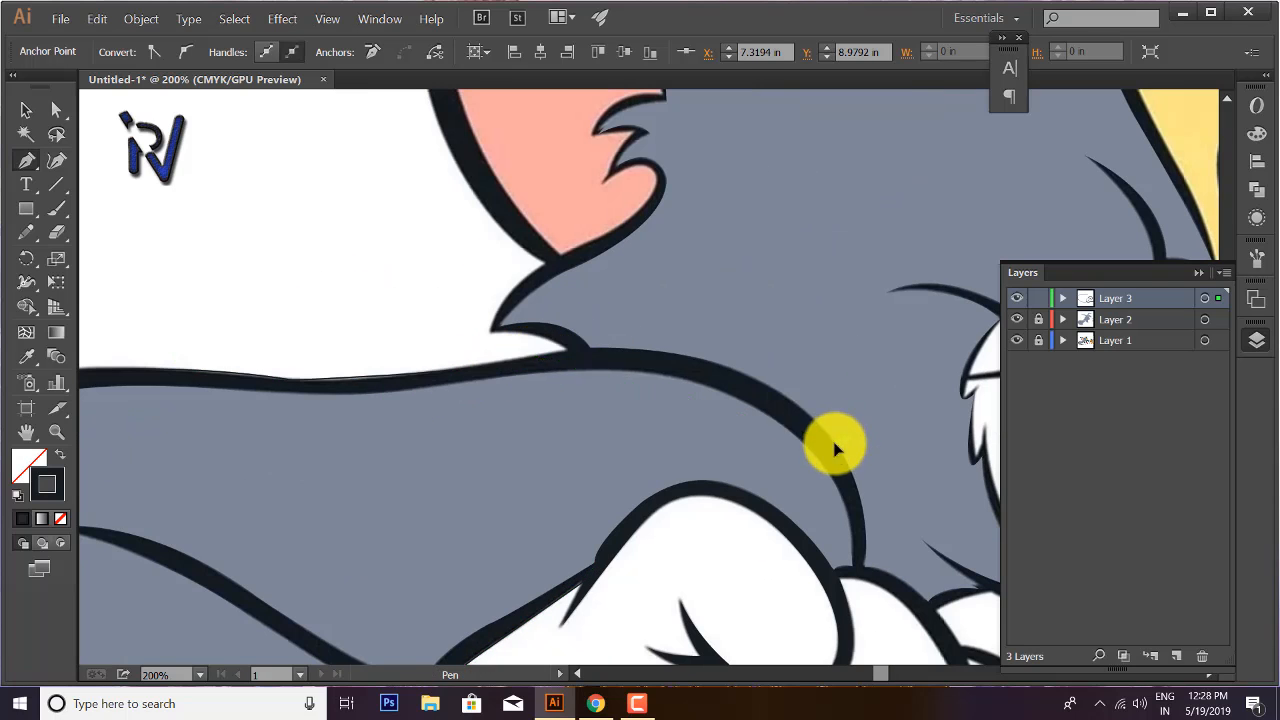
pyautogui.moveTo(836, 444); pyautogui.dragTo(851, 457)
pyautogui.moveTo(866, 571); pyautogui.dragTo(857, 643)
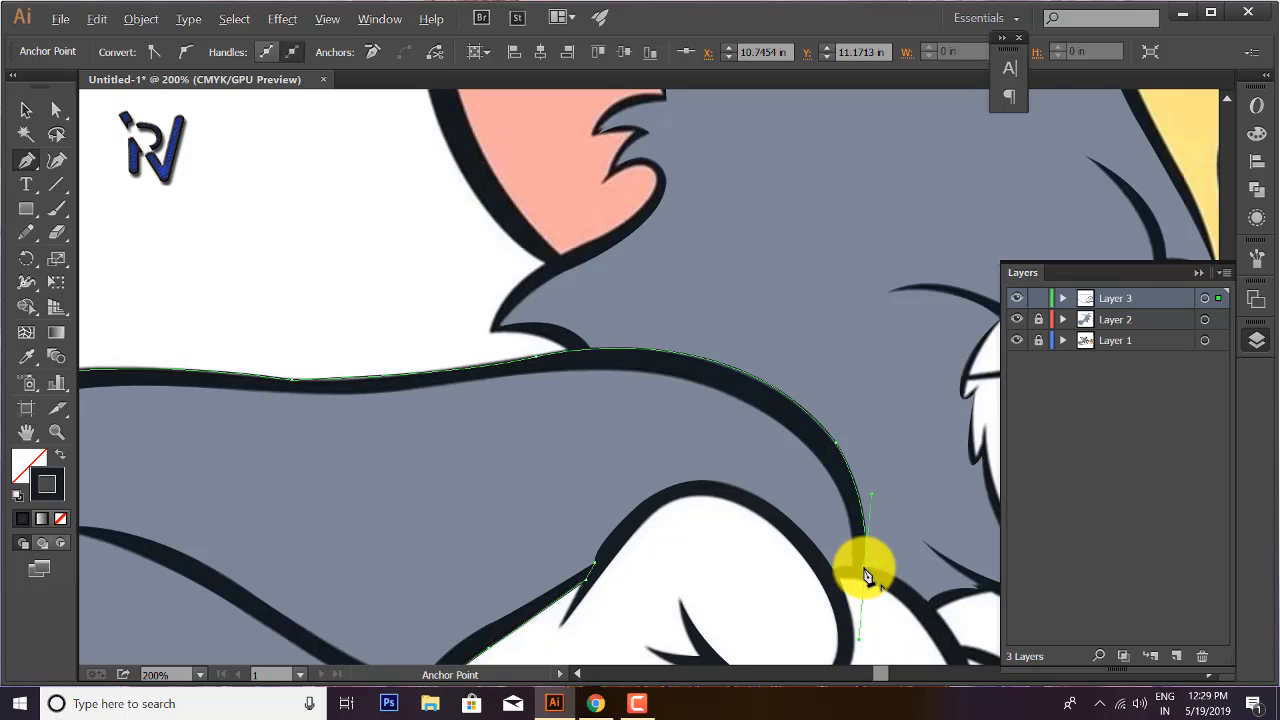
# - Trace the inner edge of the arm outline from the fingers back across the top and around the rear curve
pyautogui.moveTo(684, 435); pyautogui.dragTo(836, 356)
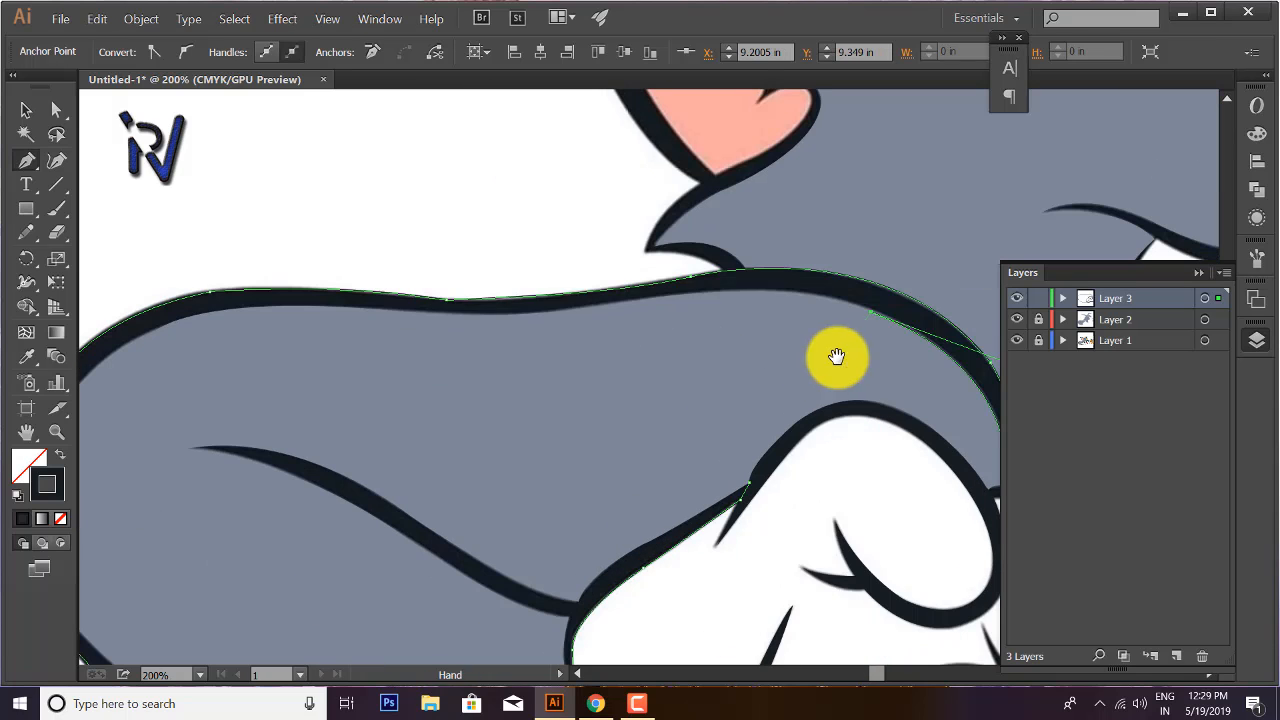
pyautogui.moveTo(583, 308); pyautogui.dragTo(347, 350)
pyautogui.click(582, 309)
pyautogui.moveTo(338, 306); pyautogui.dragTo(235, 293)
pyautogui.click(338, 306)
pyautogui.moveTo(327, 350); pyautogui.dragTo(586, 270)
pyautogui.moveTo(318, 327); pyautogui.dragTo(234, 460)
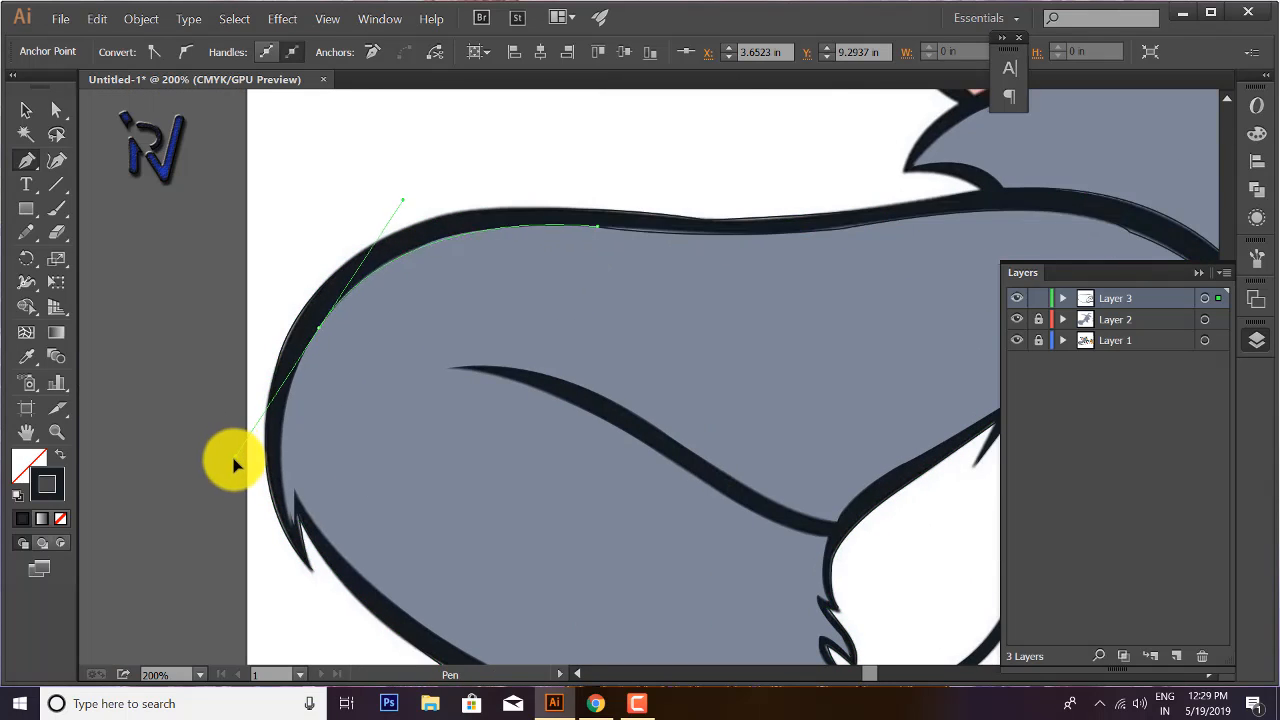
pyautogui.click(320, 329)
# - Trace the inner edge around the elbow notch and along the arm's lower outline to the wrist
pyautogui.moveTo(296, 522); pyautogui.dragTo(331, 634)
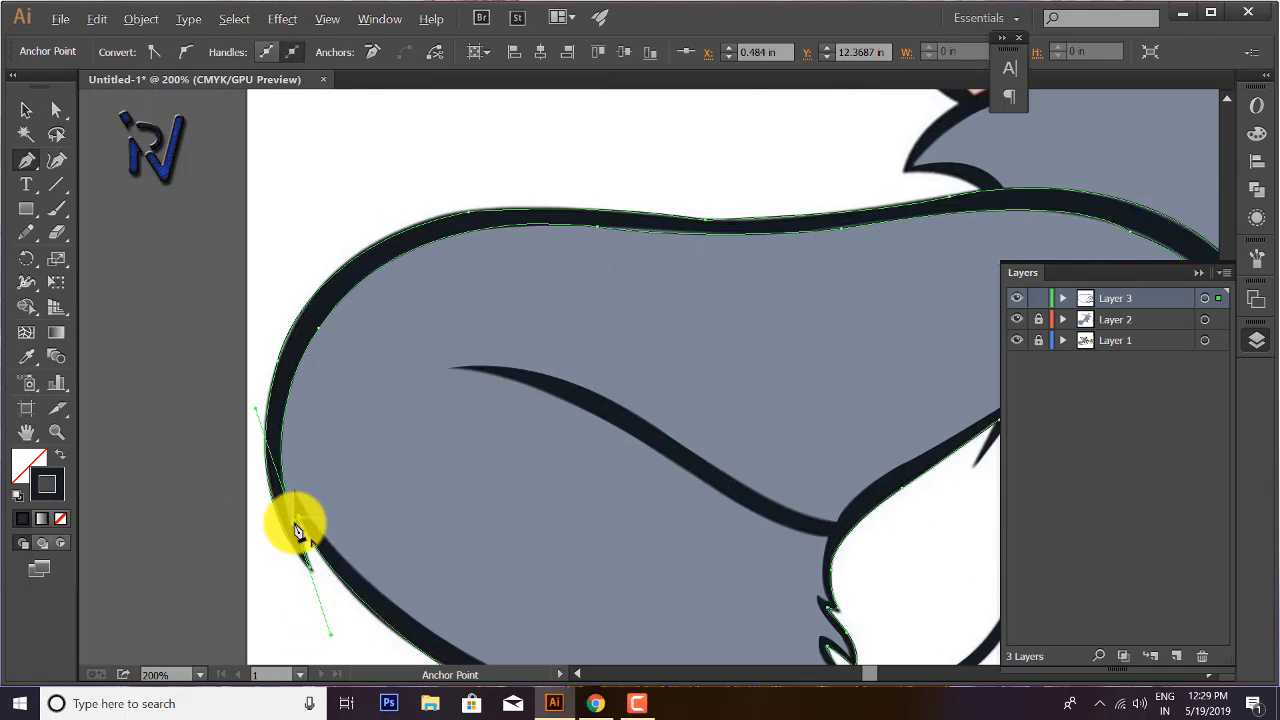
pyautogui.click(296, 522)
pyautogui.click(296, 491)
pyautogui.moveTo(344, 533); pyautogui.dragTo(308, 374)
pyautogui.moveTo(413, 484); pyautogui.dragTo(529, 551)
pyautogui.click(413, 484)
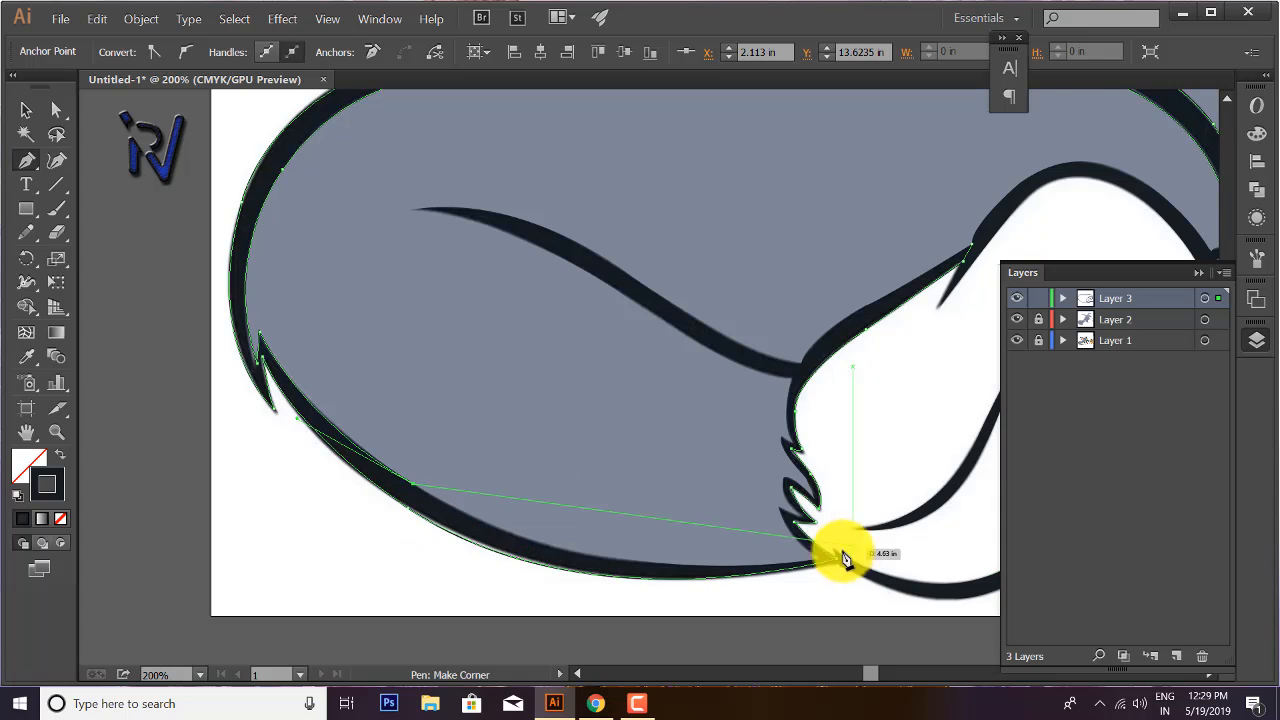
pyautogui.moveTo(819, 559); pyautogui.dragTo(1101, 532)
pyautogui.click(820, 559)
# - Trace the gray-side edge of the lower wrist fur spikes, following each point and notch
pyautogui.click(781, 511)
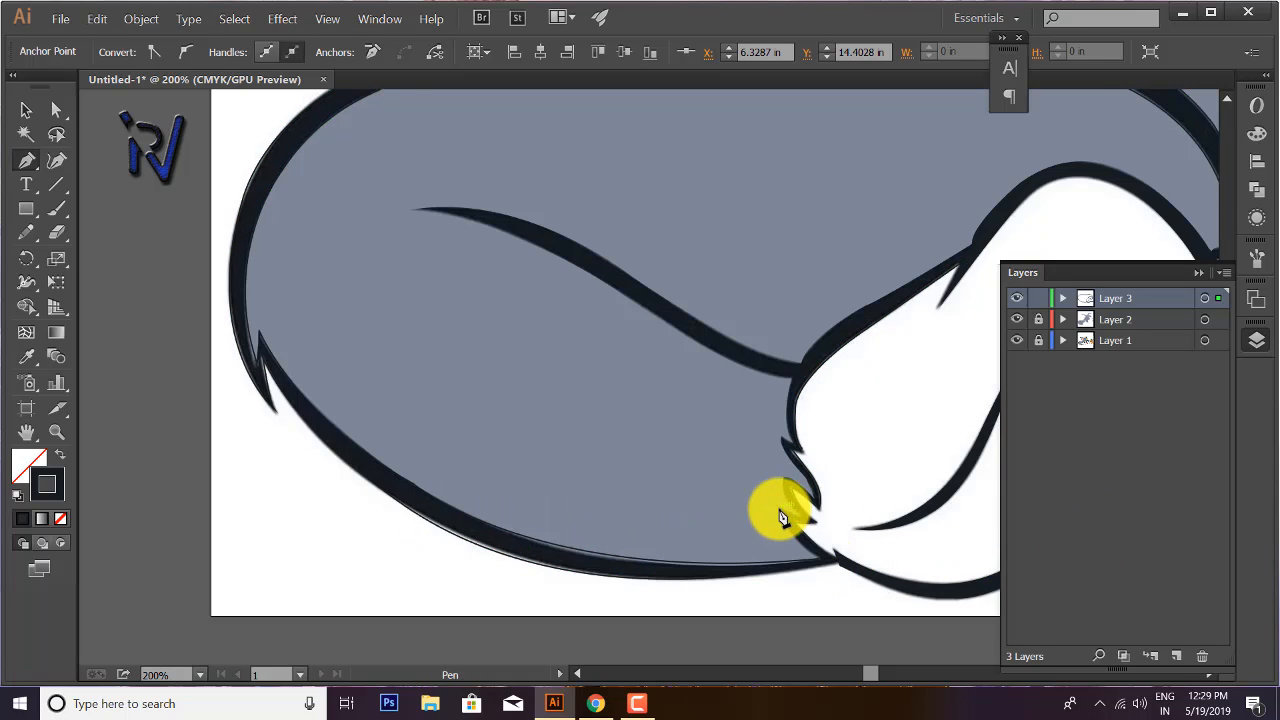
pyautogui.click(781, 514)
pyautogui.moveTo(781, 511); pyautogui.dragTo(819, 514)
pyautogui.click(802, 516)
pyautogui.click(787, 483)
pyautogui.click(786, 482)
pyautogui.click(815, 501)
# - Trace the gray-side edge of the uppermost wrist fur spike up to its tip
pyautogui.scroll(4, 797, 465)
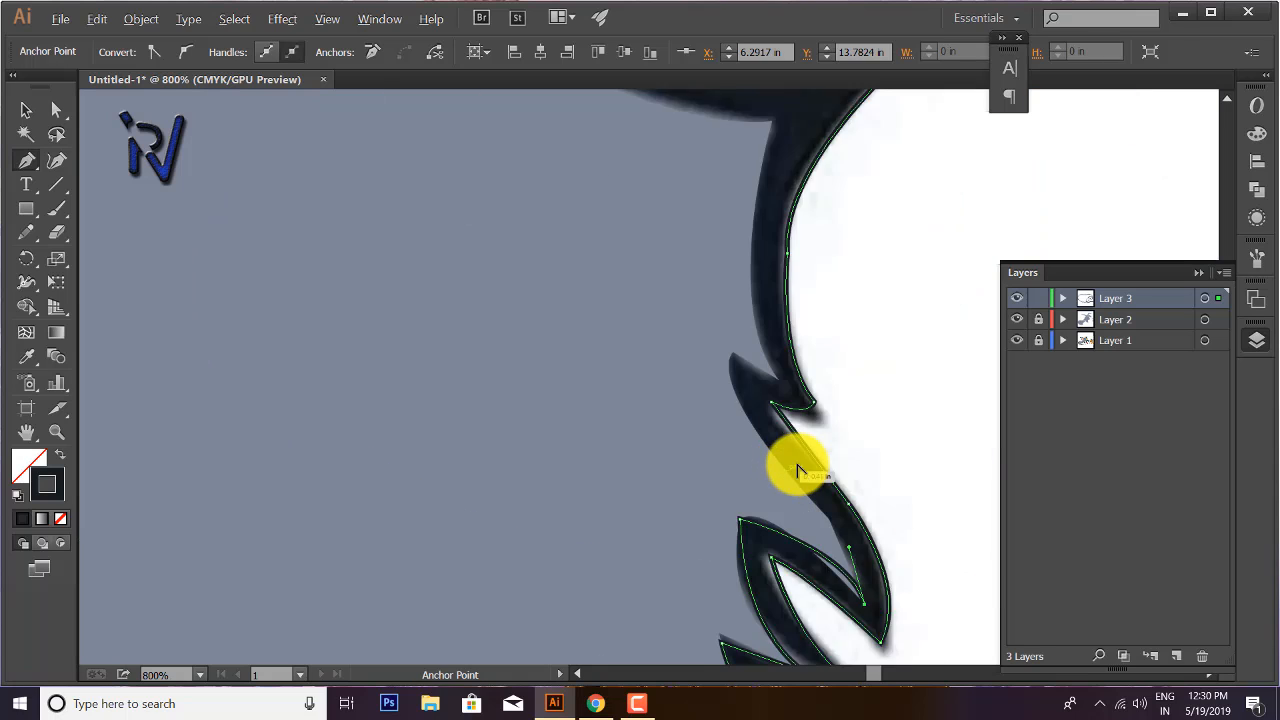
pyautogui.scroll(1, 797, 466)
pyautogui.moveTo(767, 462); pyautogui.dragTo(687, 408)
pyautogui.click(767, 463)
pyautogui.moveTo(698, 298); pyautogui.dragTo(717, 230)
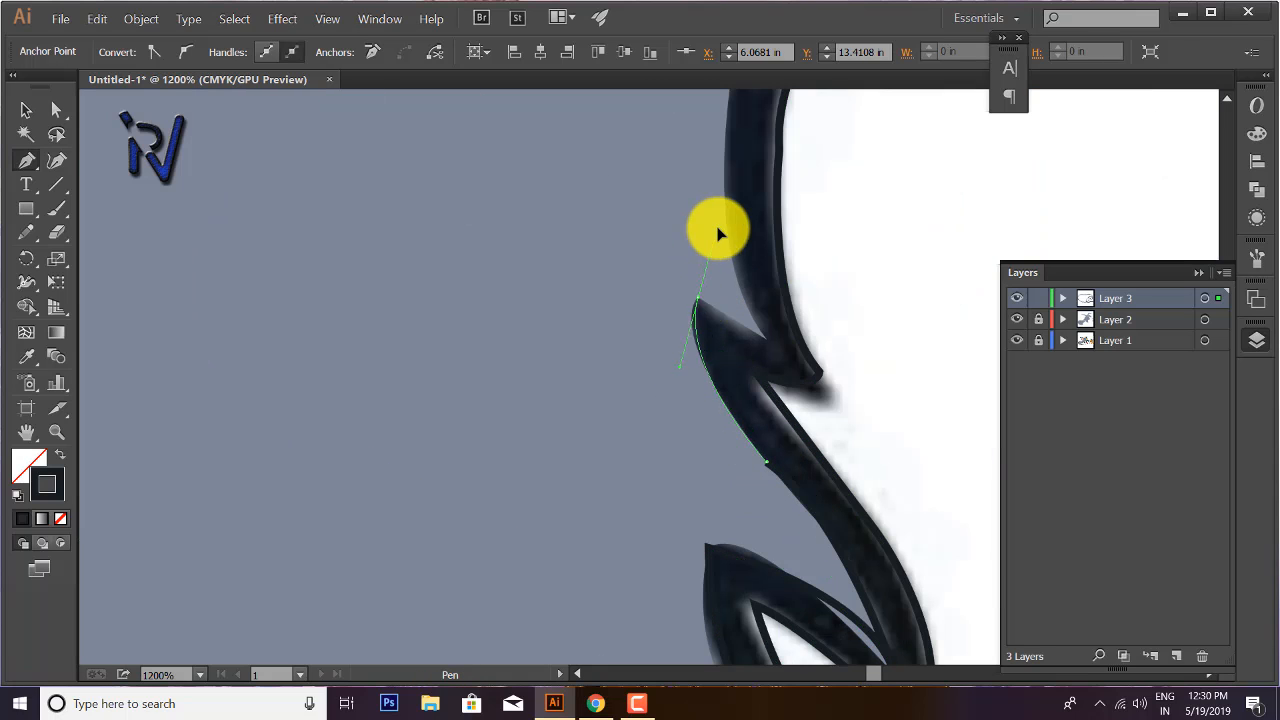
pyautogui.click(697, 299)
# - Trace the remaining edge from the wrist fur up along the paw to the first finger, closing the arm outline
pyautogui.scroll(-5, 620, 221)
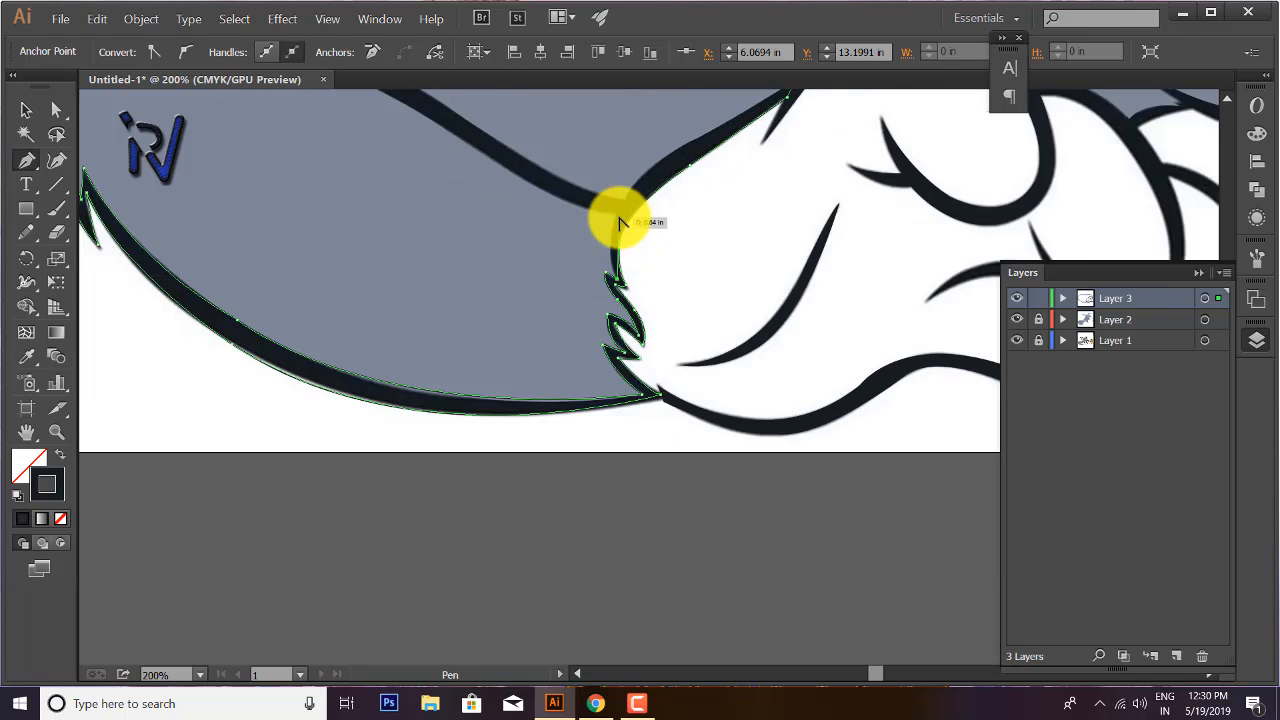
pyautogui.scroll(3, 612, 212)
pyautogui.hscroll(3, 612, 212)
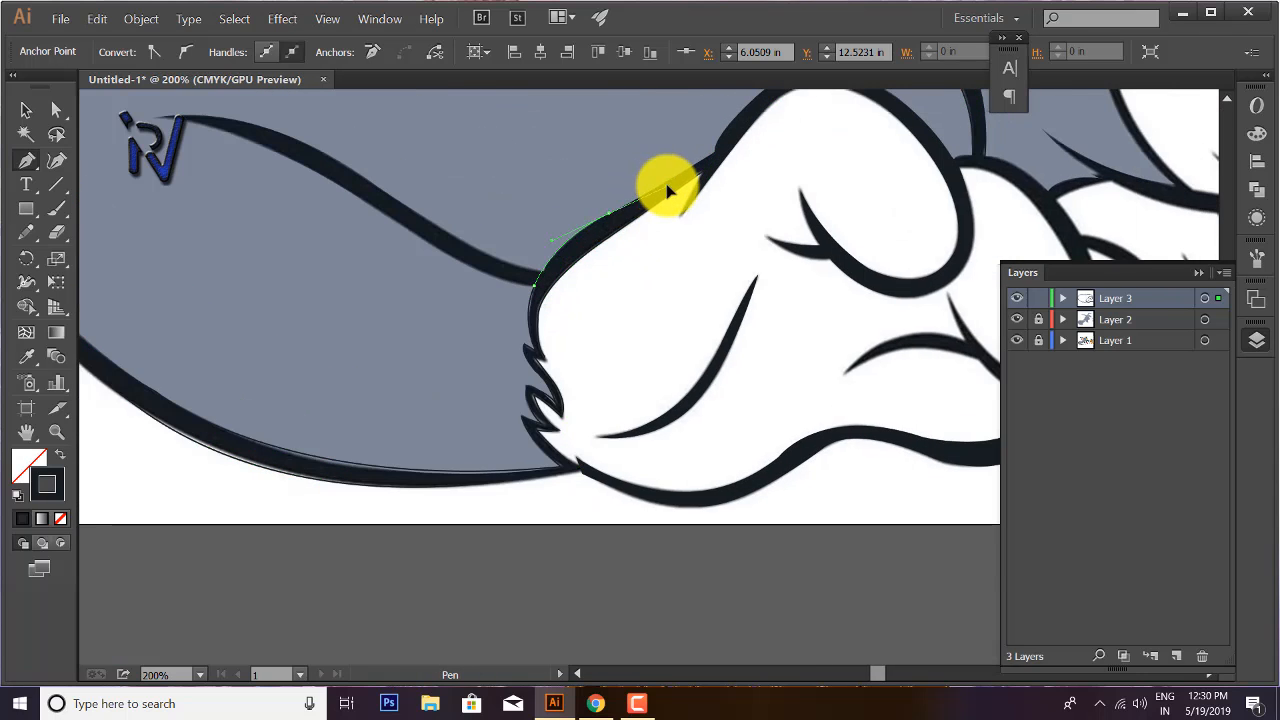
pyautogui.scroll(-3, 608, 205)
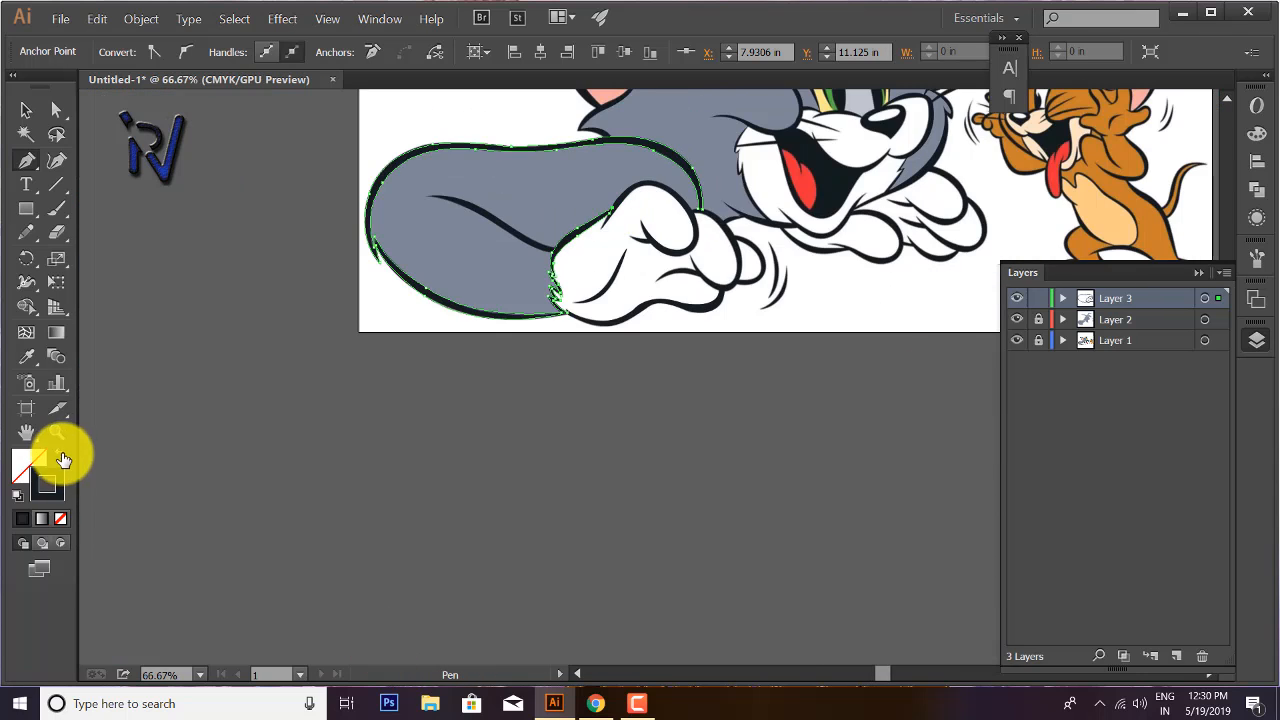
# - Give the arm outline a dark fill with no stroke and deselect it
pyautogui.click(62, 457)
pyautogui.click(27, 111)
pyautogui.click(163, 193)
# - With a dark stroke and no fill, trace the lower edge of the curved crease inside the arm to where it meets the paw
pyautogui.click(59, 456)
pyautogui.click(27, 161)
pyautogui.scroll(3, 480, 234)
pyautogui.moveTo(480, 234)
pyautogui.mouseDown()
pyautogui.moveTo(473, 336)
pyautogui.moveTo(489, 356)
pyautogui.mouseUp()
pyautogui.click(338, 246)
pyautogui.moveTo(472, 288); pyautogui.dragTo(532, 315)
pyautogui.click(472, 288)
pyautogui.moveTo(640, 390); pyautogui.dragTo(742, 412)
pyautogui.click(640, 390)
pyautogui.click(715, 413)
pyautogui.click(725, 398)
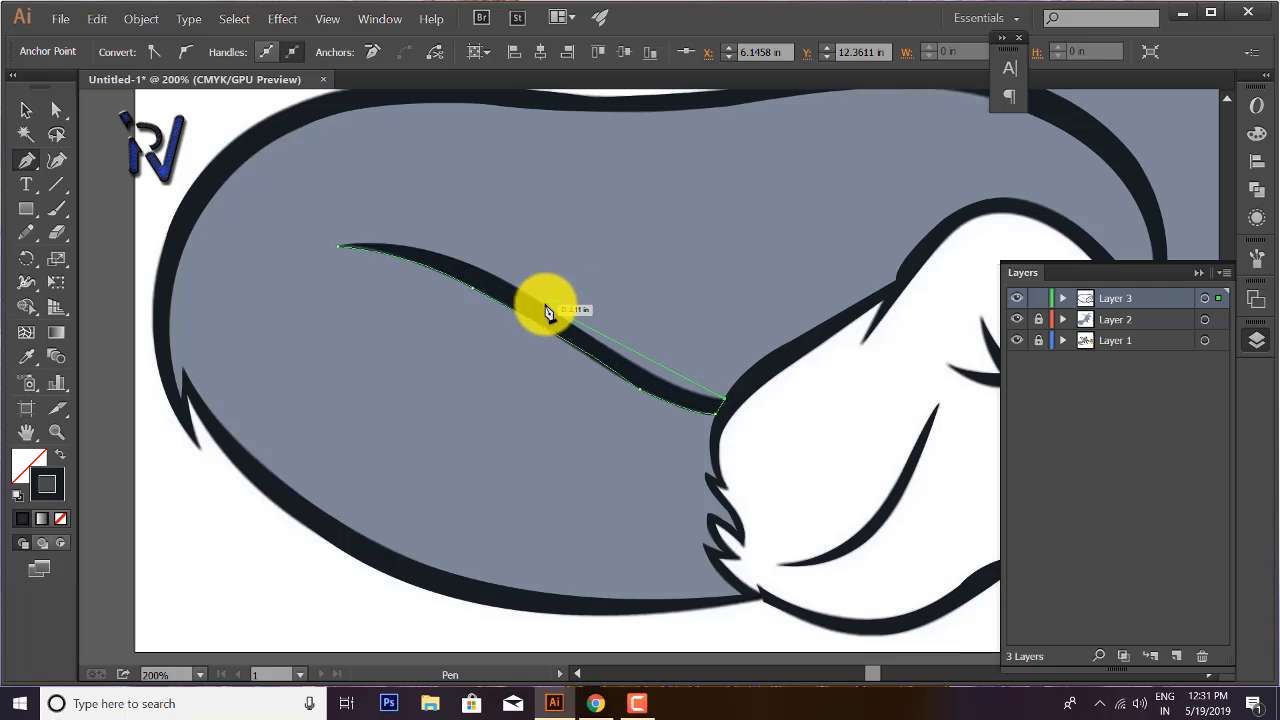
# - Trace the upper edge of the arm crease back to its pointed tip, closing the path
pyautogui.moveTo(545, 305); pyautogui.dragTo(472, 237)
pyautogui.click(545, 305)
pyautogui.moveTo(338, 246); pyautogui.dragTo(234, 264)
# - Give the arm crease a dark fill with no stroke and deselect it
pyautogui.click(60, 456)
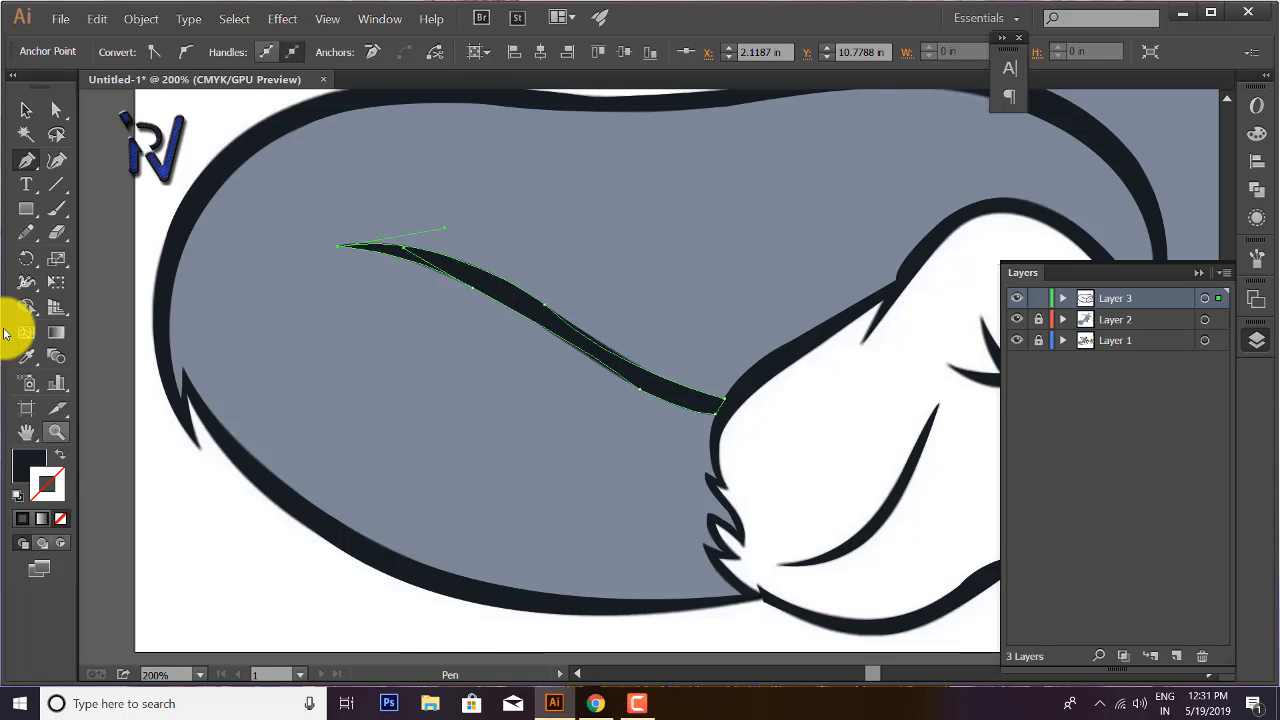
pyautogui.click(26, 110)
pyautogui.click(129, 480)
# - Trace the outer edge of the middle finger from the crease tip on the paw up to the first finger
pyautogui.moveTo(375, 392); pyautogui.dragTo(243, 440)
pyautogui.moveTo(550, 338); pyautogui.dragTo(165, 358)
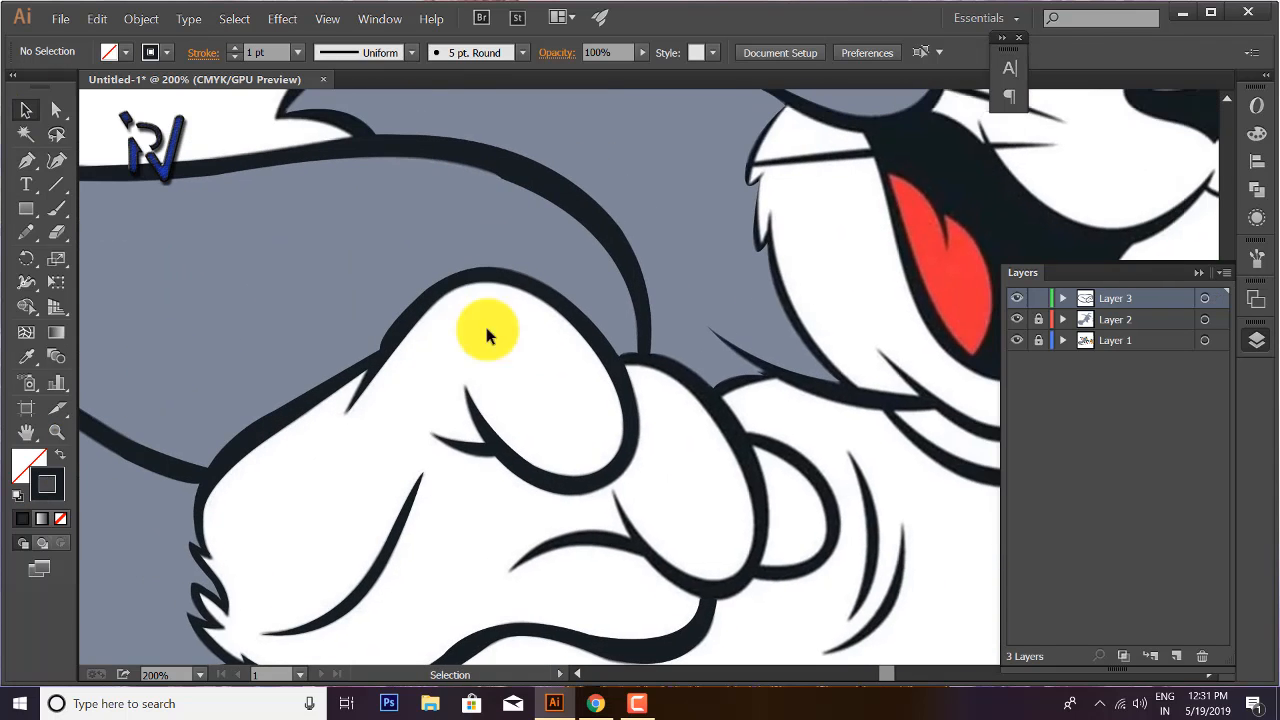
pyautogui.moveTo(587, 568); pyautogui.dragTo(575, 450)
pyautogui.click(26, 160)
pyautogui.click(430, 455)
pyautogui.moveTo(657, 478); pyautogui.dragTo(706, 458)
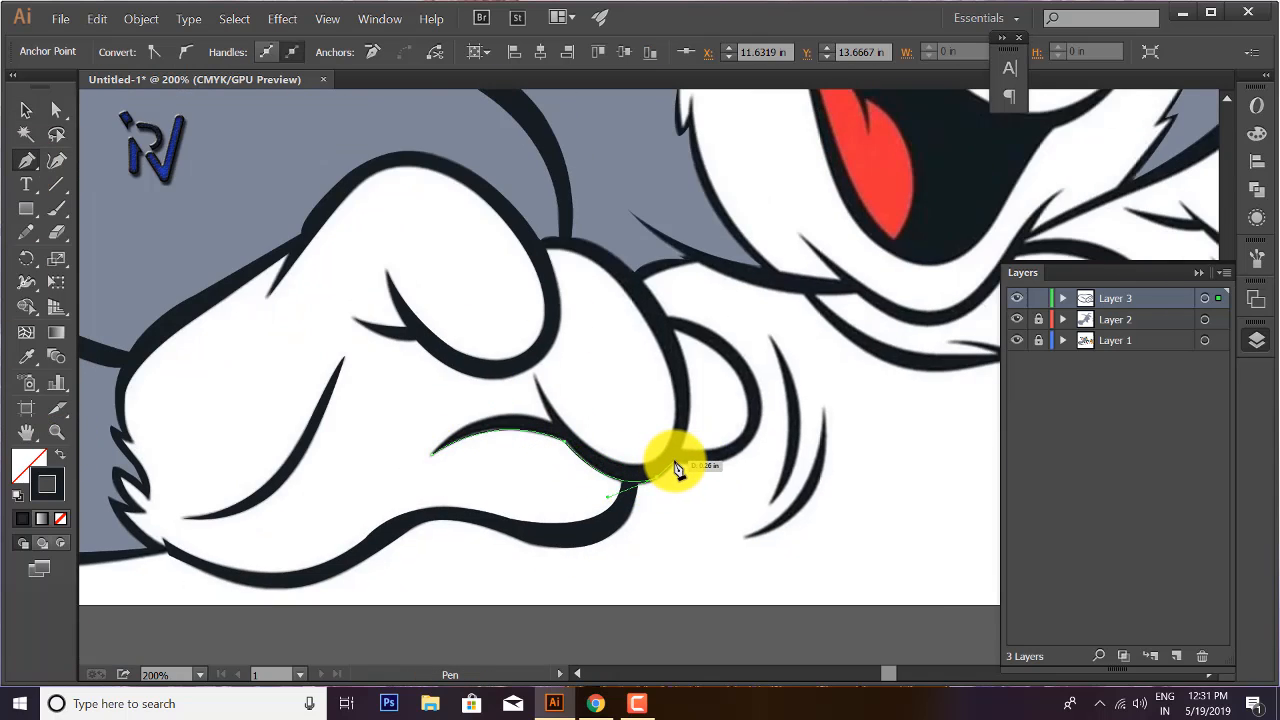
pyautogui.click(679, 455)
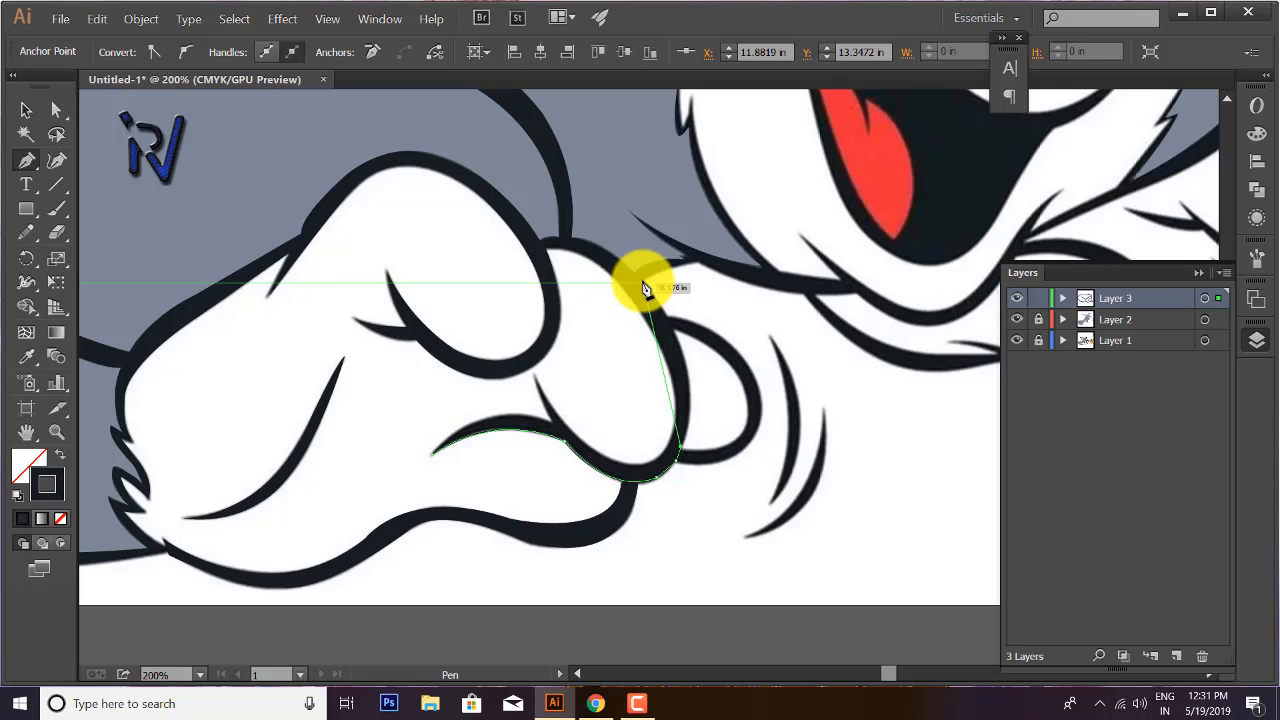
pyautogui.moveTo(643, 283); pyautogui.dragTo(541, 240)
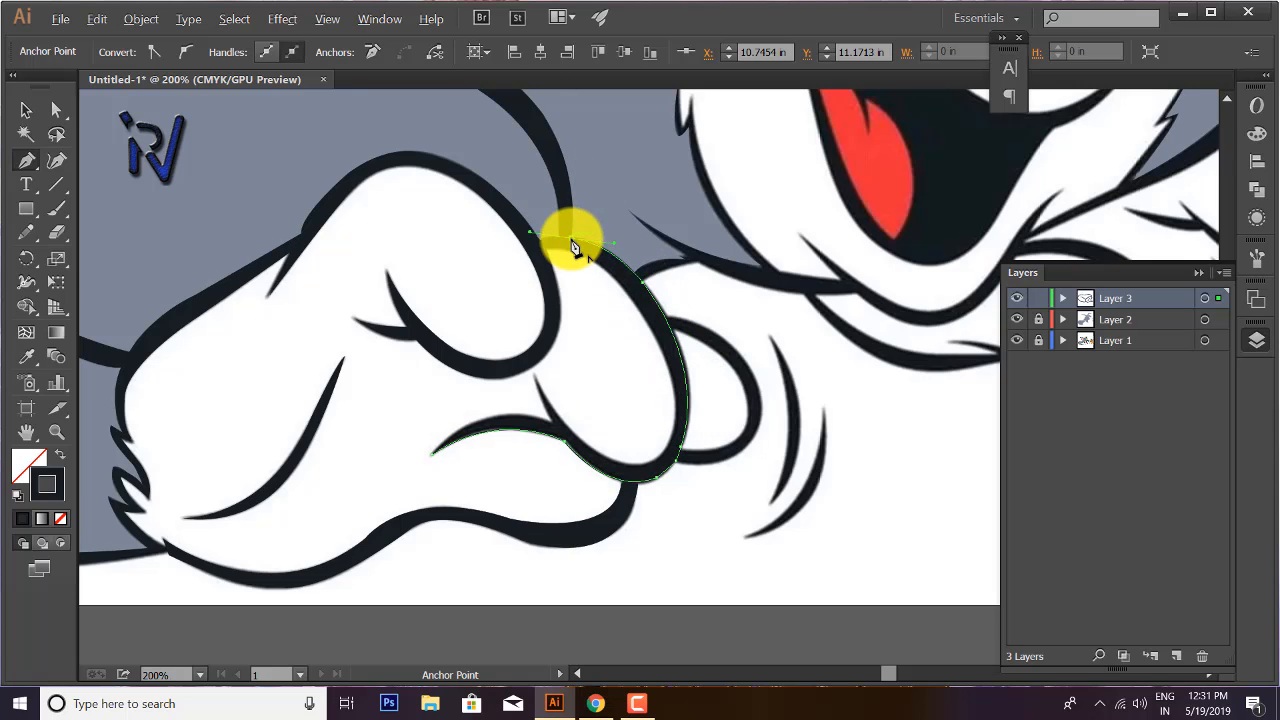
pyautogui.keyDown('alt'); pyautogui.click(575, 247); pyautogui.keyUp('alt')
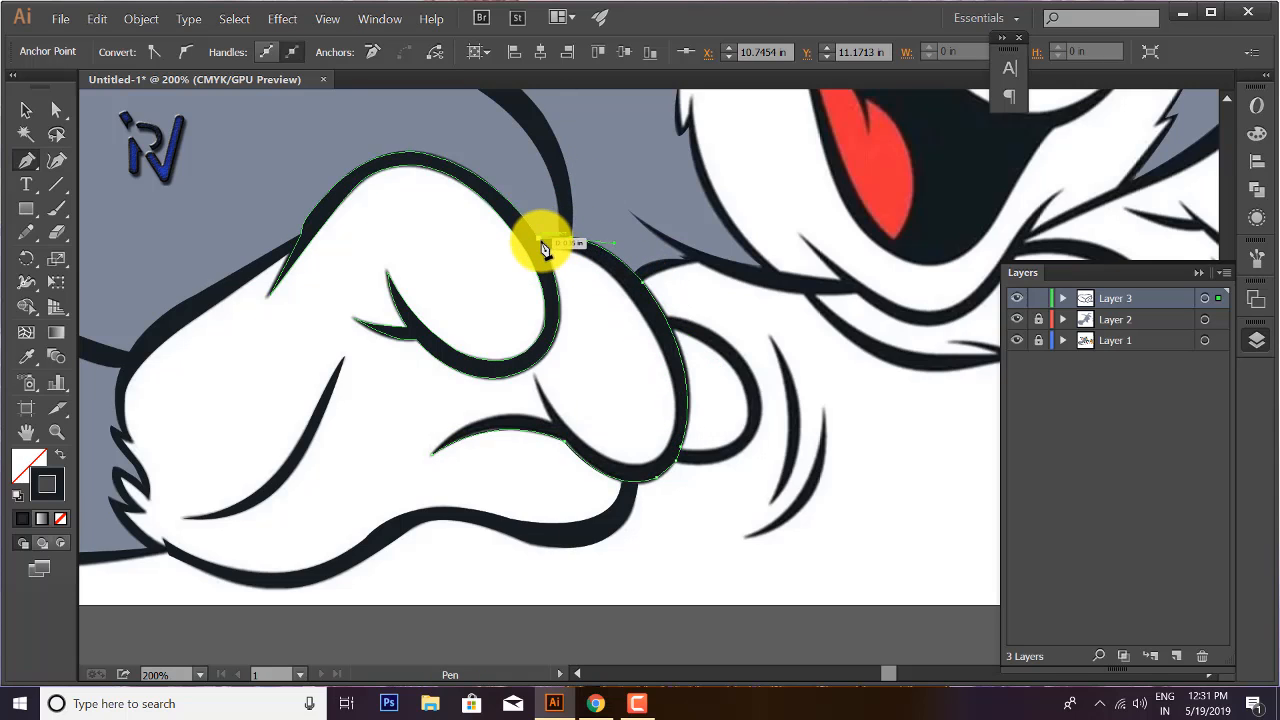
# - Trace the middle finger's inner edge and the crease's upper edge, closing the path, and deselect it
pyautogui.click(647, 319)
pyautogui.moveTo(632, 486); pyautogui.dragTo(571, 434)
pyautogui.moveTo(534, 379); pyautogui.dragTo(537, 382)
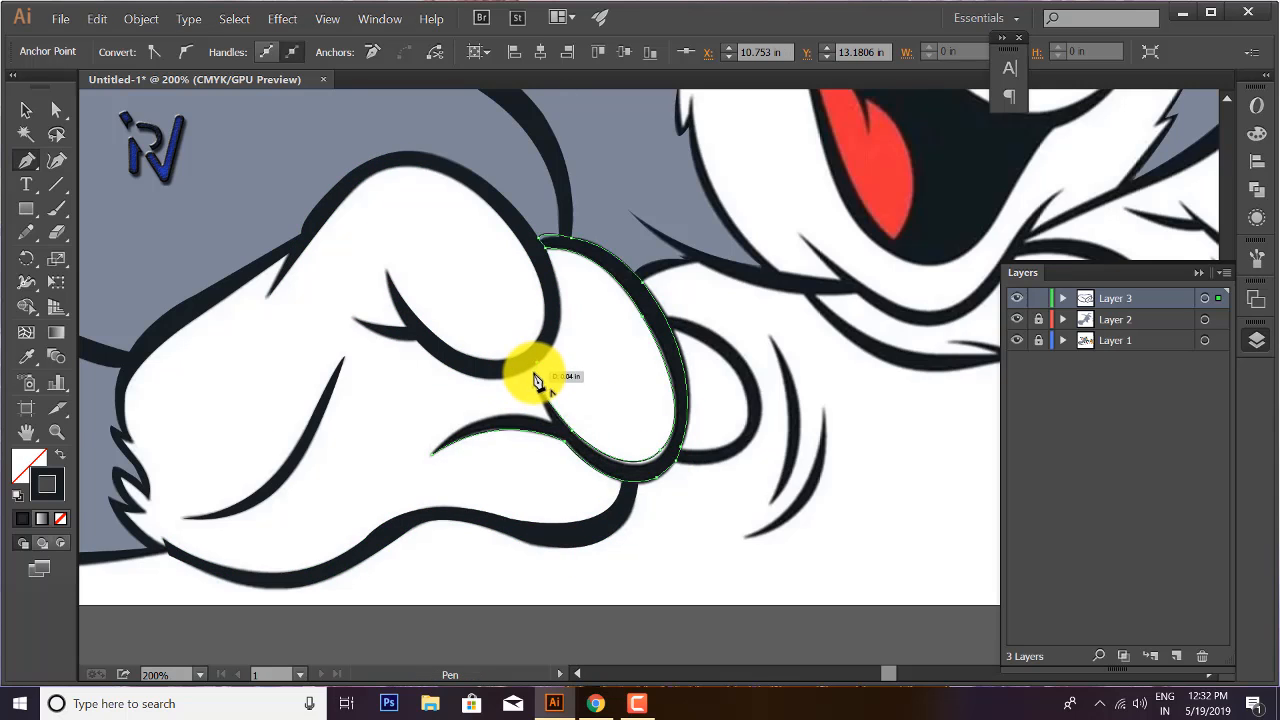
pyautogui.click(558, 430)
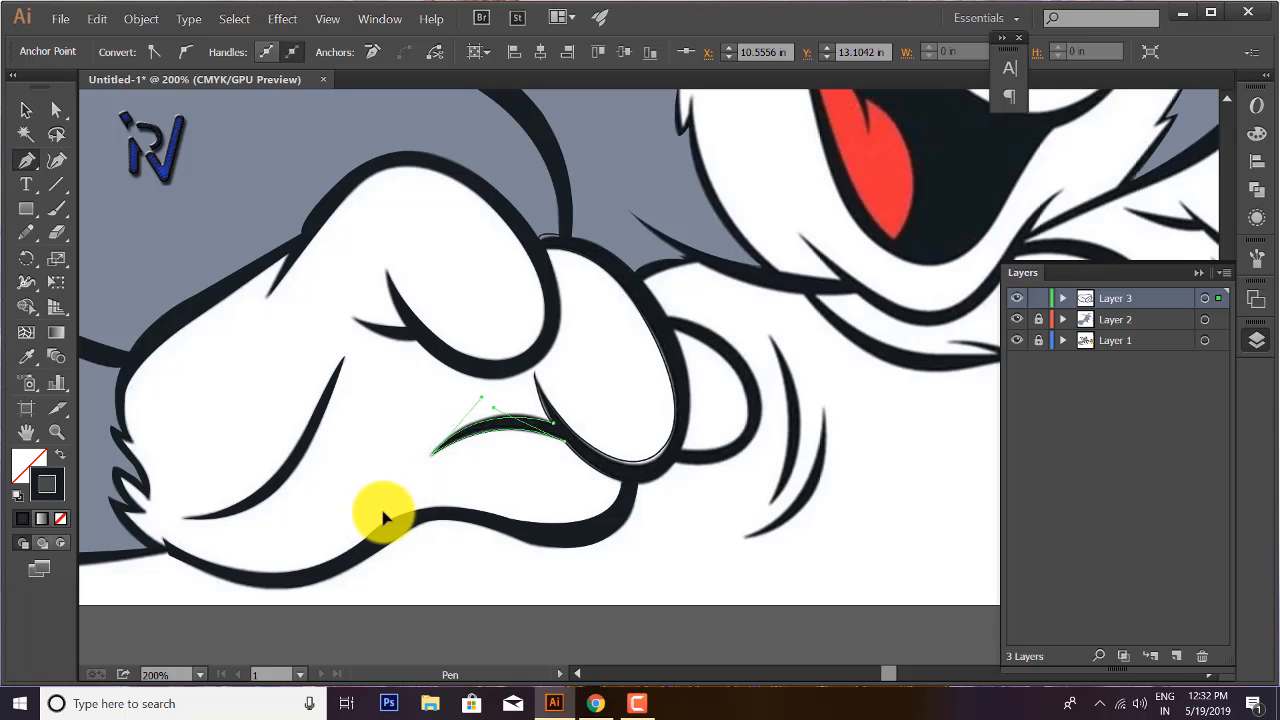
pyautogui.click(25, 108)
pyautogui.hotkey('ctrl', 'shift', 'a')
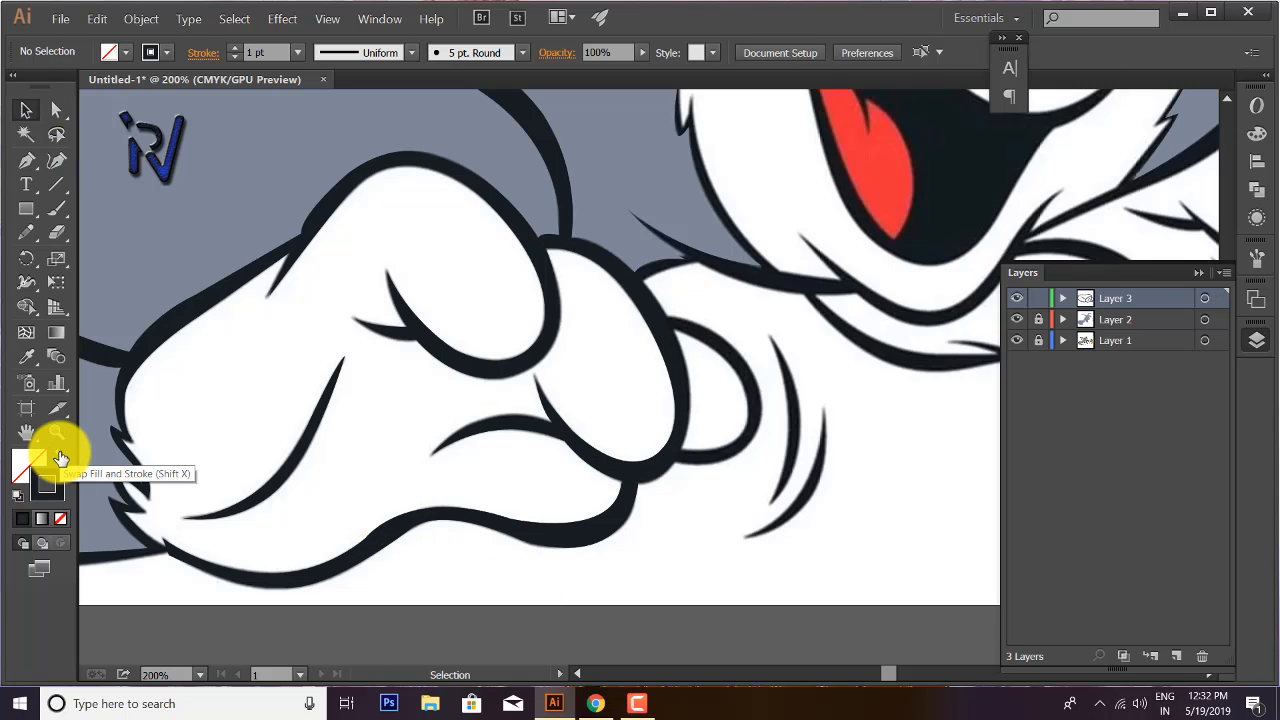
# - With a dark stroke and no fill, trace the small finger's inner edge and its outer edge, closing the path
pyautogui.click(26, 160)
pyautogui.click(670, 331)
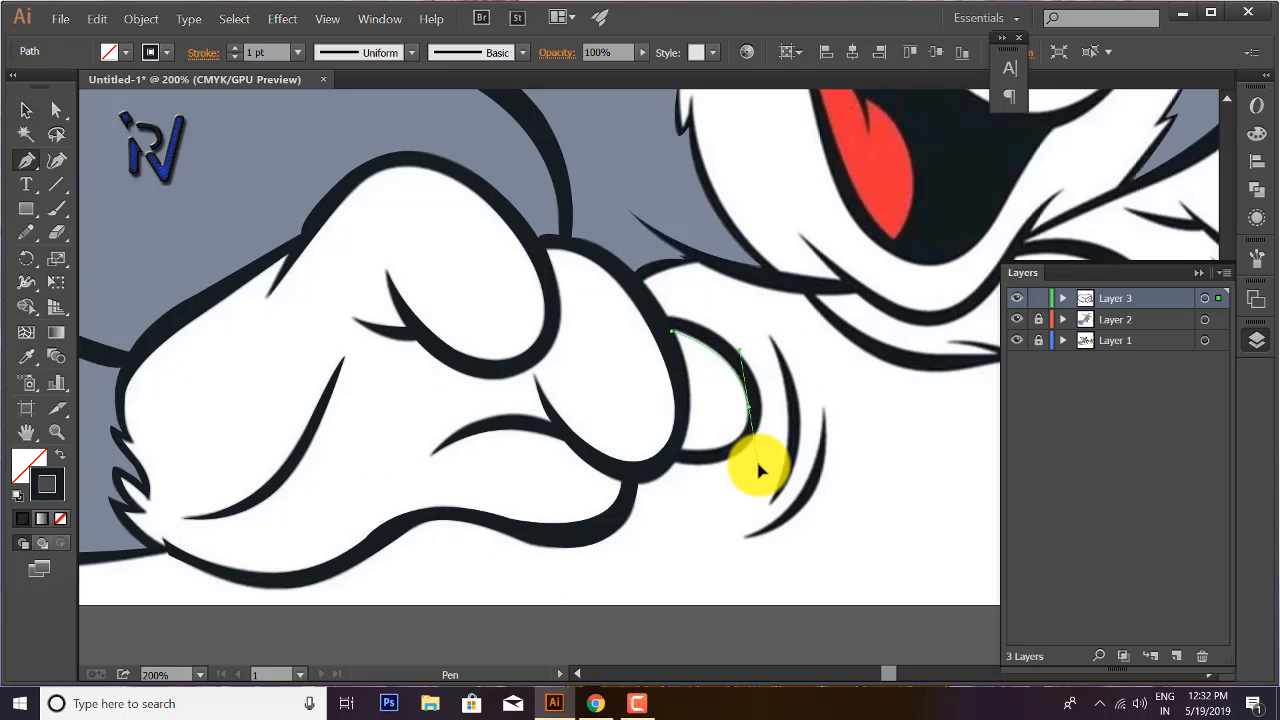
pyautogui.moveTo(757, 459); pyautogui.dragTo(733, 353)
pyautogui.click(683, 455)
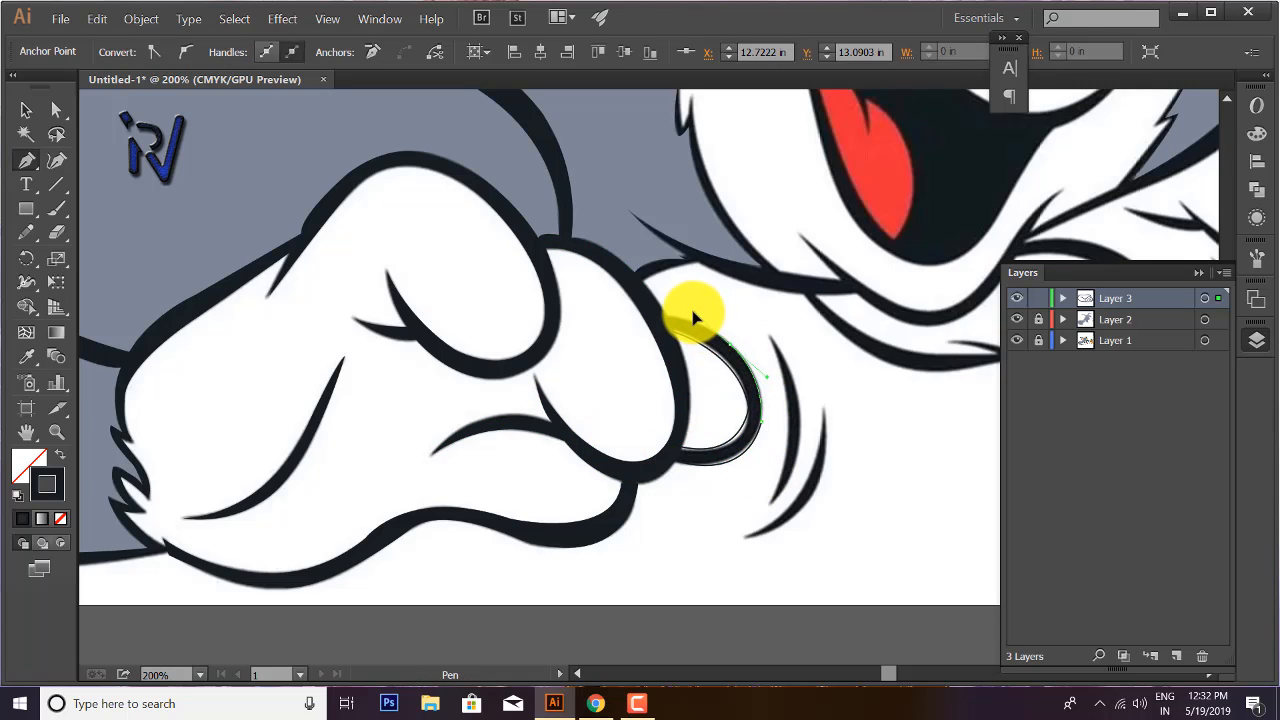
pyautogui.moveTo(666, 322); pyautogui.dragTo(628, 326)
pyautogui.click(666, 319)
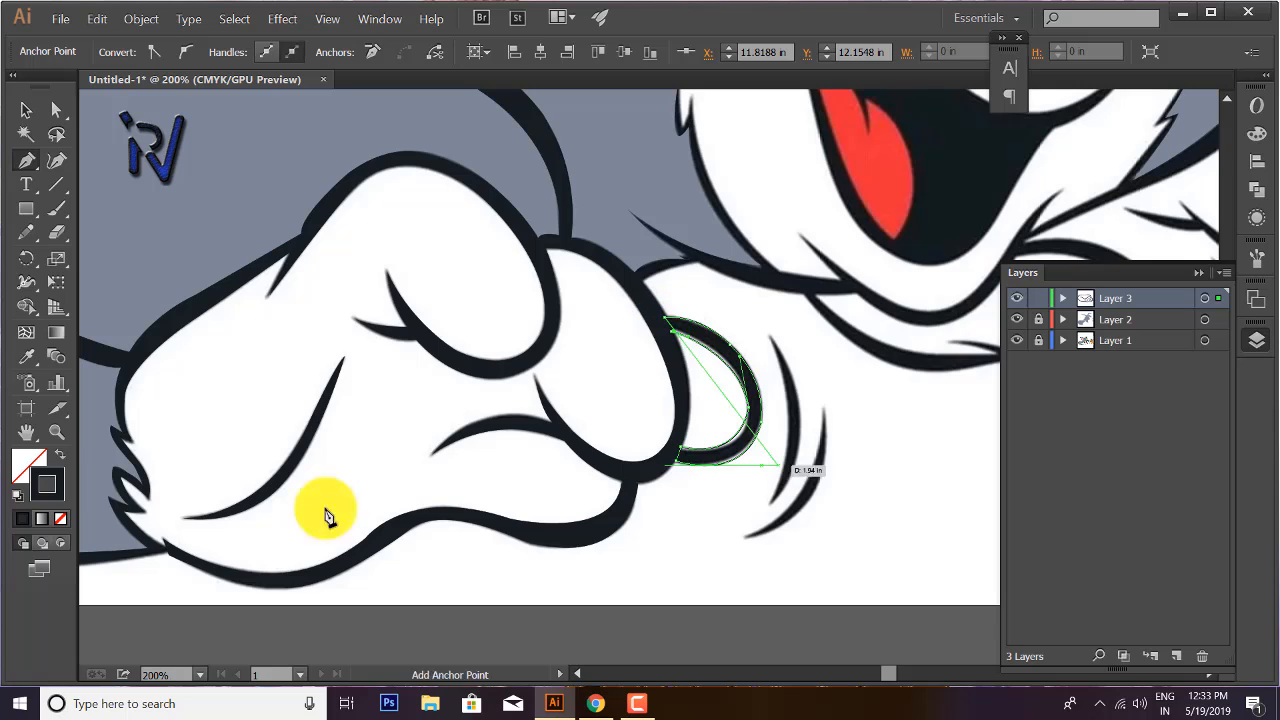
pyautogui.click(672, 331)
# - Give the small finger's outline a dark fill with no stroke and deselect it
pyautogui.click(60, 455)
pyautogui.click(26, 110)
pyautogui.click(155, 207)
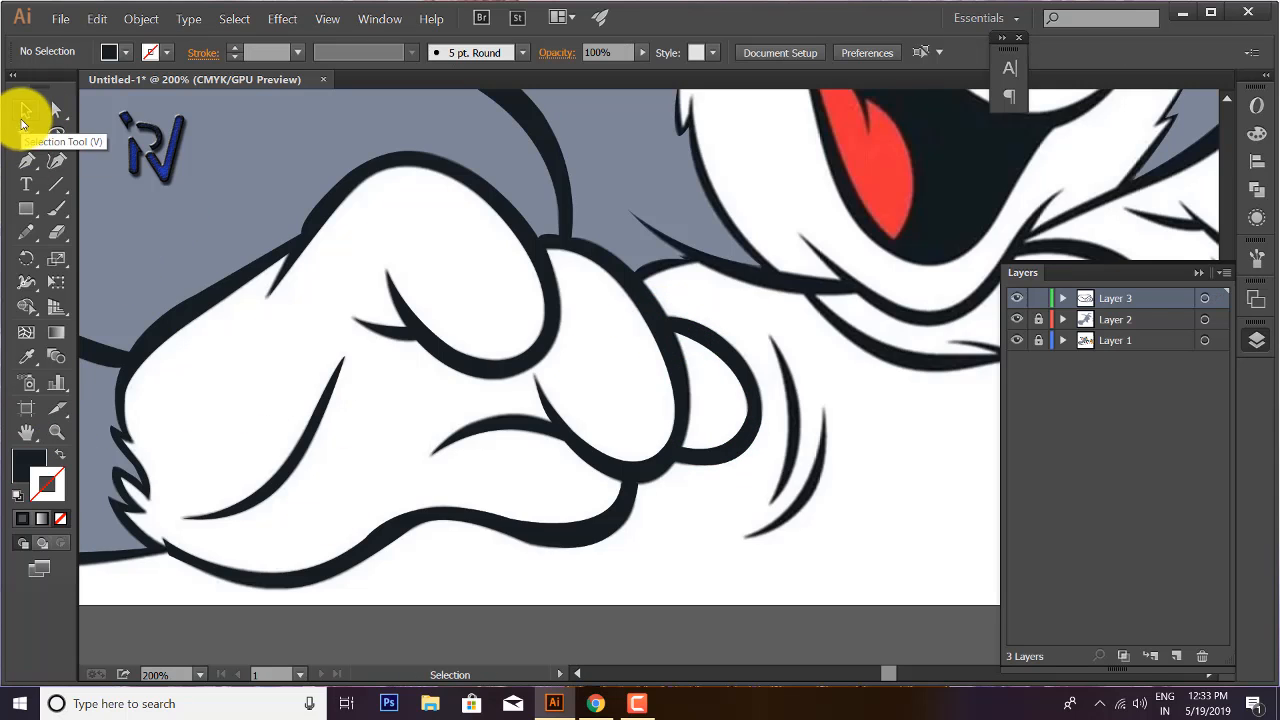
# - Draw the inner motion line beside the small finger as a dark-filled crescent without stroke and deselect it
pyautogui.click(771, 338)
pyautogui.moveTo(771, 503); pyautogui.dragTo(732, 575)
pyautogui.click(772, 504)
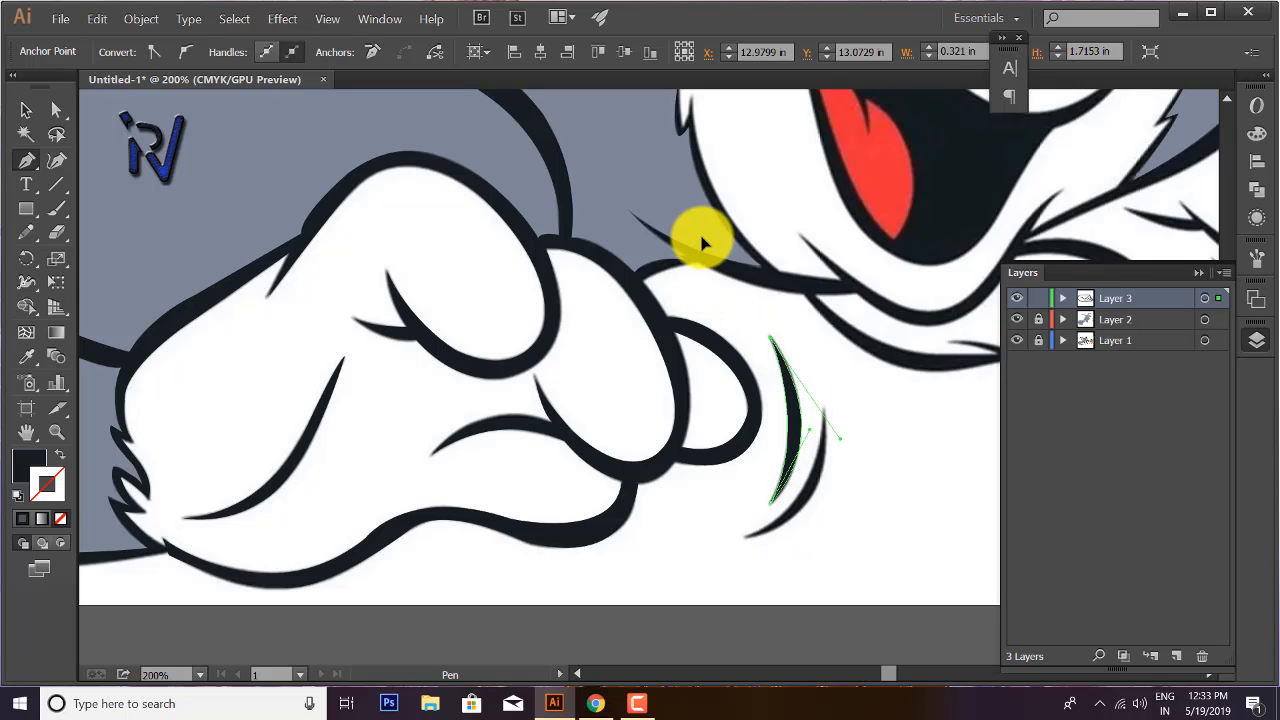
pyautogui.hotkey('ctrl', 'z')
pyautogui.hotkey('ctrl', 'shift', 'a')
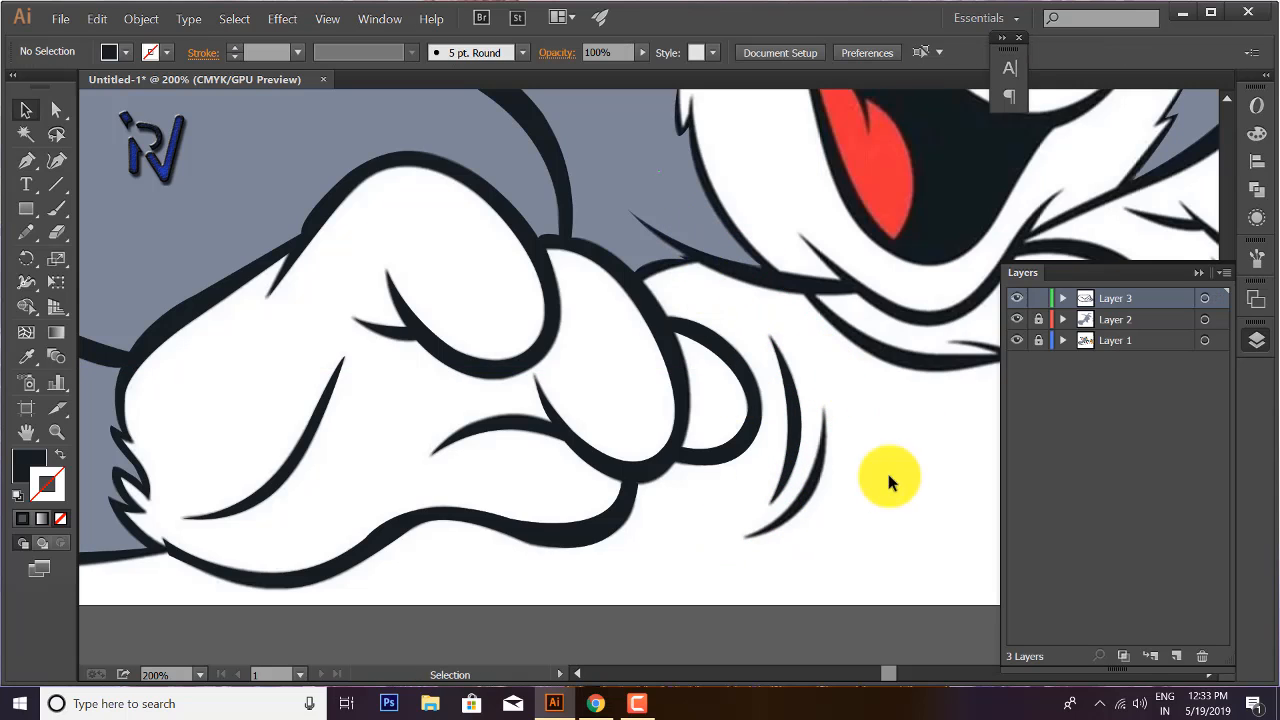
# - Draw the outer motion line beside the small finger as a closed dark-filled crescent and deselect it
pyautogui.click(745, 535)
pyautogui.moveTo(821, 410); pyautogui.dragTo(820, 306)
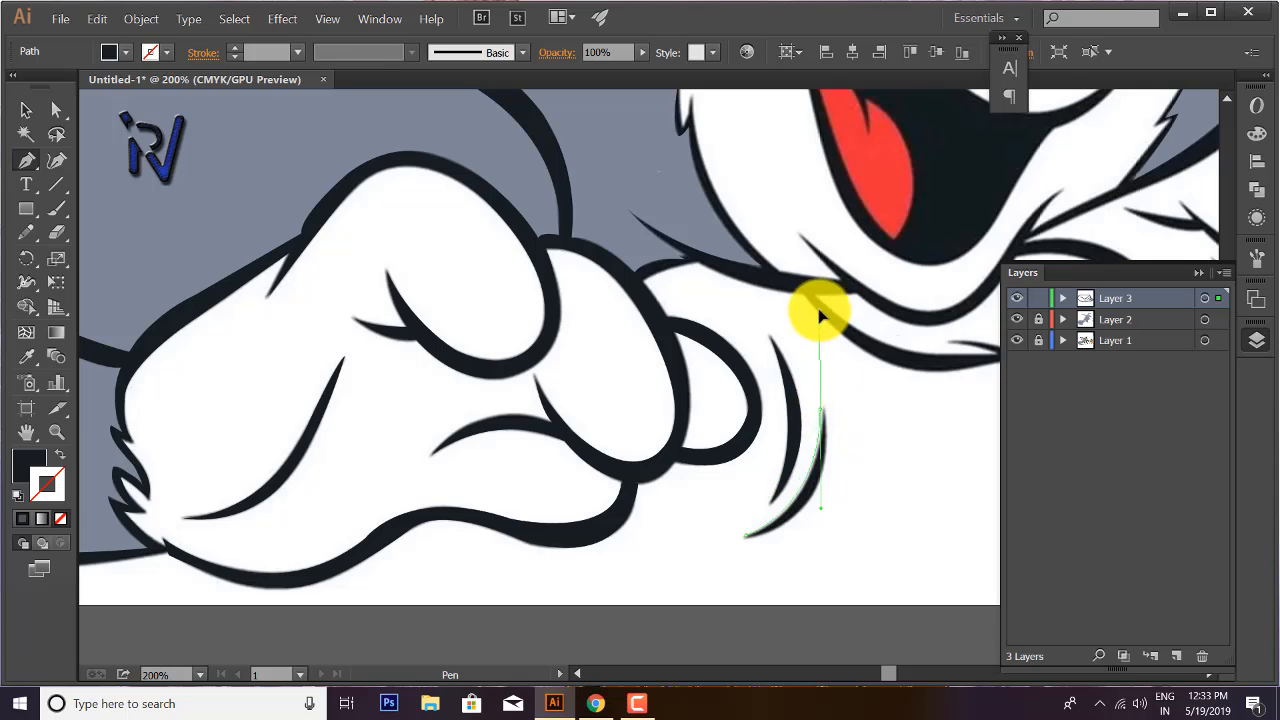
pyautogui.moveTo(821, 413); pyautogui.dragTo(770, 521)
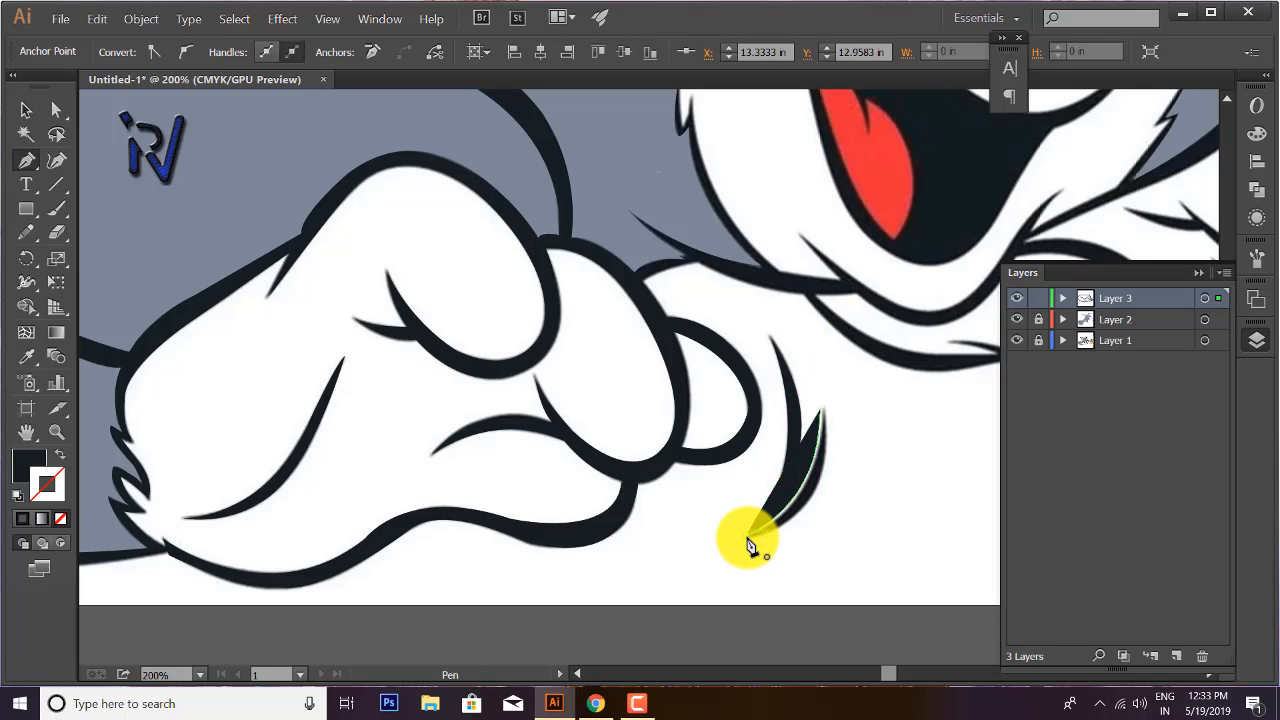
pyautogui.click(748, 540)
pyautogui.press('v')
pyautogui.hotkey('ctrl', 'shift', 'a')
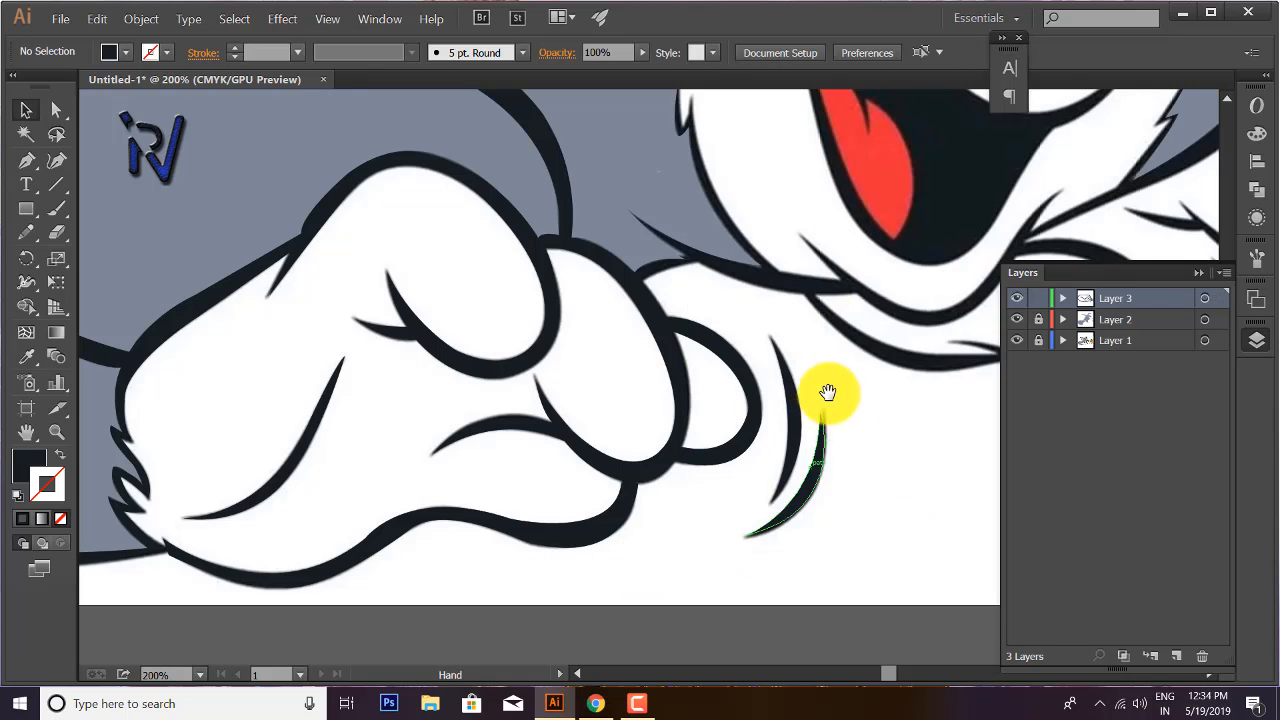
# - Trace the short curved line between the middle finger and the neck crease as a closed path with a dark fill and no stroke
pyautogui.moveTo(828, 392); pyautogui.dragTo(795, 505)
pyautogui.click(59, 454)
pyautogui.moveTo(606, 401); pyautogui.dragTo(684, 377)
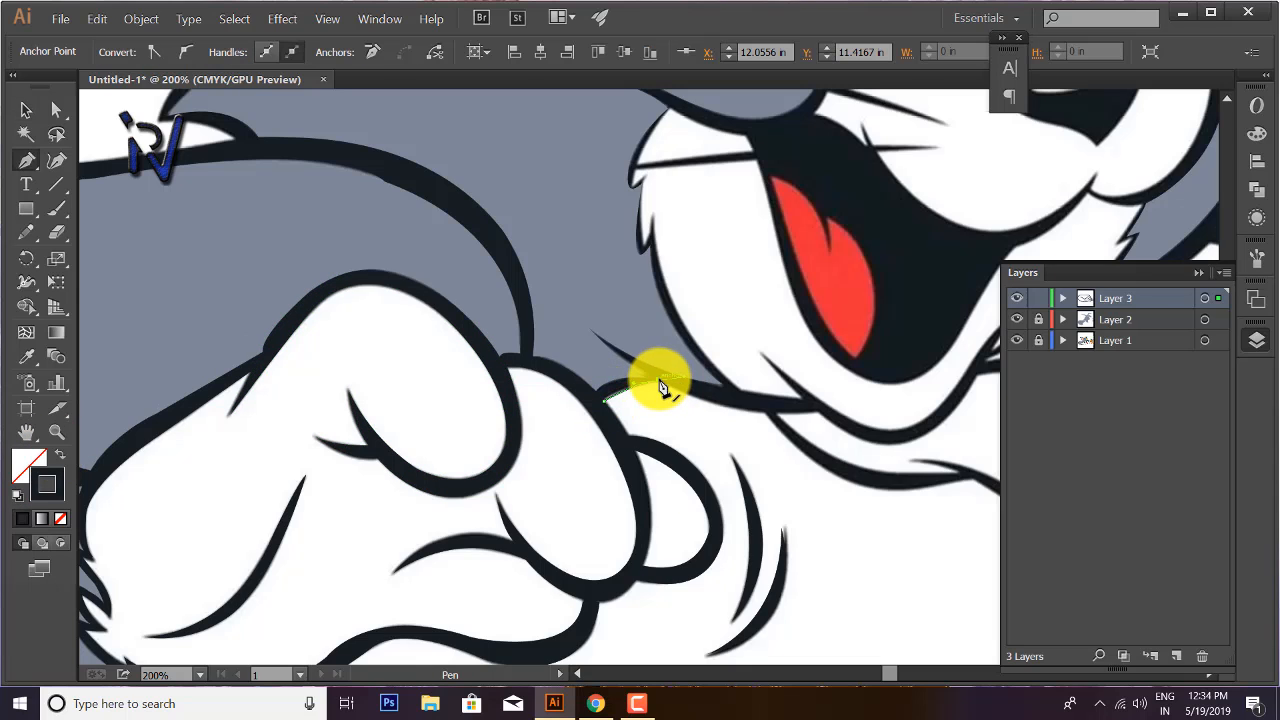
pyautogui.click(605, 400)
pyautogui.press('v')
pyautogui.click(724, 461)
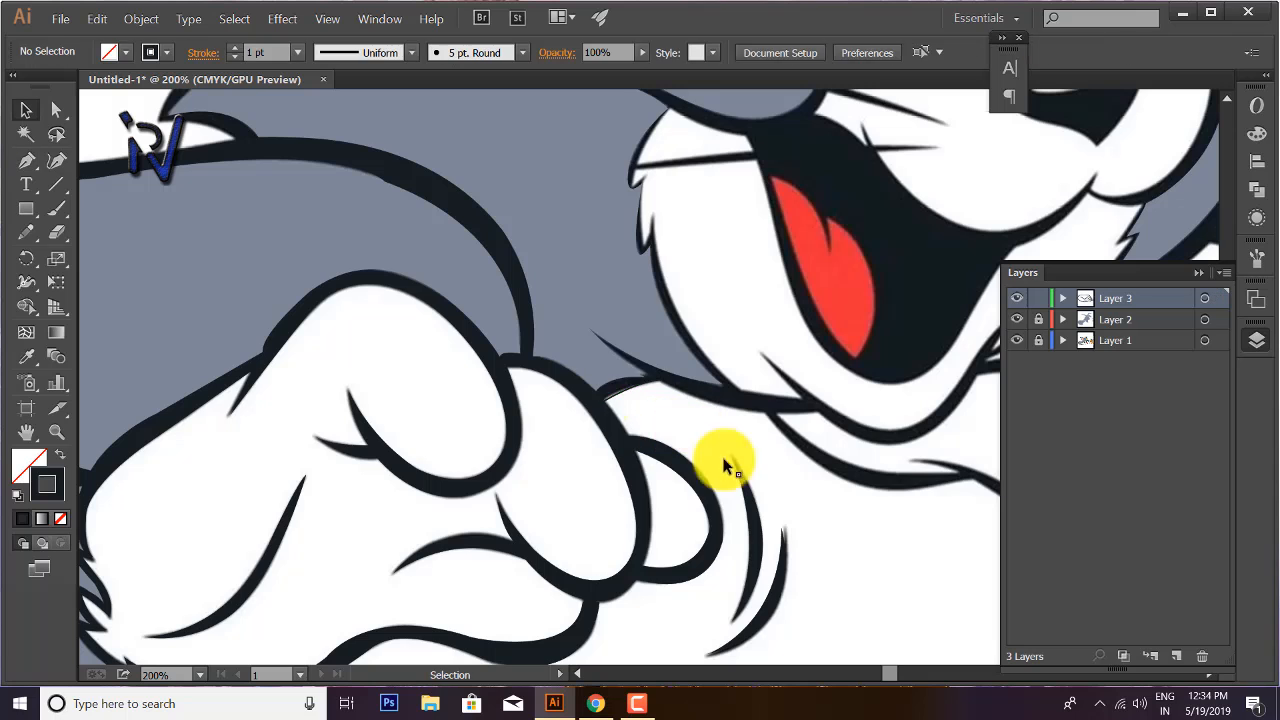
pyautogui.click(621, 394)
pyautogui.click(60, 454)
pyautogui.click(652, 419)
# - Trace the pointed neck crease below the cheek as a closed path, give it a dark fill with no stroke and deselect it
pyautogui.click(60, 454)
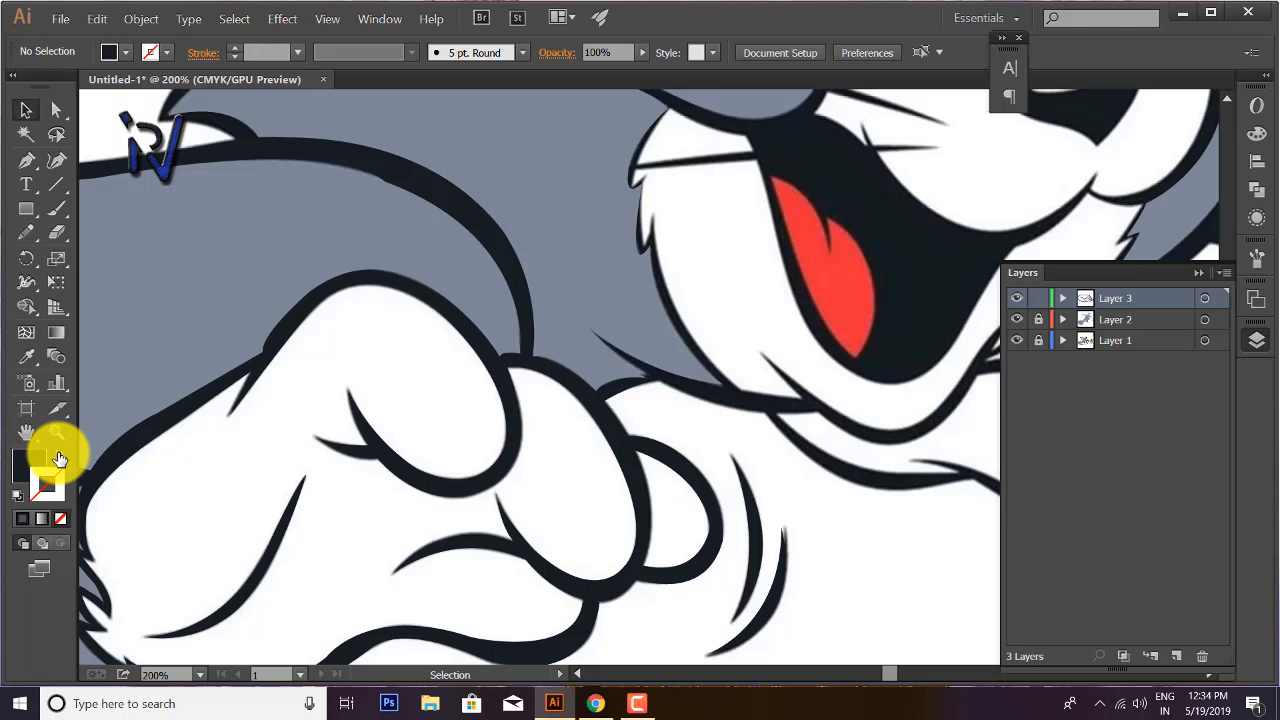
pyautogui.click(26, 160)
pyautogui.hotkey('ctrl', '-')
pyautogui.hotkey('ctrl', '-')
pyautogui.hotkey('ctrl', '-')
pyautogui.scroll(2, 373, 339)
pyautogui.moveTo(713, 427); pyautogui.dragTo(675, 461)
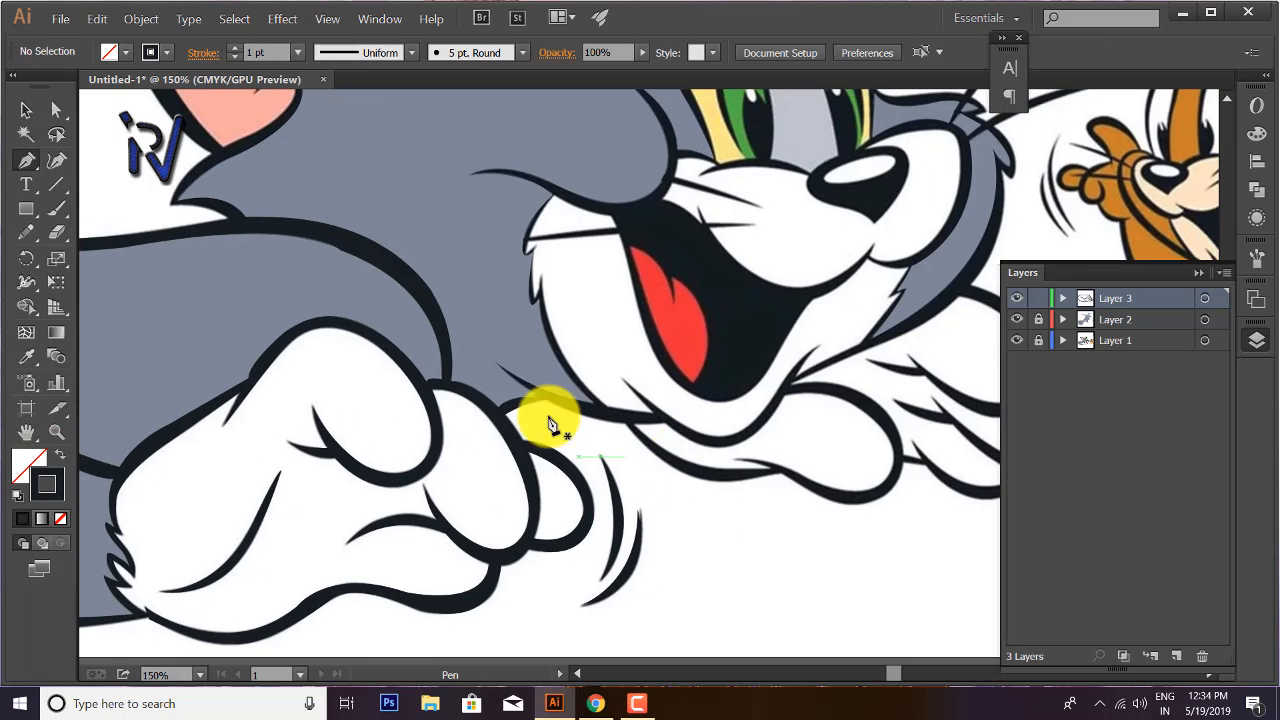
pyautogui.click(497, 362)
pyautogui.moveTo(591, 403)
pyautogui.mouseDown()
pyautogui.moveTo(623, 403)
pyautogui.moveTo(670, 430)
pyautogui.mouseUp()
pyautogui.click(497, 362)
pyautogui.hotkey('shift', 'x')
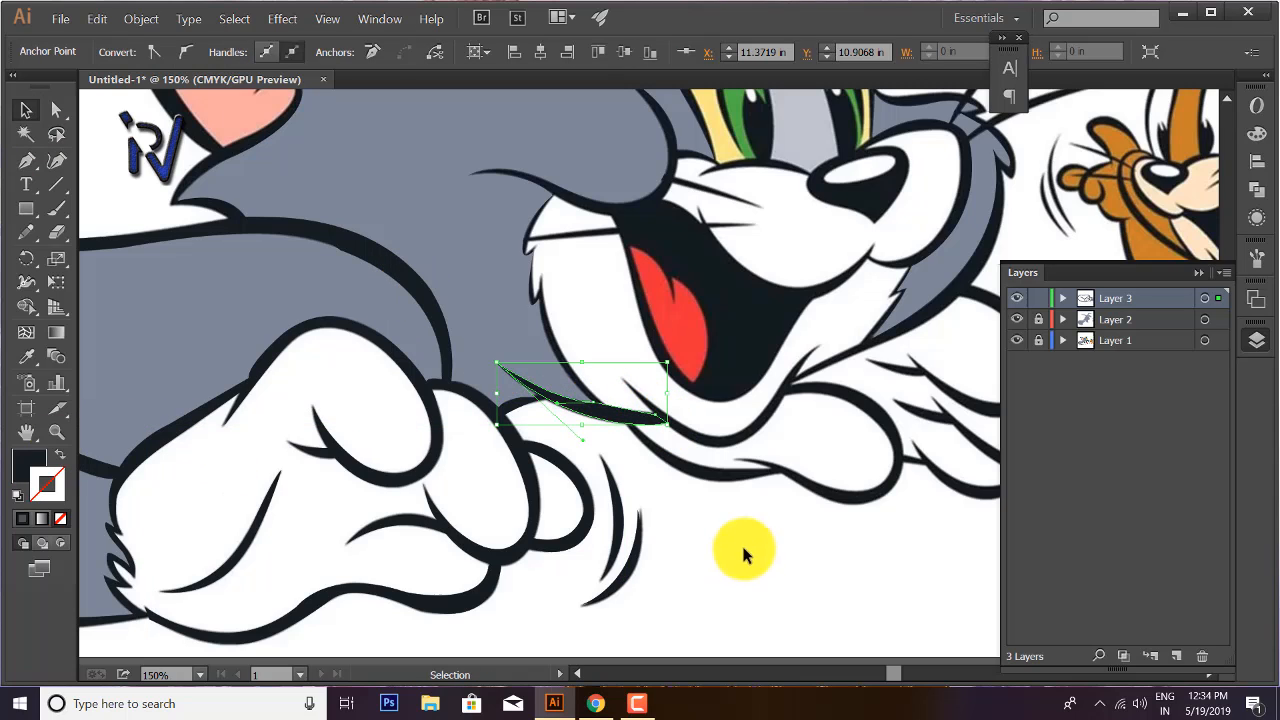
pyautogui.click(743, 548)
pyautogui.press('p')
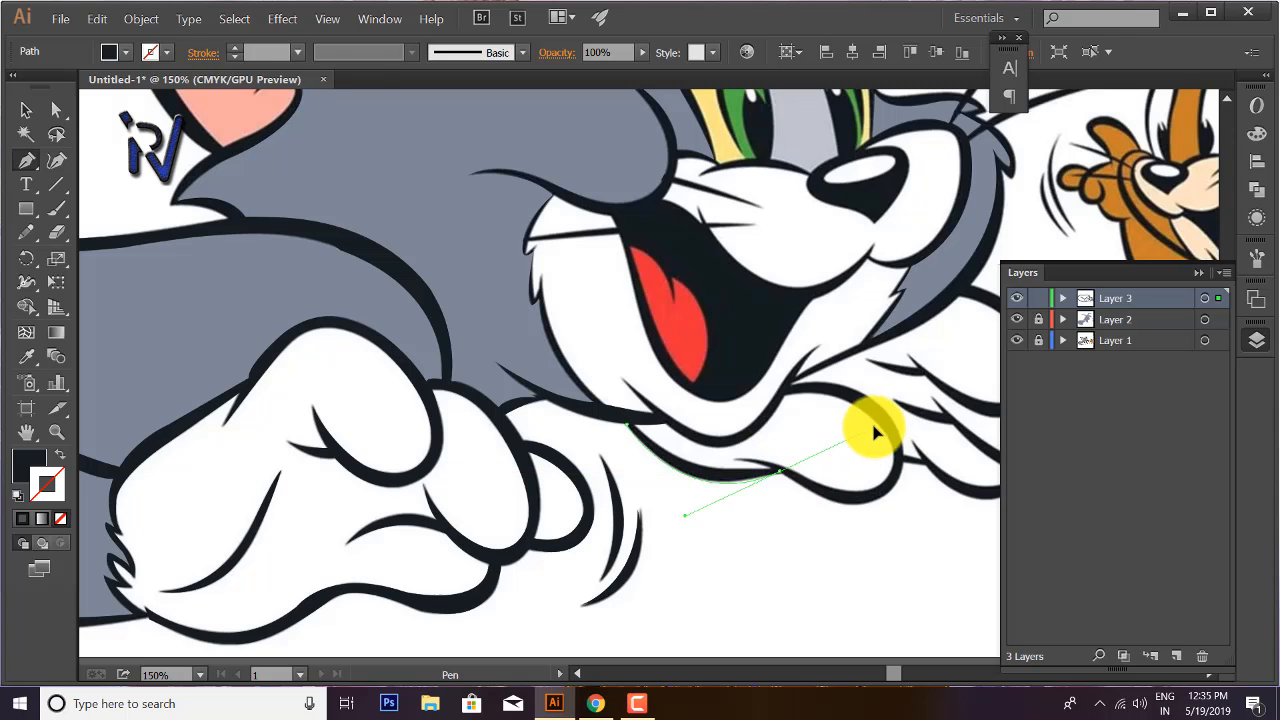
pyautogui.moveTo(873, 427); pyautogui.dragTo(874, 427)
pyautogui.click(773, 477)
pyautogui.keyDown('alt'); pyautogui.click(778, 472); pyautogui.keyUp('alt')
pyautogui.click(60, 455)
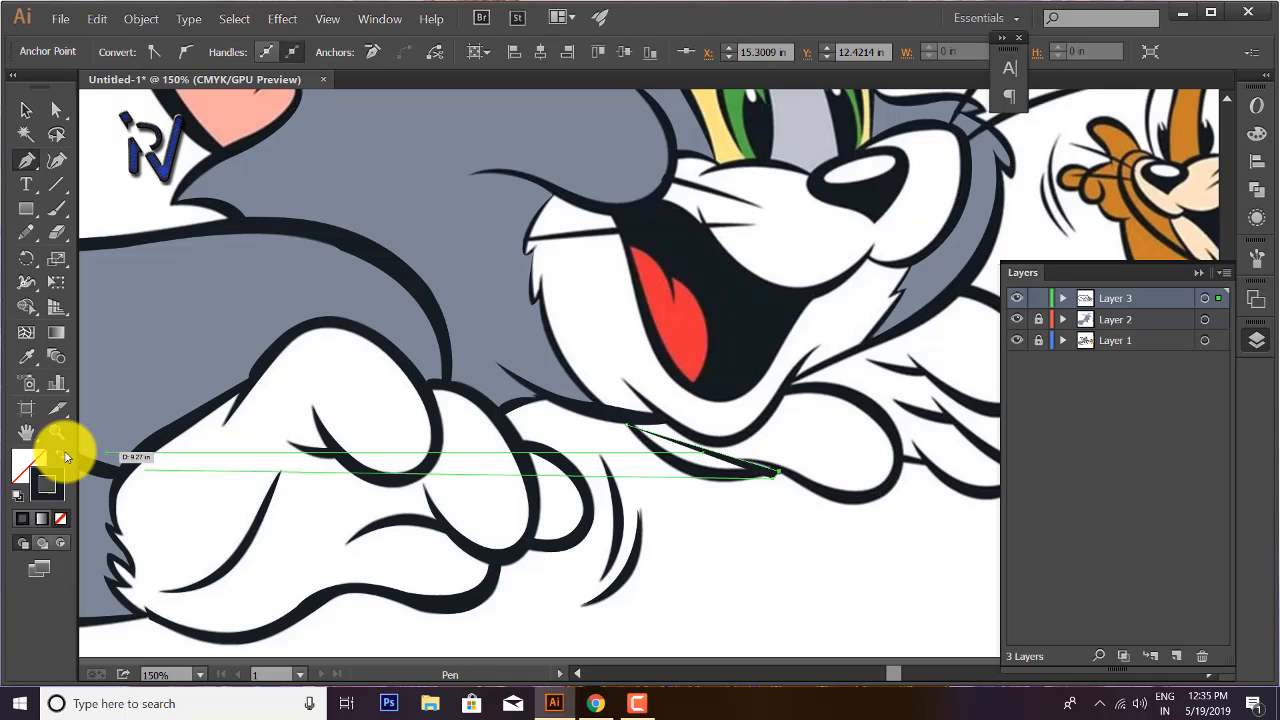
pyautogui.hotkey('ctrl', 'z')
pyautogui.hotkey('ctrl', 'z')
pyautogui.moveTo(637, 427); pyautogui.dragTo(597, 371)
pyautogui.hotkey('ctrl', 'z')
pyautogui.hotkey('ctrl', 'z')
pyautogui.hotkey('ctrl', 'z')
# - Trace the curved line below the chin as a closed path, give it a dark fill with no stroke and deselect it
pyautogui.click(60, 455)
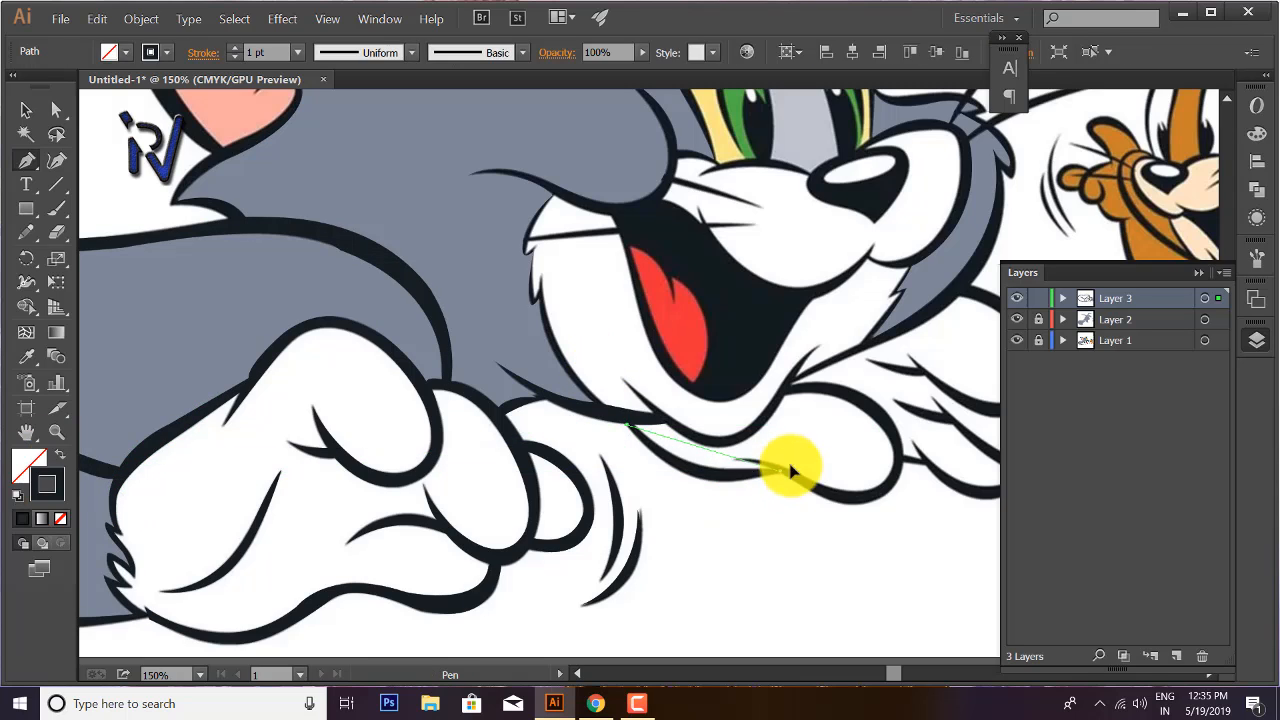
pyautogui.moveTo(778, 472); pyautogui.dragTo(645, 447)
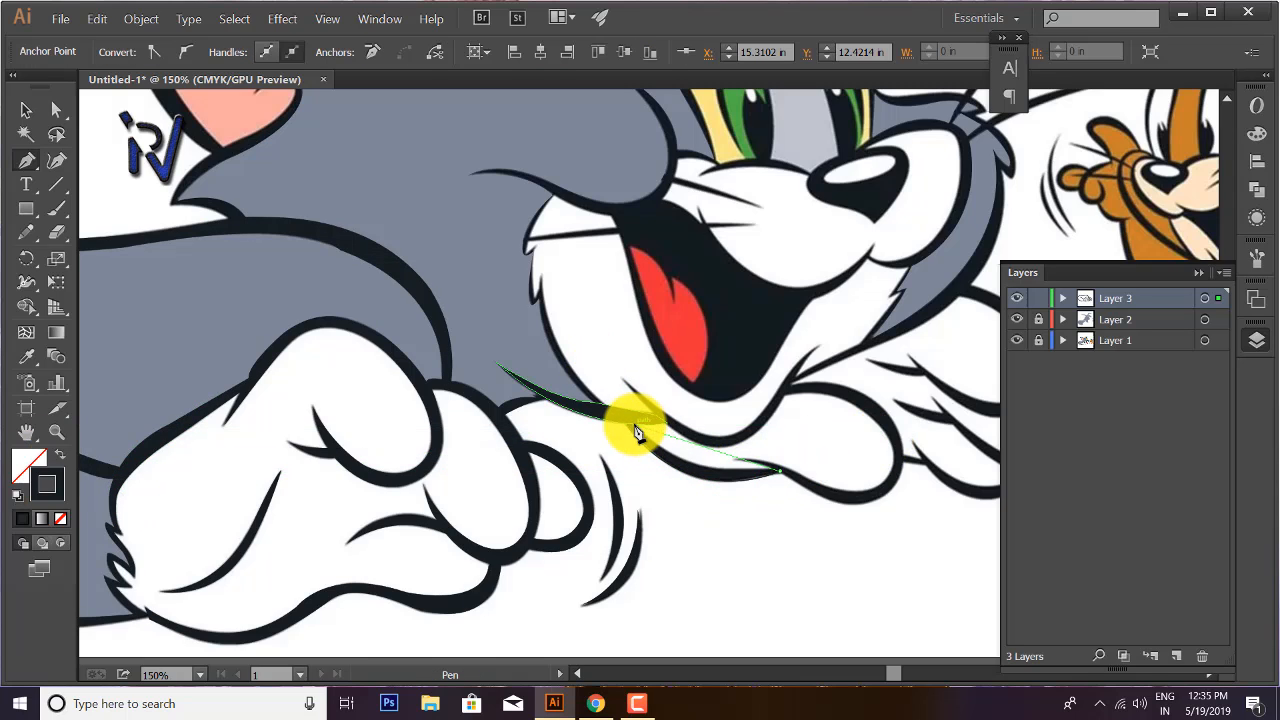
pyautogui.click(59, 453)
pyautogui.click(26, 110)
pyautogui.click(728, 585)
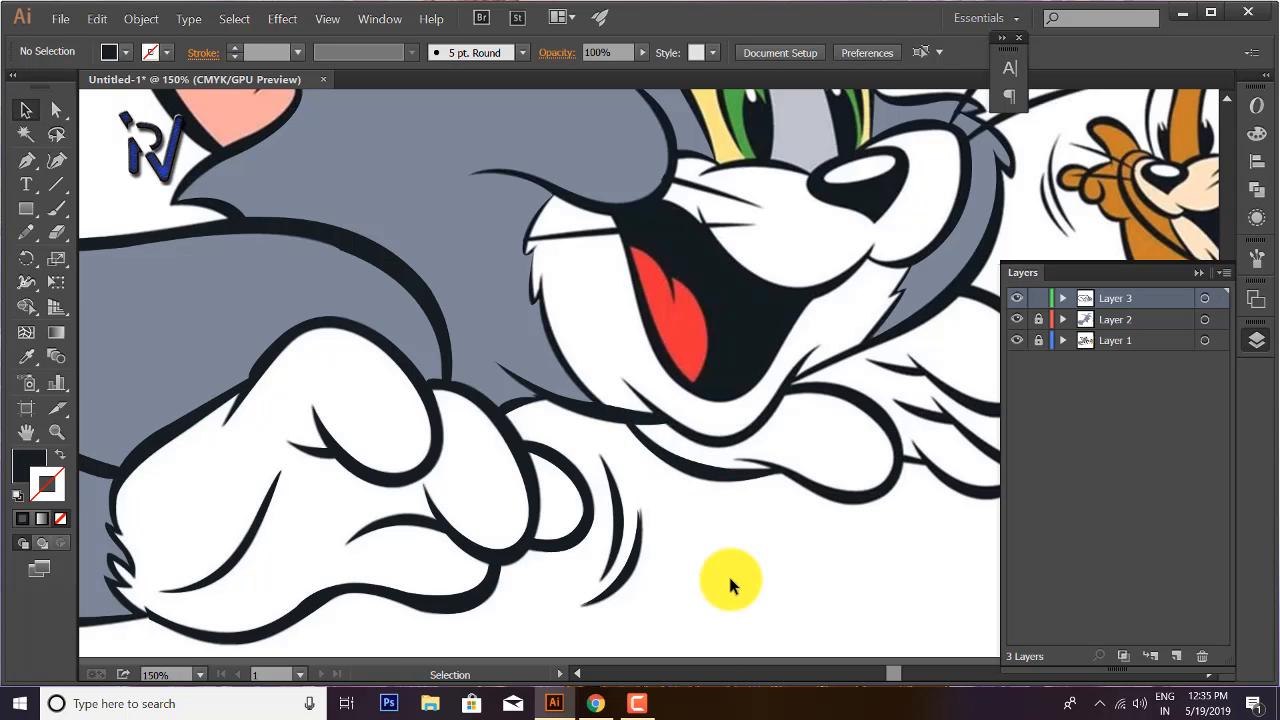
# - With a dark stroke and no fill, trace the outer edge of the rounded paw below the chin up to the jaw
pyautogui.click(59, 458)
pyautogui.press('p')
pyautogui.click(735, 458)
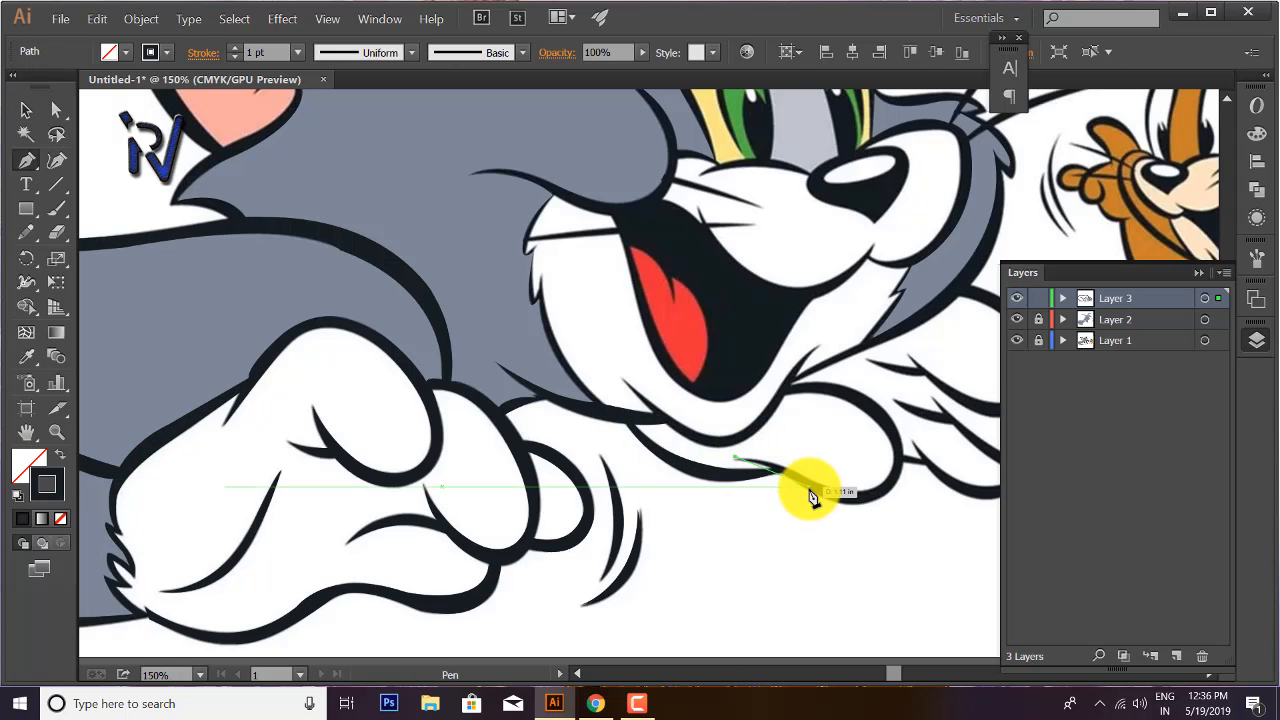
pyautogui.click(815, 498)
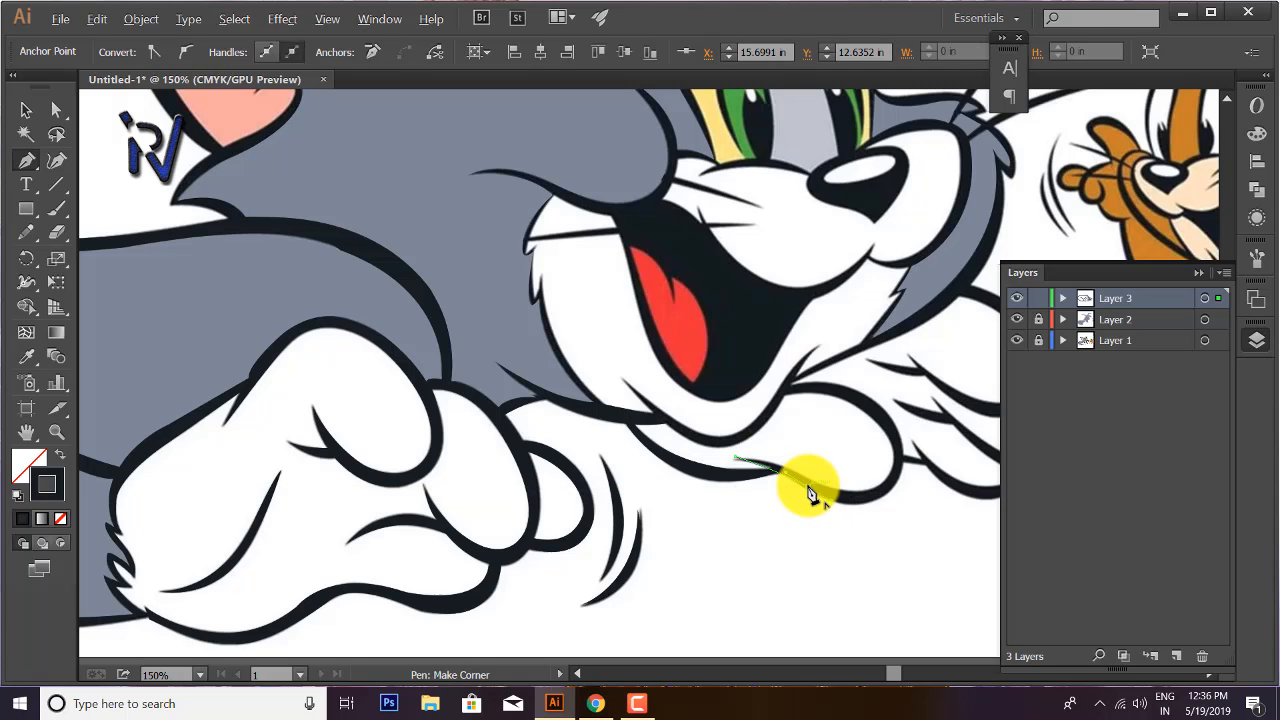
pyautogui.moveTo(878, 496); pyautogui.dragTo(914, 477)
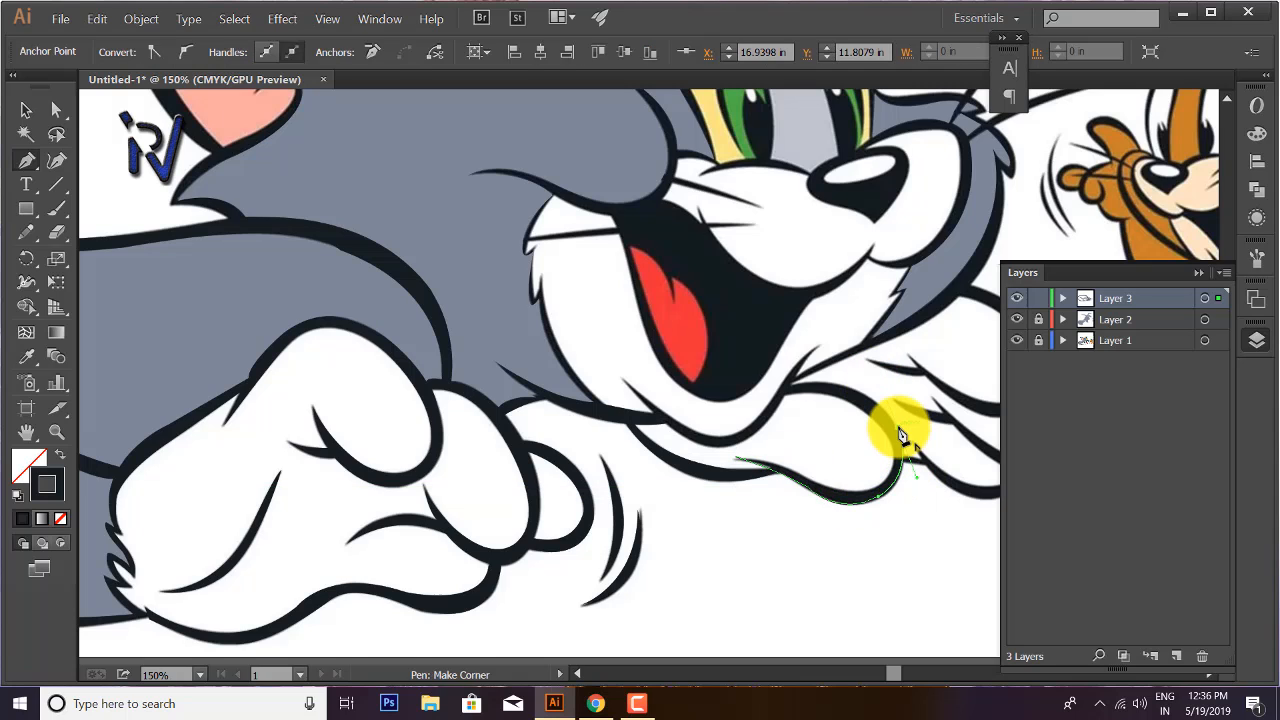
pyautogui.moveTo(794, 389); pyautogui.dragTo(718, 399)
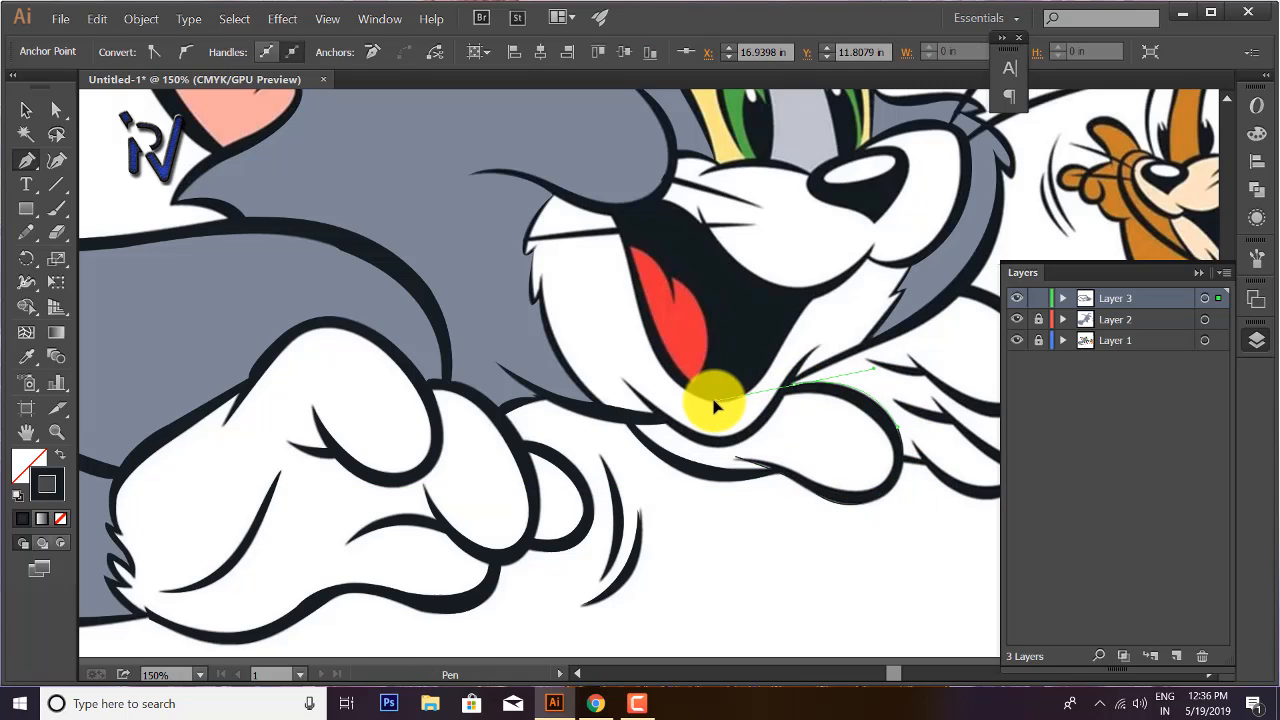
# - Continue the path to the spike at the mouth corner and along the upper edge of the chin line to its pointed tip
pyautogui.moveTo(840, 330); pyautogui.dragTo(841, 329)
pyautogui.keyDown('alt'); pyautogui.click(820, 347); pyautogui.keyUp('alt')
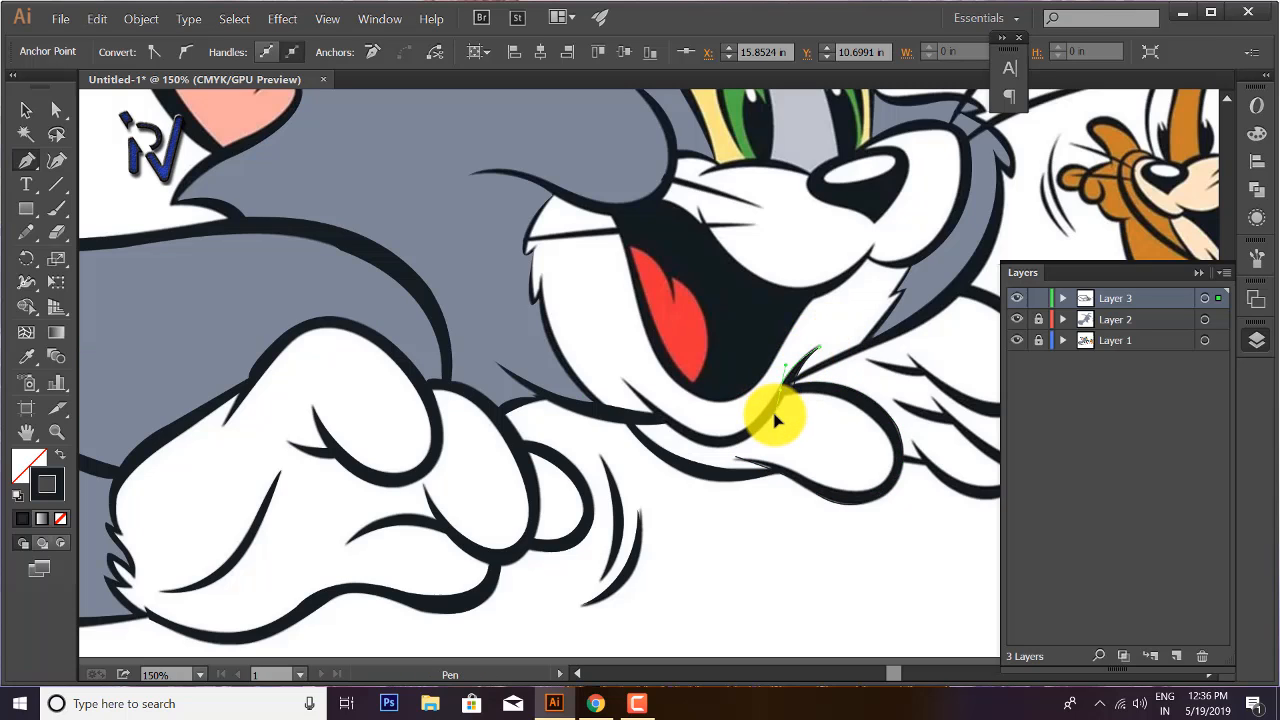
pyautogui.moveTo(681, 421); pyautogui.dragTo(681, 422)
pyautogui.keyDown('alt'); pyautogui.click(711, 435); pyautogui.keyUp('alt')
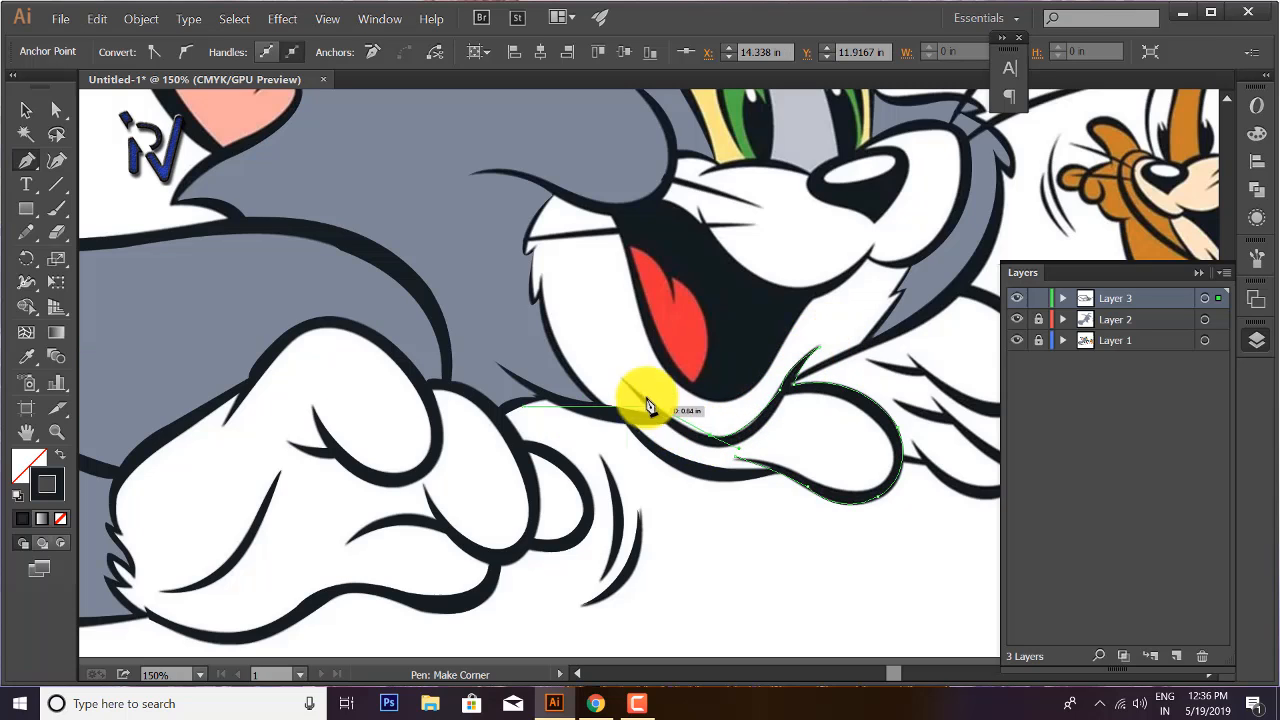
pyautogui.moveTo(623, 378); pyautogui.dragTo(565, 323)
pyautogui.keyDown('alt'); pyautogui.click(624, 379); pyautogui.keyUp('alt')
# - Trace back along the lower edge of the chin line and around the inner edge of the paw, closing the path
pyautogui.moveTo(720, 446); pyautogui.dragTo(781, 447)
pyautogui.keyDown('alt'); pyautogui.click(720, 446); pyautogui.keyUp('alt')
pyautogui.moveTo(785, 392); pyautogui.dragTo(811, 343)
pyautogui.keyDown('alt'); pyautogui.click(781, 389); pyautogui.keyUp('alt')
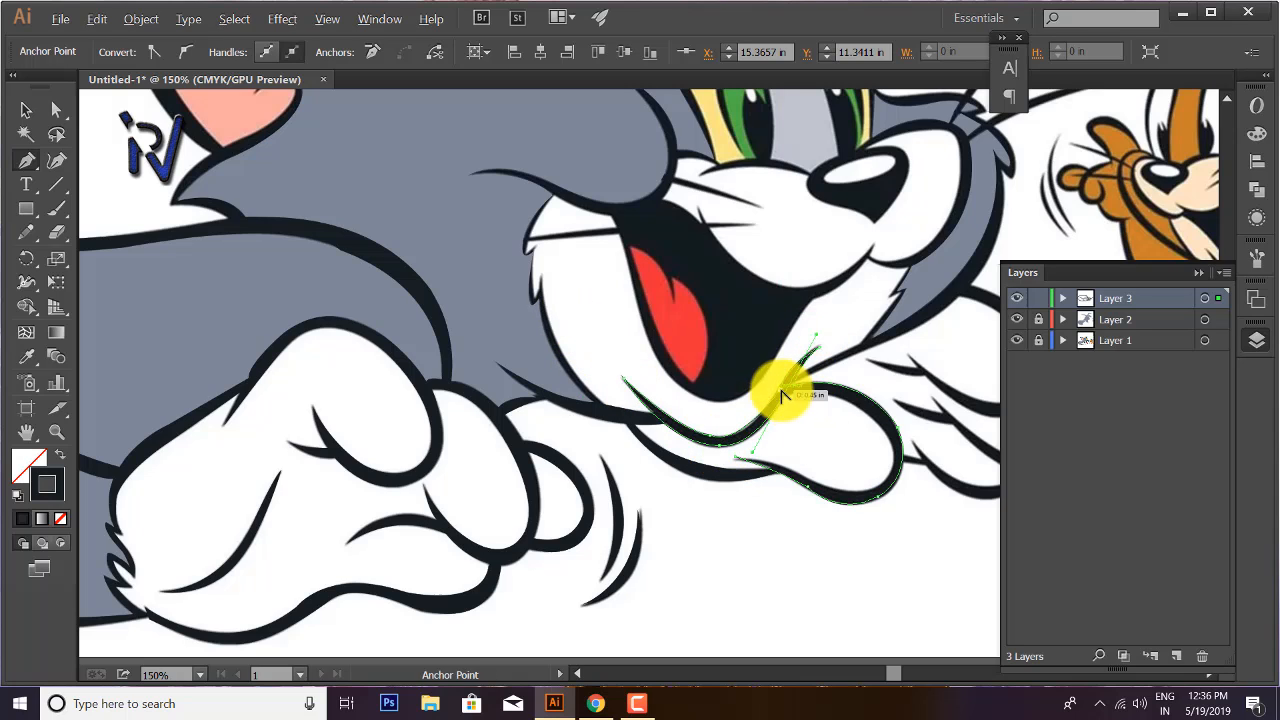
pyautogui.moveTo(892, 452); pyautogui.dragTo(916, 520)
pyautogui.keyDown('alt'); pyautogui.click(894, 454); pyautogui.keyUp('alt')
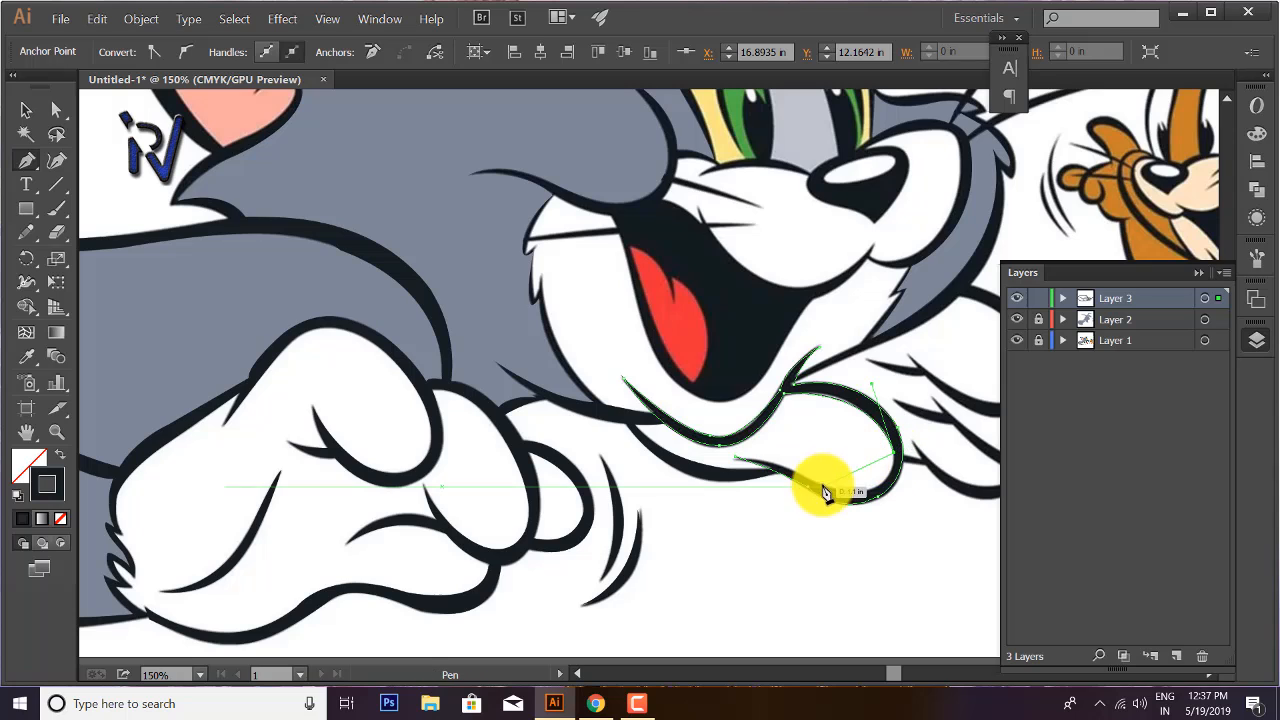
pyautogui.moveTo(822, 486); pyautogui.dragTo(711, 461)
pyautogui.keyDown('alt'); pyautogui.click(822, 487); pyautogui.keyUp('alt')
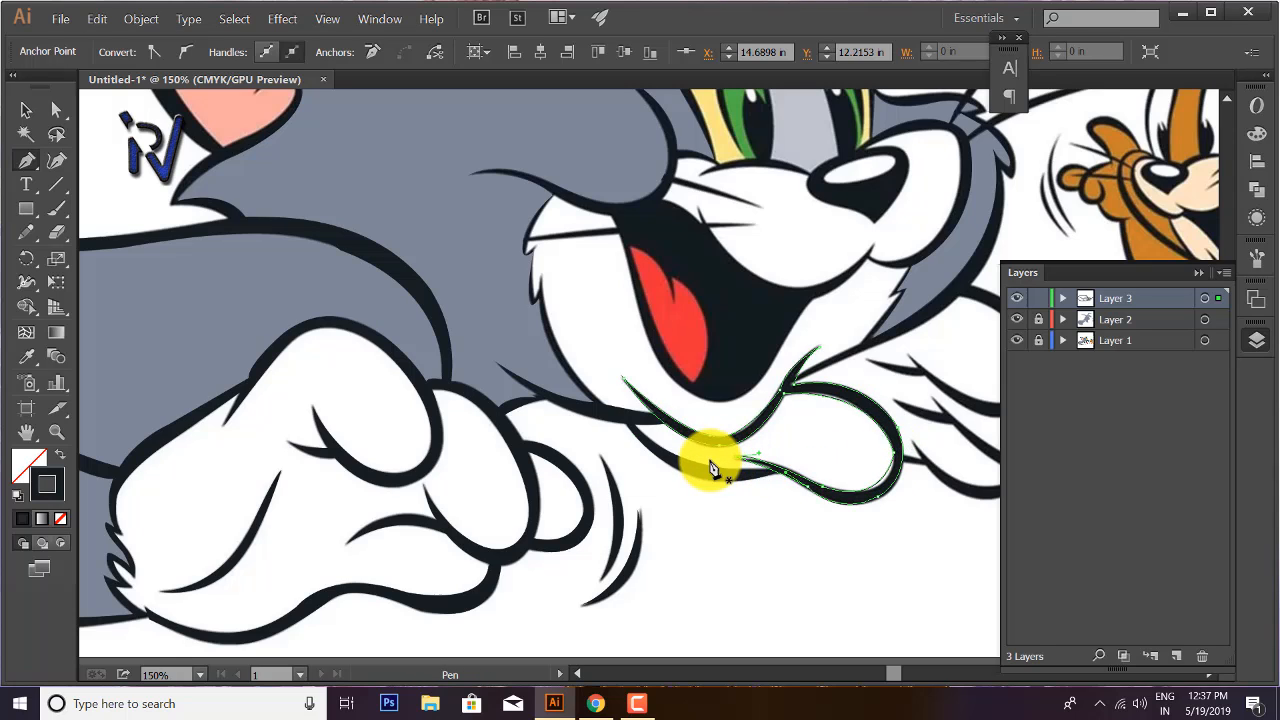
# - Give the closed paw and chin outline a dark fill with no stroke and deselect it
pyautogui.press('x')
pyautogui.click(823, 487)
pyautogui.hotkey('ctrl', 'z')
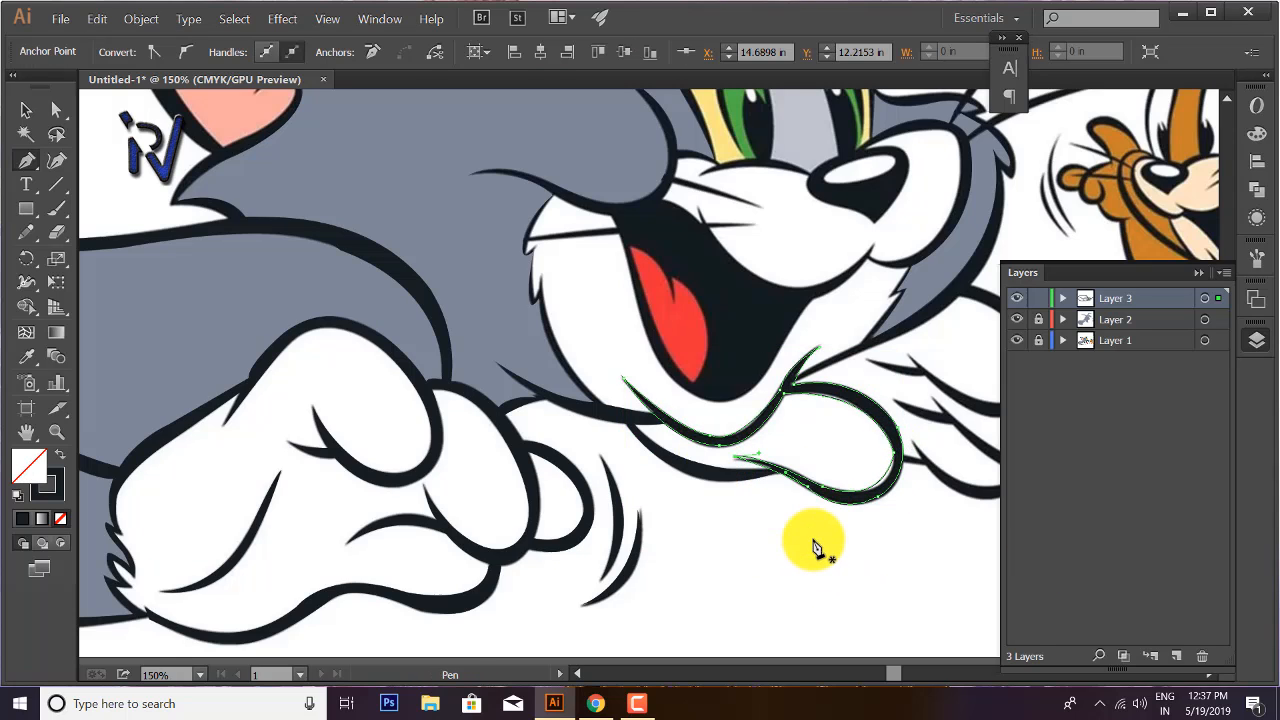
pyautogui.press('x')
pyautogui.click(488, 592)
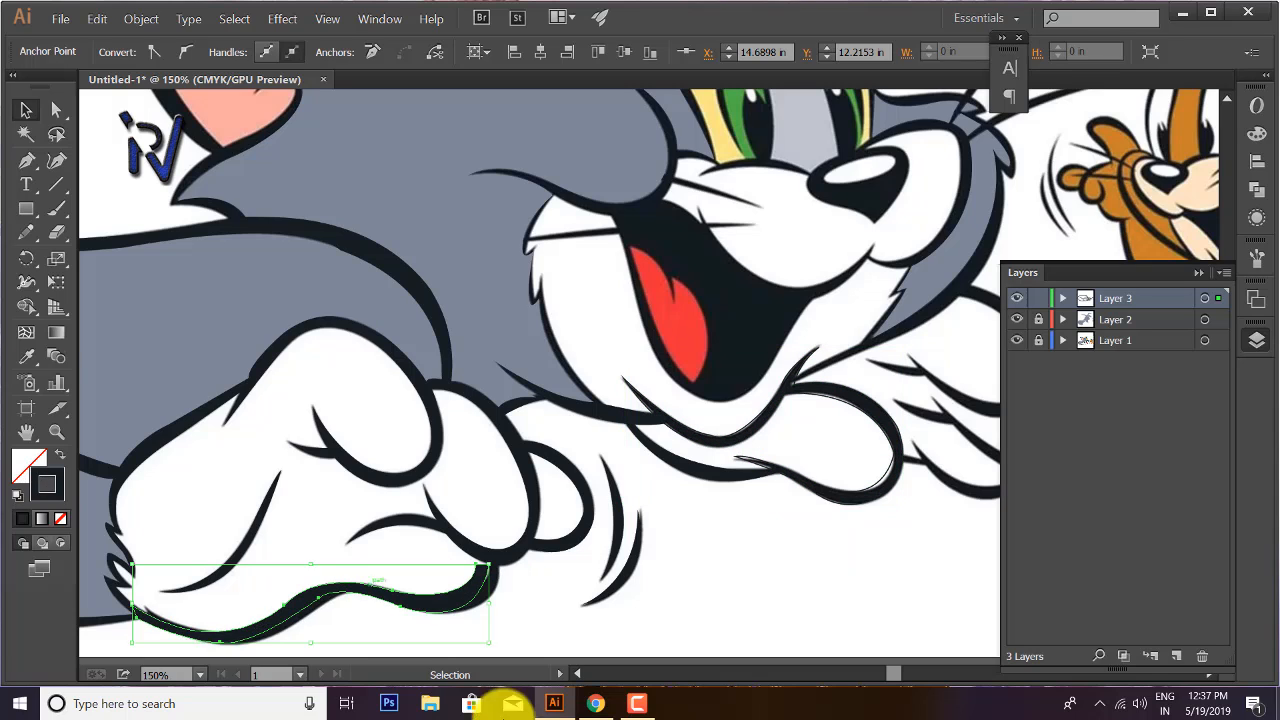
pyautogui.click(61, 453)
pyautogui.click(791, 534)
pyautogui.click(834, 502)
pyautogui.click(63, 457)
pyautogui.hotkey('ctrl', 'shift', 'a')
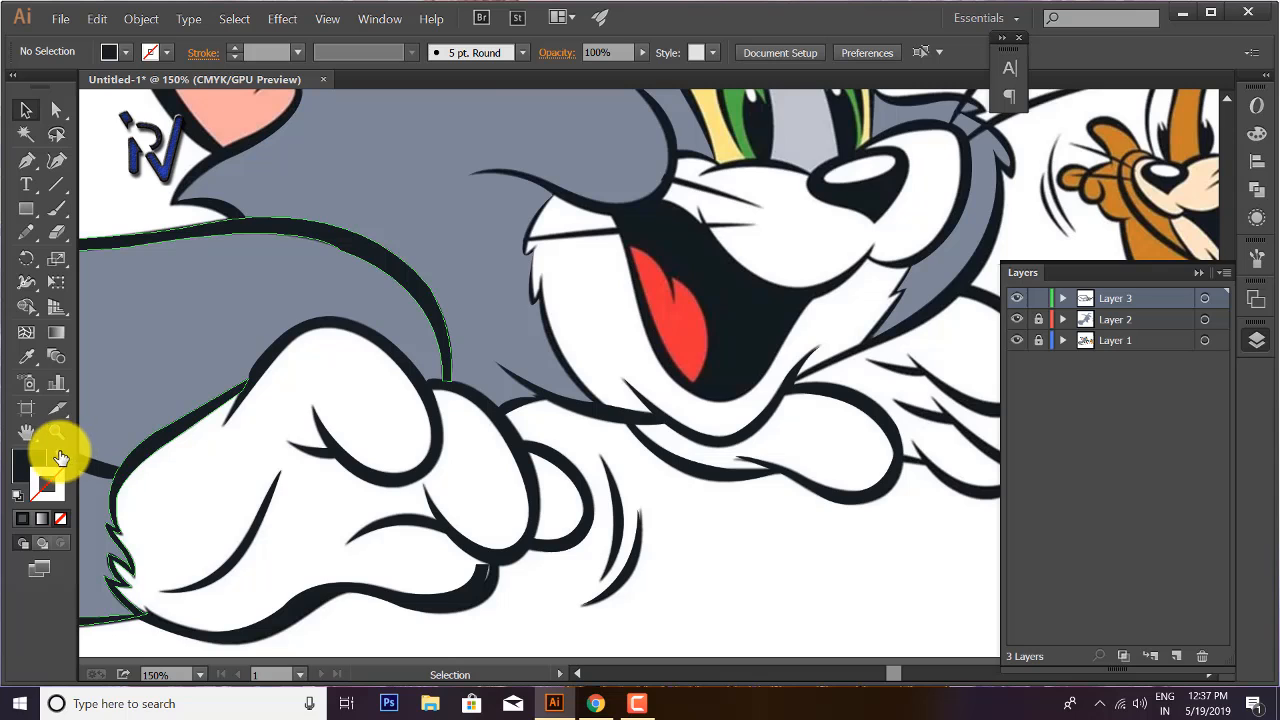
# - With a dark stroke and no fill, trace the inner edge of the upper fur tuft on the cat's cheek
pyautogui.moveTo(877, 544); pyautogui.dragTo(645, 613)
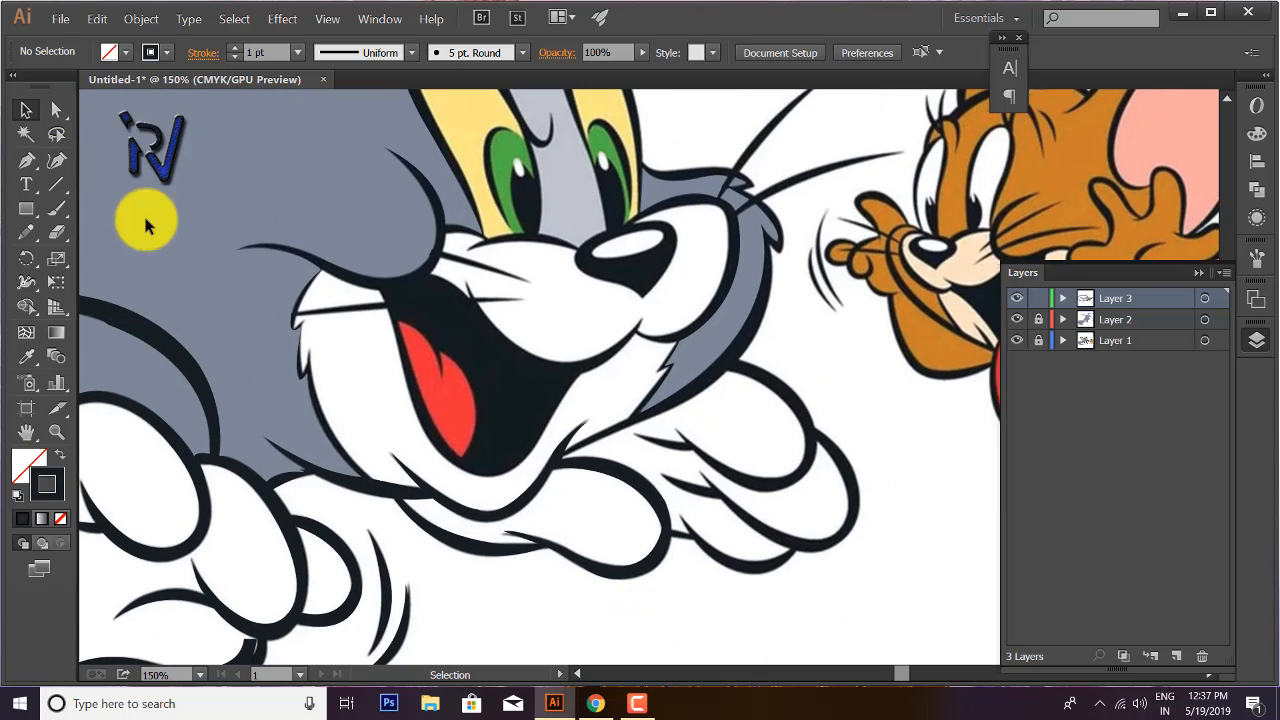
pyautogui.press('p')
pyautogui.scroll(6, 331, 285)
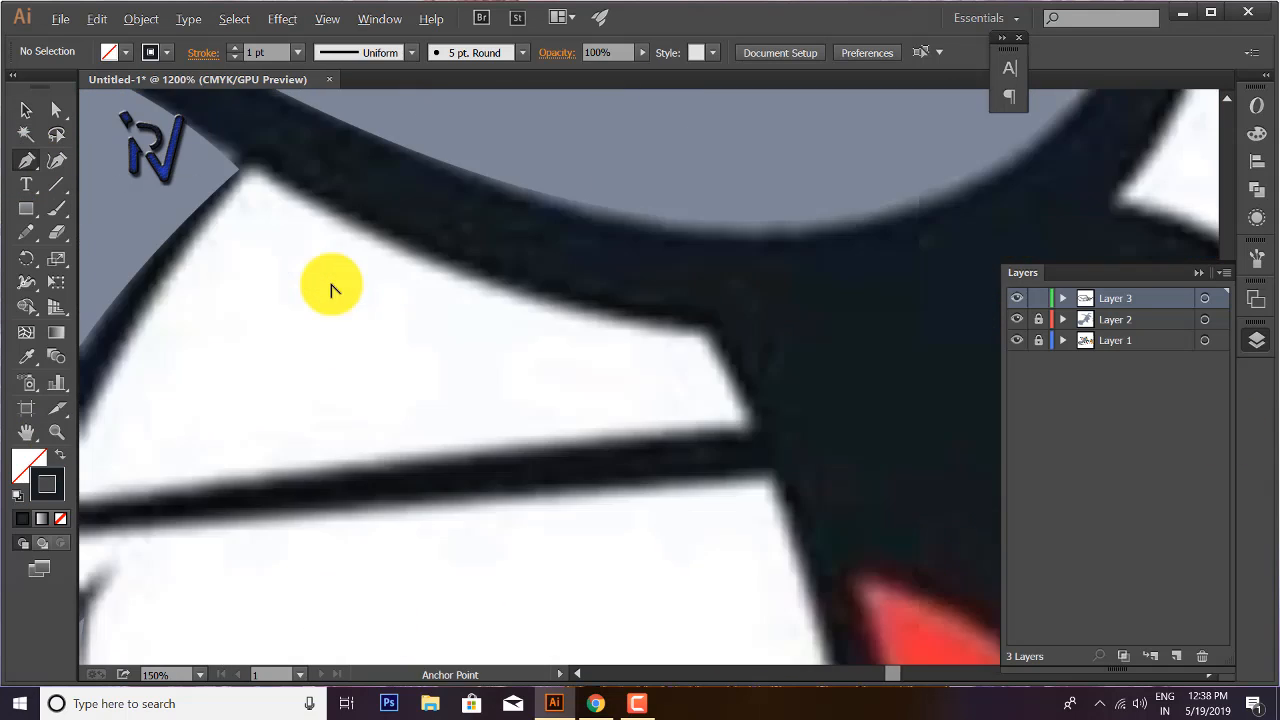
pyautogui.moveTo(331, 286); pyautogui.dragTo(604, 188)
pyautogui.scroll(-2, 576, 202)
pyautogui.click(575, 127)
pyautogui.moveTo(474, 352); pyautogui.dragTo(479, 431)
pyautogui.click(474, 352)
pyautogui.moveTo(510, 326); pyautogui.dragTo(540, 300)
pyautogui.click(510, 326)
# - Continue the path along the inner edge of the lower cheek tuft up to its pointed notch
pyautogui.moveTo(480, 488); pyautogui.dragTo(524, 566)
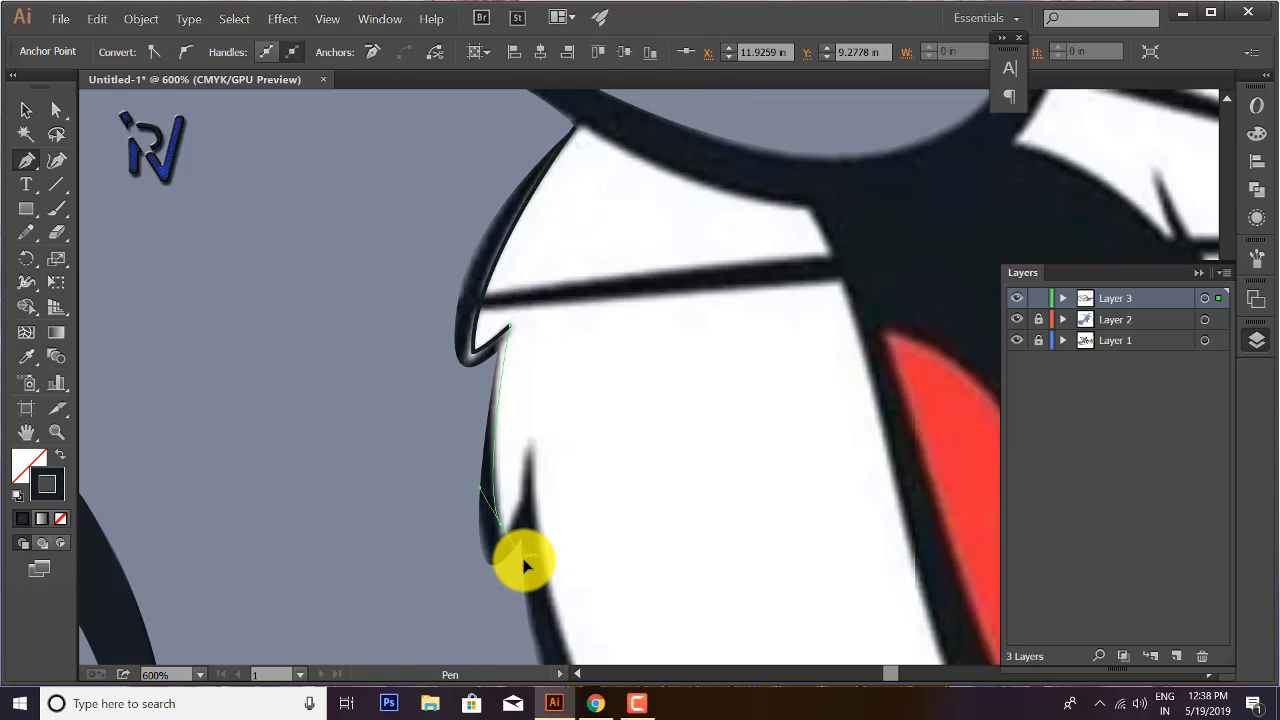
pyautogui.click(507, 535)
pyautogui.moveTo(525, 414); pyautogui.dragTo(546, 360)
pyautogui.click(525, 450)
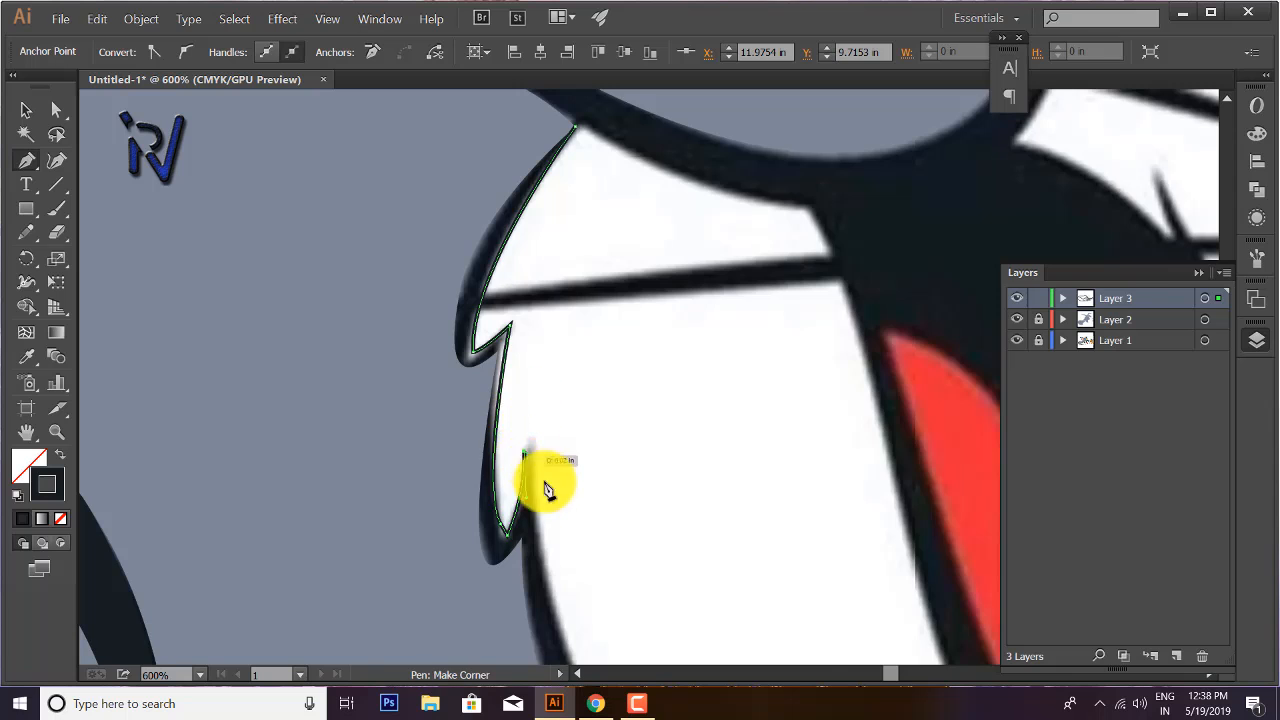
# - Continue the path down the inner edge of the cheek outline until it meets the neck crease
pyautogui.press('space')
pyautogui.moveTo(591, 577); pyautogui.dragTo(548, 384)
pyautogui.moveTo(529, 475); pyautogui.dragTo(462, 395)
pyautogui.moveTo(460, 398); pyautogui.dragTo(500, 459)
pyautogui.click(472, 412)
pyautogui.press('space')
pyautogui.moveTo(620, 630); pyautogui.dragTo(458, 410)
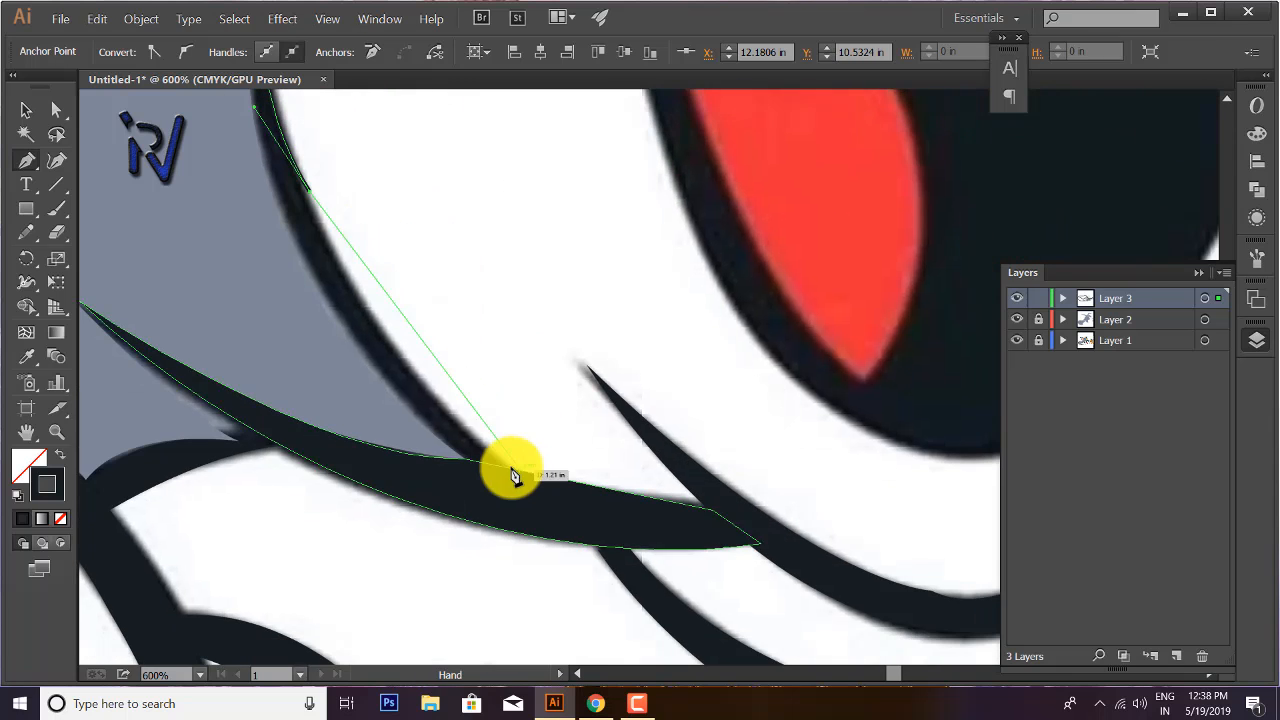
pyautogui.moveTo(509, 466); pyautogui.dragTo(671, 581)
pyautogui.click(508, 470)
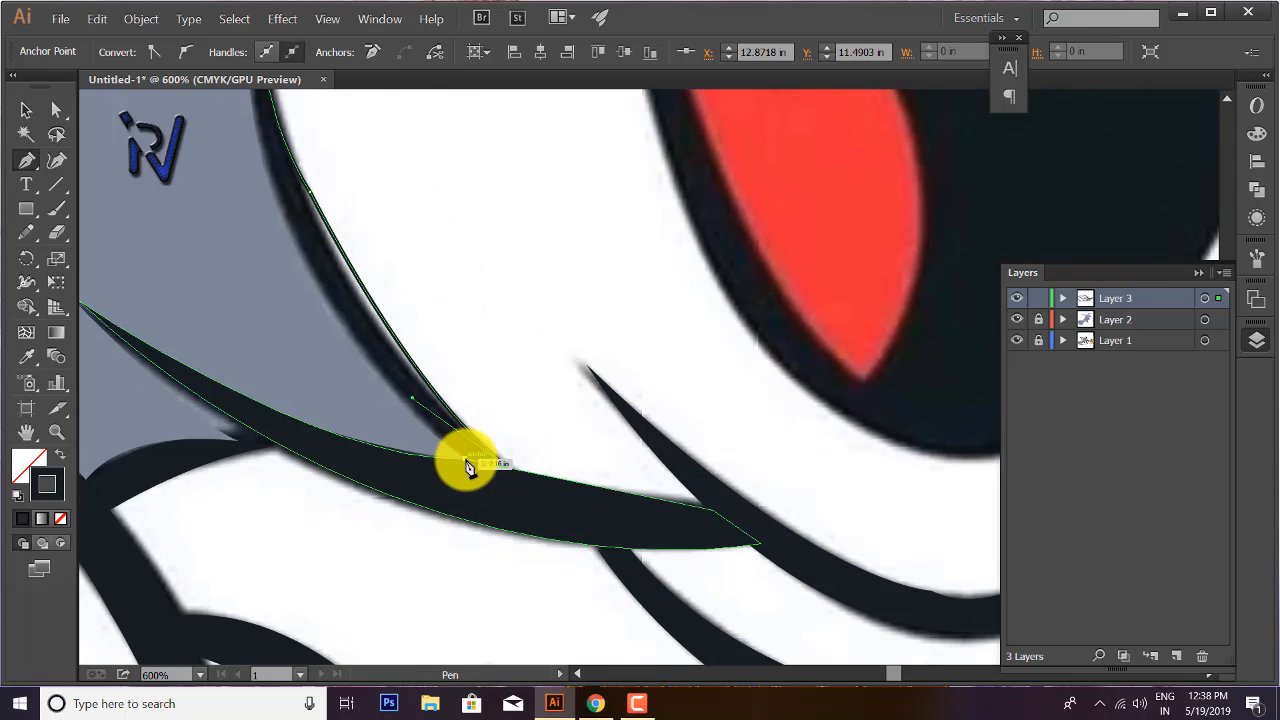
pyautogui.click(466, 459)
# - Trace the outer edge of the cheek outline back up from the neck crease and around the lower tuft
pyautogui.press('space')
pyautogui.moveTo(310, 170); pyautogui.dragTo(487, 296)
pyautogui.moveTo(443, 240); pyautogui.dragTo(377, 219)
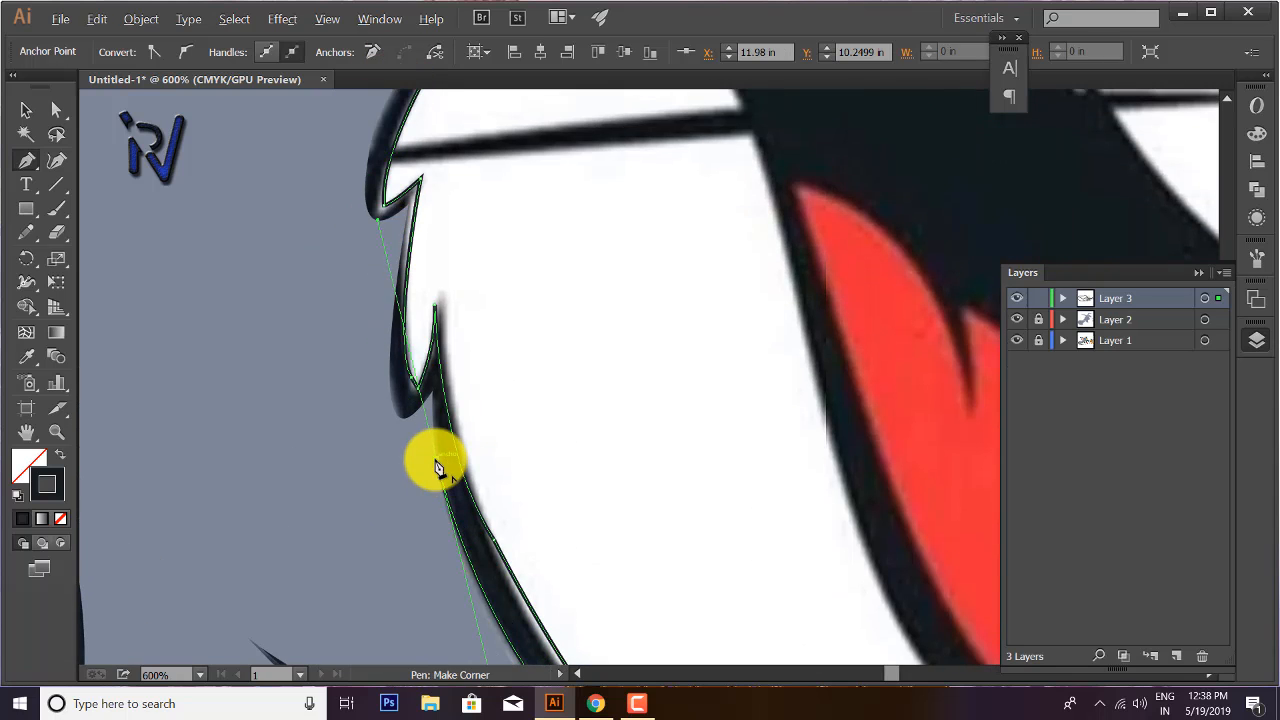
pyautogui.click(436, 459)
pyautogui.click(433, 390)
pyautogui.moveTo(390, 376); pyautogui.dragTo(392, 331)
pyautogui.moveTo(385, 285); pyautogui.dragTo(386, 291)
pyautogui.click(390, 376)
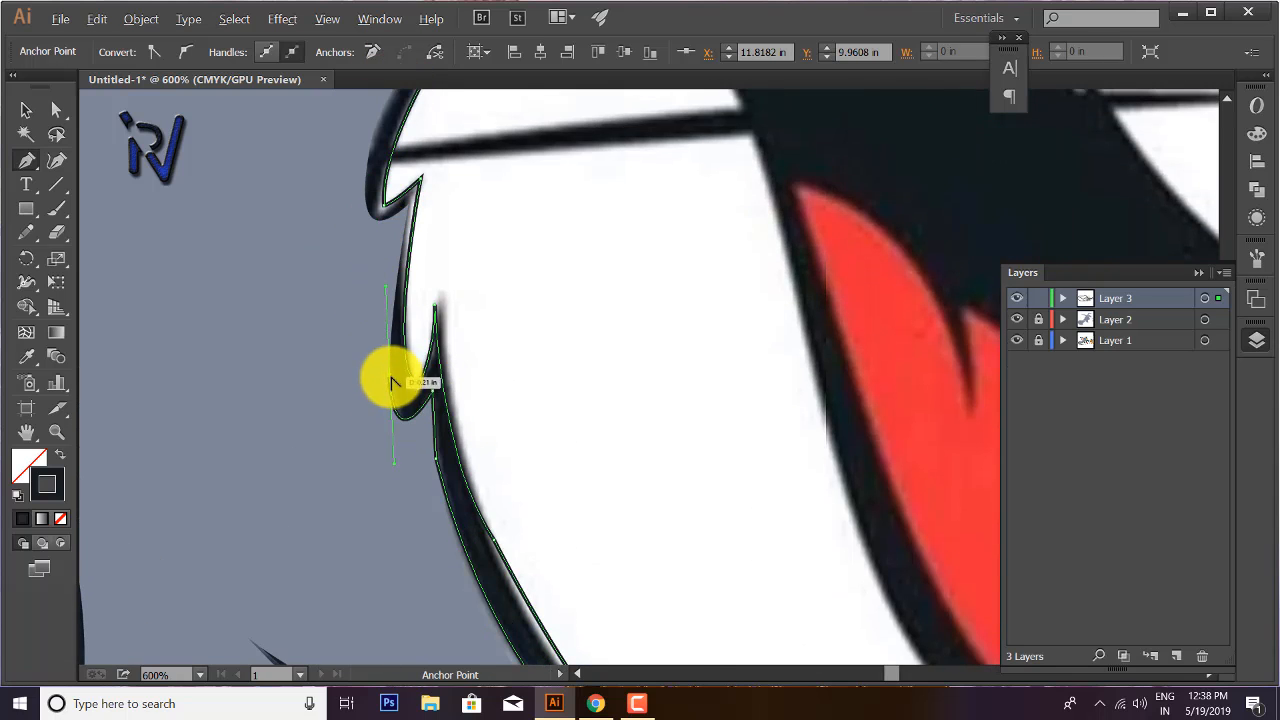
# - Trace the outer edge of the upper tuft to close the path, give it a dark fill with no stroke and deselect it
pyautogui.scroll(-1, 390, 376)
pyautogui.click(404, 262)
pyautogui.moveTo(376, 246); pyautogui.dragTo(377, 205)
pyautogui.click(376, 247)
pyautogui.press('space')
pyautogui.moveTo(456, 113); pyautogui.dragTo(531, 137)
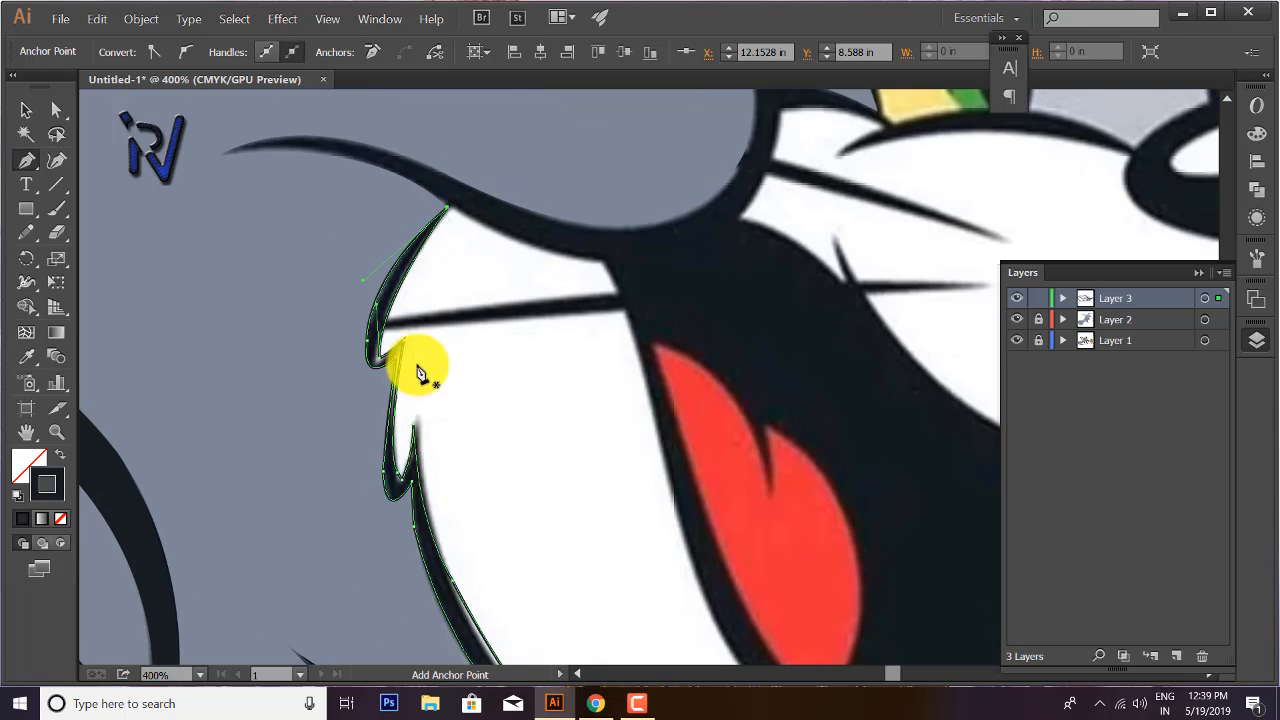
pyautogui.press('v')
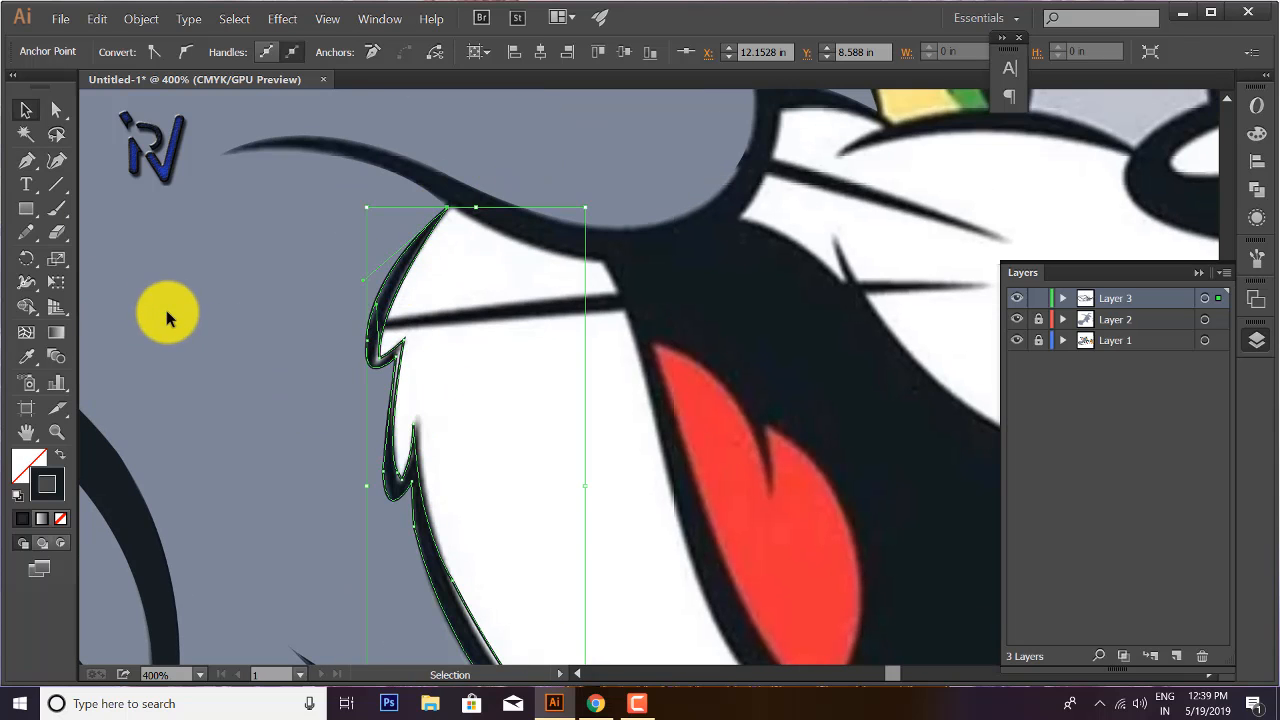
pyautogui.click(60, 454)
pyautogui.click(502, 385)
# - With a dark stroke and no fill, trace the lower edge of the curved cheek line from its pointed tip to above the mouth
pyautogui.hotkey('ctrl', '0')
pyautogui.scroll(2, 662, 533)
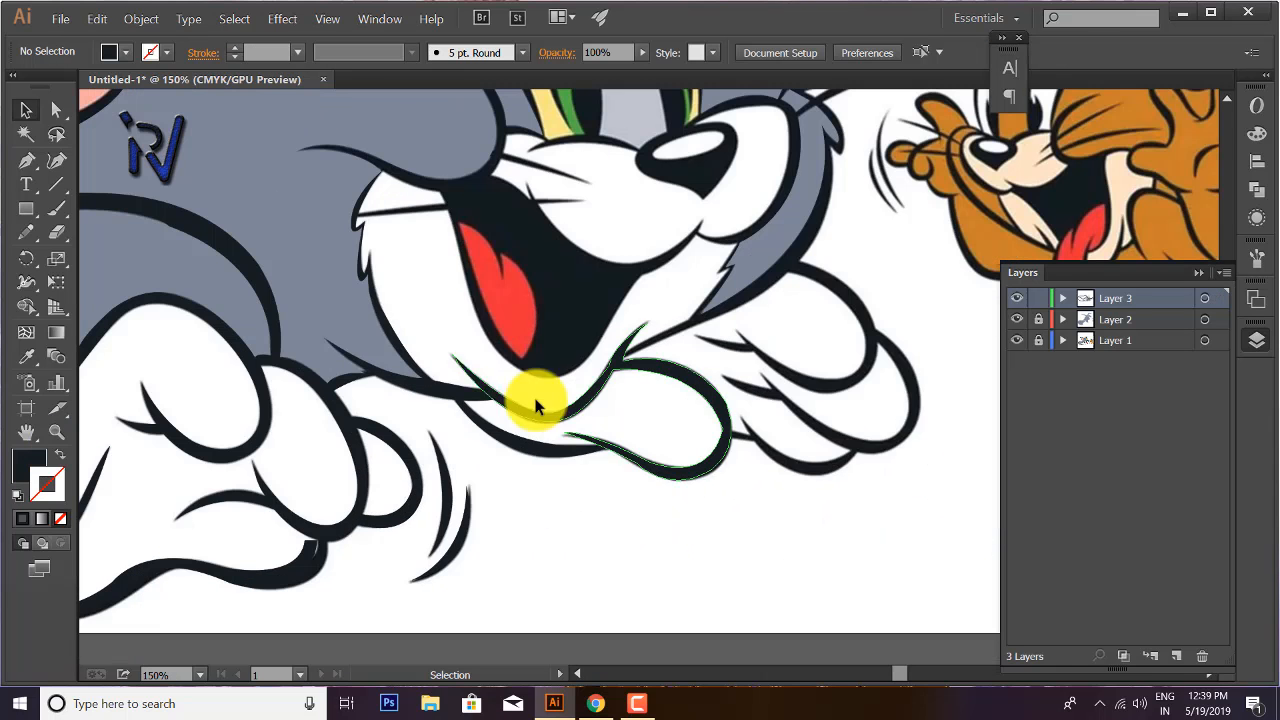
pyautogui.scroll(2, 474, 180)
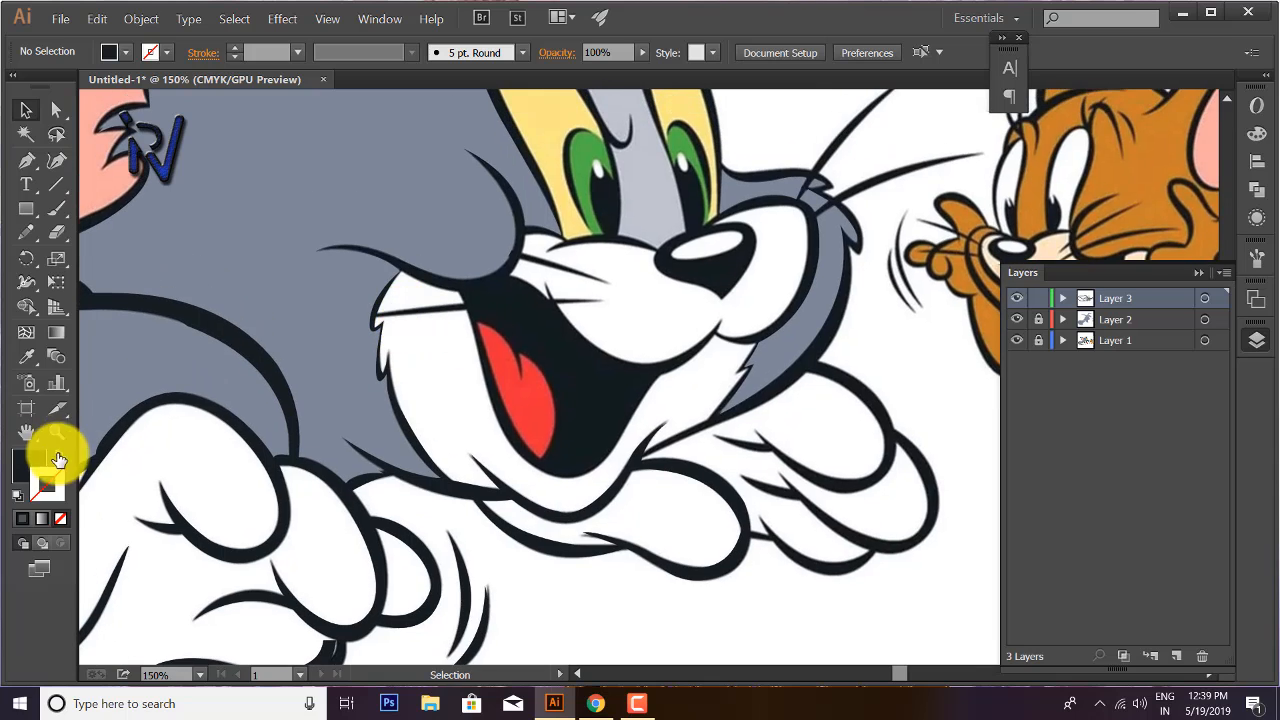
pyautogui.click(60, 454)
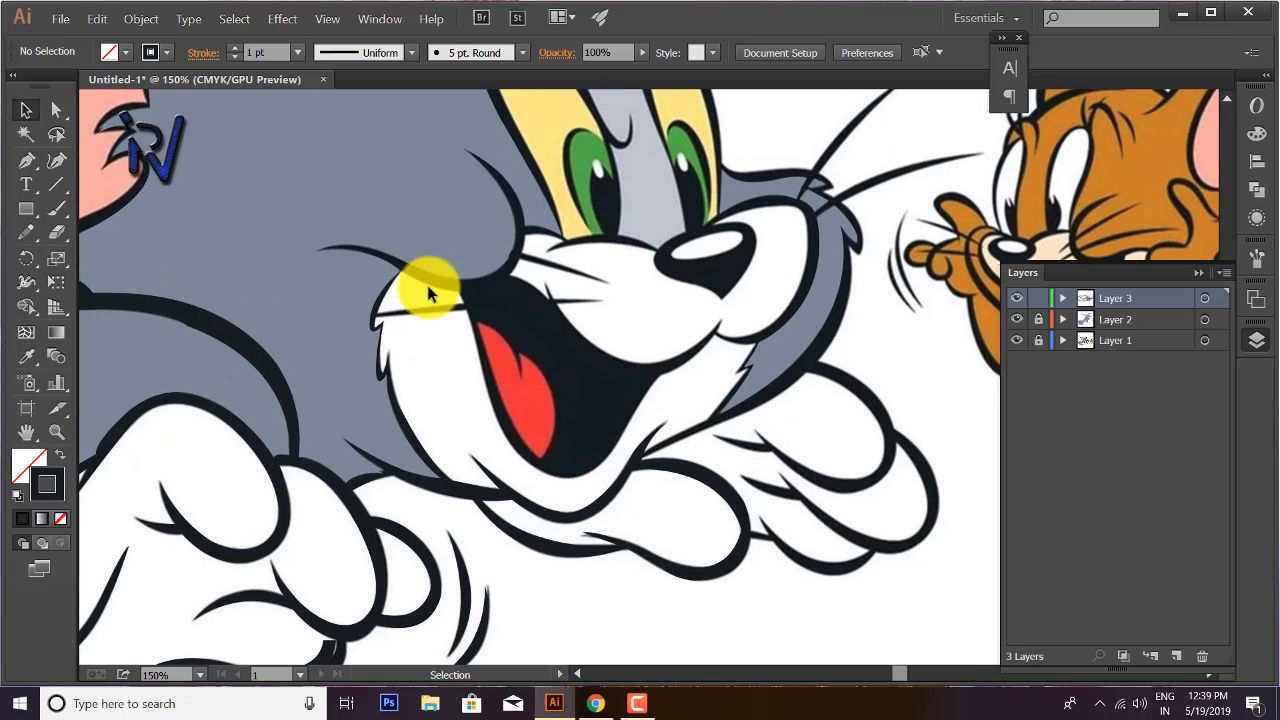
pyautogui.scroll(3, 318, 265)
pyautogui.click(313, 242)
pyautogui.moveTo(537, 296); pyautogui.dragTo(597, 366)
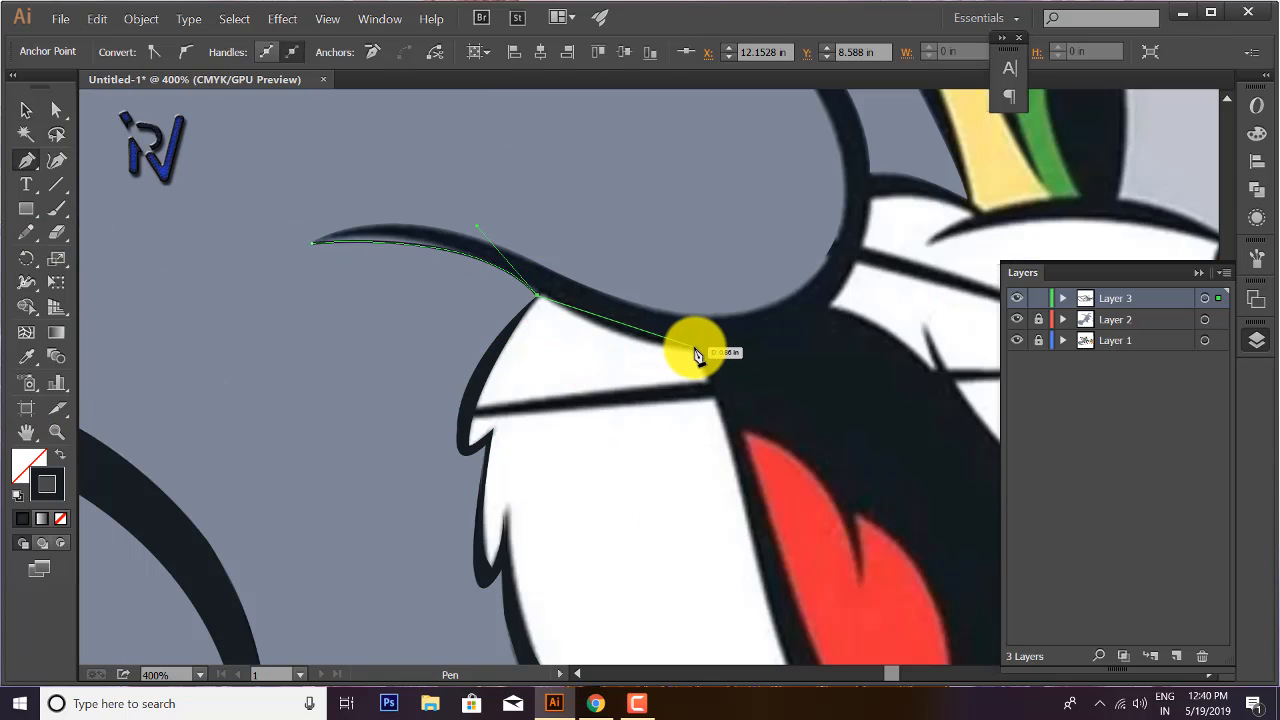
pyautogui.moveTo(694, 347); pyautogui.dragTo(731, 338)
pyautogui.click(694, 347)
# - Continue the path around the outer edge of the rounded cheek up to the pointed tip beside the eye
pyautogui.moveTo(571, 365); pyautogui.dragTo(306, 498)
pyautogui.moveTo(605, 331); pyautogui.dragTo(627, 182)
pyautogui.click(605, 331)
pyautogui.moveTo(559, 216); pyautogui.dragTo(612, 357)
pyautogui.moveTo(494, 242); pyautogui.dragTo(309, 150)
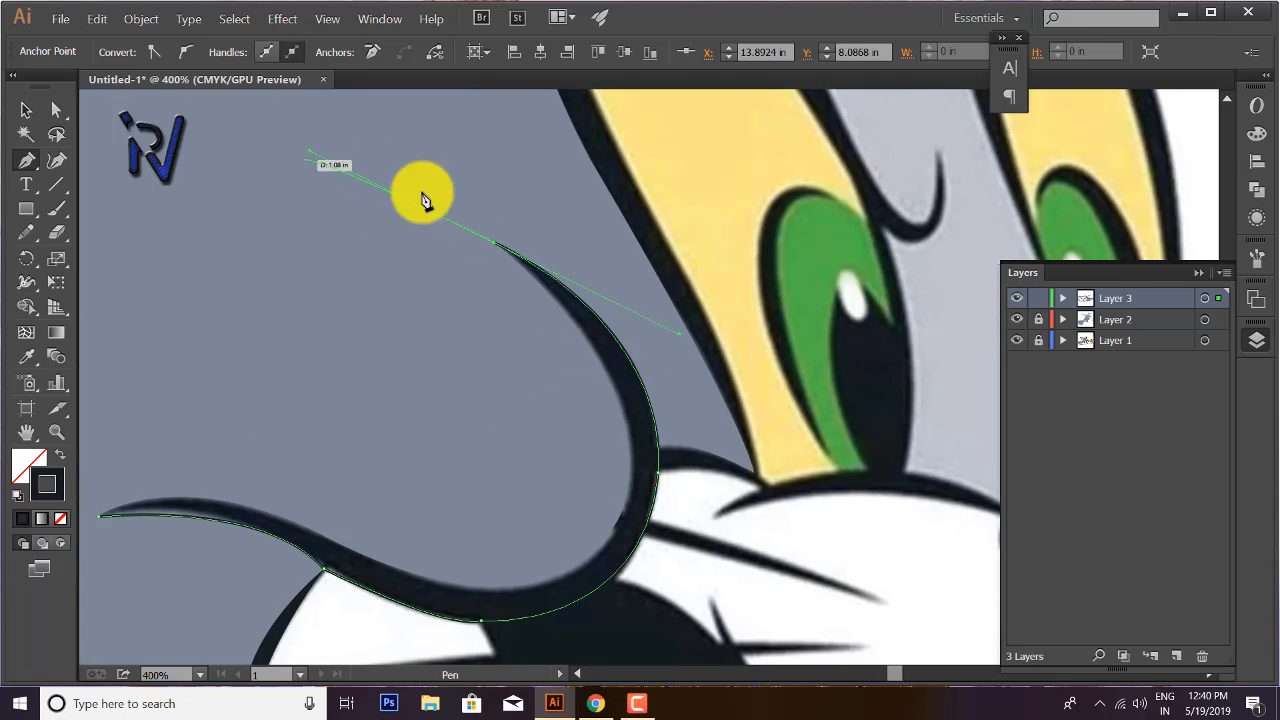
pyautogui.click(494, 242)
# - Trace the inner edge of the cheek line back to its start, give the closed path a dark fill with no stroke and deselect it
pyautogui.scroll(-2, 634, 509)
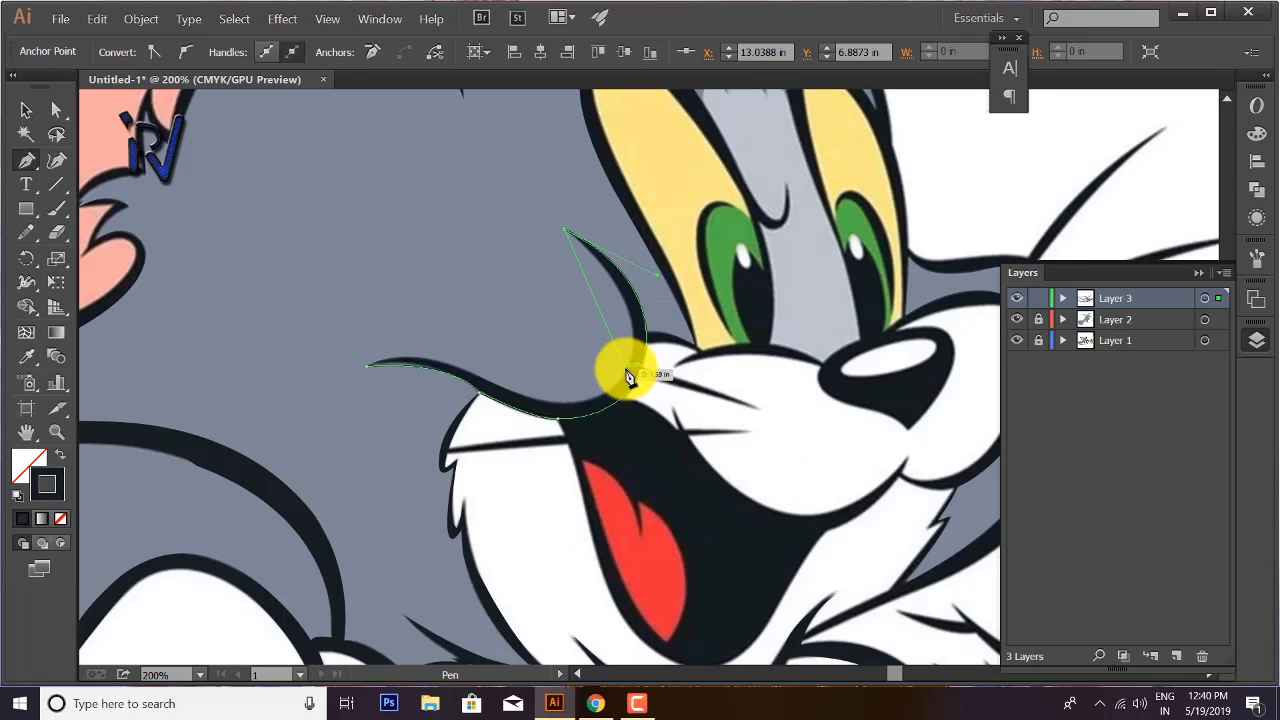
pyautogui.moveTo(626, 369); pyautogui.dragTo(597, 443)
pyautogui.click(626, 370)
pyautogui.moveTo(470, 371); pyautogui.dragTo(346, 296)
pyautogui.click(470, 371)
pyautogui.moveTo(367, 367); pyautogui.dragTo(322, 389)
pyautogui.hotkey('shift', 'x')
pyautogui.press('v')
pyautogui.click(297, 295)
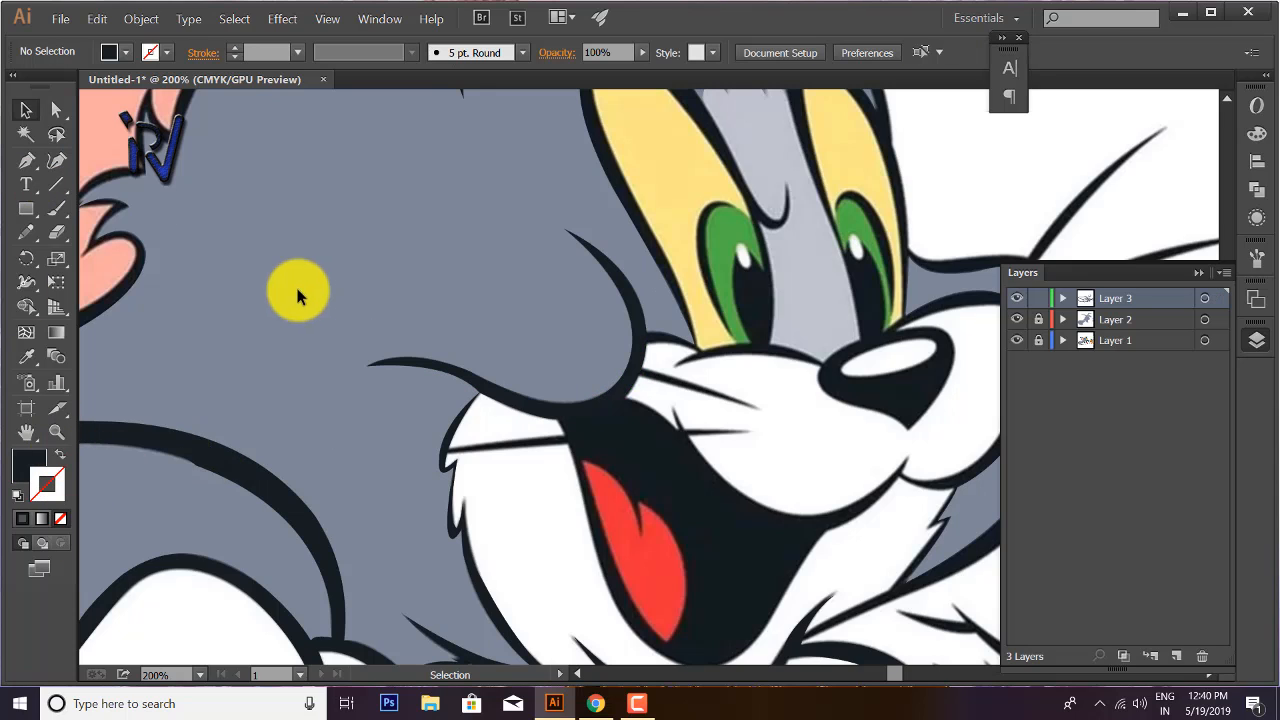
# - Trace the straight whisker across the white cheek fur as a closed dark-filled path and deselect it
pyautogui.click(450, 460)
pyautogui.click(567, 438)
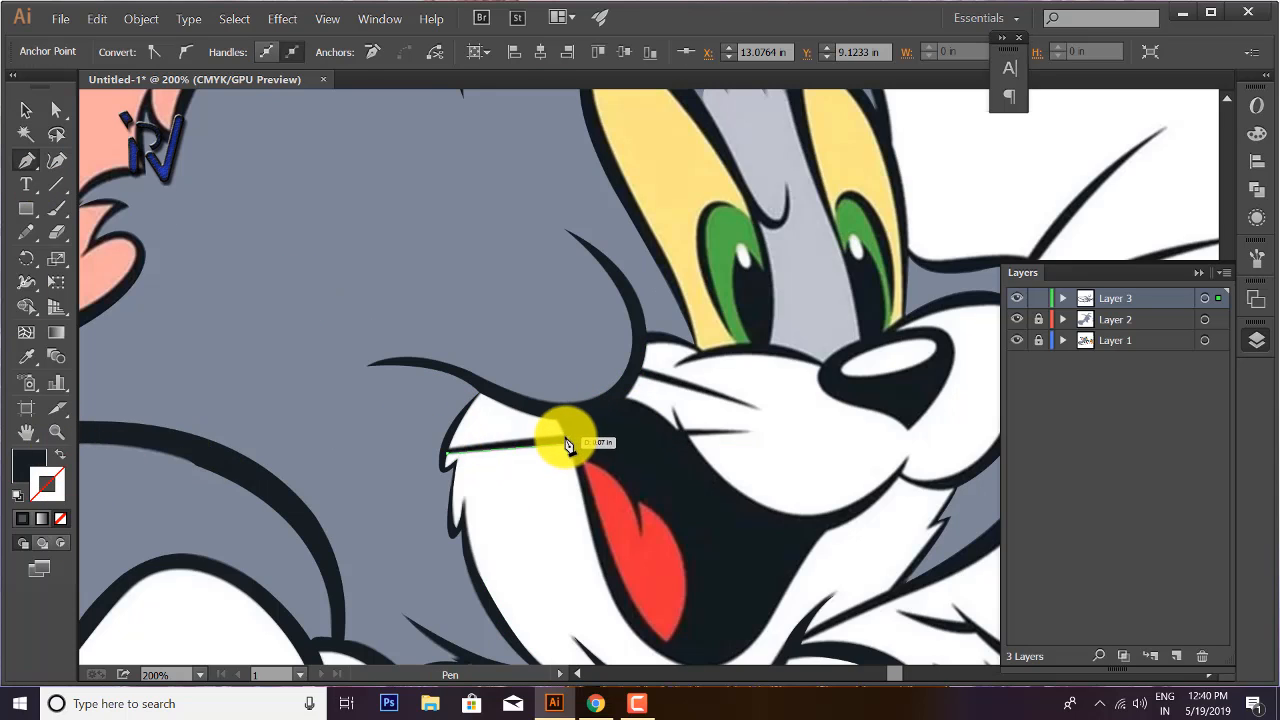
pyautogui.click(448, 454)
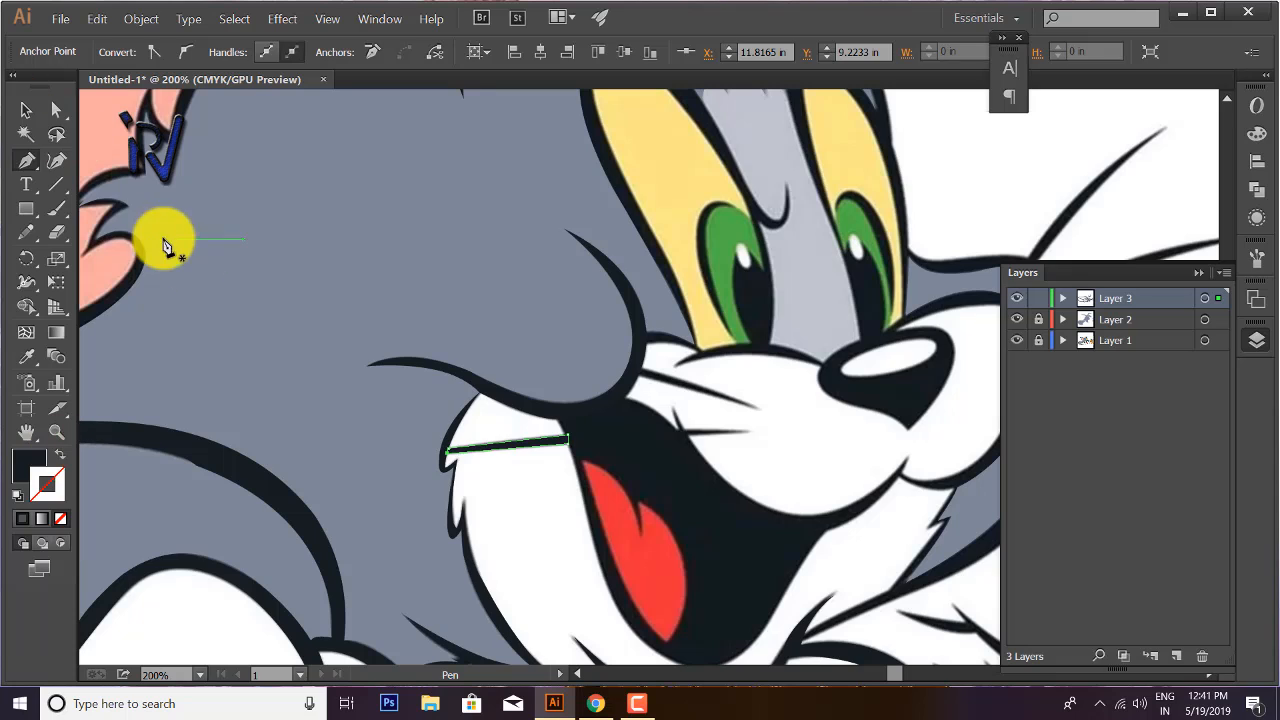
pyautogui.press('v')
pyautogui.click(300, 290)
# - Trace the upper whisker line on the muzzle beside the rounded cheek as a closed dark-filled path and deselect it
pyautogui.click(640, 374)
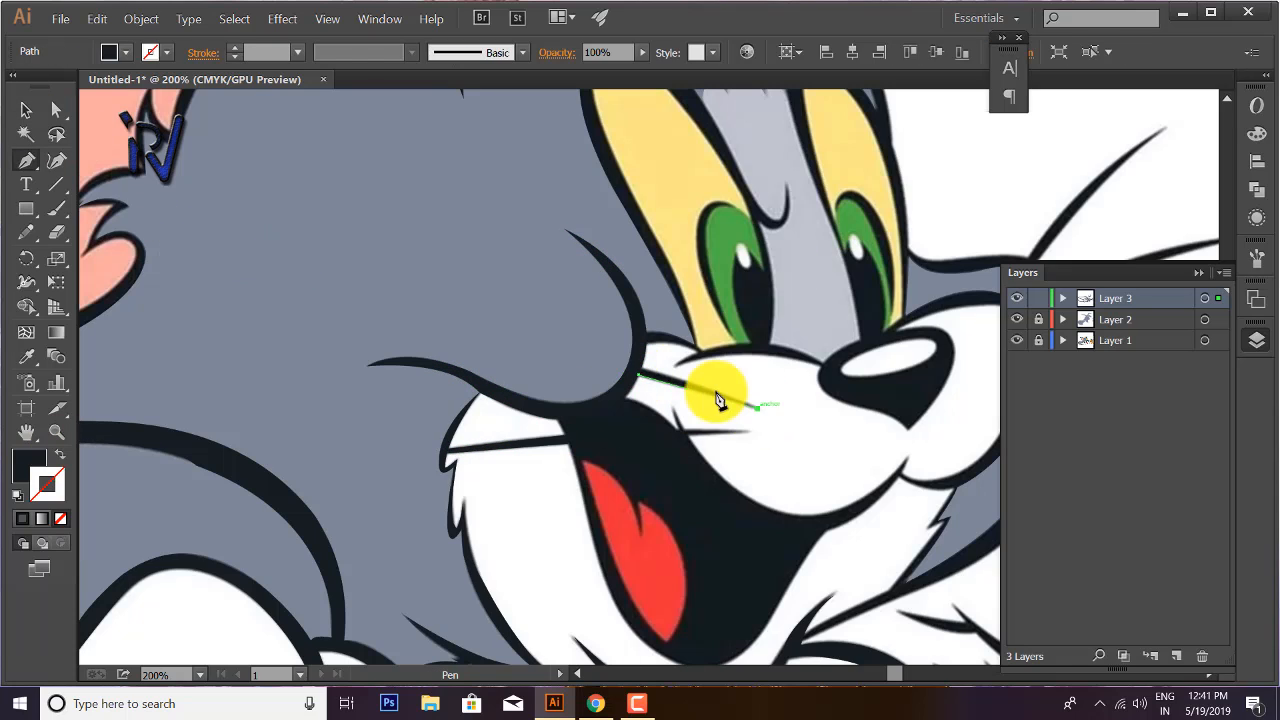
pyautogui.click(757, 407)
pyautogui.click(640, 372)
pyautogui.press('v')
pyautogui.click(795, 432)
pyautogui.press('b')
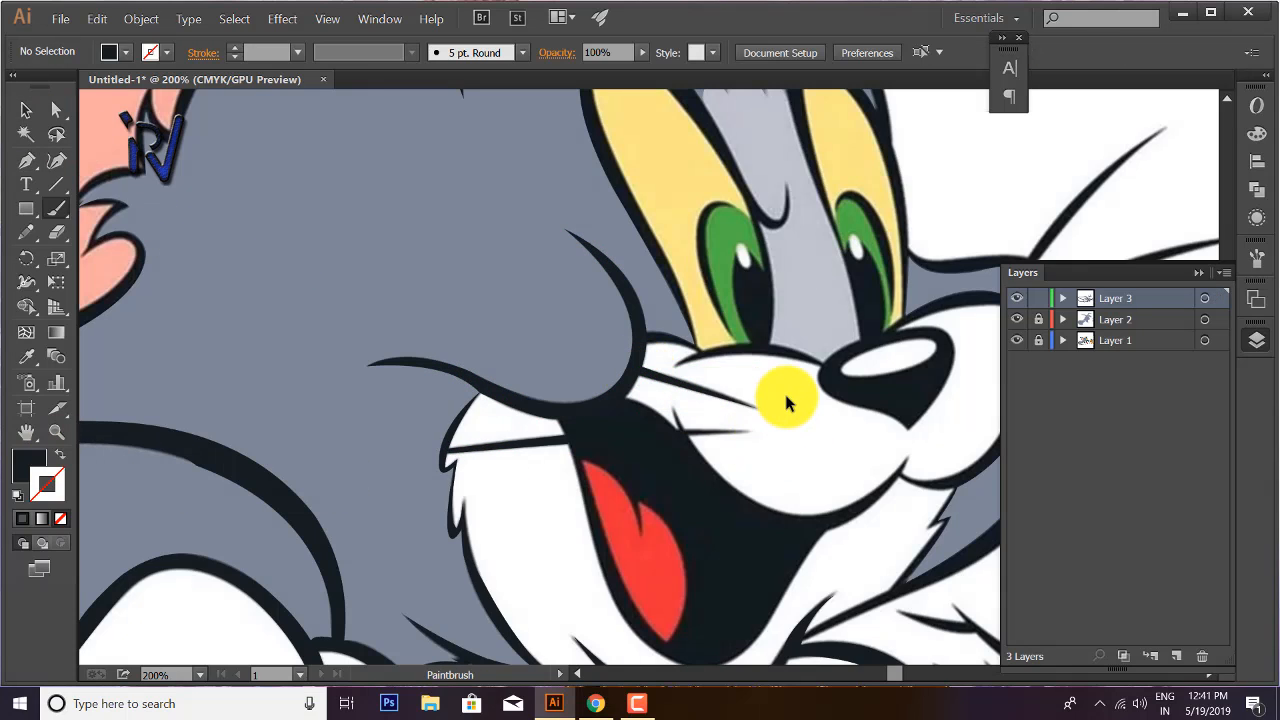
# - Trace the short curved line between the rounded cheek and the eye as a closed path, give it a dark fill with no stroke and deselect it
pyautogui.click(61, 455)
pyautogui.moveTo(579, 273); pyautogui.dragTo(454, 417)
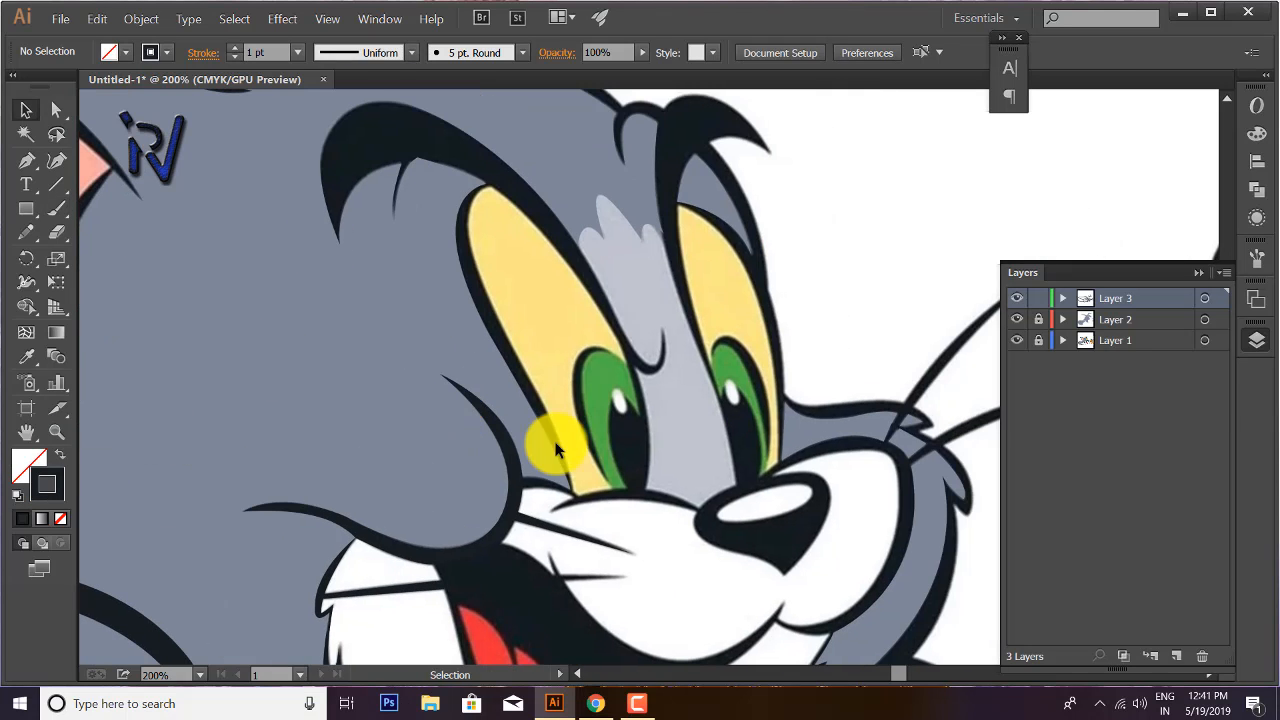
pyautogui.press('p')
pyautogui.click(522, 490)
pyautogui.click(584, 511)
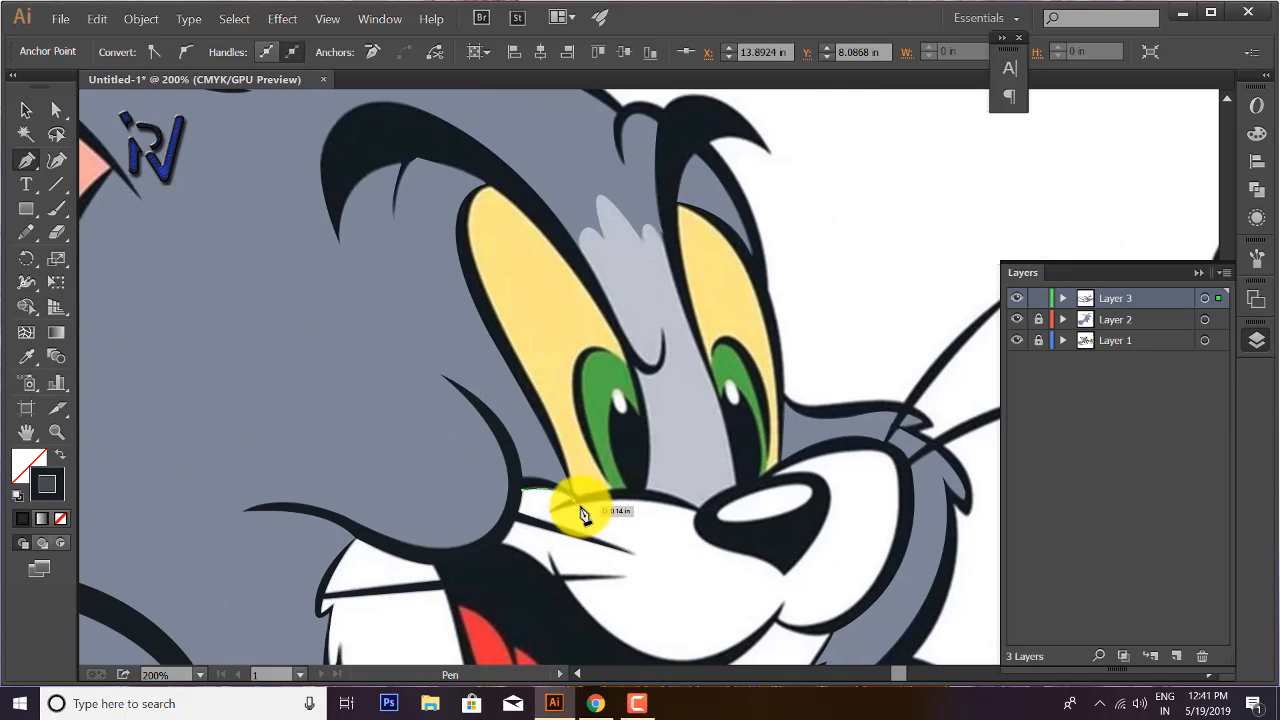
pyautogui.click(577, 497)
pyautogui.moveTo(522, 478); pyautogui.dragTo(511, 478)
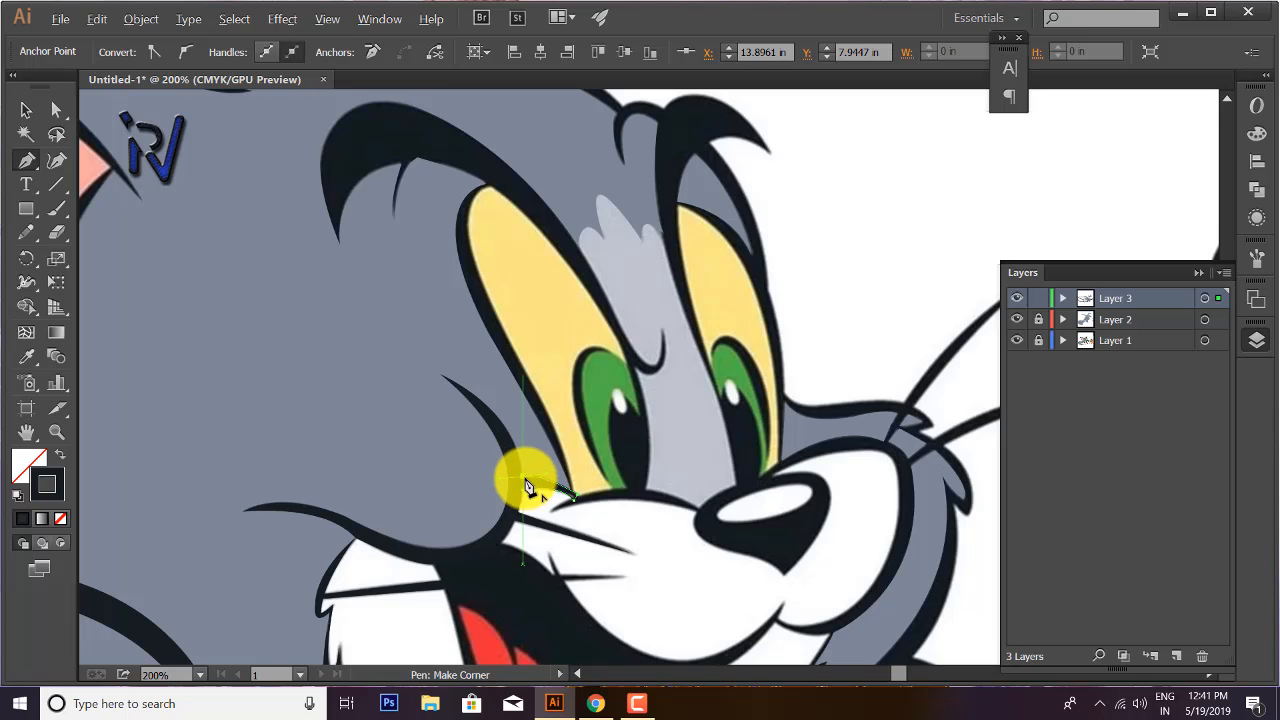
pyautogui.press('c')
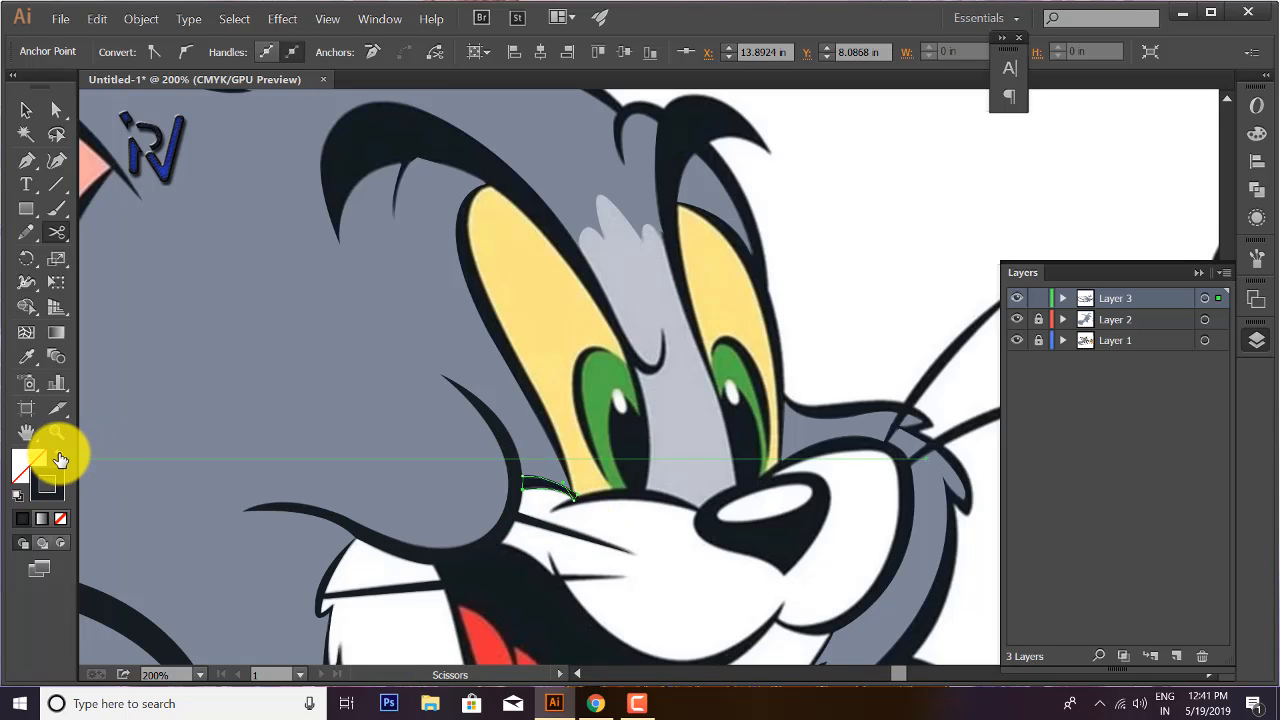
pyautogui.click(59, 454)
pyautogui.click(26, 111)
pyautogui.click(271, 349)
pyautogui.click(20, 467)
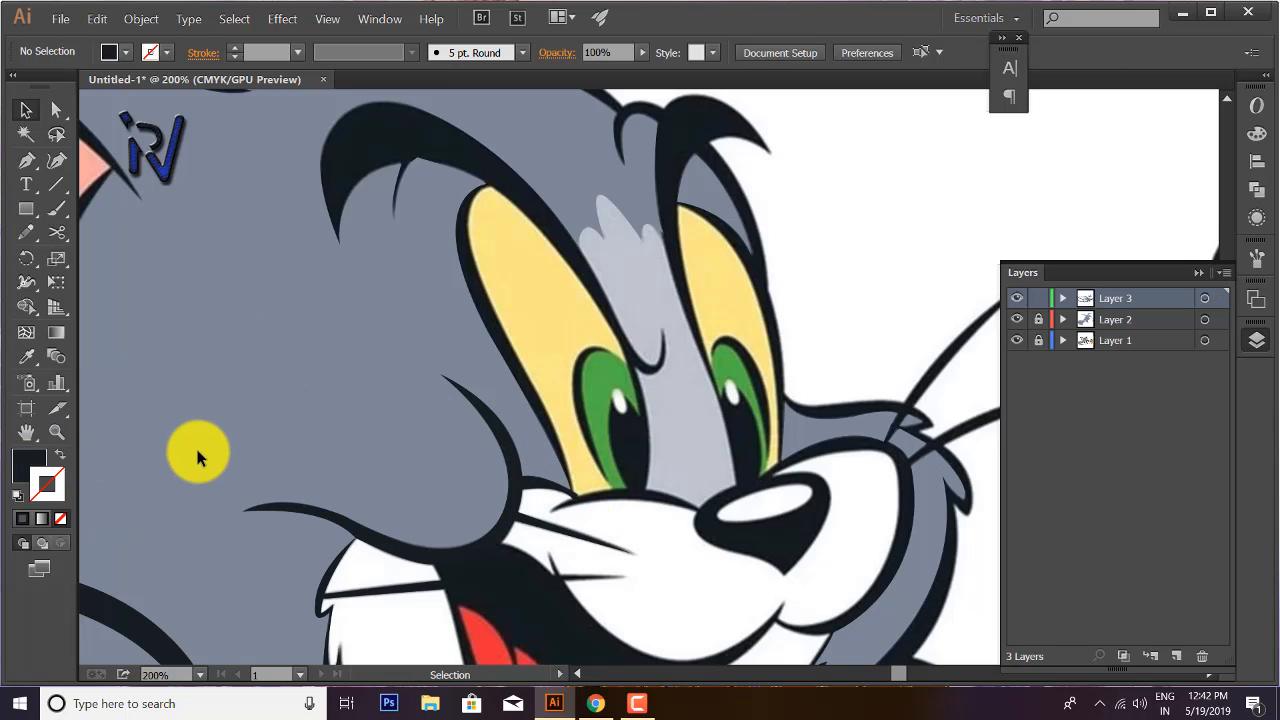
# - Trace the dark outline along the outer edge of the left eye as a closed path with a dark fill and no stroke
pyautogui.press('p')
pyautogui.hotkey('shift', 'x')
pyautogui.click(570, 491)
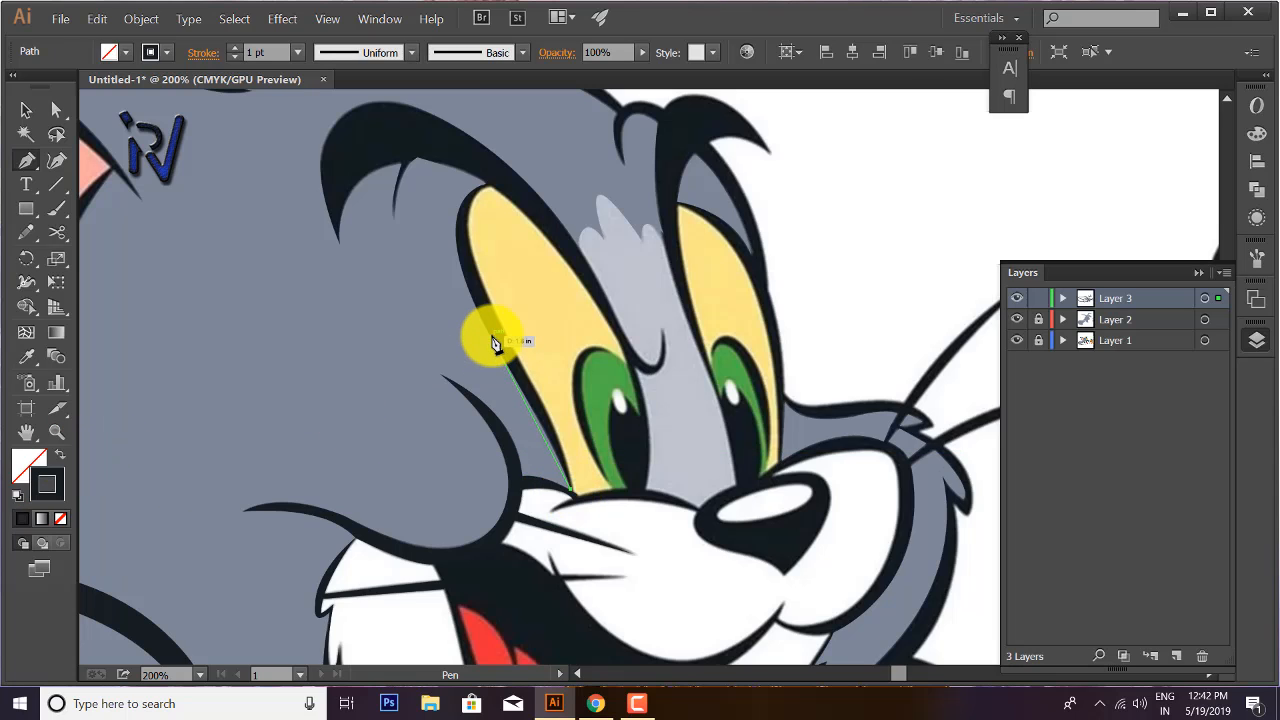
pyautogui.moveTo(493, 345); pyautogui.dragTo(457, 292)
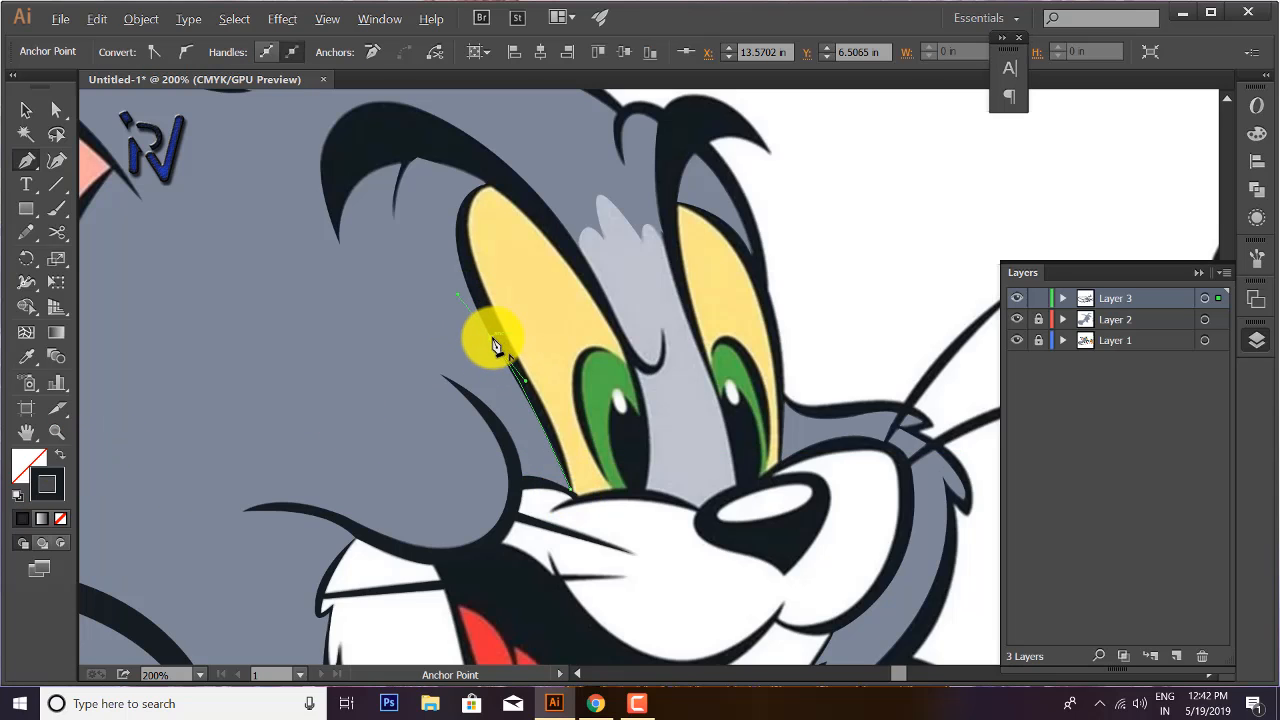
pyautogui.moveTo(489, 190); pyautogui.dragTo(557, 158)
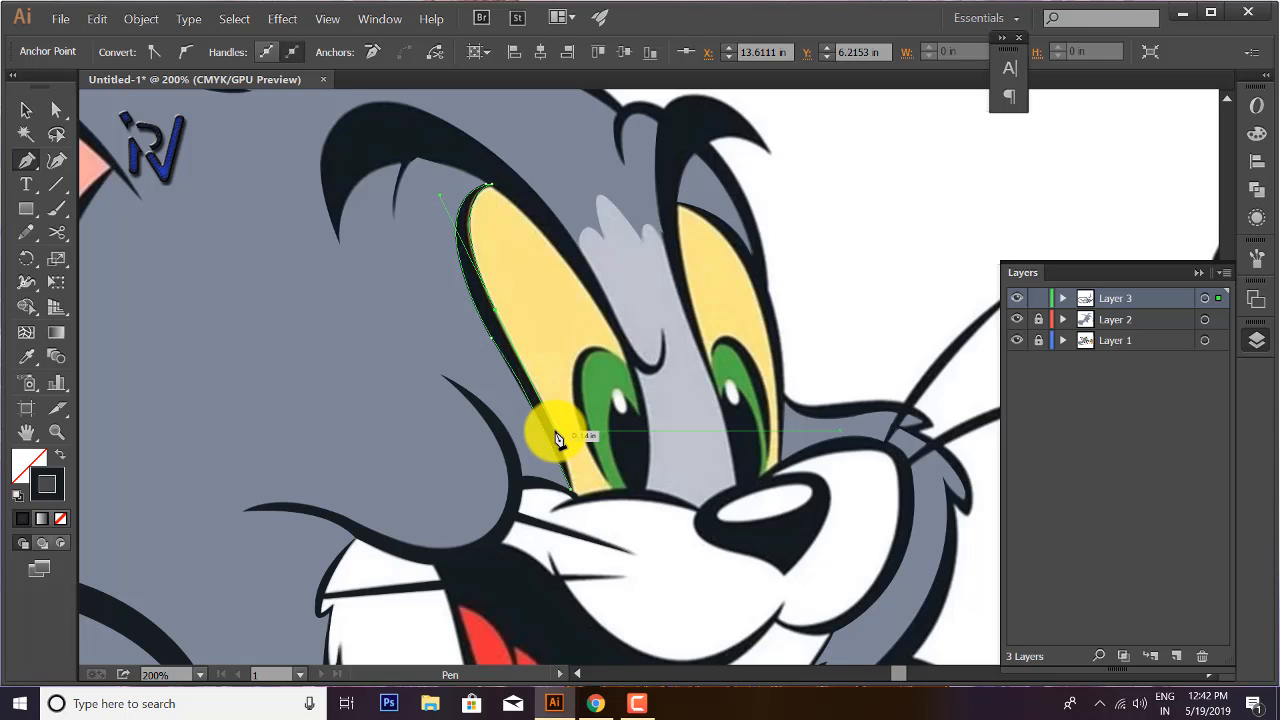
pyautogui.click(572, 490)
pyautogui.click(61, 455)
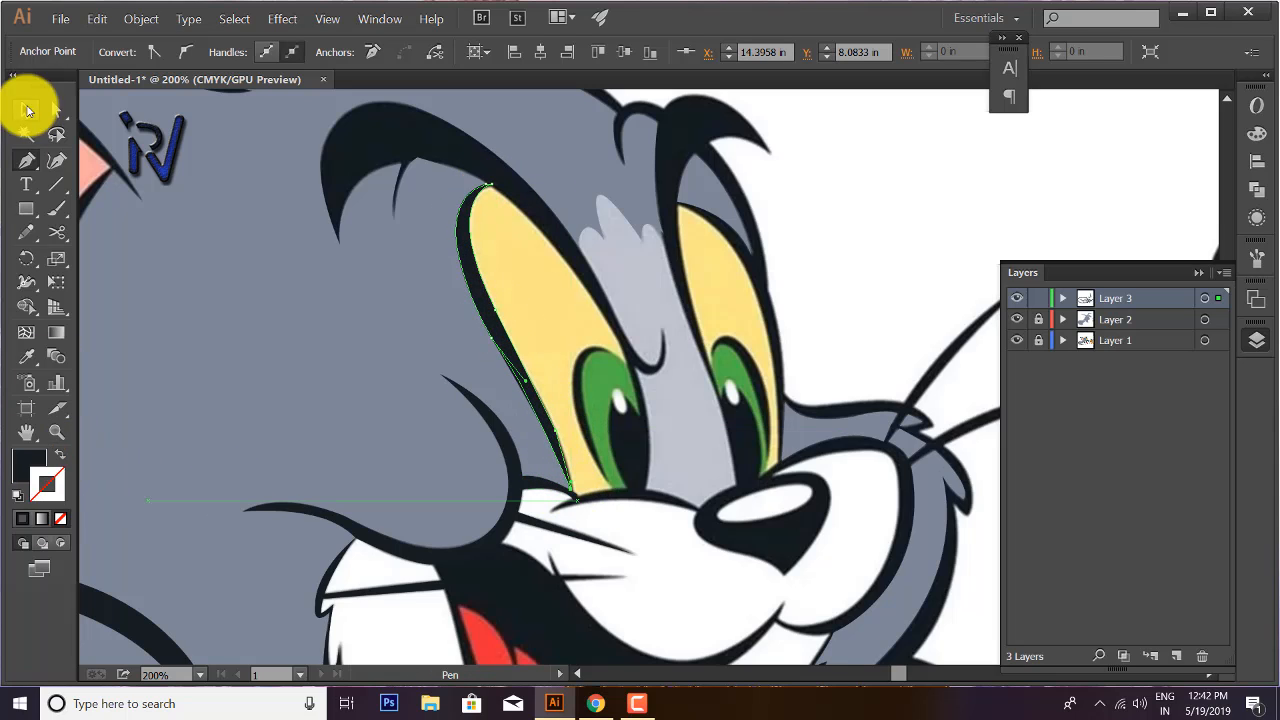
pyautogui.click(27, 109)
# - Trace the lower edge of the left eyebrow, including its small hair line, down along the eye to the hook between the eyes
pyautogui.click(61, 455)
pyautogui.press('p')
pyautogui.click(340, 244)
pyautogui.moveTo(401, 163); pyautogui.dragTo(497, 196)
pyautogui.click(401, 163)
pyautogui.click(421, 158)
pyautogui.click(486, 183)
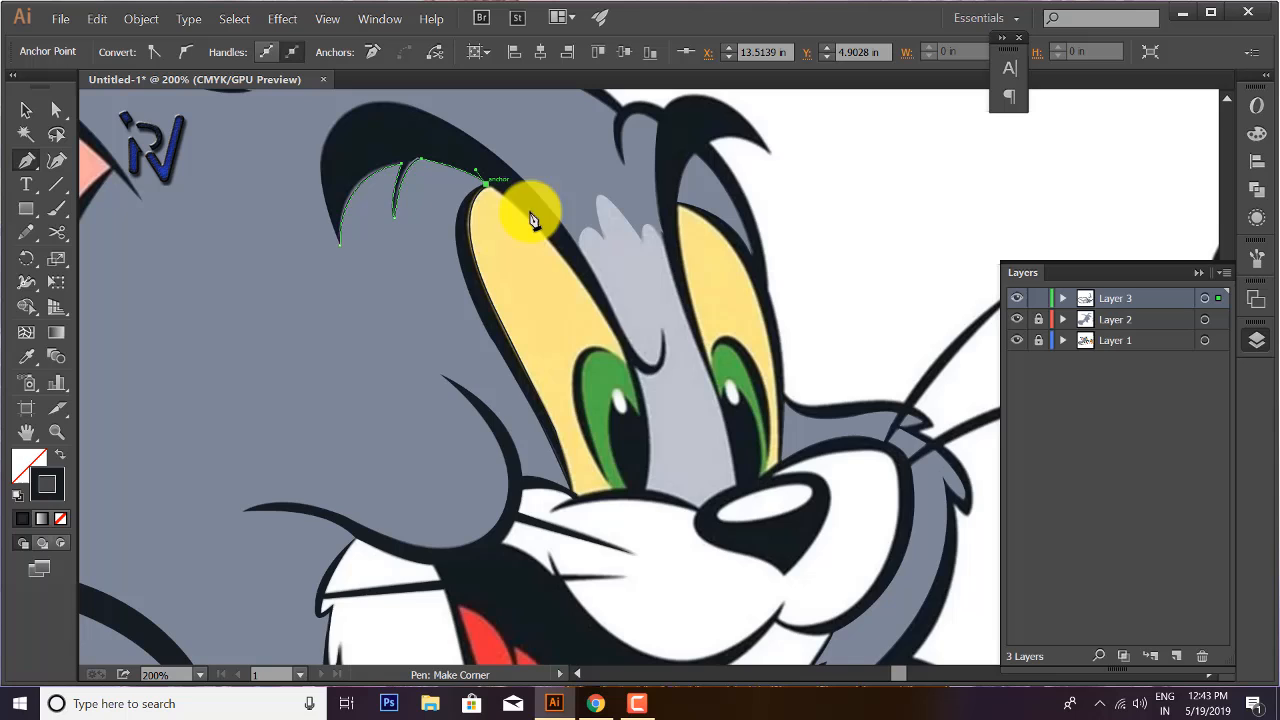
pyautogui.moveTo(627, 370); pyautogui.dragTo(670, 465)
pyautogui.click(633, 366)
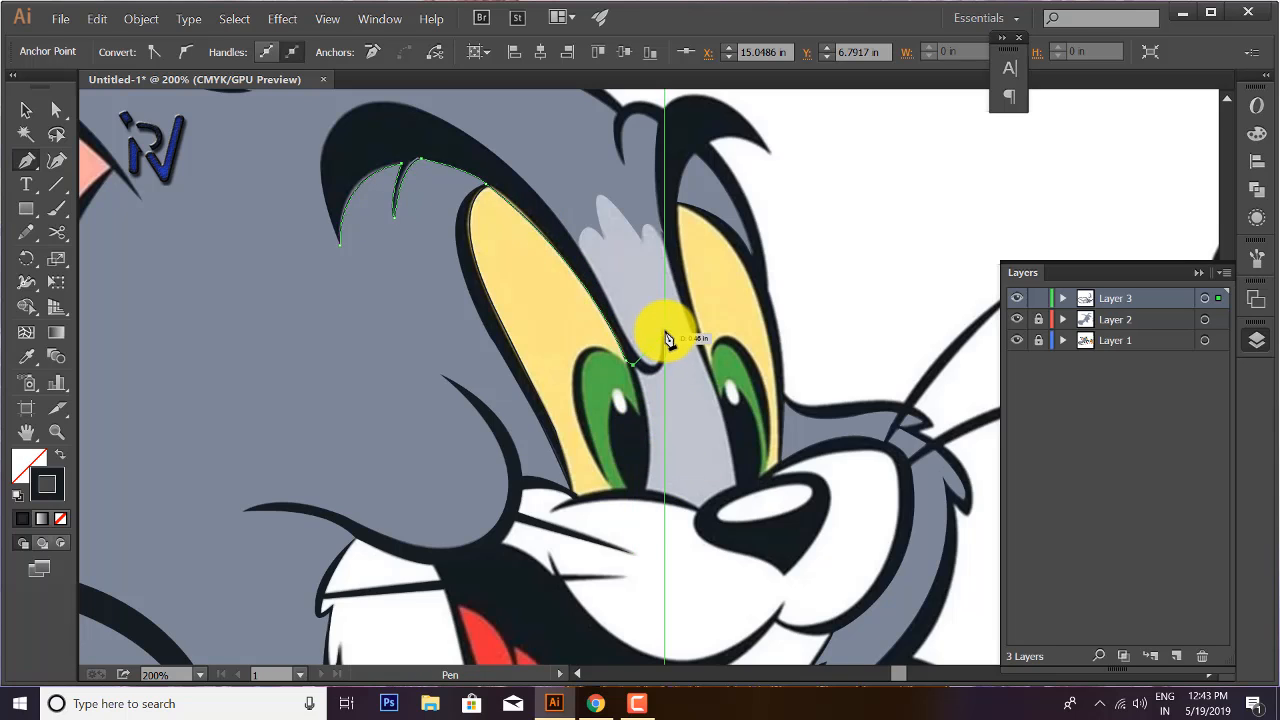
# - Trace the hook and the eyebrow's upper edge back to its start, give the closed path a dark fill with no stroke and deselect it
pyautogui.moveTo(664, 330); pyautogui.dragTo(658, 259)
pyautogui.moveTo(629, 338); pyautogui.dragTo(594, 268)
pyautogui.click(628, 337)
pyautogui.moveTo(444, 120); pyautogui.dragTo(382, 110)
pyautogui.scroll(5, 309, 294)
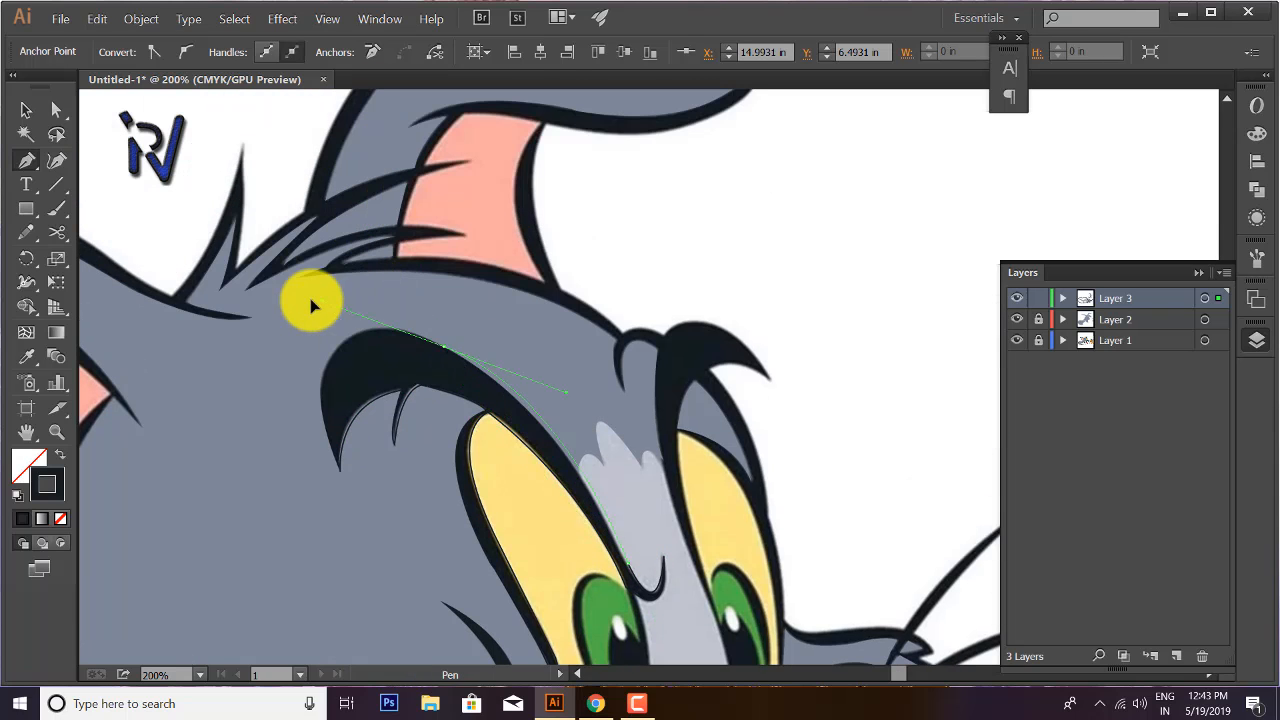
pyautogui.moveTo(322, 372); pyautogui.dragTo(368, 542)
pyautogui.click(322, 373)
pyautogui.click(56, 455)
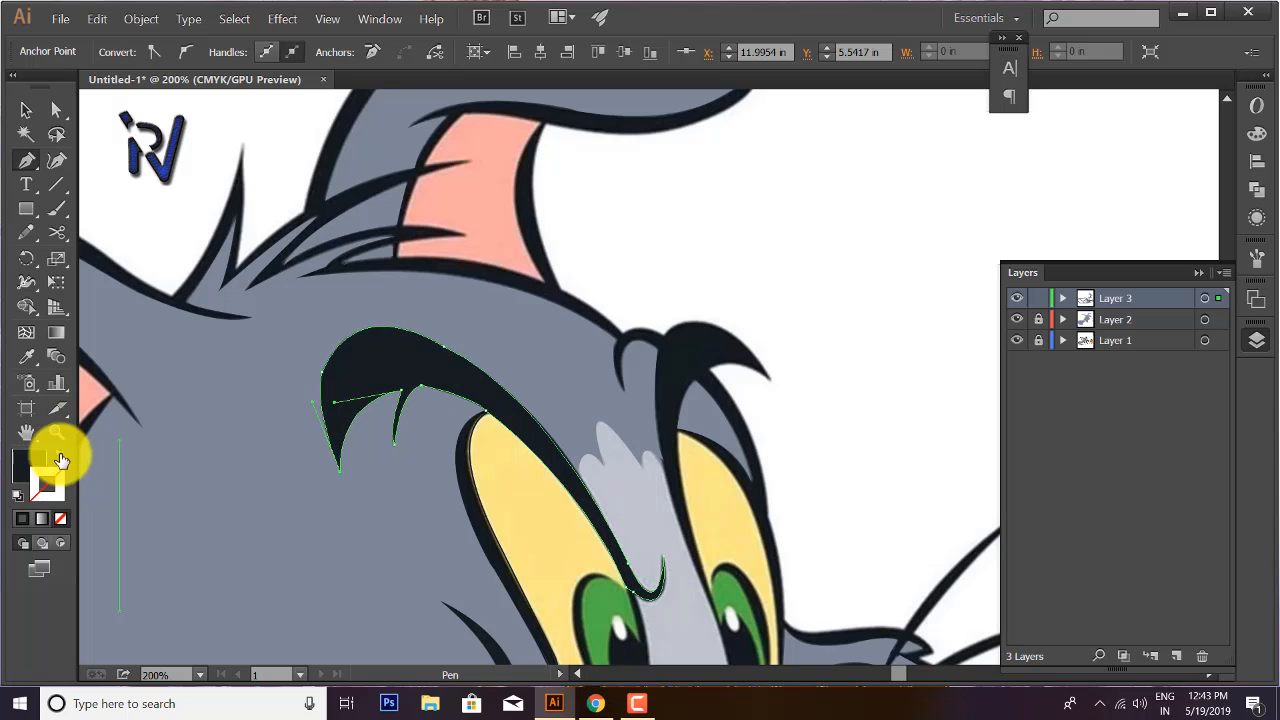
pyautogui.press('v')
pyautogui.click(260, 421)
# - Select the left eye's outline path, give it a dark fill with no stroke and deselect it
pyautogui.click(60, 458)
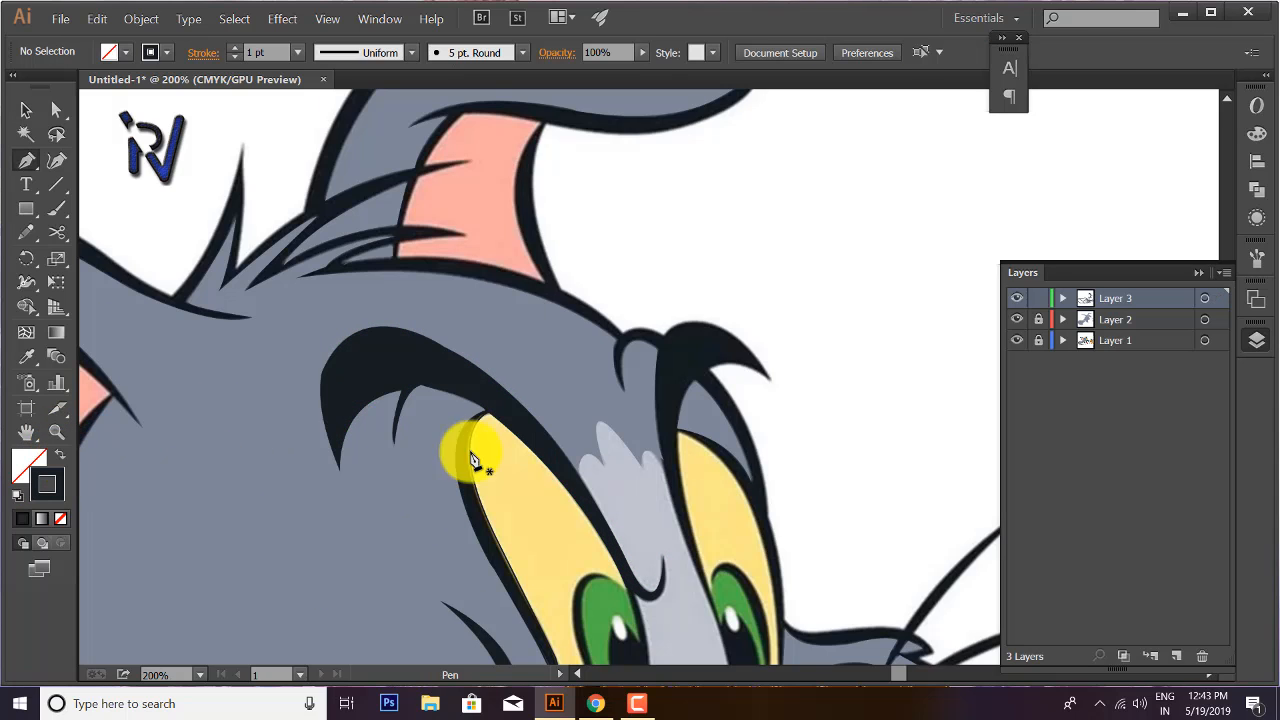
pyautogui.moveTo(560, 463); pyautogui.dragTo(420, 403)
pyautogui.click(60, 455)
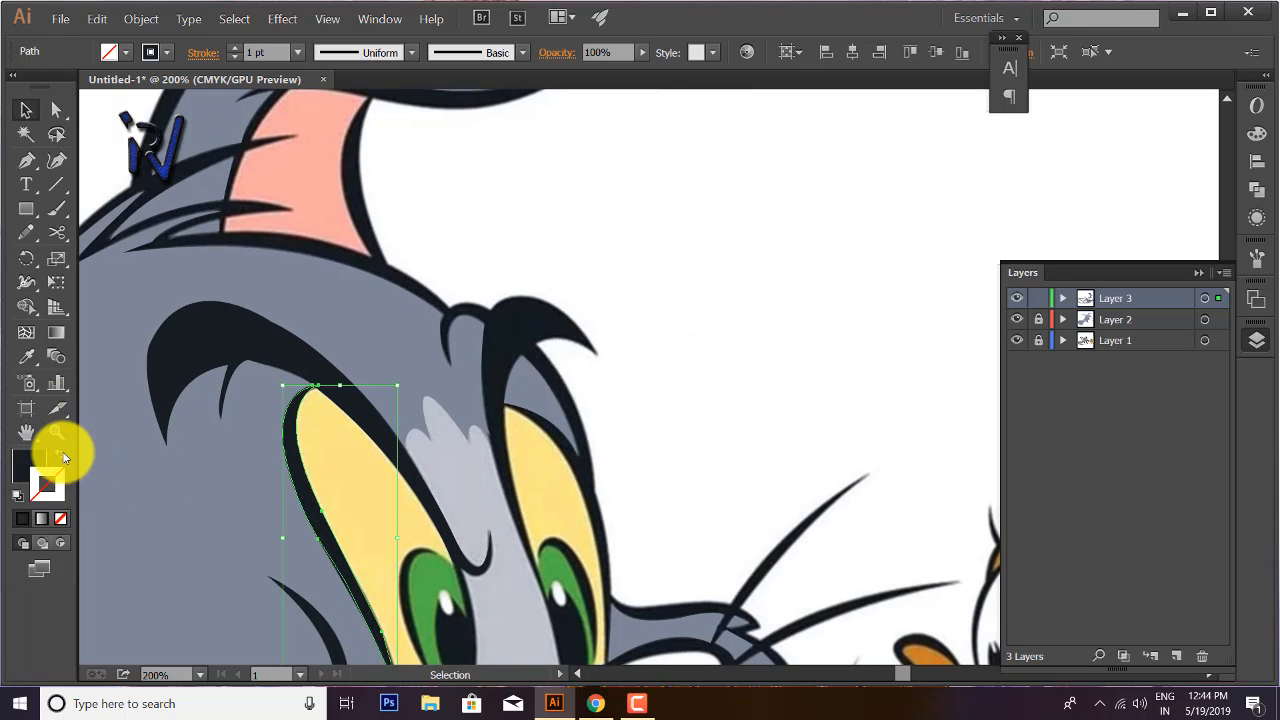
pyautogui.click(166, 408)
# - Start an unfilled stroked path around the small tuft beside the right eyebrow and trace the forehead's outer edge to the ear's base
pyautogui.press('p')
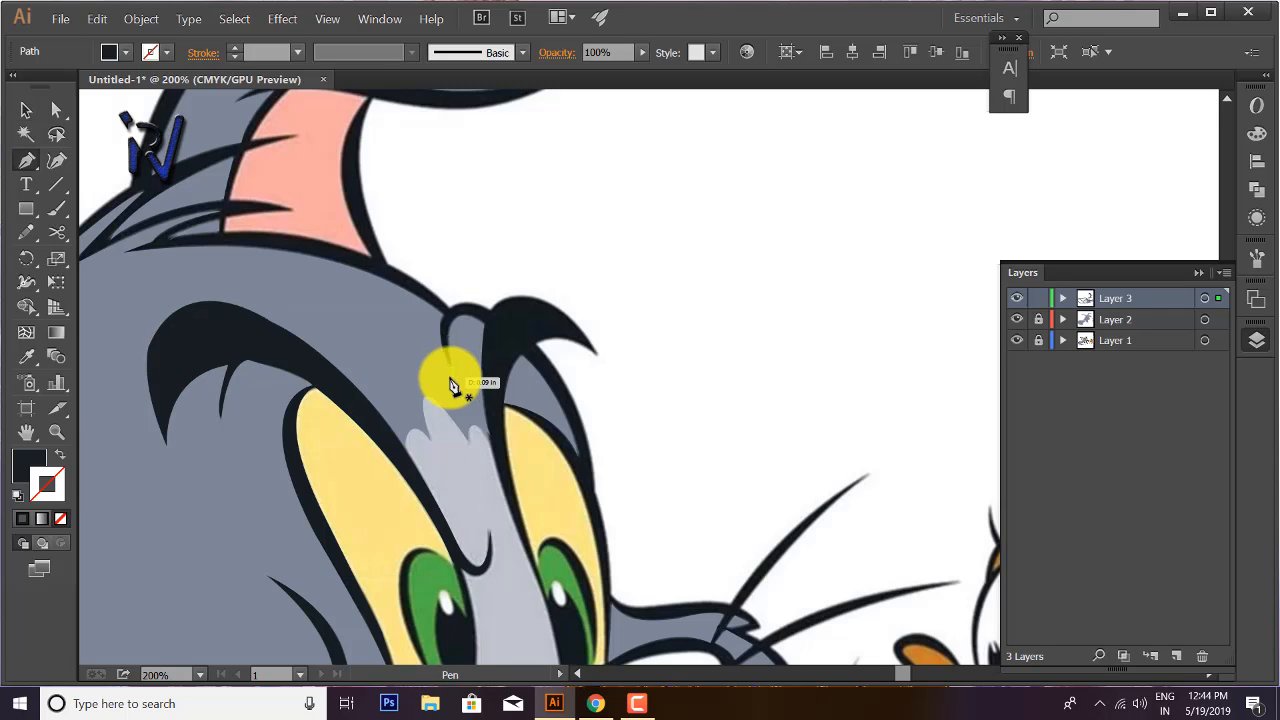
pyautogui.moveTo(487, 325); pyautogui.dragTo(540, 365)
pyautogui.click(60, 455)
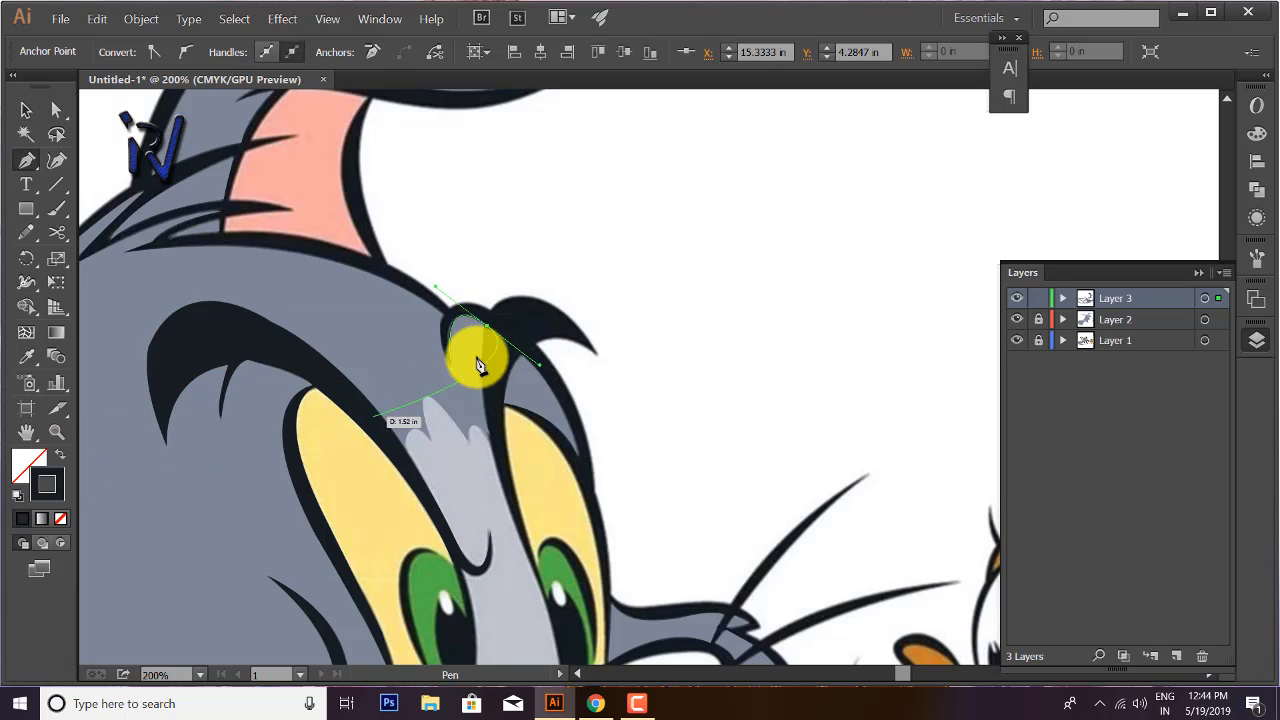
pyautogui.moveTo(492, 330); pyautogui.dragTo(453, 323)
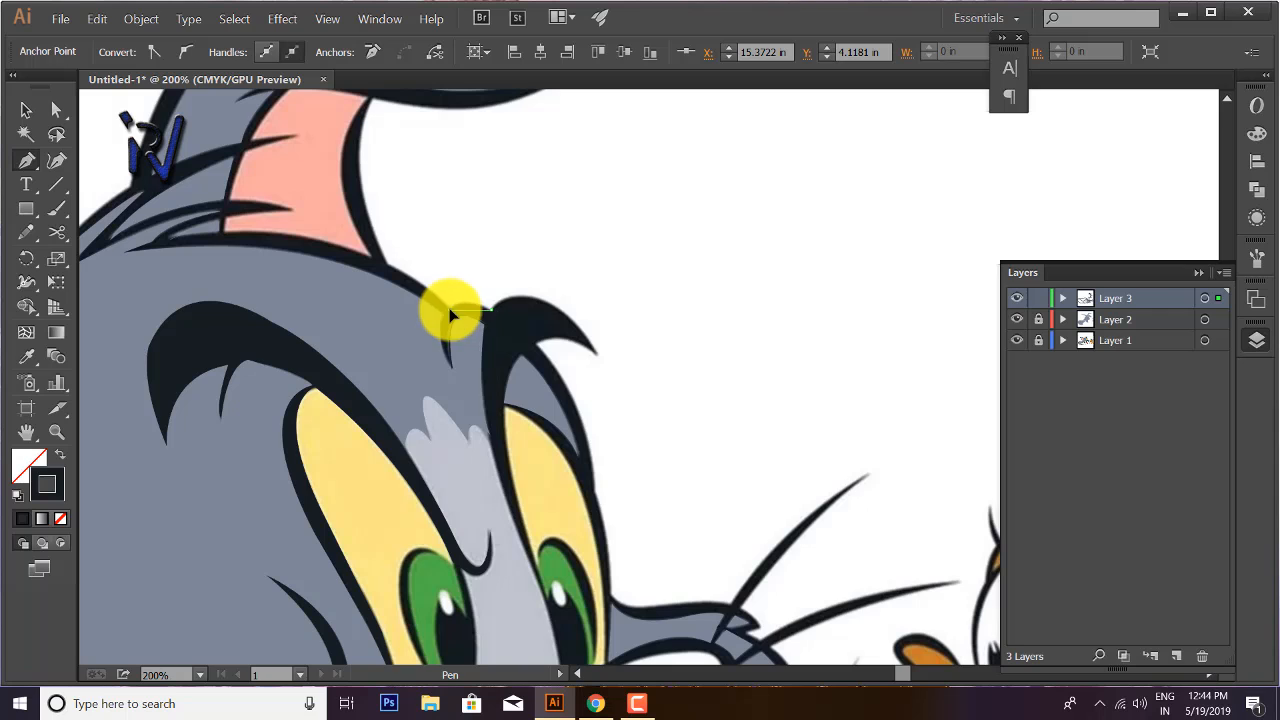
pyautogui.press('space')
pyautogui.moveTo(421, 276); pyautogui.dragTo(478, 450)
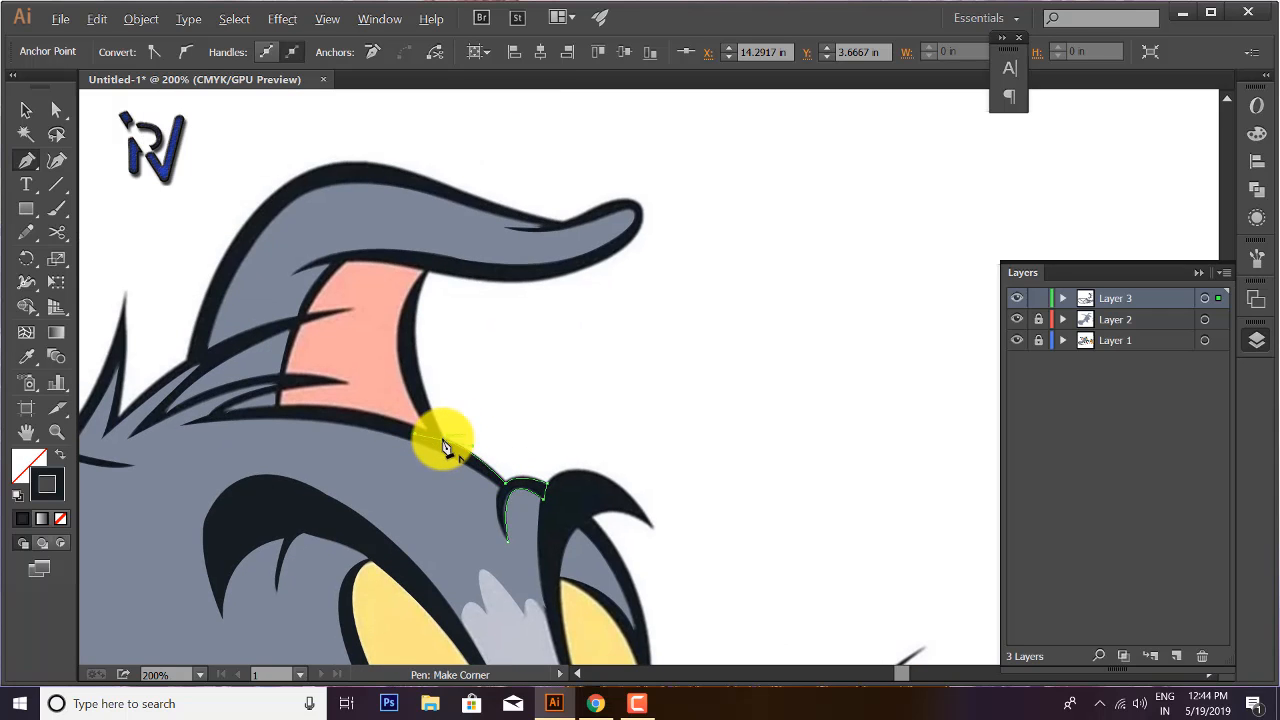
pyautogui.click(443, 440)
# - Continue the path up the ear's front edge and along the underside of its folded part to the rounded tip
pyautogui.moveTo(429, 270); pyautogui.dragTo(464, 200)
pyautogui.click(430, 271)
pyautogui.moveTo(563, 277); pyautogui.dragTo(605, 257)
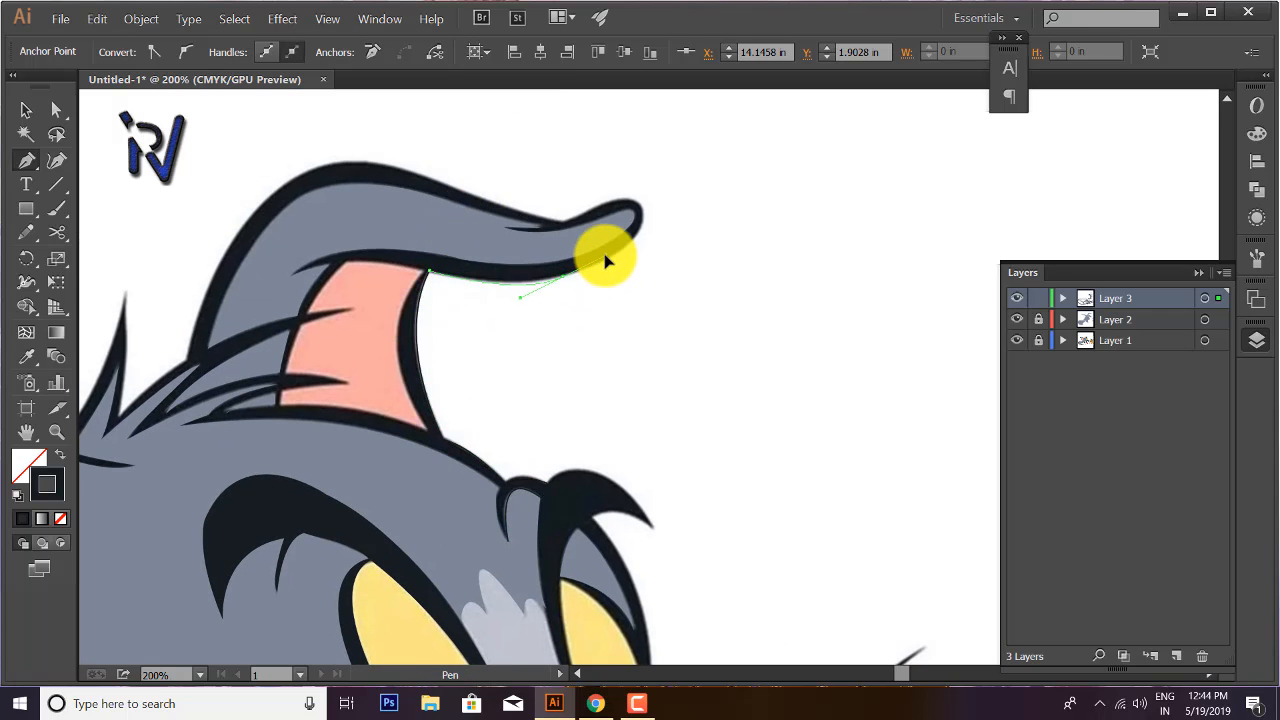
pyautogui.click(563, 277)
pyautogui.moveTo(642, 175); pyautogui.dragTo(642, 172)
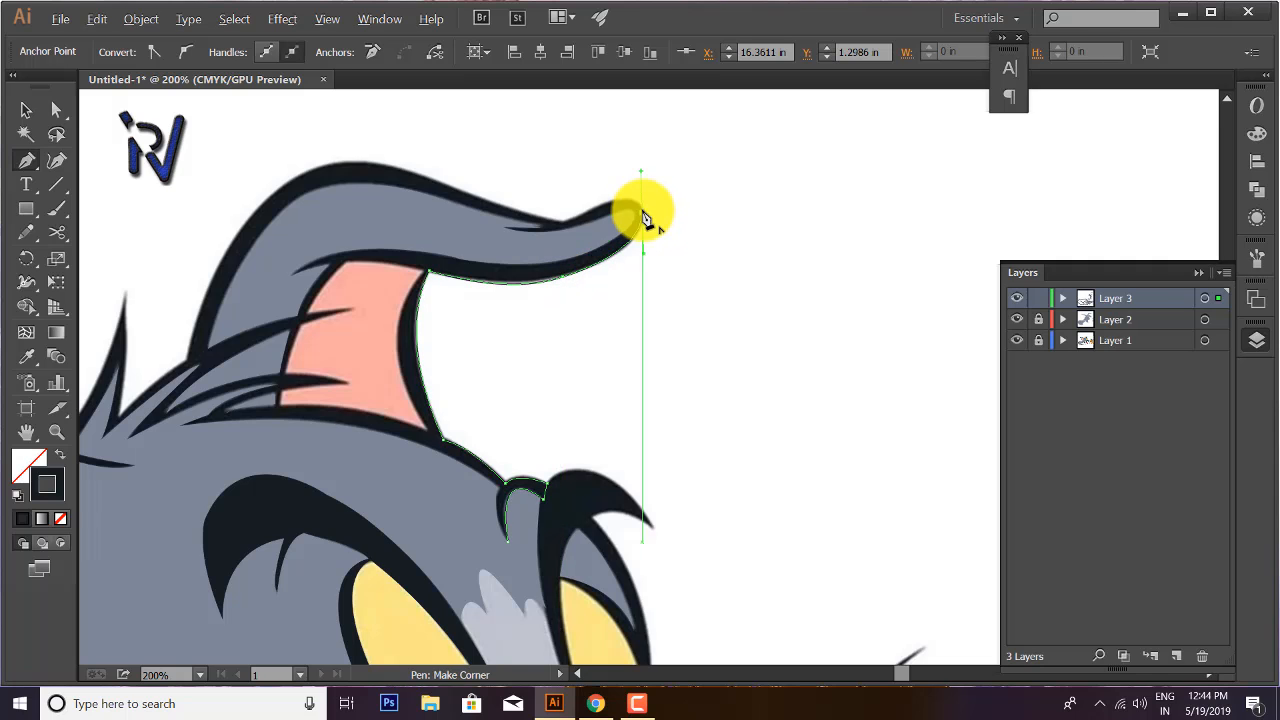
pyautogui.click(642, 211)
# - Continue the path from the ear tip along its outer upper edge and down to the back of the ear's base
pyautogui.moveTo(592, 208); pyautogui.dragTo(466, 210)
pyautogui.click(592, 208)
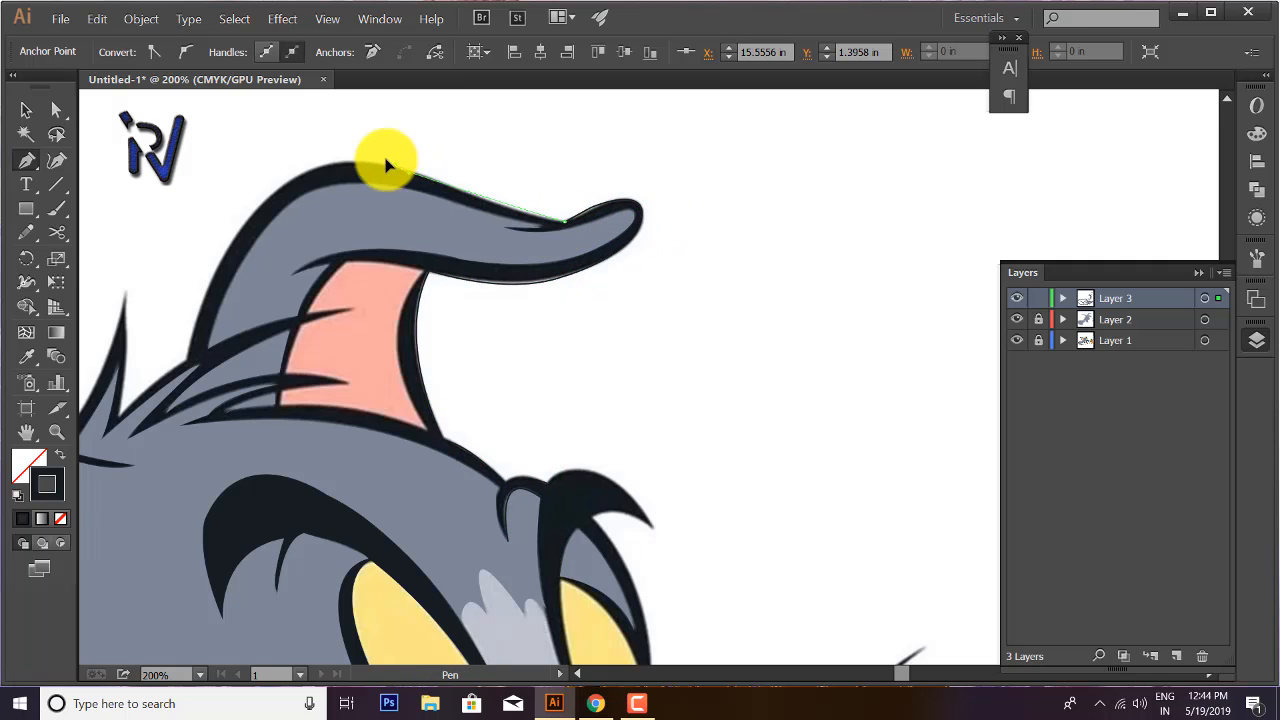
pyautogui.click(403, 175)
pyautogui.moveTo(244, 230); pyautogui.dragTo(187, 307)
pyautogui.click(248, 222)
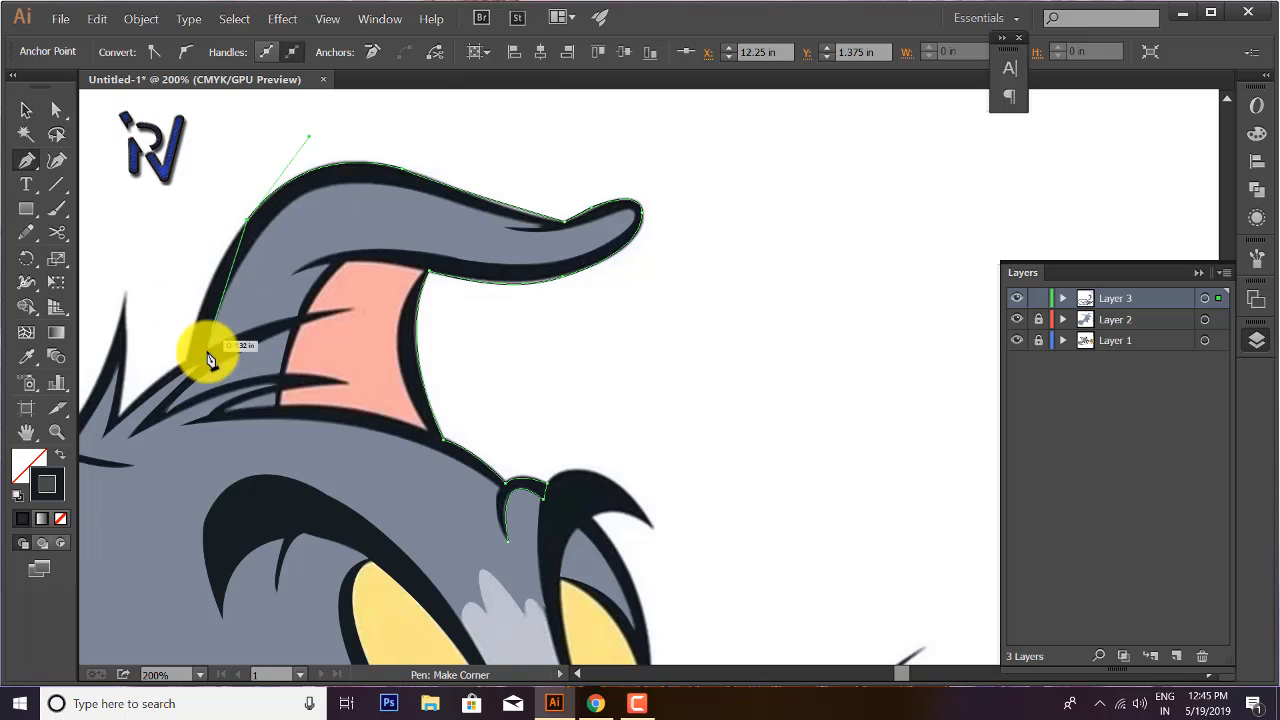
pyautogui.moveTo(188, 363); pyautogui.dragTo(434, 389)
pyautogui.click(190, 362)
# - Continue the path around the pointed hair spike behind the ear and back along the first hair strand to the ear's base
pyautogui.scroll(-2, 191, 363)
pyautogui.scroll(2, 437, 390)
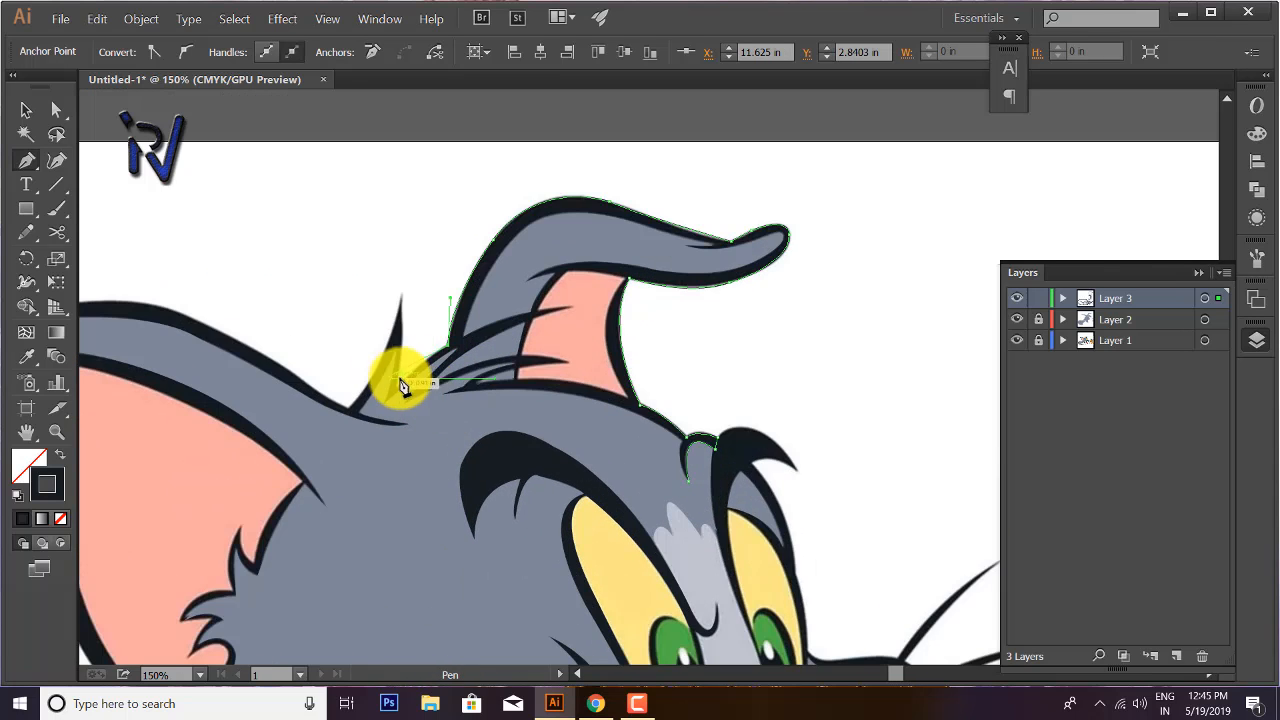
pyautogui.click(402, 299)
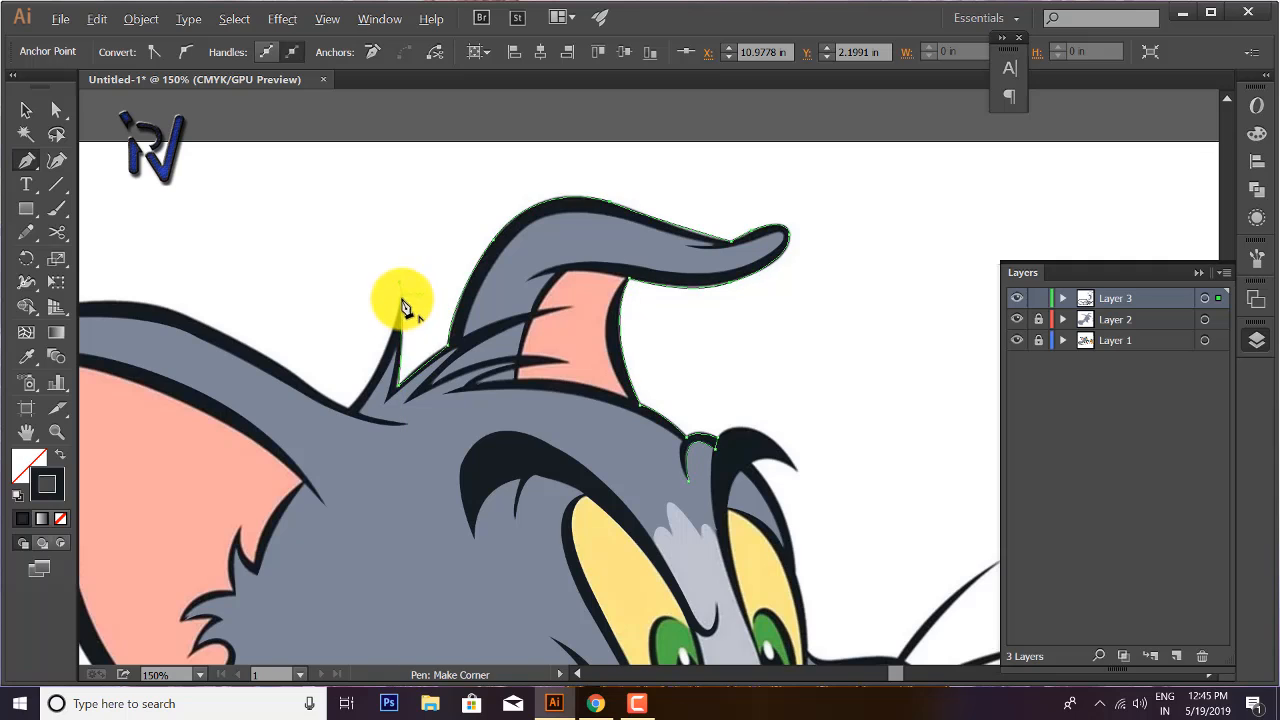
pyautogui.click(350, 409)
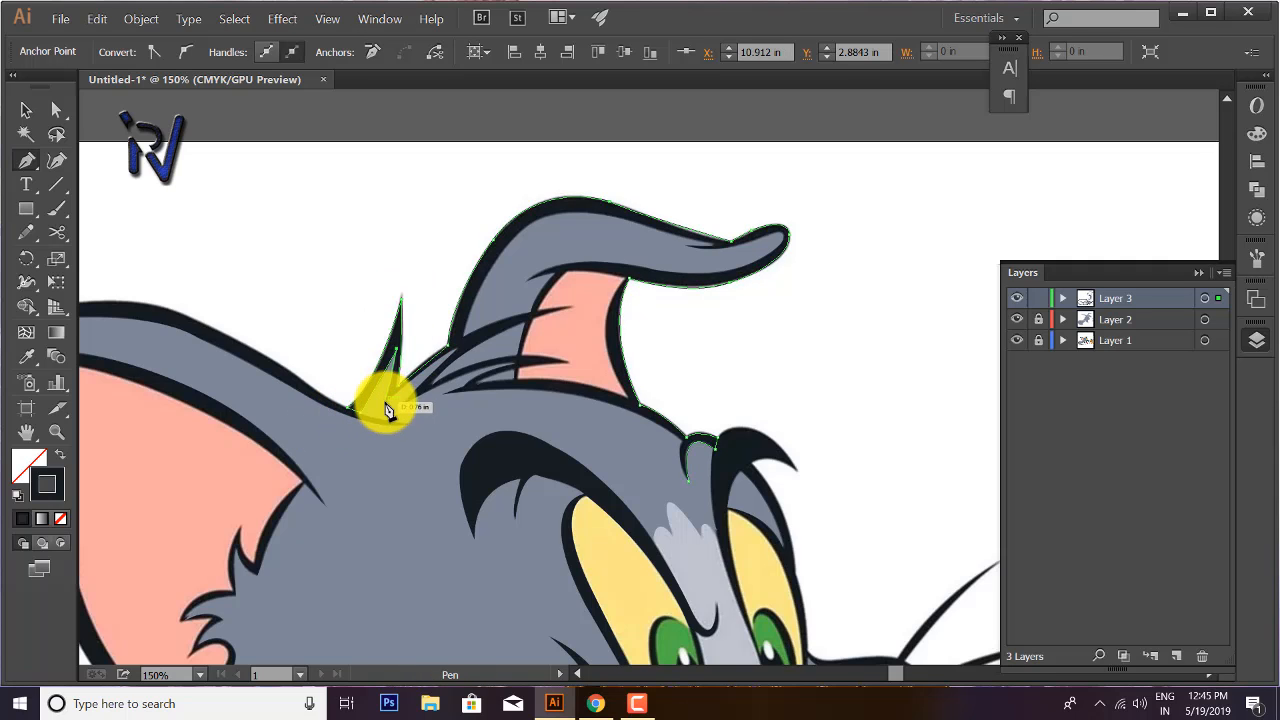
pyautogui.click(385, 402)
pyautogui.click(457, 348)
# - Try to trace the lower hair strands and the forehead line's lower edge back to the starting tuft and close the path
pyautogui.click(405, 403)
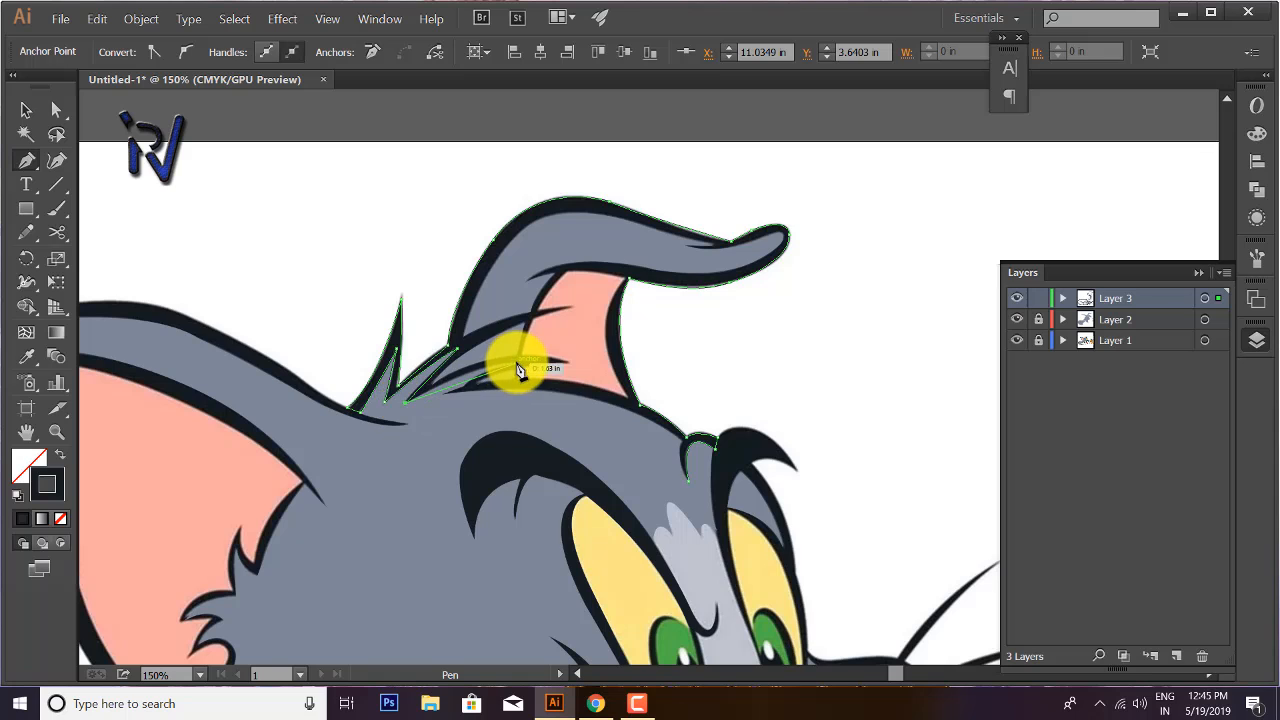
pyautogui.click(519, 370)
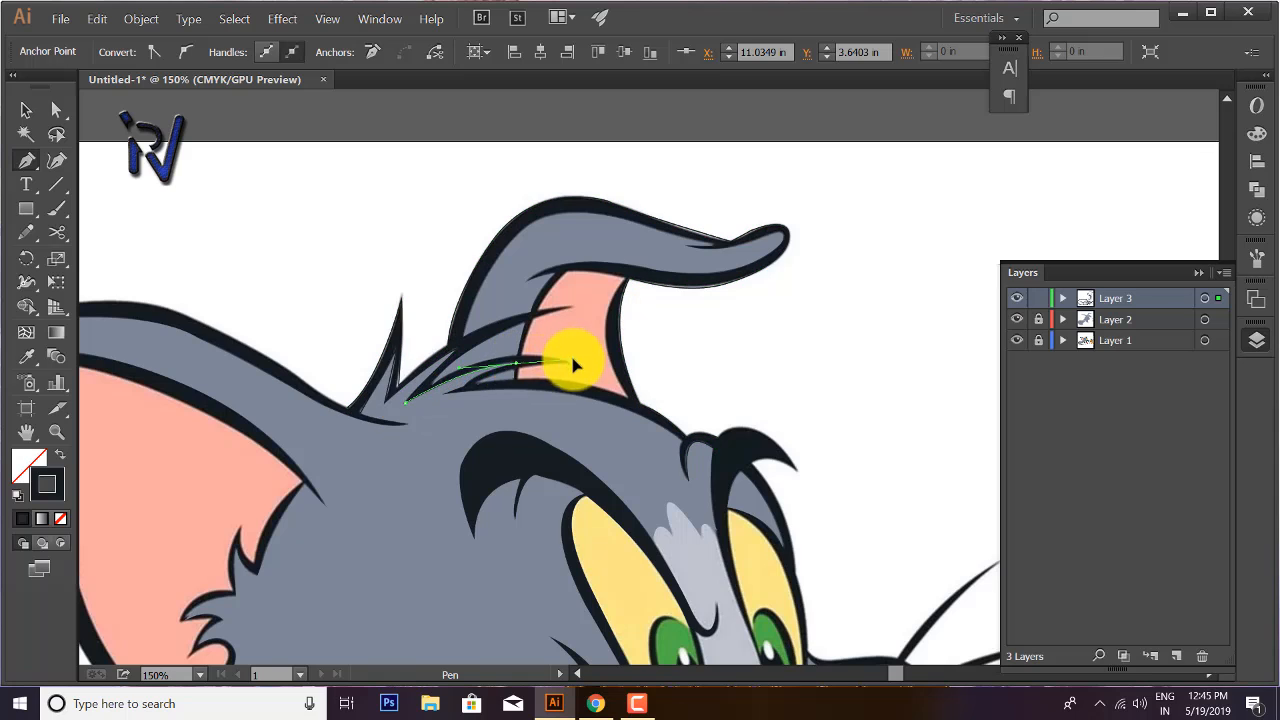
pyautogui.click(447, 393)
pyautogui.moveTo(684, 442); pyautogui.dragTo(786, 523)
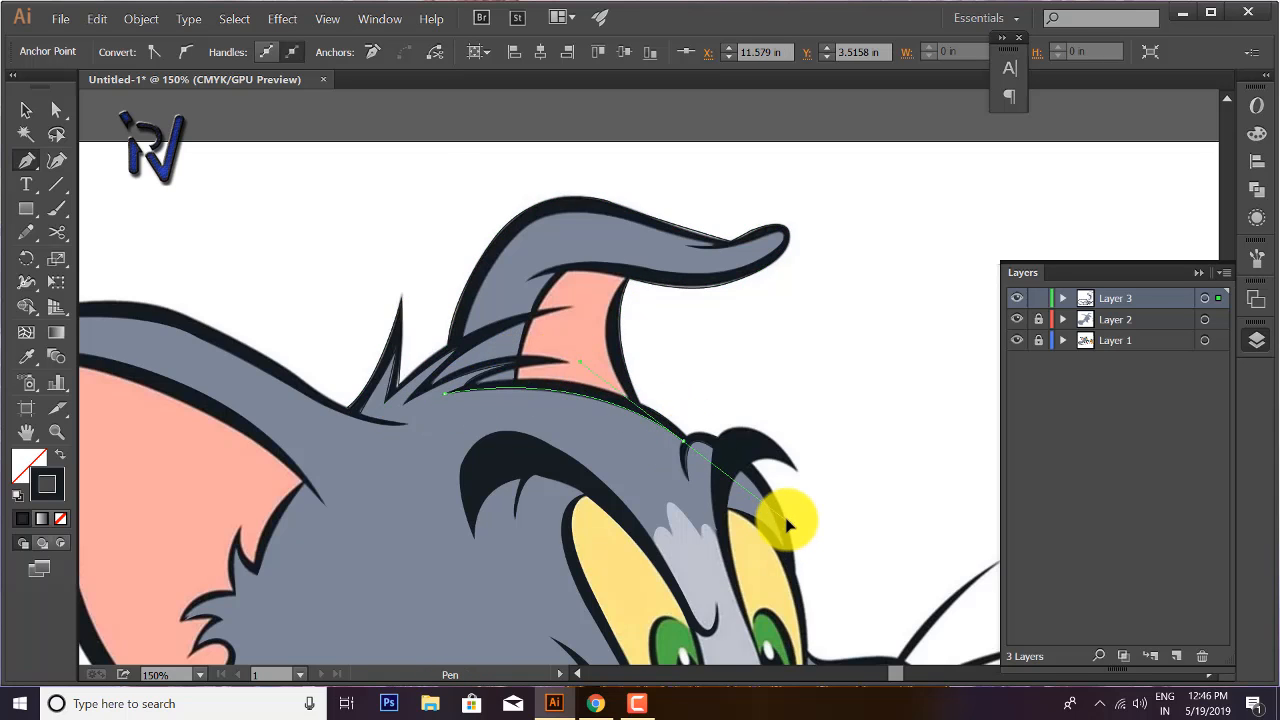
pyautogui.click(686, 443)
pyautogui.moveTo(688, 480); pyautogui.dragTo(702, 490)
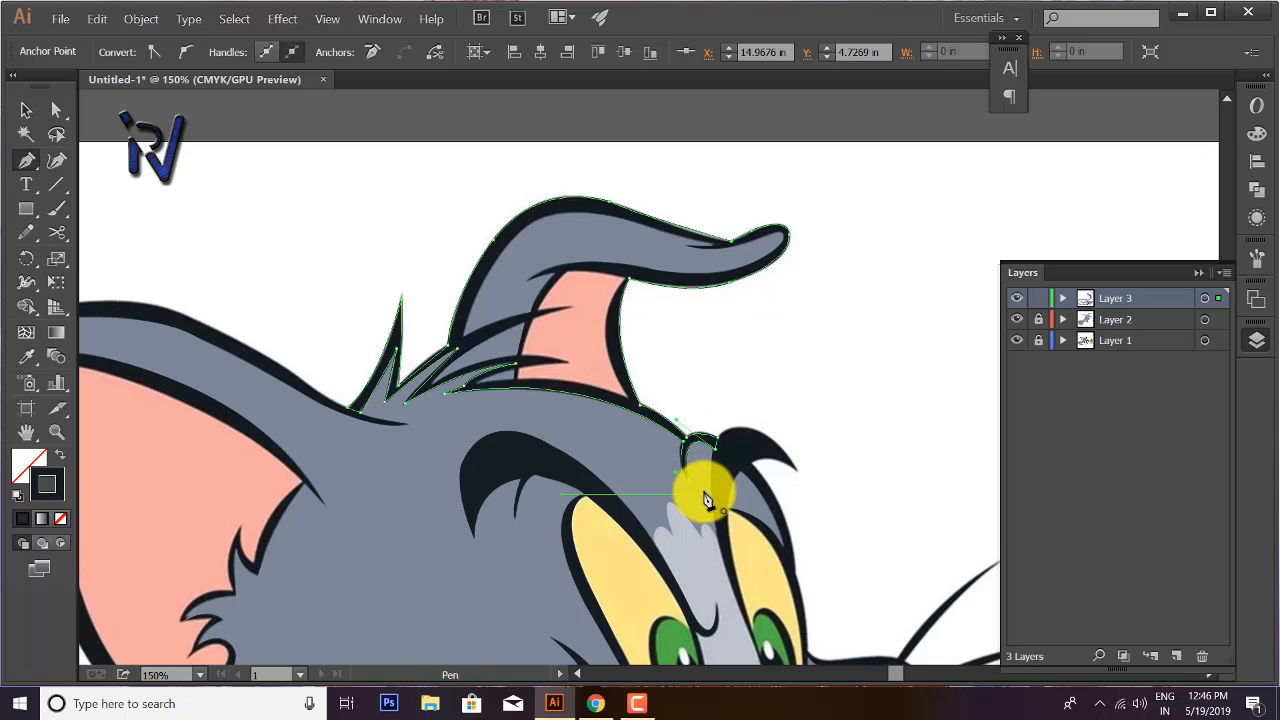
# - Undo the path's closing segments back to the hair strand at the ear's base
pyautogui.click(60, 456)
pyautogui.hotkey('ctrl', 'z')
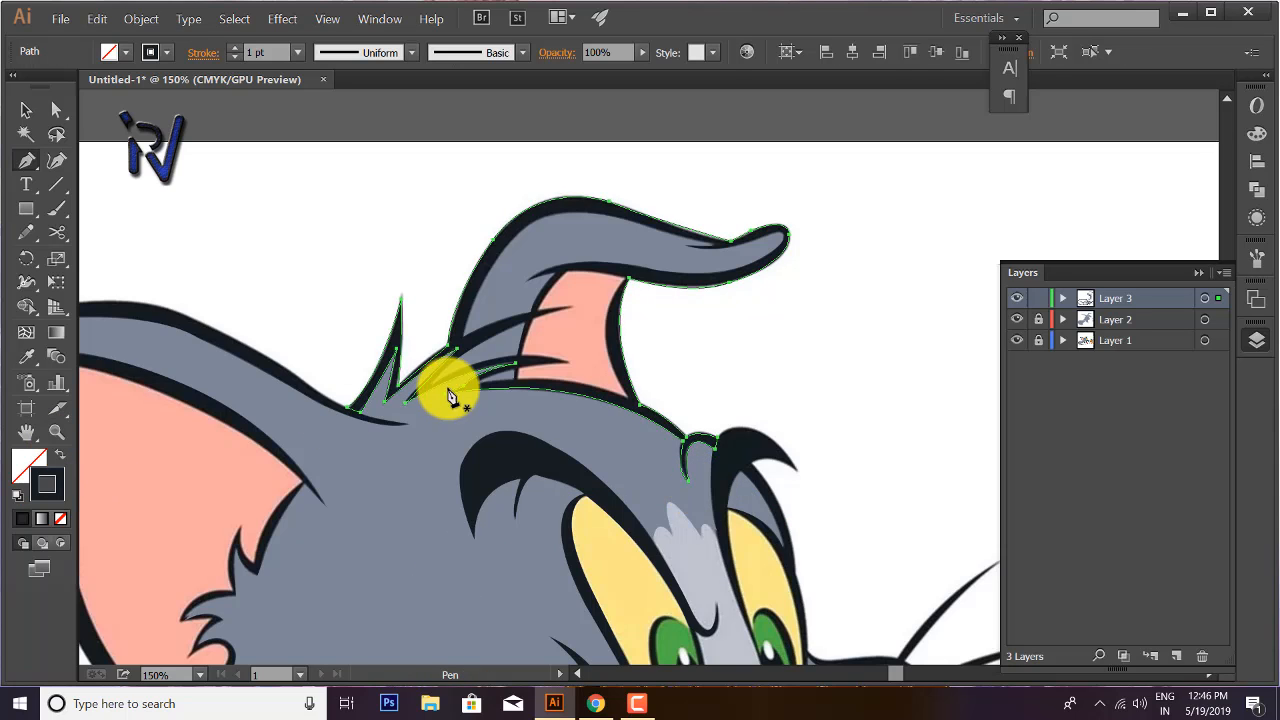
pyautogui.click(547, 347)
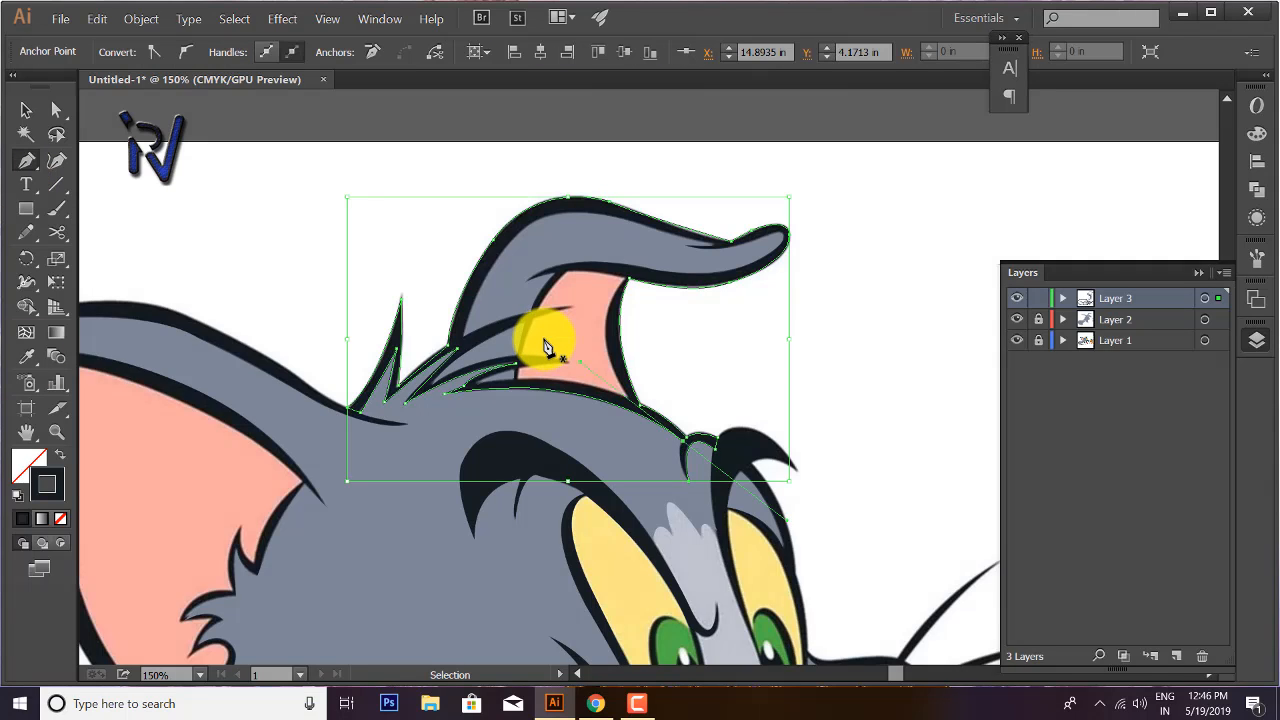
# - Continue the path along the inner edge of the ear's back and top outline to the point before the crease near the tip
pyautogui.click(465, 335)
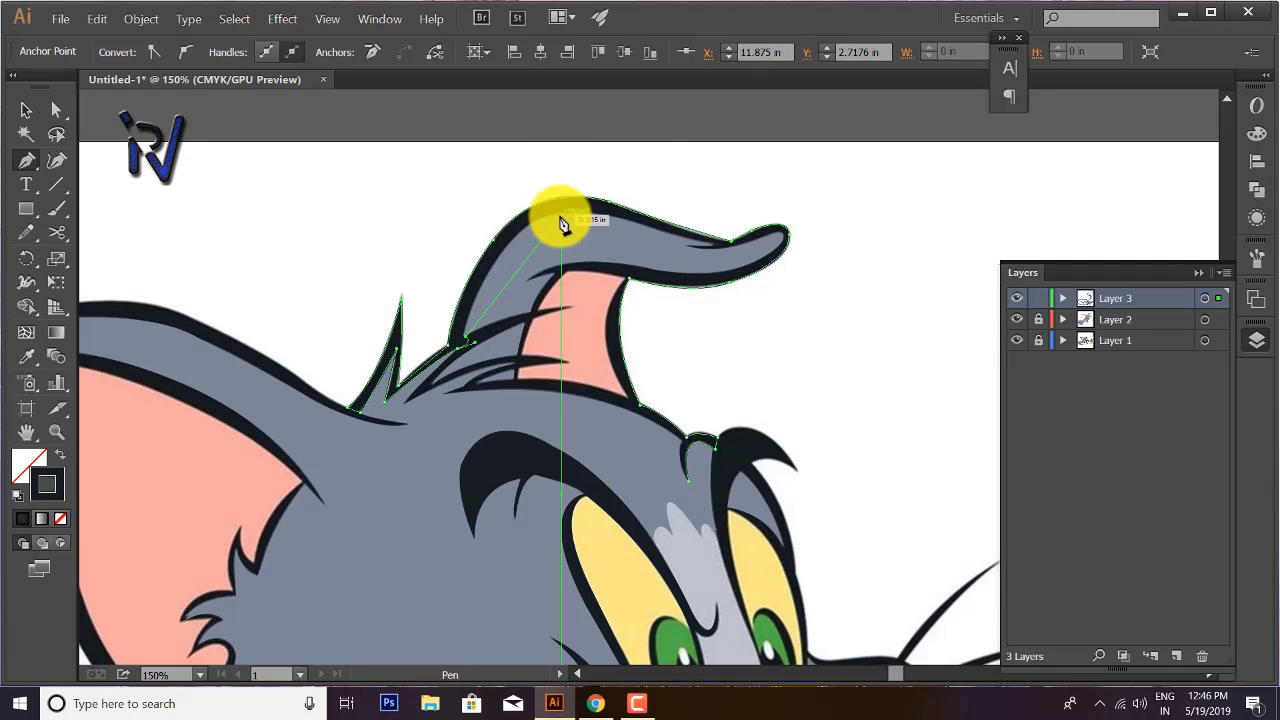
pyautogui.moveTo(558, 212); pyautogui.dragTo(647, 178)
pyautogui.click(558, 212)
pyautogui.moveTo(723, 246); pyautogui.dragTo(757, 251)
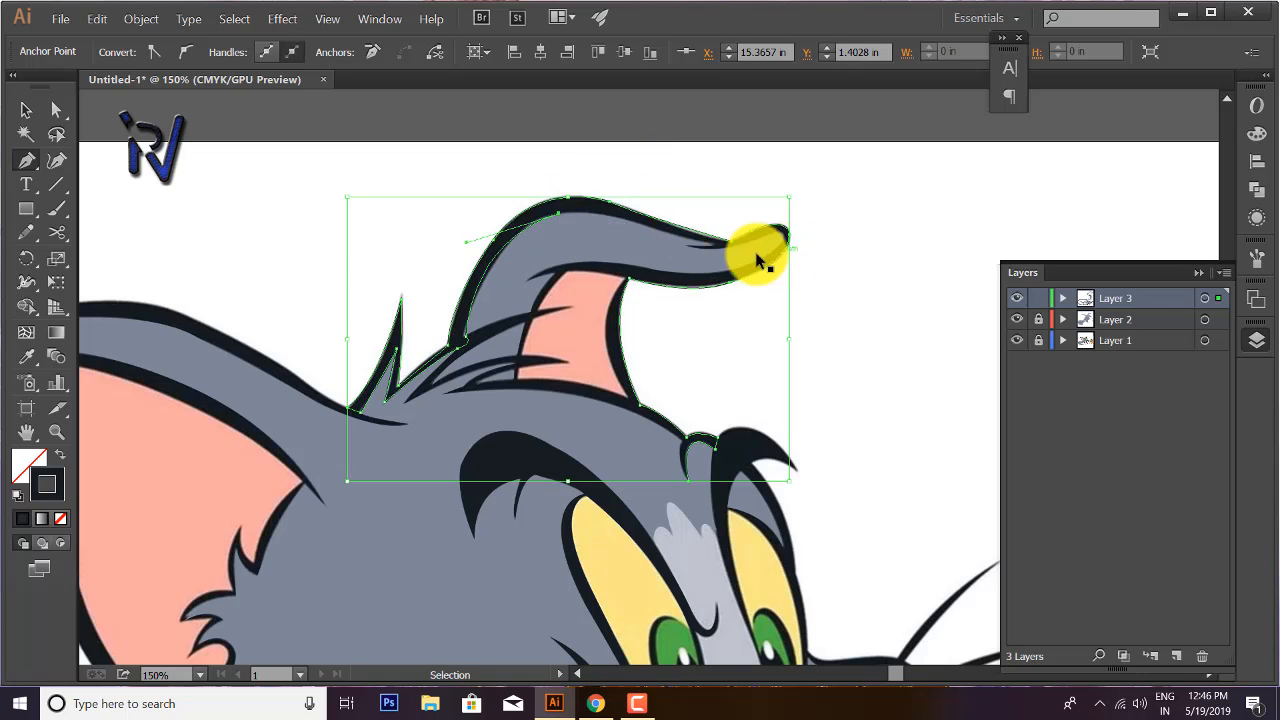
pyautogui.hotkey('ctrl', 'z')
pyautogui.moveTo(643, 225); pyautogui.dragTo(677, 244)
pyautogui.click(643, 226)
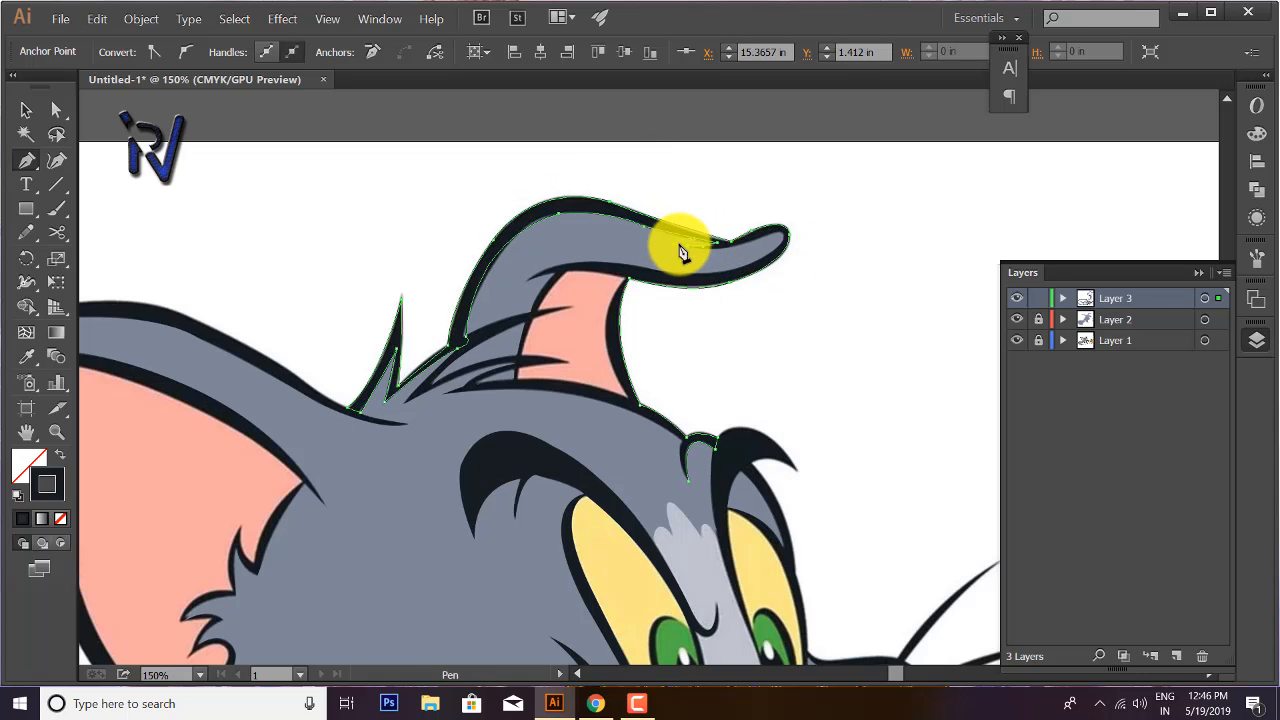
# - Continue the path around the inside of the ear tip and back along the fold's inner lower edge to its pointed end
pyautogui.moveTo(768, 244); pyautogui.dragTo(803, 219)
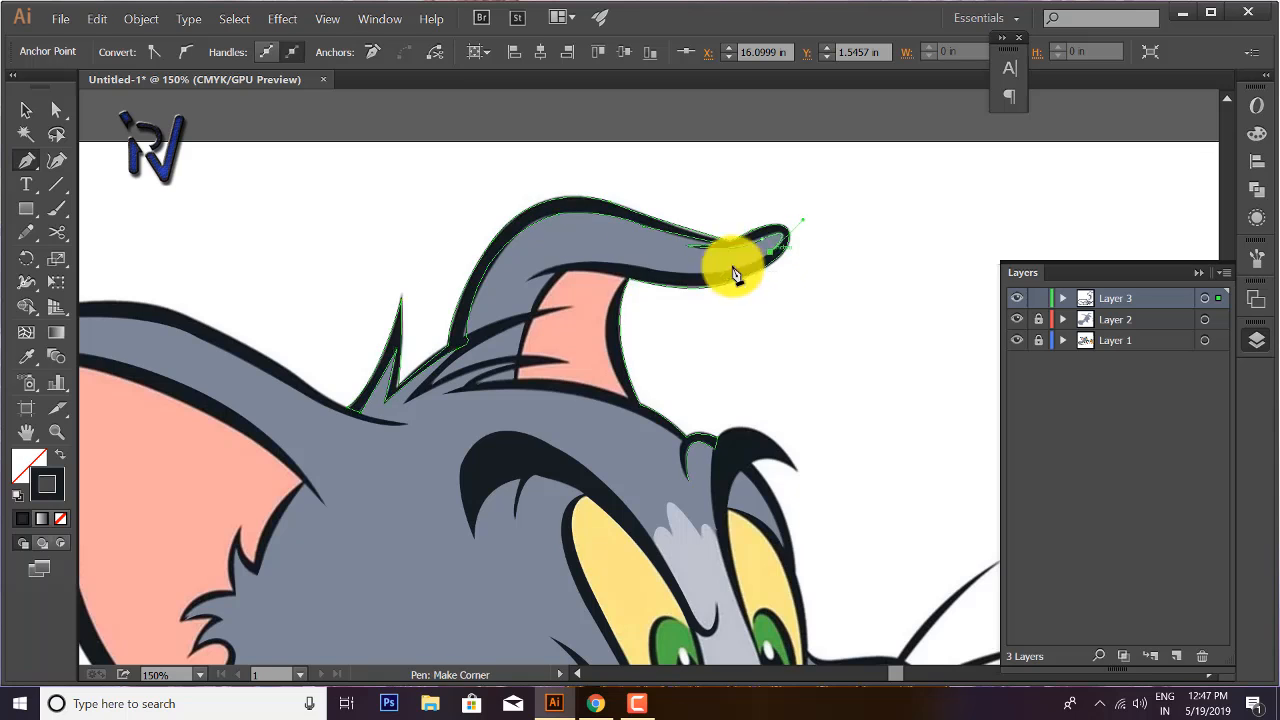
pyautogui.moveTo(611, 262); pyautogui.dragTo(484, 228)
pyautogui.click(611, 263)
pyautogui.moveTo(528, 277); pyautogui.dragTo(522, 297)
pyautogui.click(528, 277)
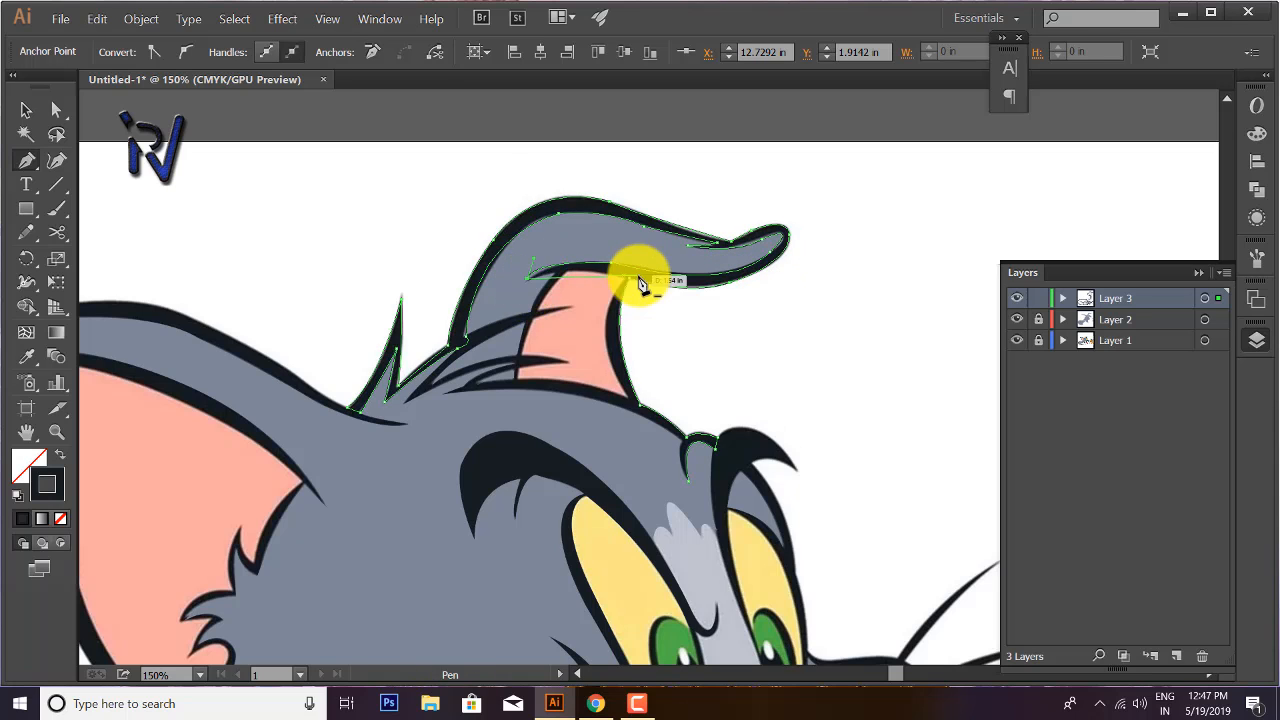
# - Continue the path along the fold's underside and down the front edge of the pink inner ear to the forehead, undoing stray anchor edits
pyautogui.click(638, 278)
pyautogui.hotkey('ctrl', 'z')
pyautogui.moveTo(615, 275); pyautogui.dragTo(653, 290)
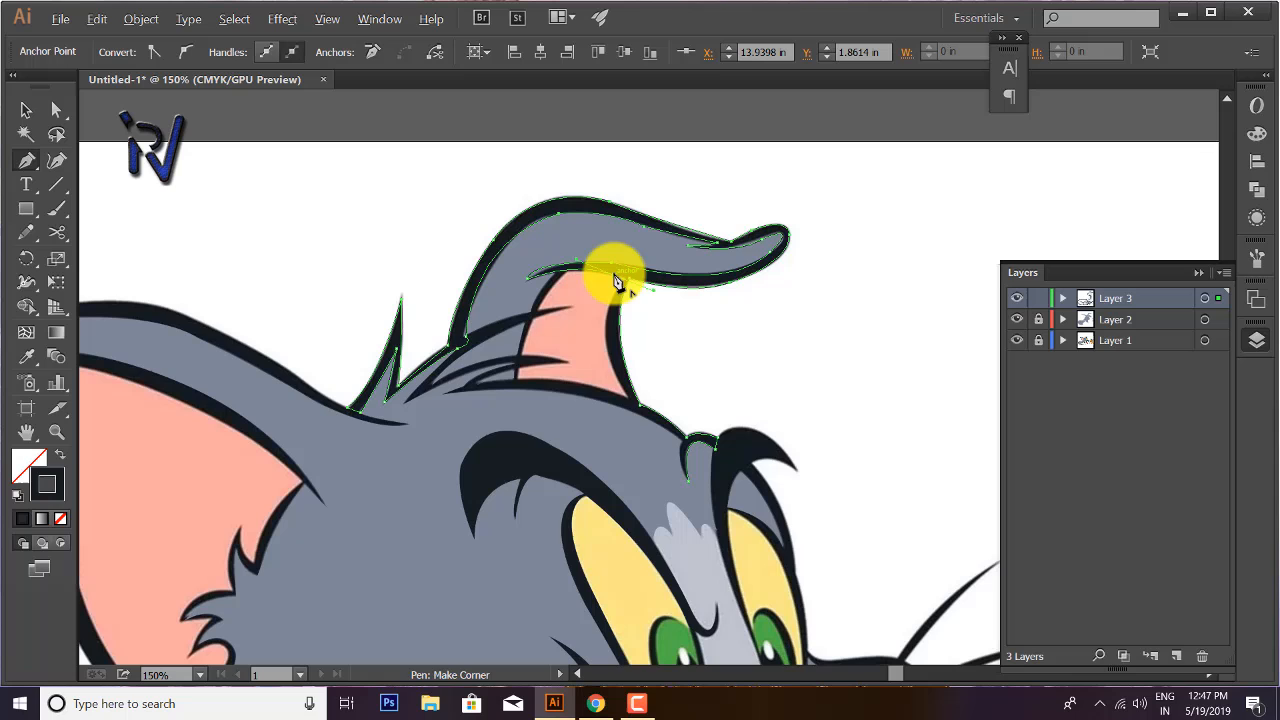
pyautogui.moveTo(634, 400); pyautogui.dragTo(688, 480)
pyautogui.click(641, 411)
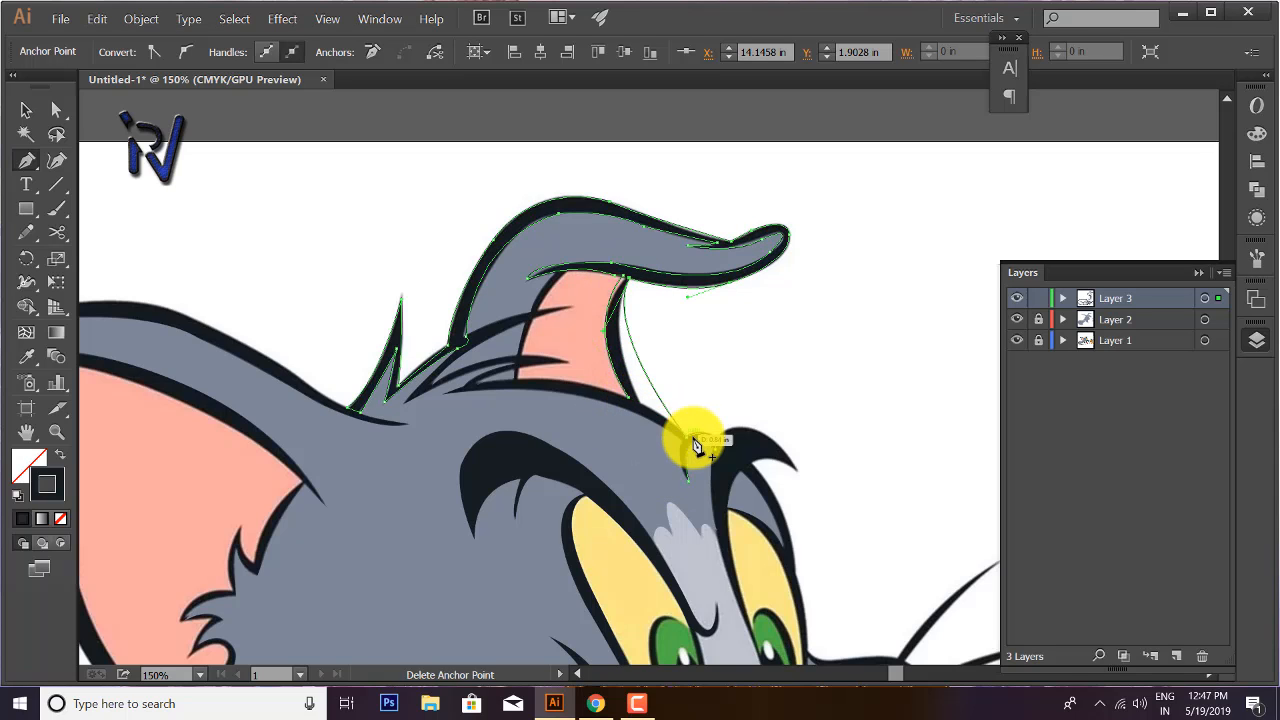
pyautogui.hotkey('ctrl', 'z')
# - Continue the path along the lower edge of the pink inner ear and around the lower hair strand crossing it
pyautogui.moveTo(478, 384); pyautogui.dragTo(367, 402)
pyautogui.press('super')
pyautogui.press('super')
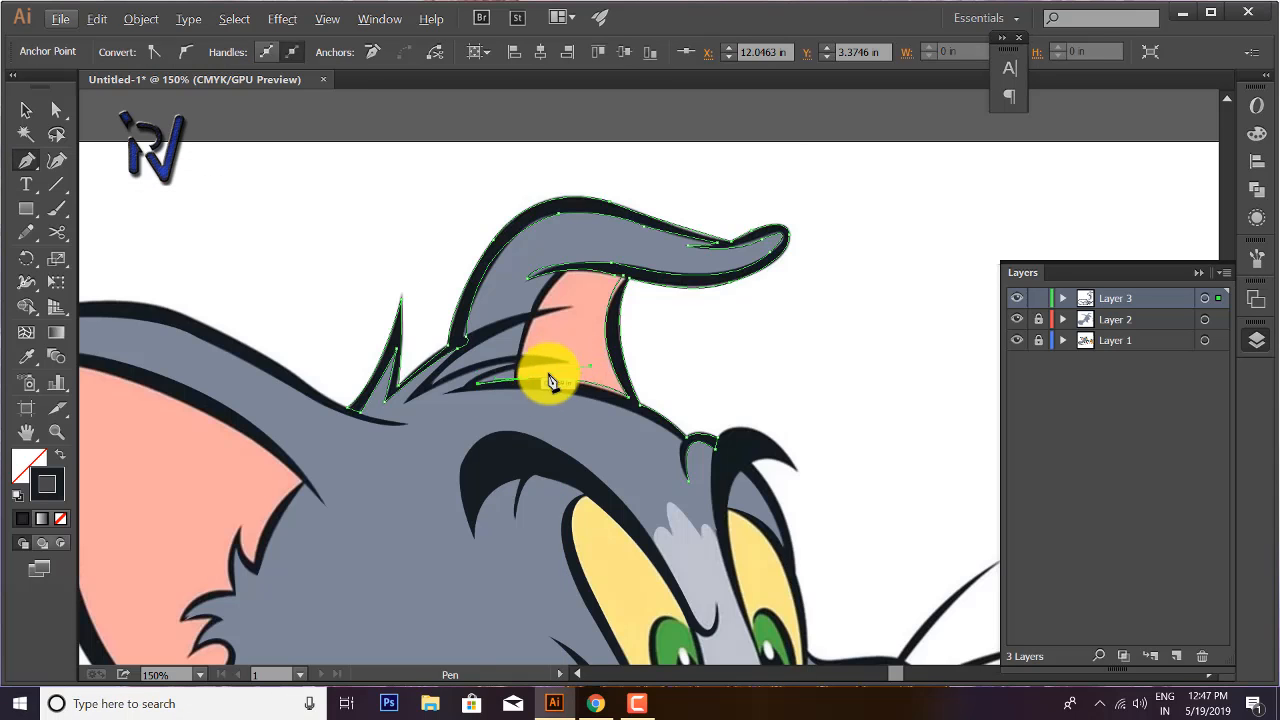
pyautogui.moveTo(568, 362); pyautogui.dragTo(622, 367)
pyautogui.keyDown('alt'); pyautogui.click(568, 362); pyautogui.keyUp('alt')
pyautogui.moveTo(432, 384); pyautogui.dragTo(347, 440)
pyautogui.click(432, 384)
# - Continue the path around the upper hair strand, the inner ear's back edge and the fold, returning to the base of the hair strands
pyautogui.moveTo(494, 337); pyautogui.dragTo(598, 309)
pyautogui.click(494, 337)
pyautogui.click(537, 311)
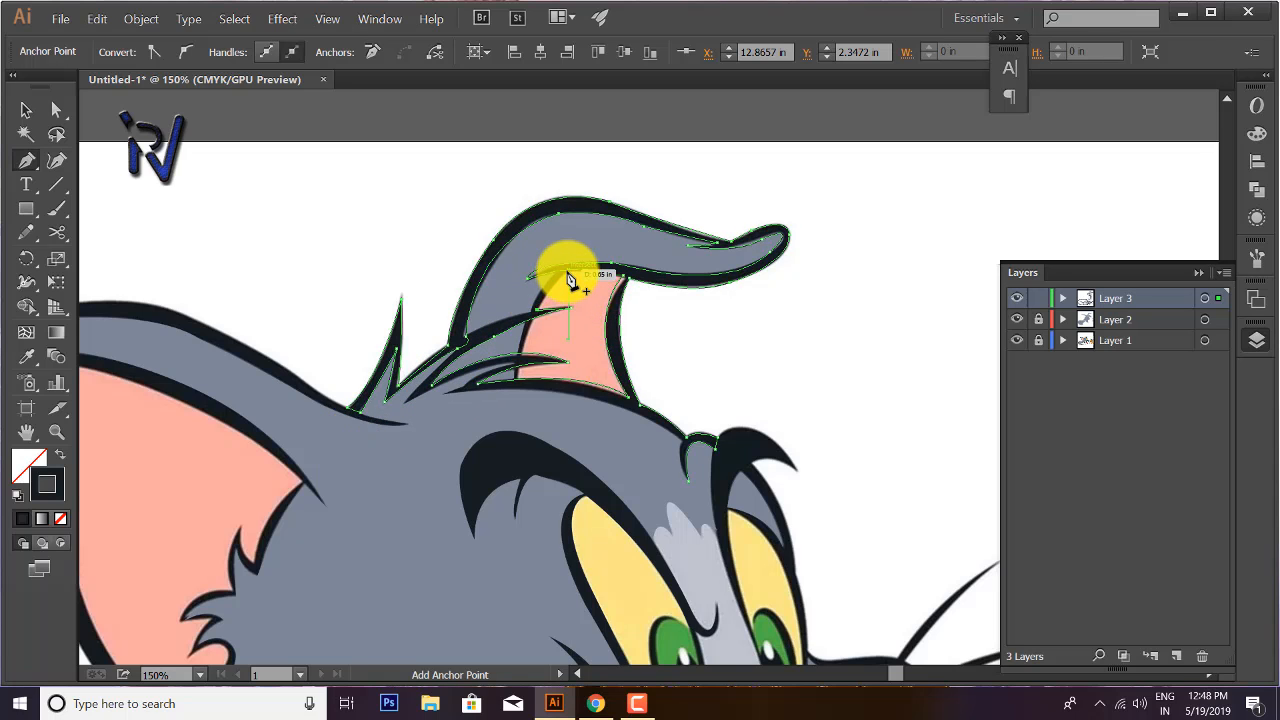
pyautogui.scroll(5, 567, 280)
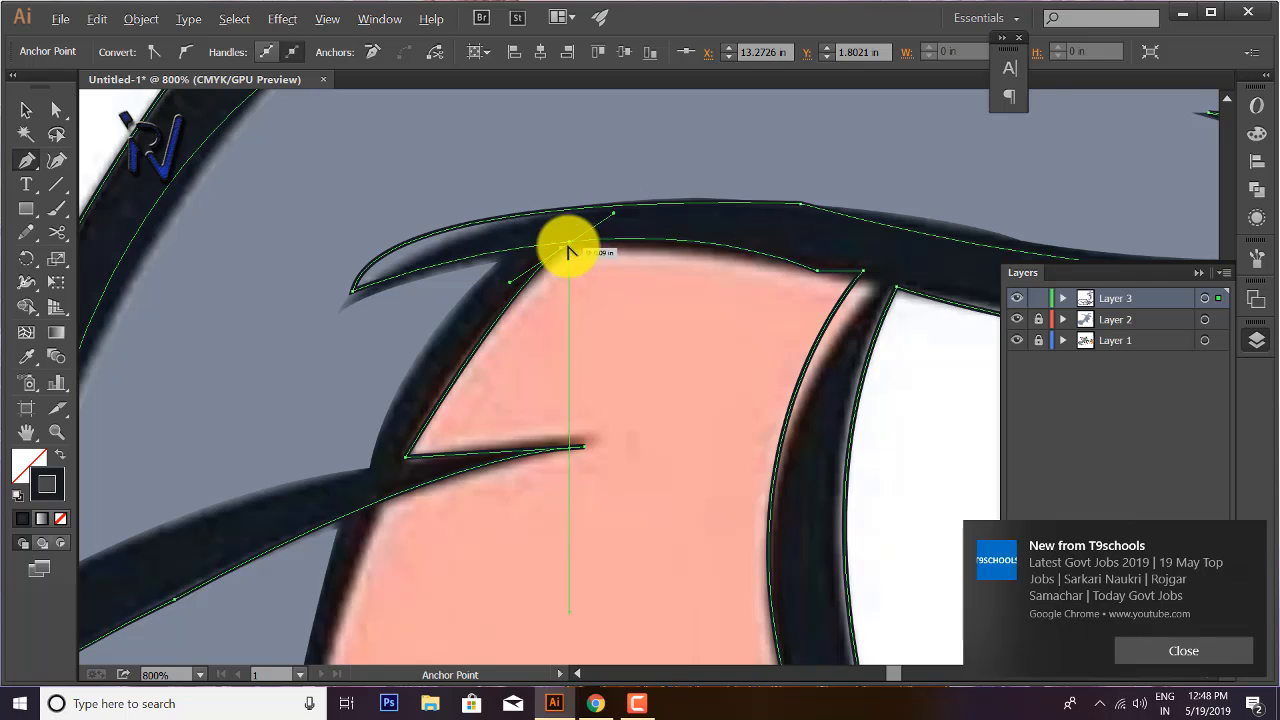
pyautogui.scroll(-4, 371, 463)
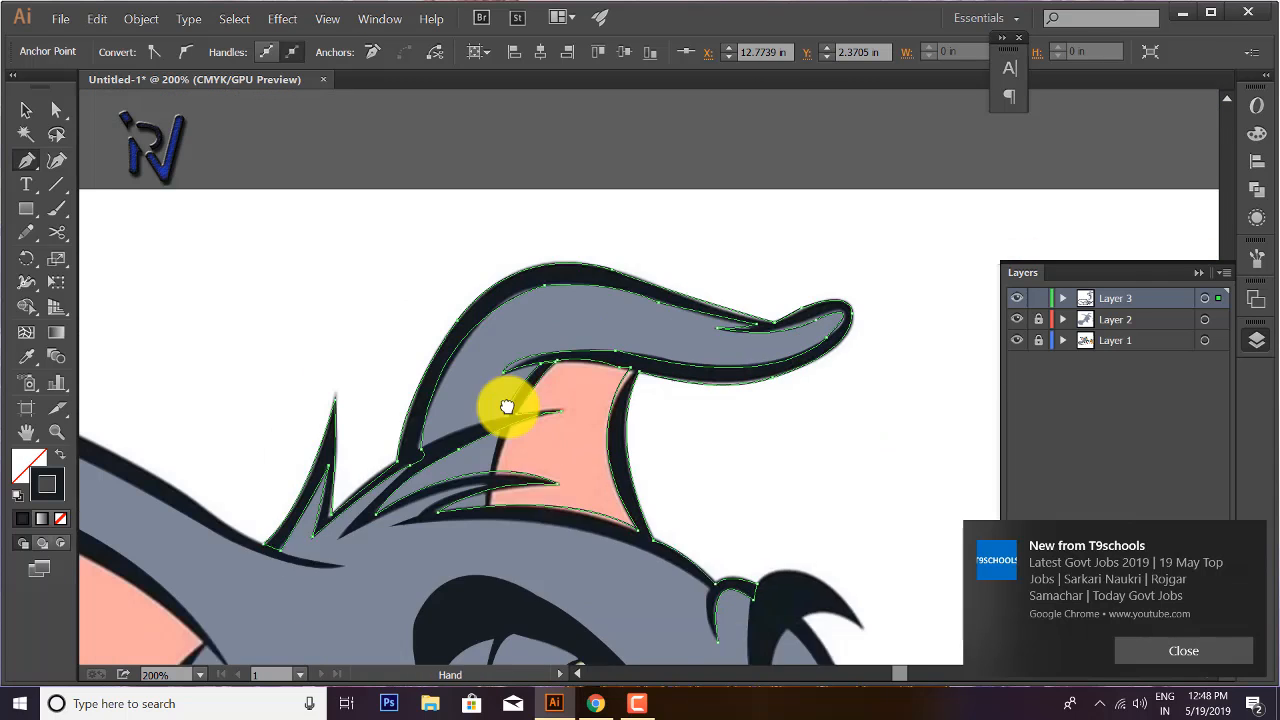
pyautogui.moveTo(413, 507); pyautogui.dragTo(416, 508)
pyautogui.click(447, 458)
pyautogui.click(381, 524)
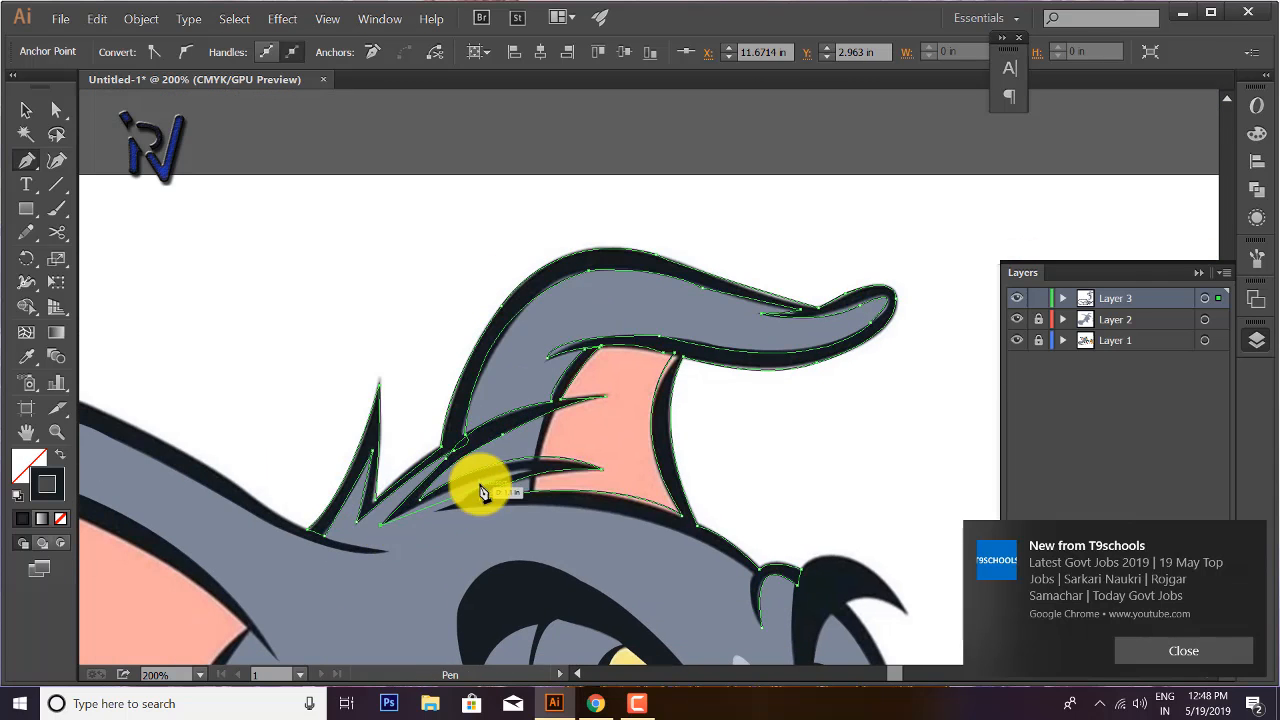
# - Continue the path around the small inner hair strand to the pointed start of the forehead line
pyautogui.moveTo(533, 470); pyautogui.dragTo(624, 458)
pyautogui.click(533, 470)
pyautogui.moveTo(463, 499); pyautogui.dragTo(454, 511)
pyautogui.click(463, 499)
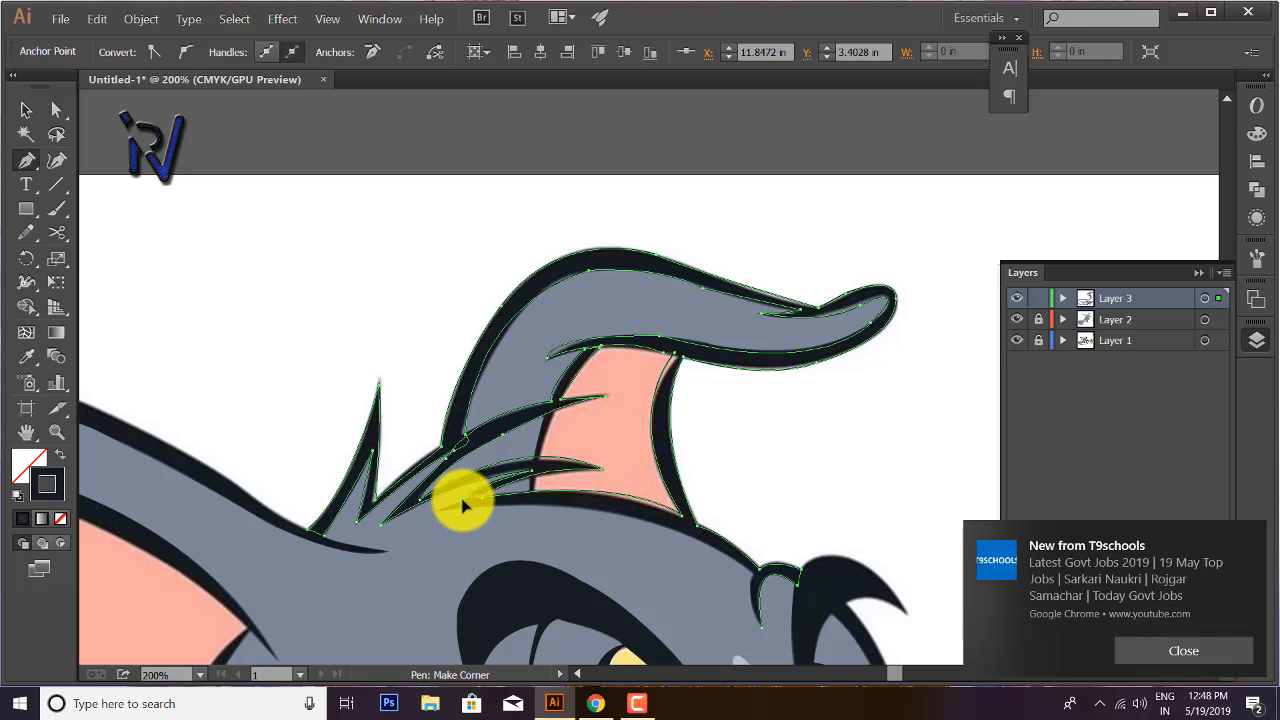
pyautogui.click(433, 511)
# - Close the path along the forehead line's lower edge to the curl's tip, fill it black, and restore a black stroke without fill
pyautogui.scroll(-1, 800, 640)
pyautogui.moveTo(936, 669); pyautogui.dragTo(864, 396)
pyautogui.click(755, 303)
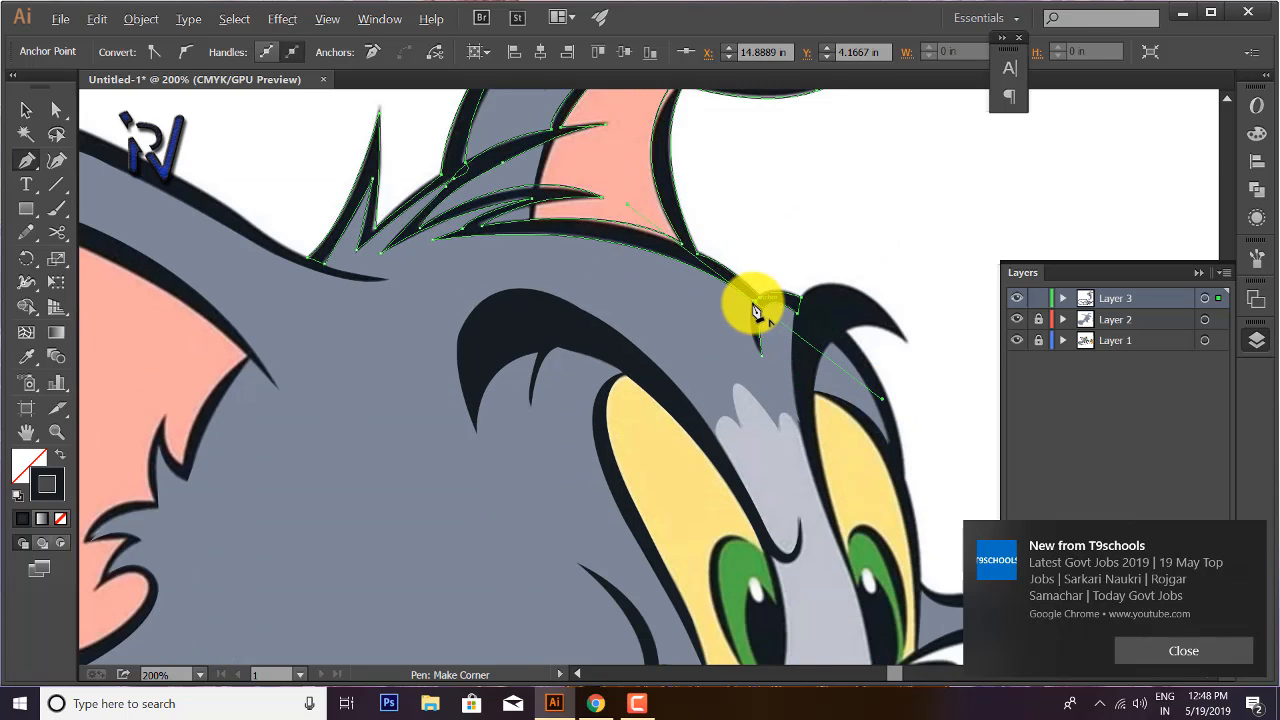
pyautogui.moveTo(762, 357); pyautogui.dragTo(781, 375)
pyautogui.scroll(-2, 785, 380)
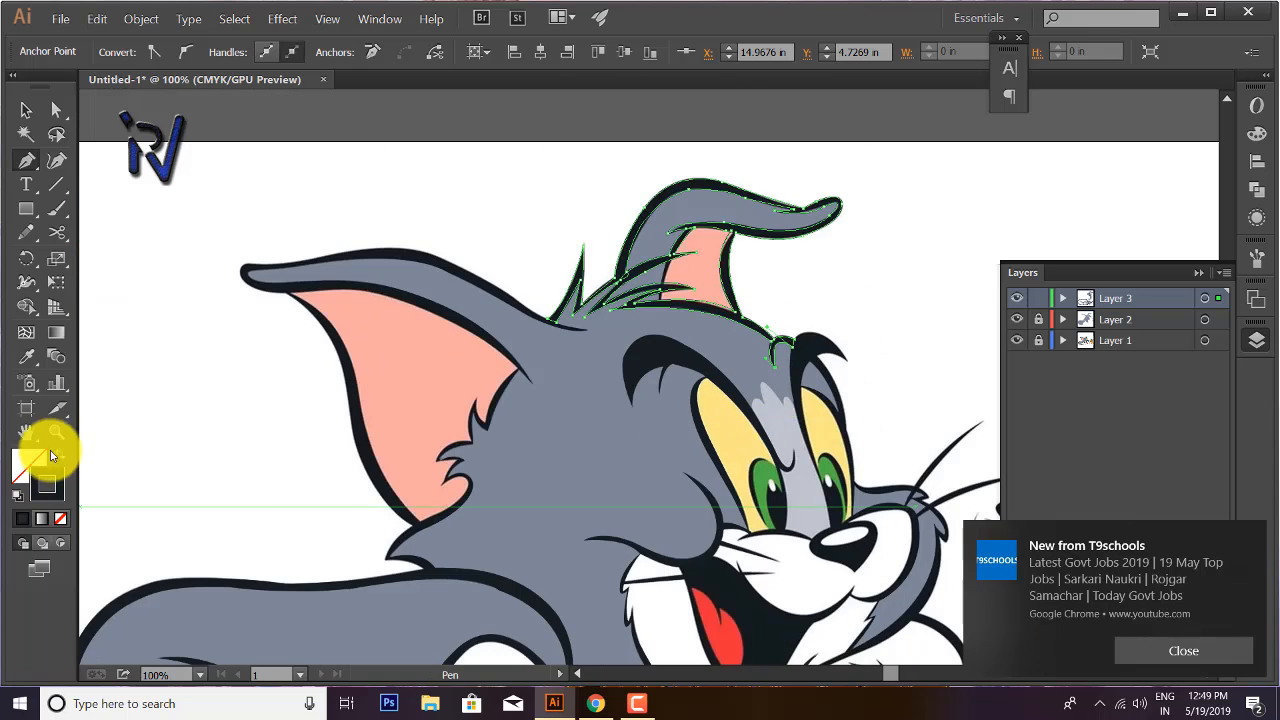
pyautogui.click(60, 455)
pyautogui.click(26, 110)
pyautogui.click(160, 240)
pyautogui.click(60, 455)
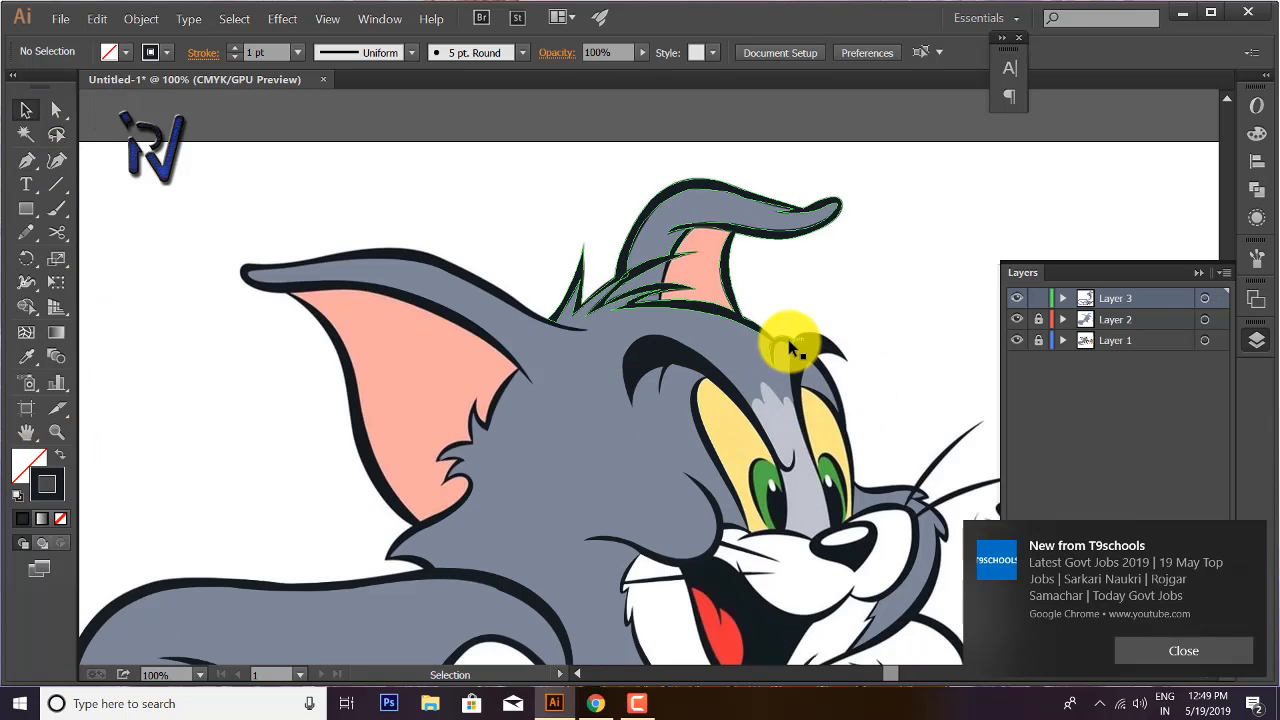
# - Trace the short black gap between the hair strand and forehead line at the inner ear's edge, and fill it black
pyautogui.scroll(5, 692, 297)
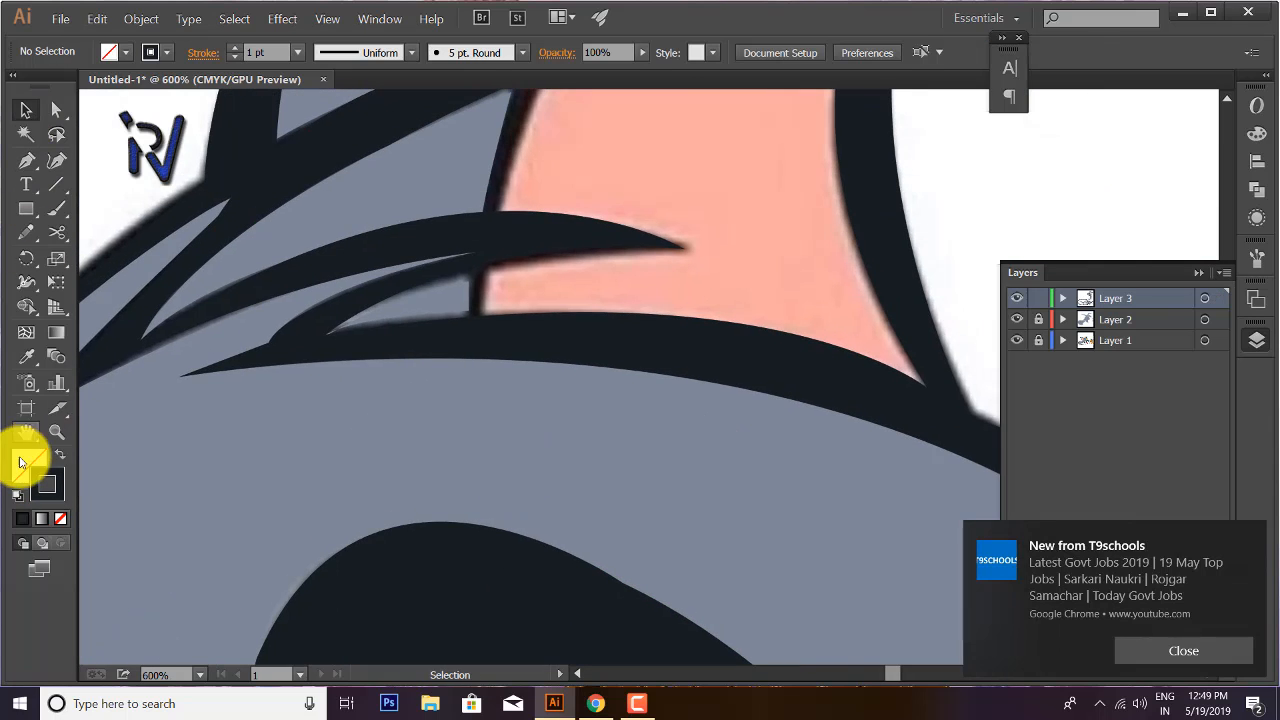
pyautogui.click(27, 160)
pyautogui.click(471, 268)
pyautogui.click(469, 316)
pyautogui.click(480, 316)
pyautogui.click(484, 267)
pyautogui.click(471, 268)
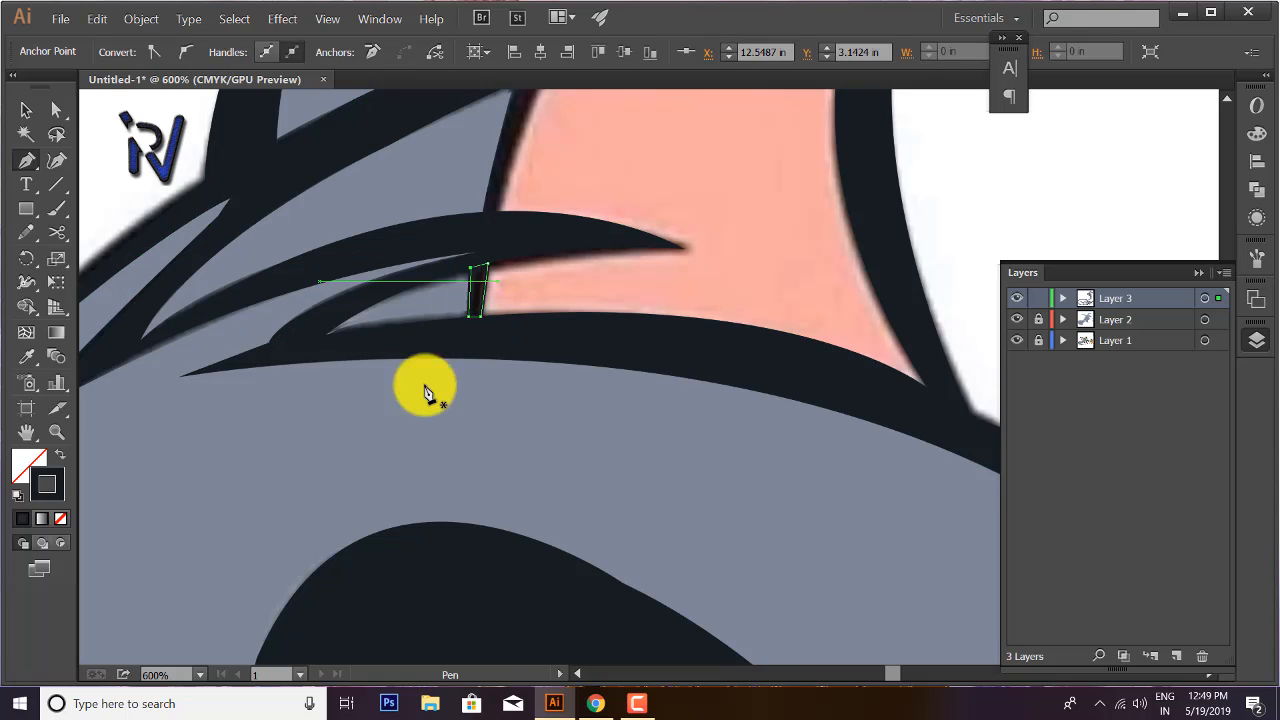
pyautogui.click(60, 455)
pyautogui.click(26, 110)
pyautogui.click(163, 308)
pyautogui.click(60, 455)
# - Start the right eyebrow path at its base and trace its inner edge down beside the nose bridge to the pointed lower end
pyautogui.moveTo(771, 475); pyautogui.dragTo(135, 342)
pyautogui.scroll(-2, 135, 342)
pyautogui.moveTo(218, 470); pyautogui.dragTo(296, 335)
pyautogui.scroll(-2, 300, 340)
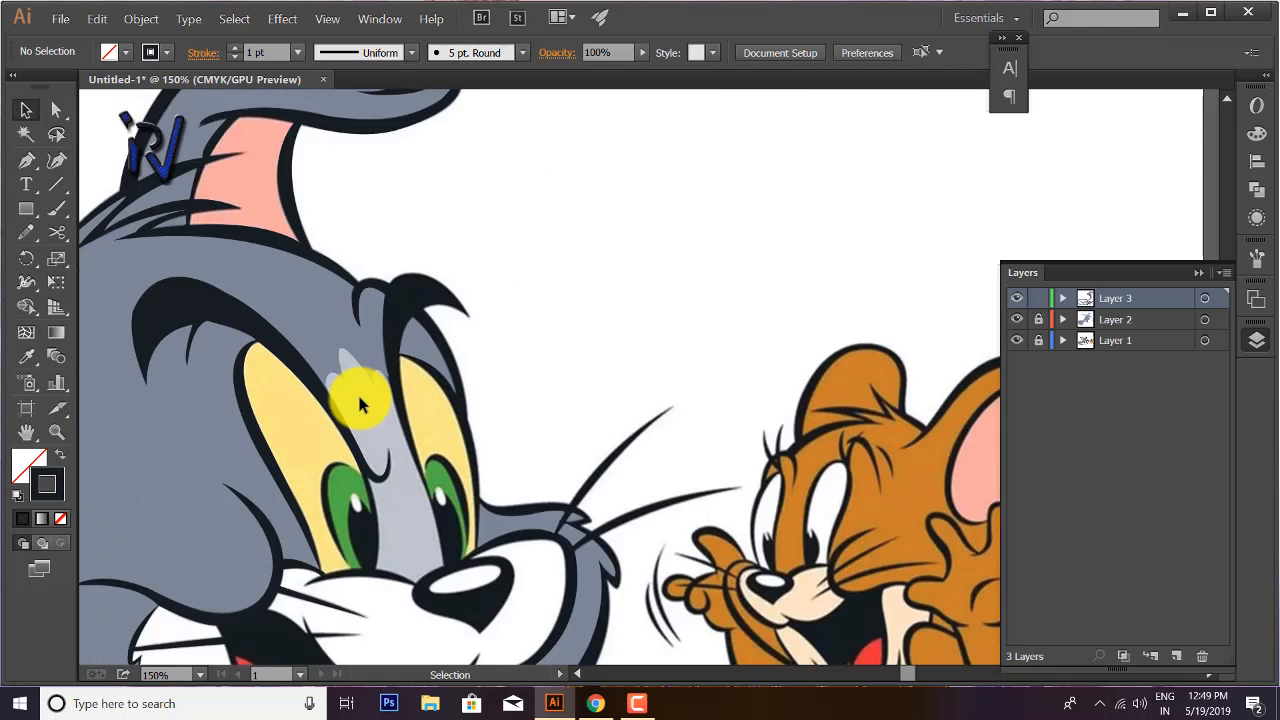
pyautogui.scroll(1, 357, 400)
pyautogui.click(26, 160)
pyautogui.click(393, 262)
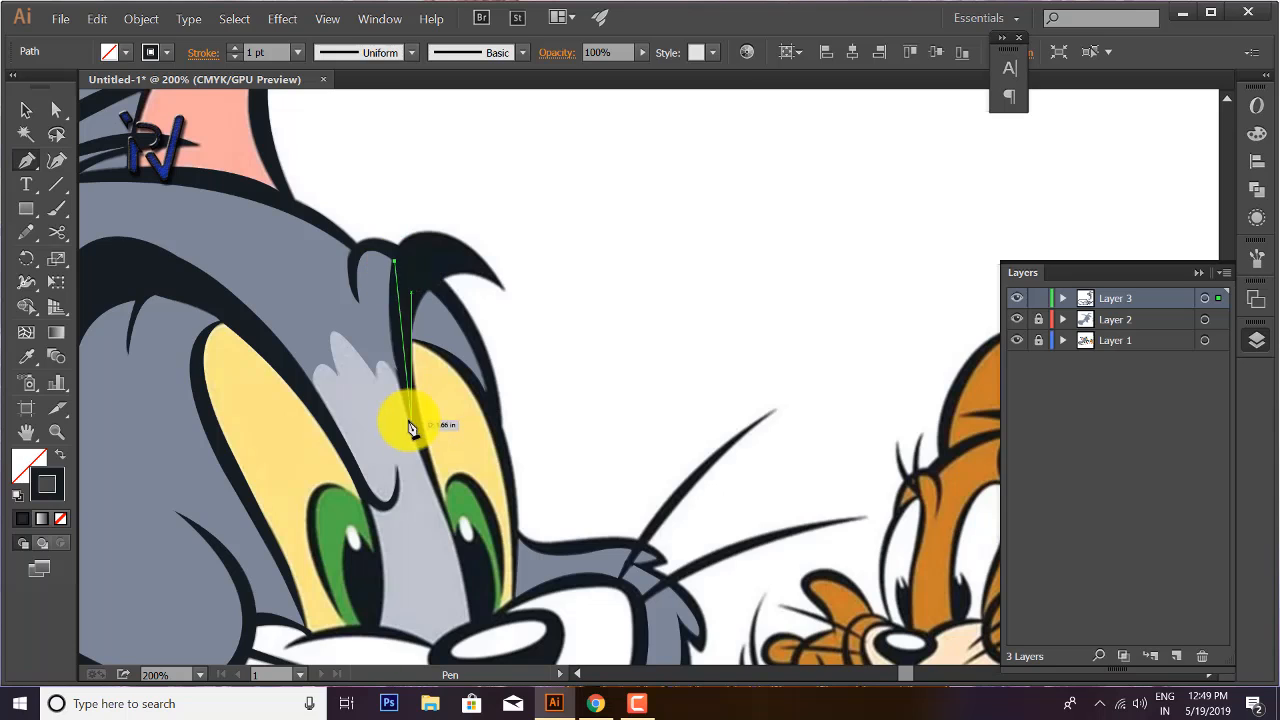
pyautogui.moveTo(410, 425); pyautogui.dragTo(453, 545)
pyautogui.click(455, 545)
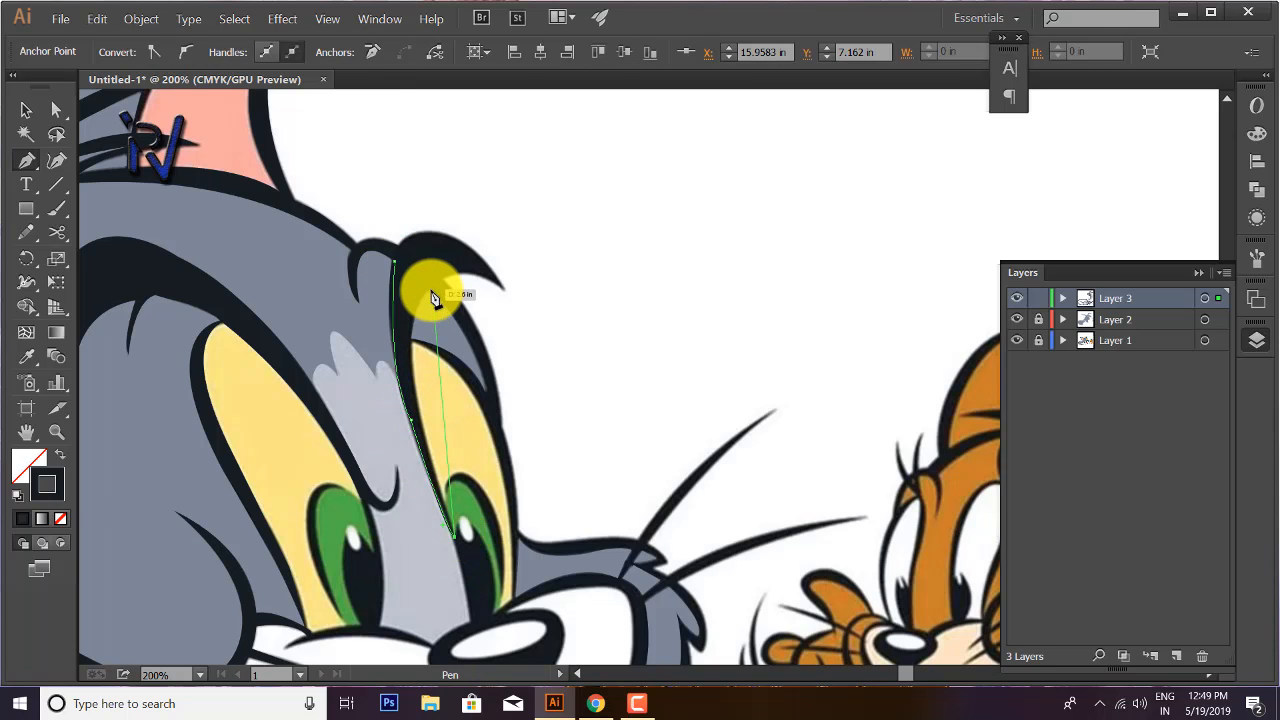
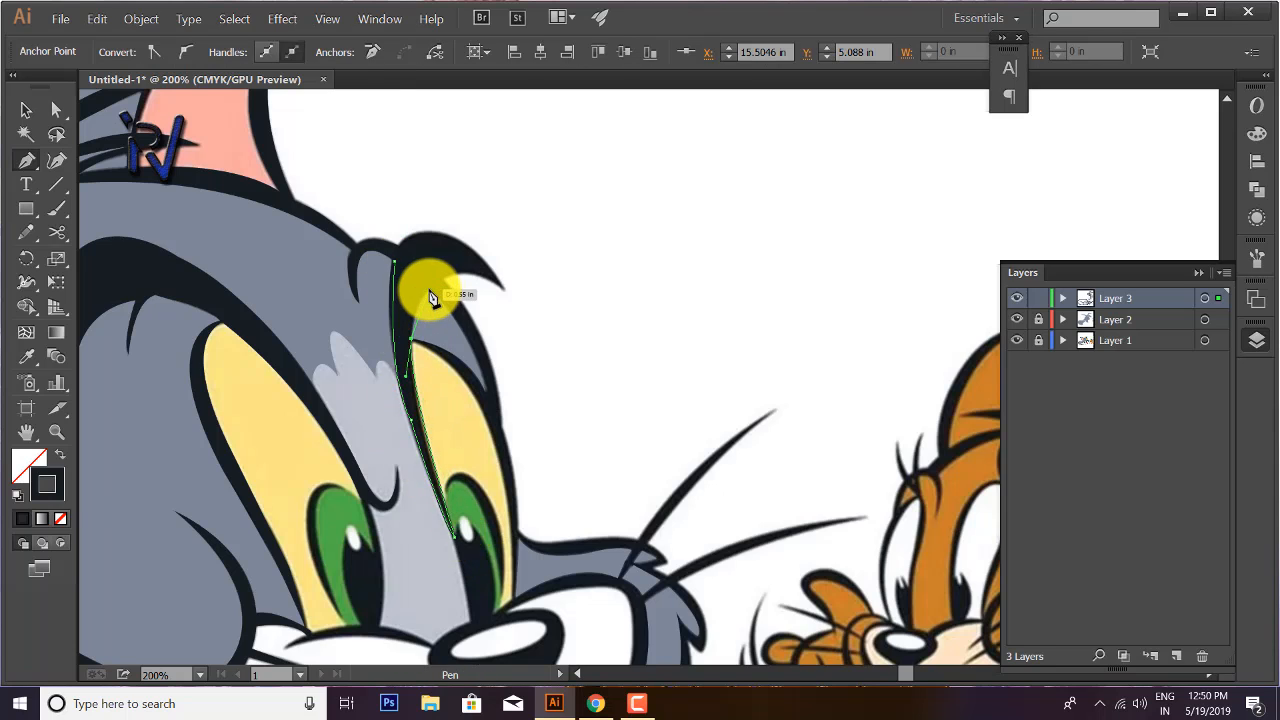
# - Complete the right eyebrow path around the gray eyelid and the pointed brow tuft, and fill the shape black
pyautogui.click(431, 292)
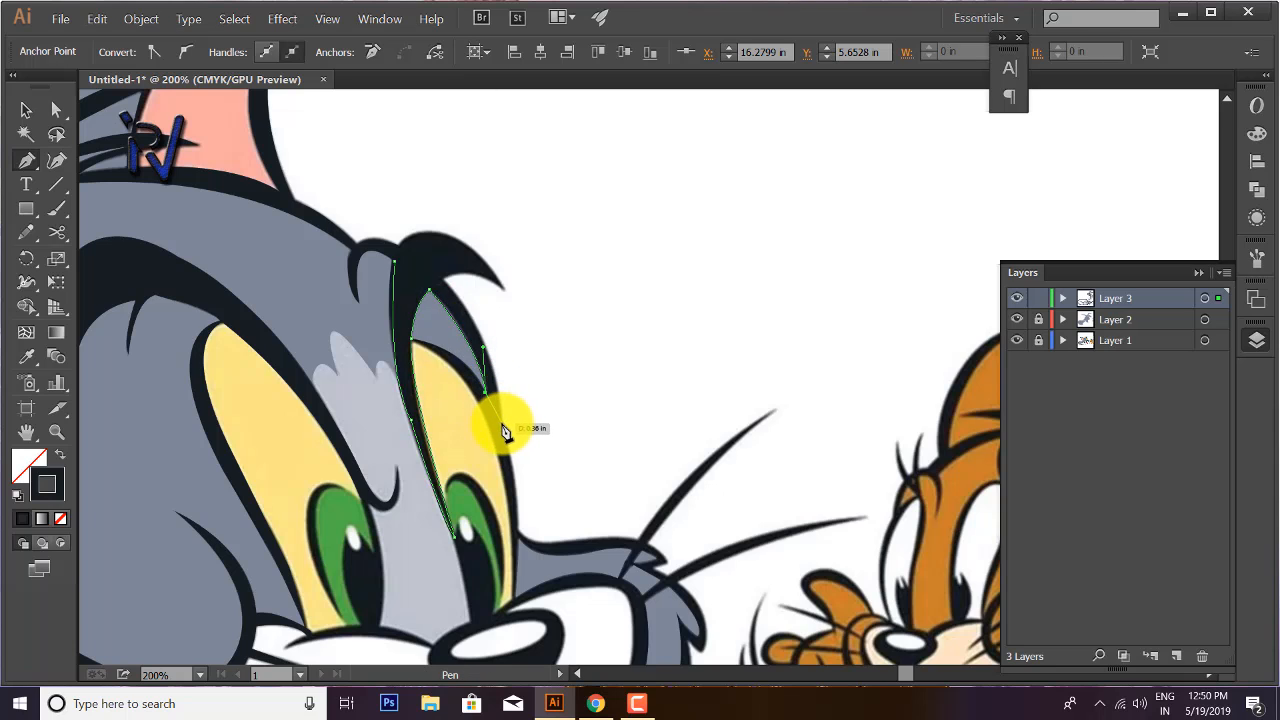
pyautogui.click(502, 426)
pyautogui.moveTo(443, 282); pyautogui.dragTo(347, 296)
pyautogui.click(443, 283)
pyautogui.click(503, 289)
pyautogui.click(399, 246)
pyautogui.click(395, 261)
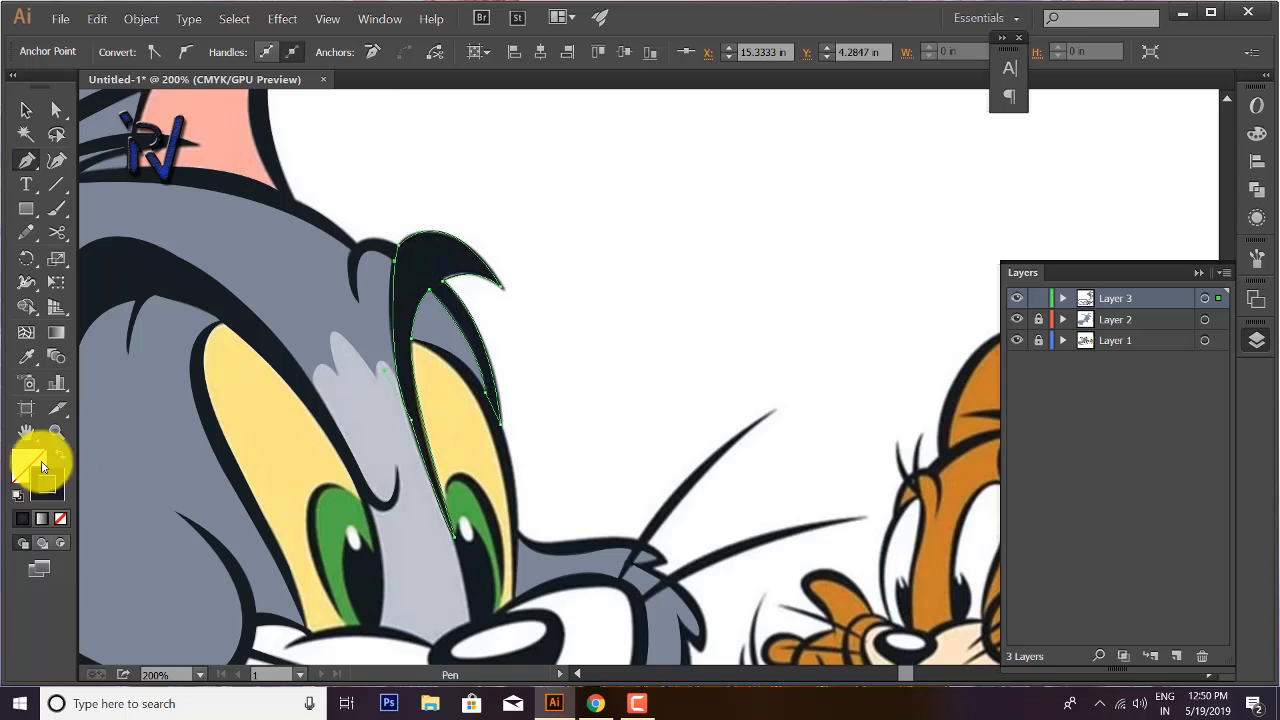
pyautogui.click(58, 454)
pyautogui.press('v')
pyautogui.click(600, 412)
# - Start a path at the top of the right eye with a black stroke and no fill, undoing the misplaced segment
pyautogui.click(411, 340)
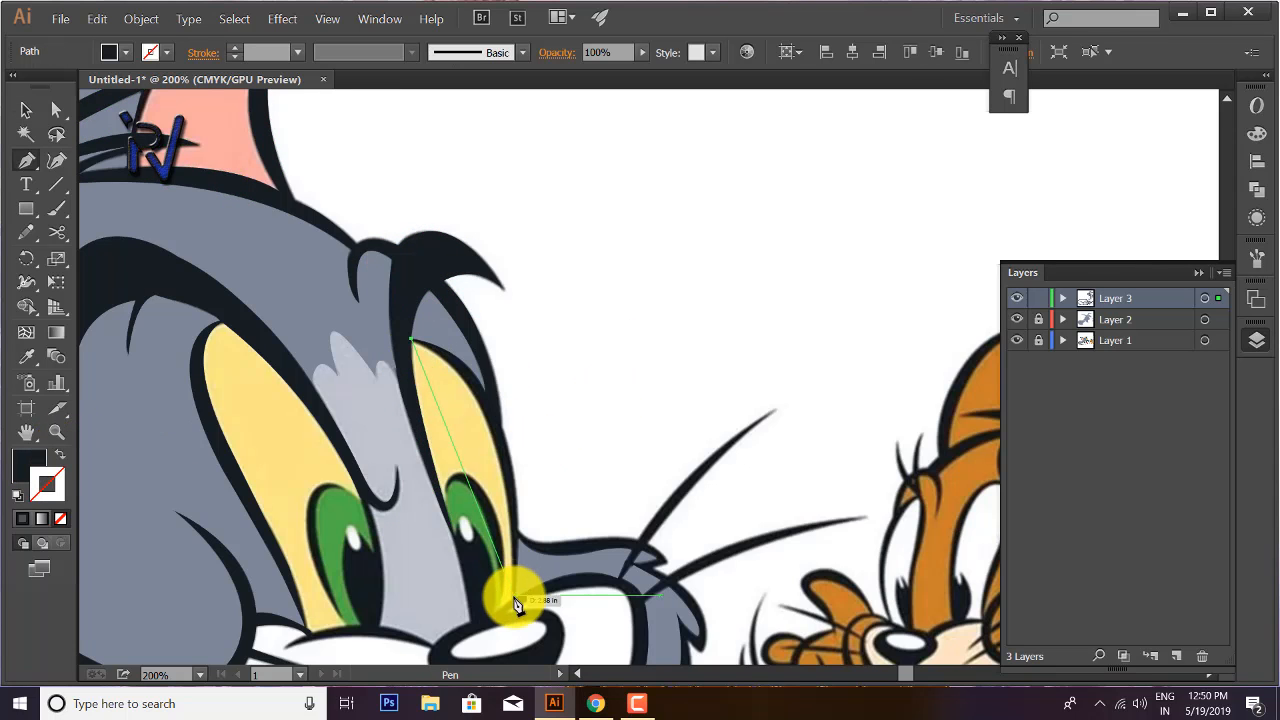
pyautogui.moveTo(513, 598); pyautogui.dragTo(521, 551)
pyautogui.scroll(-2, 521, 551)
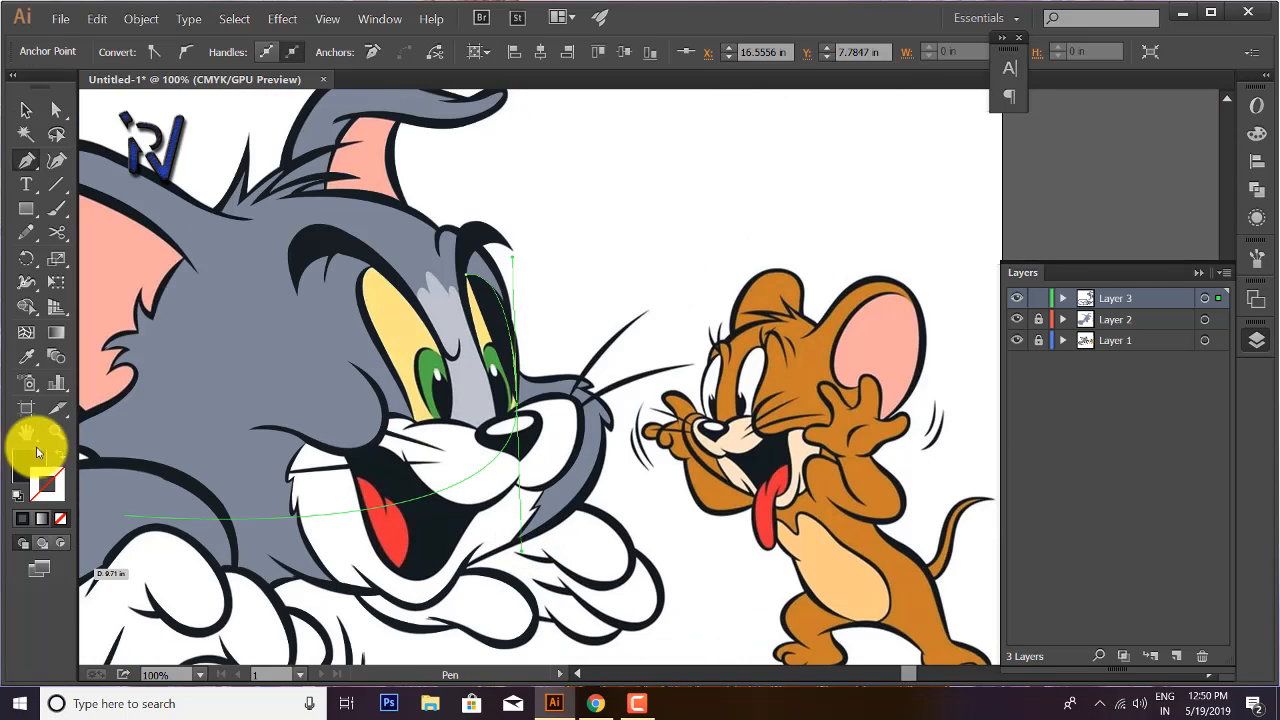
pyautogui.click(59, 454)
pyautogui.hotkey('ctrl', 'z')
pyautogui.hotkey('ctrl', 'z')
pyautogui.click(60, 454)
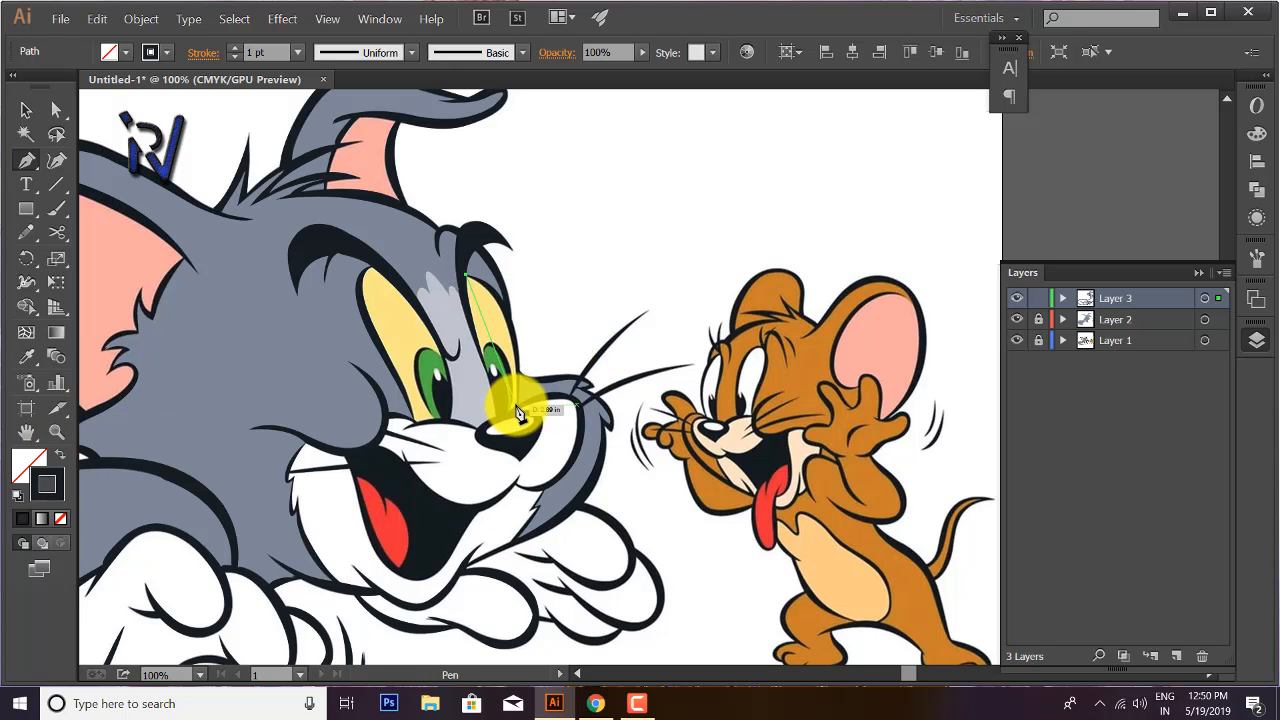
pyautogui.moveTo(518, 412); pyautogui.dragTo(517, 522)
pyautogui.scroll(4, 506, 314)
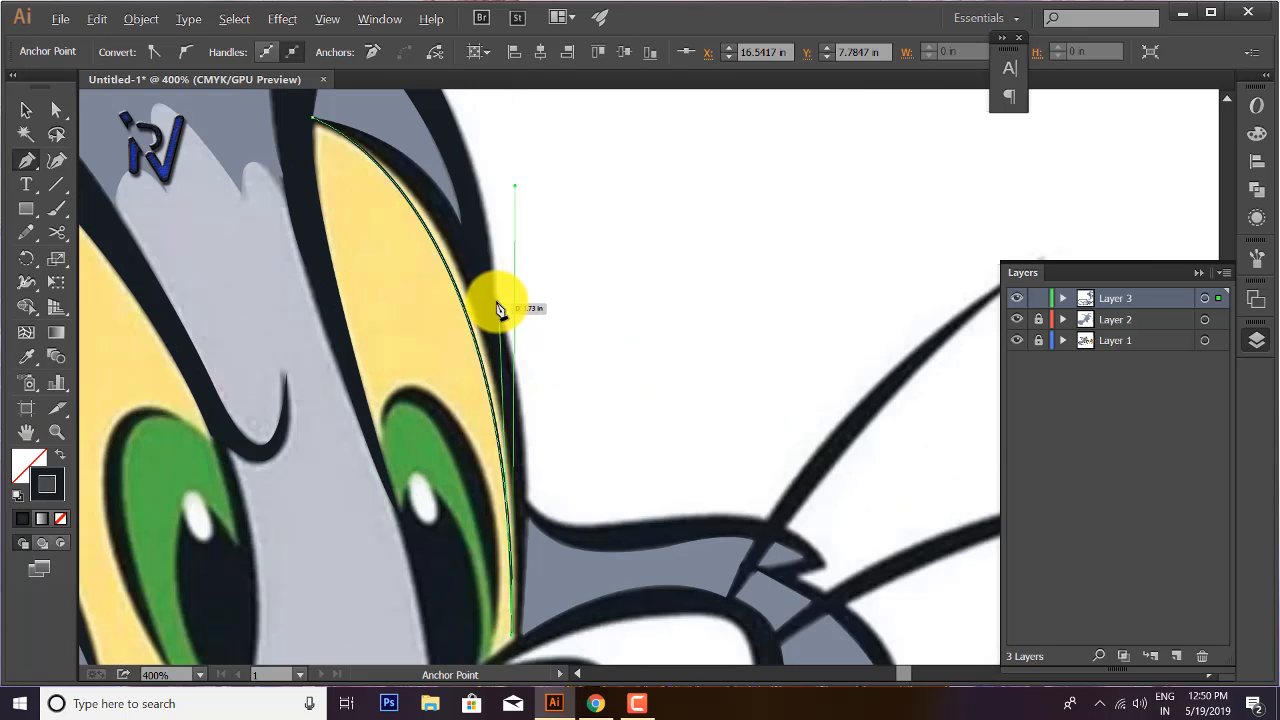
pyautogui.moveTo(497, 300); pyautogui.dragTo(440, 170)
pyautogui.hotkey('ctrl', 'z')
pyautogui.hotkey('ctrl', 'z')
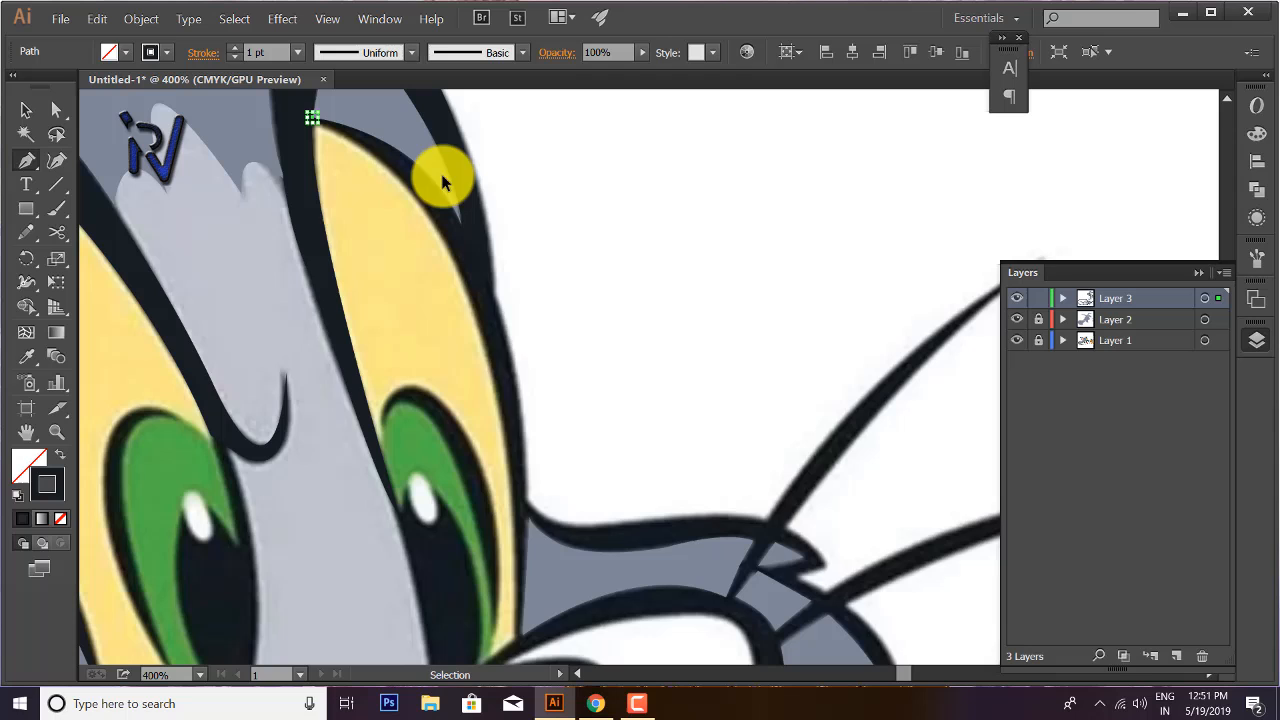
# - Trace the right eye's outer rim down to the muzzle and back up to the starting point, and fill it black
pyautogui.moveTo(502, 397); pyautogui.dragTo(519, 641)
pyautogui.click(503, 399)
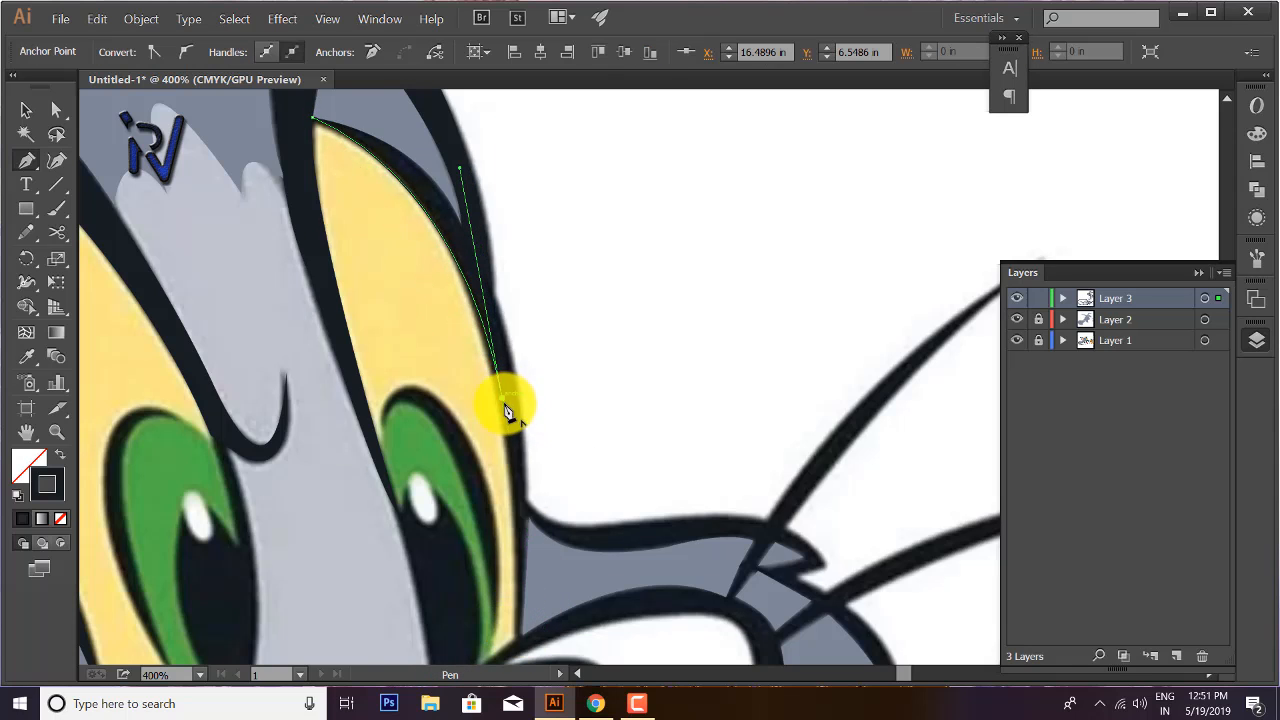
pyautogui.click(517, 639)
pyautogui.click(522, 636)
pyautogui.click(530, 516)
pyautogui.moveTo(502, 314); pyautogui.dragTo(486, 278)
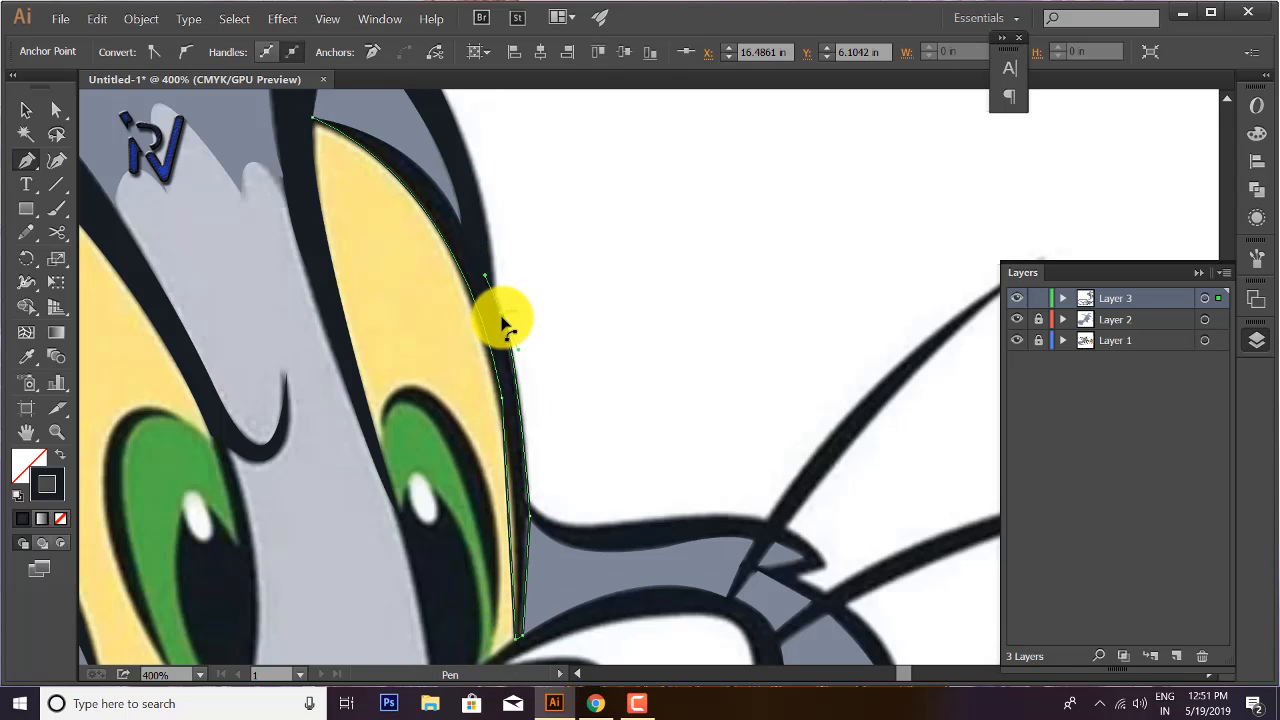
pyautogui.click(502, 315)
pyautogui.moveTo(313, 133); pyautogui.dragTo(150, 96)
pyautogui.scroll(5, 251, 120)
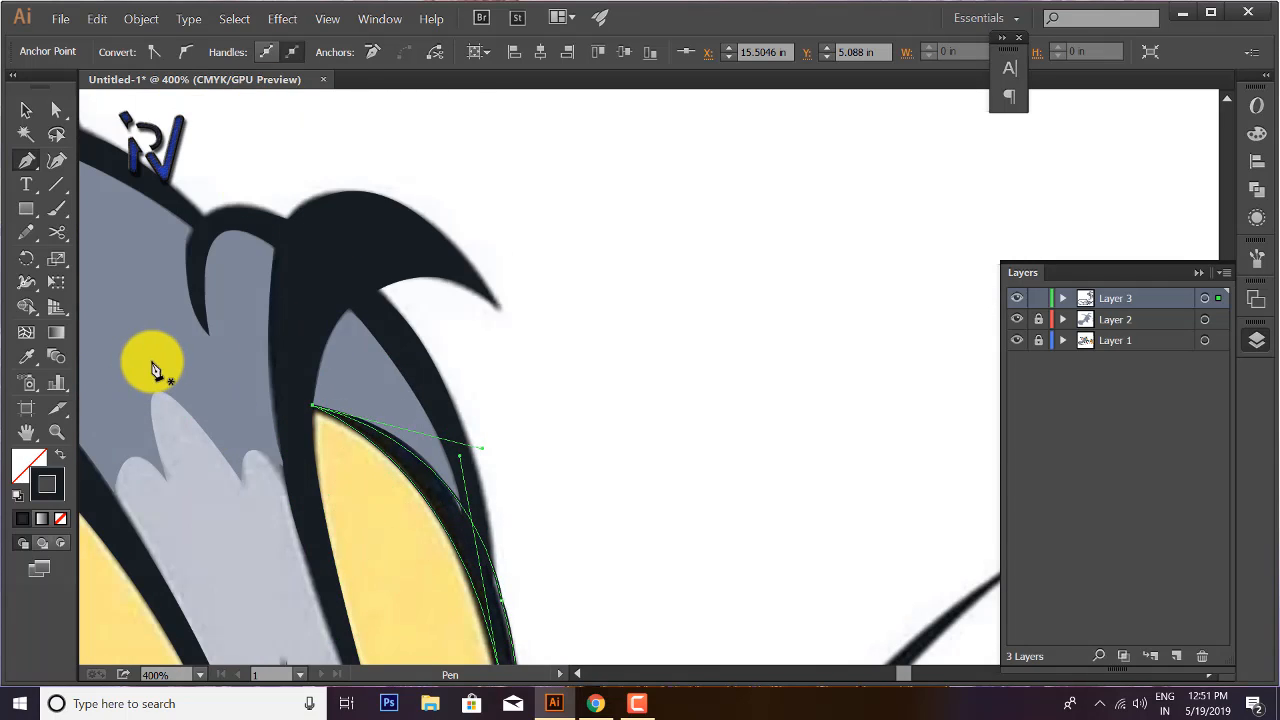
pyautogui.scroll(-2, 153, 368)
pyautogui.click(61, 456)
# - Trace the black line along the muzzle's upper edge beneath the eyes as a closed shape, and fill it black
pyautogui.moveTo(476, 440); pyautogui.dragTo(480, 227)
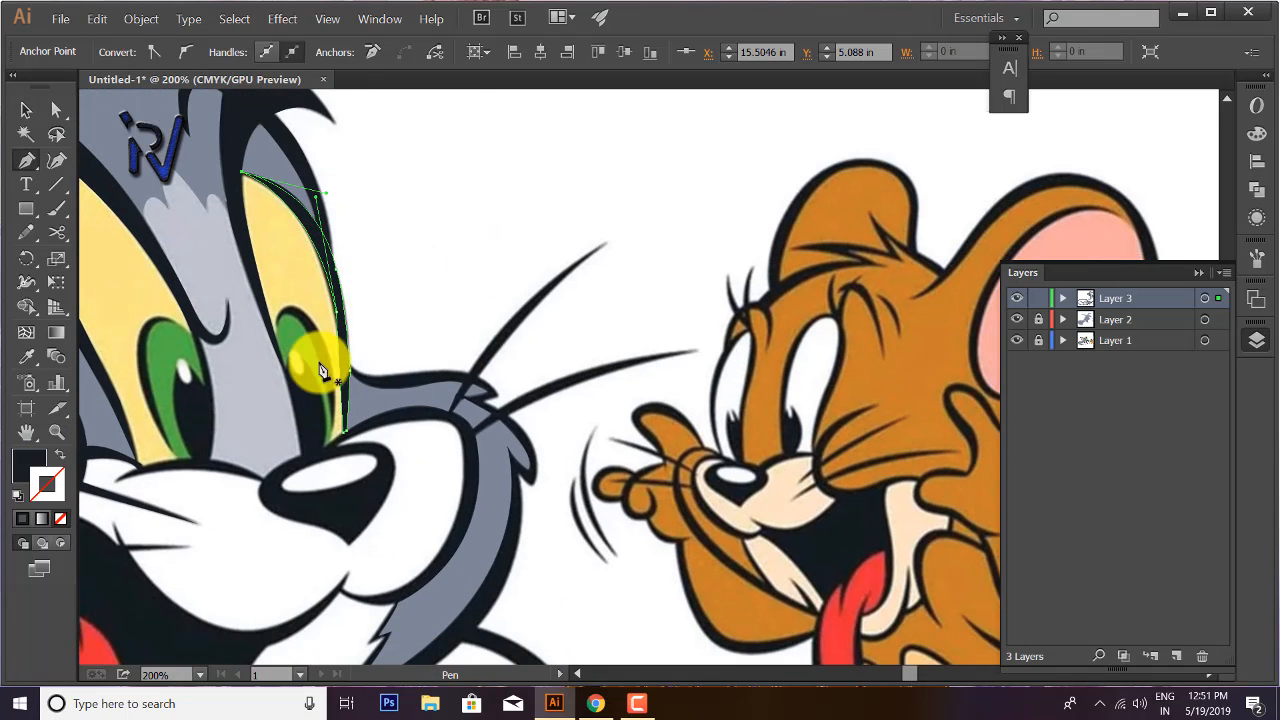
pyautogui.scroll(-2, 271, 457)
pyautogui.scroll(1, 300, 351)
pyautogui.click(205, 475)
pyautogui.moveTo(313, 475); pyautogui.dragTo(363, 492)
pyautogui.click(313, 475)
pyautogui.click(60, 455)
pyautogui.moveTo(205, 475); pyautogui.dragTo(144, 518)
pyautogui.click(60, 455)
pyautogui.press('v')
pyautogui.click(315, 511)
# - Trace the oval highlight on the cat's nose as a closed path and fill it with sampled white
pyautogui.press('p')
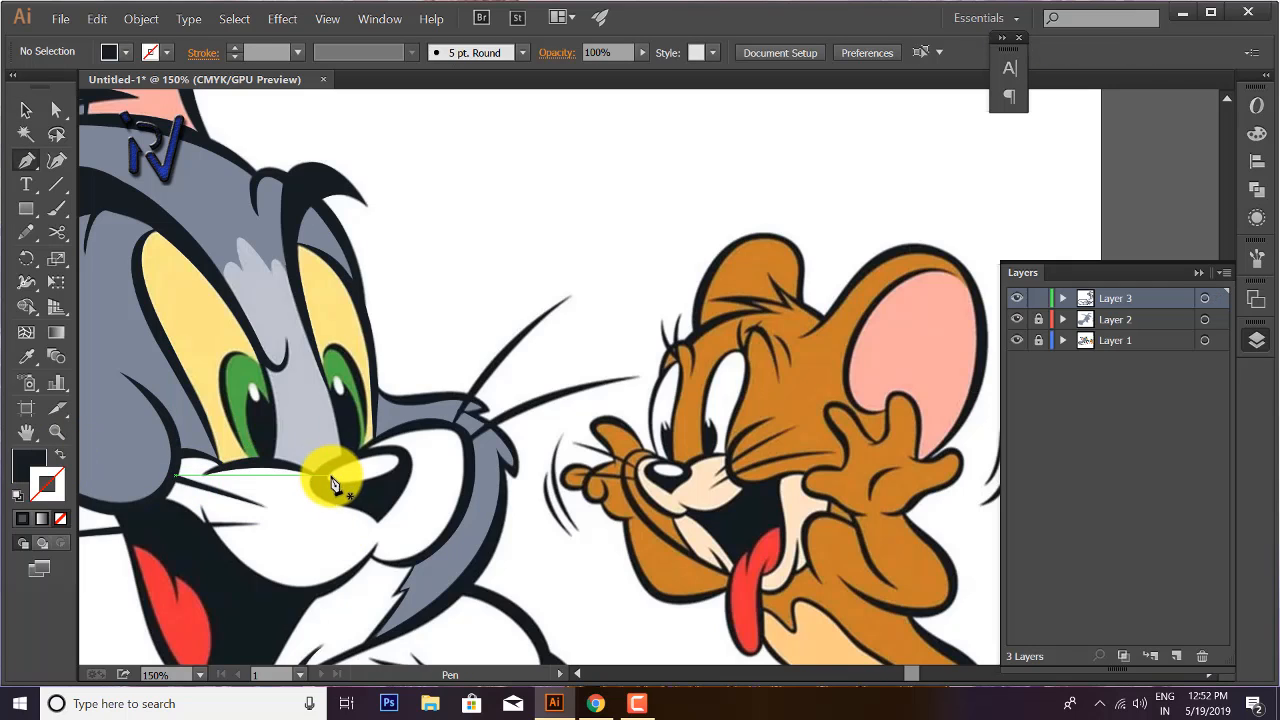
pyautogui.click(330, 476)
pyautogui.click(390, 461)
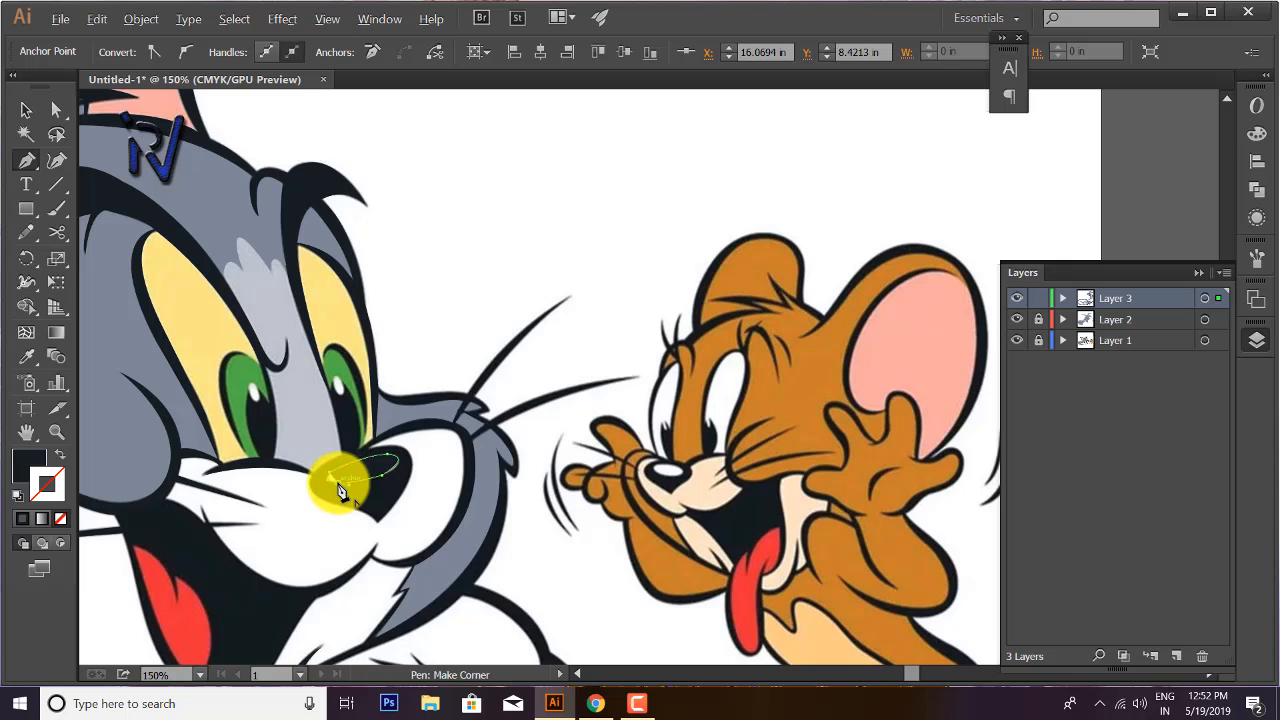
pyautogui.click(30, 356)
pyautogui.click(84, 454)
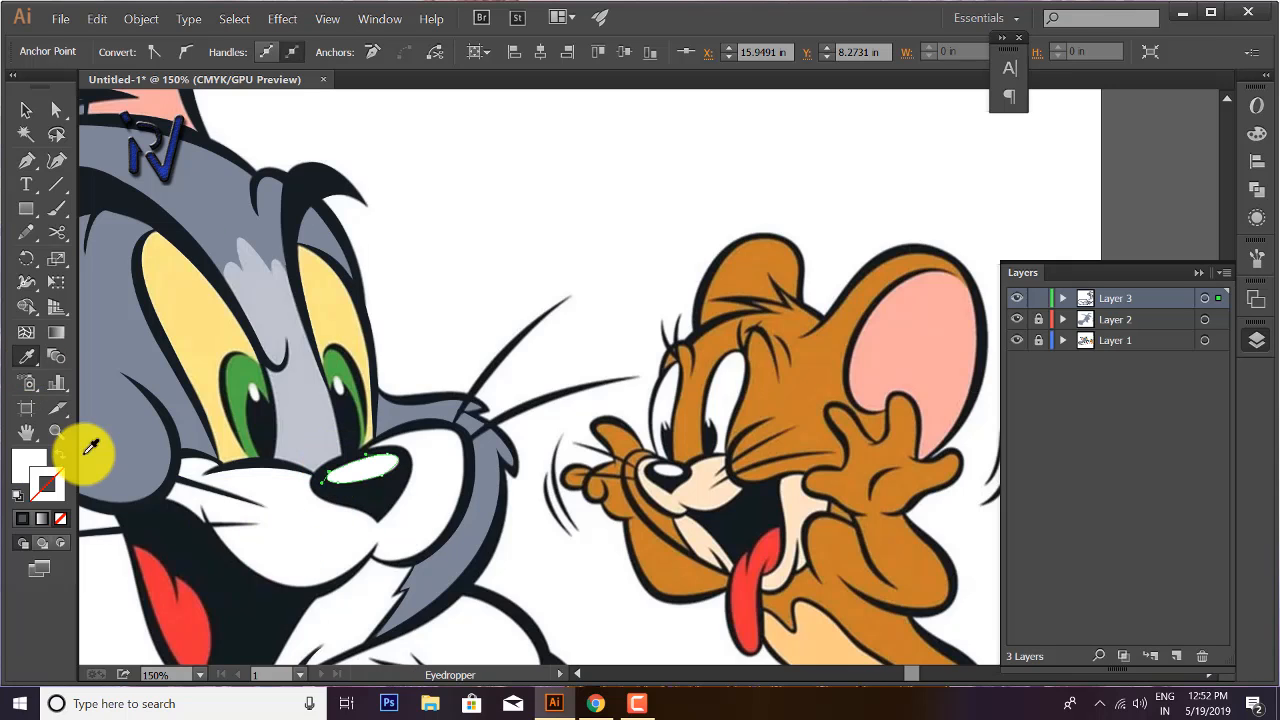
# - Sample black from the artwork with the Eyedropper and set it as the stroke with no fill
pyautogui.click(61, 455)
pyautogui.click(182, 533)
pyautogui.click(61, 454)
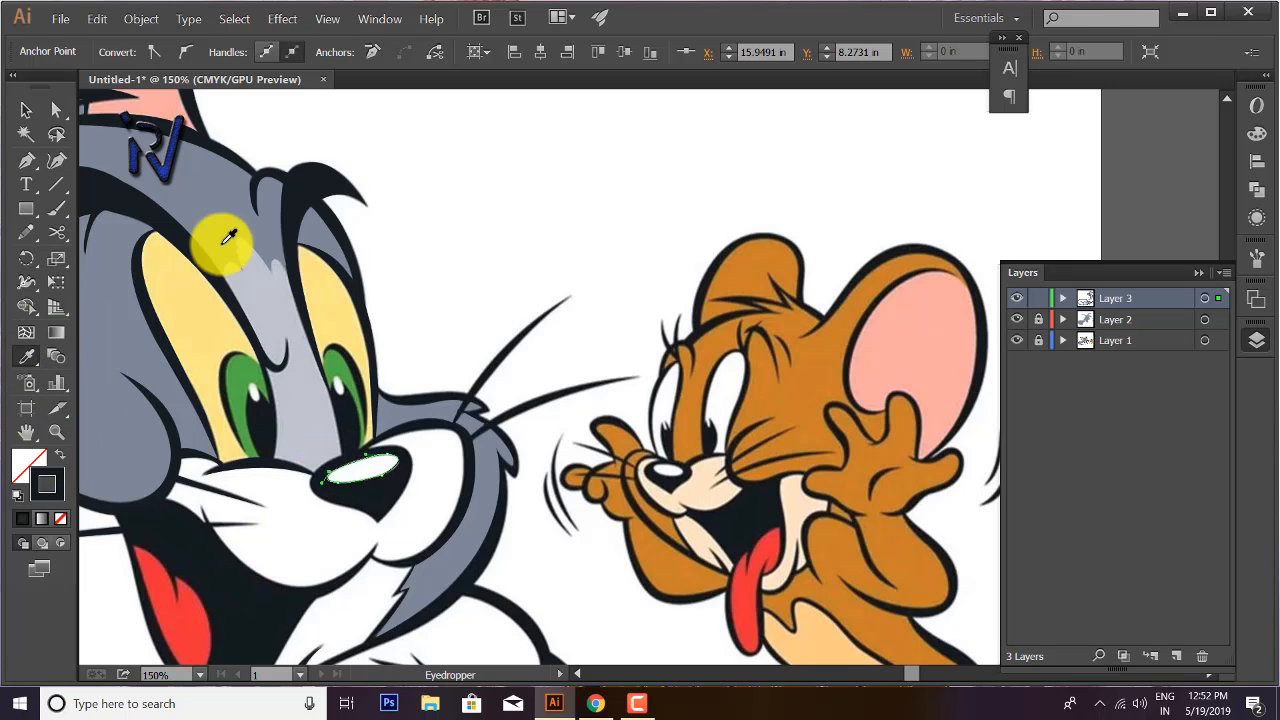
# - Trace the cat's whole nose as a closed path starting at its lower tip, and fill it black
pyautogui.click(375, 520)
pyautogui.scroll(3, 325, 505)
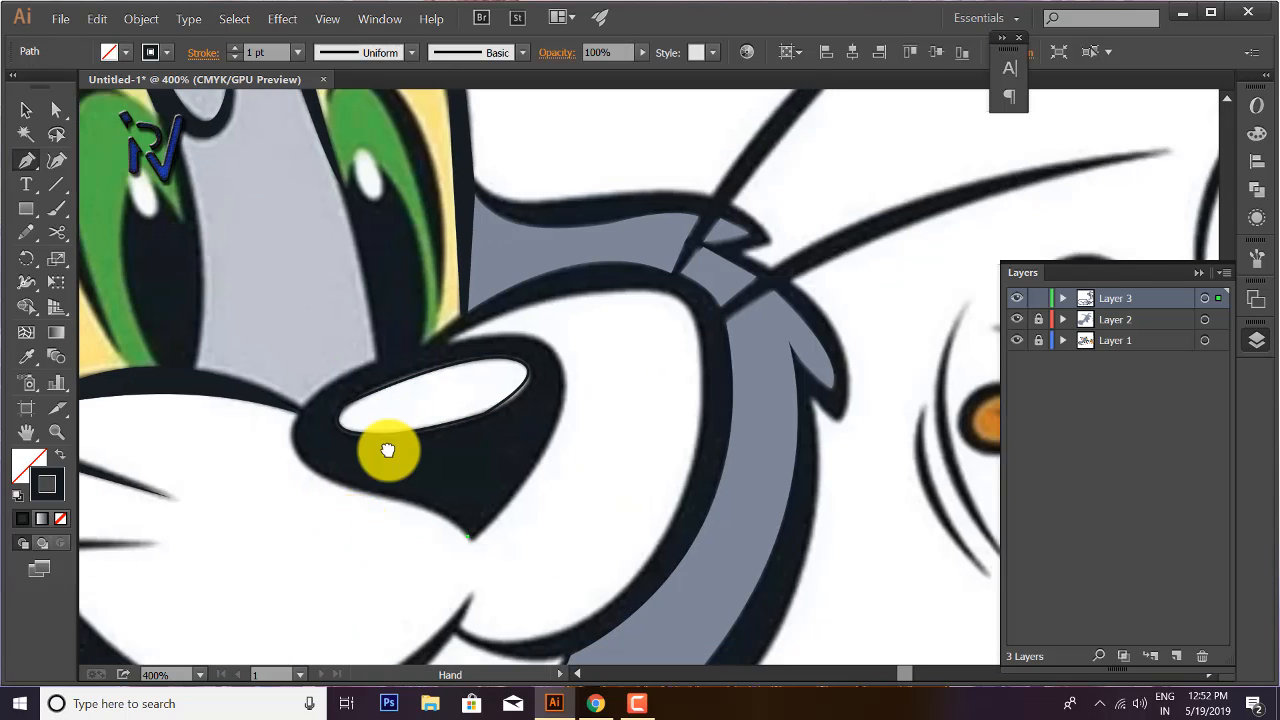
pyautogui.moveTo(388, 449); pyautogui.dragTo(305, 359)
pyautogui.click(406, 374)
pyautogui.moveTo(373, 280); pyautogui.dragTo(433, 231)
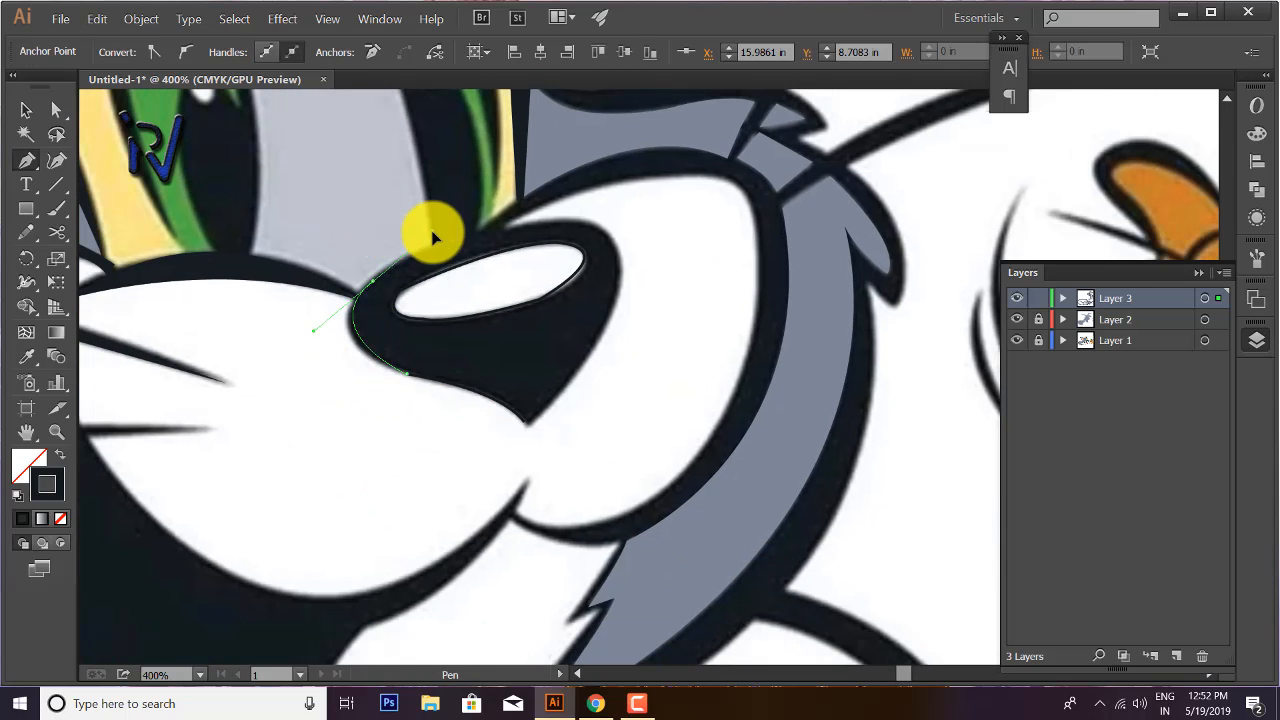
pyautogui.click(373, 280)
pyautogui.click(503, 238)
pyautogui.moveTo(620, 283); pyautogui.dragTo(605, 352)
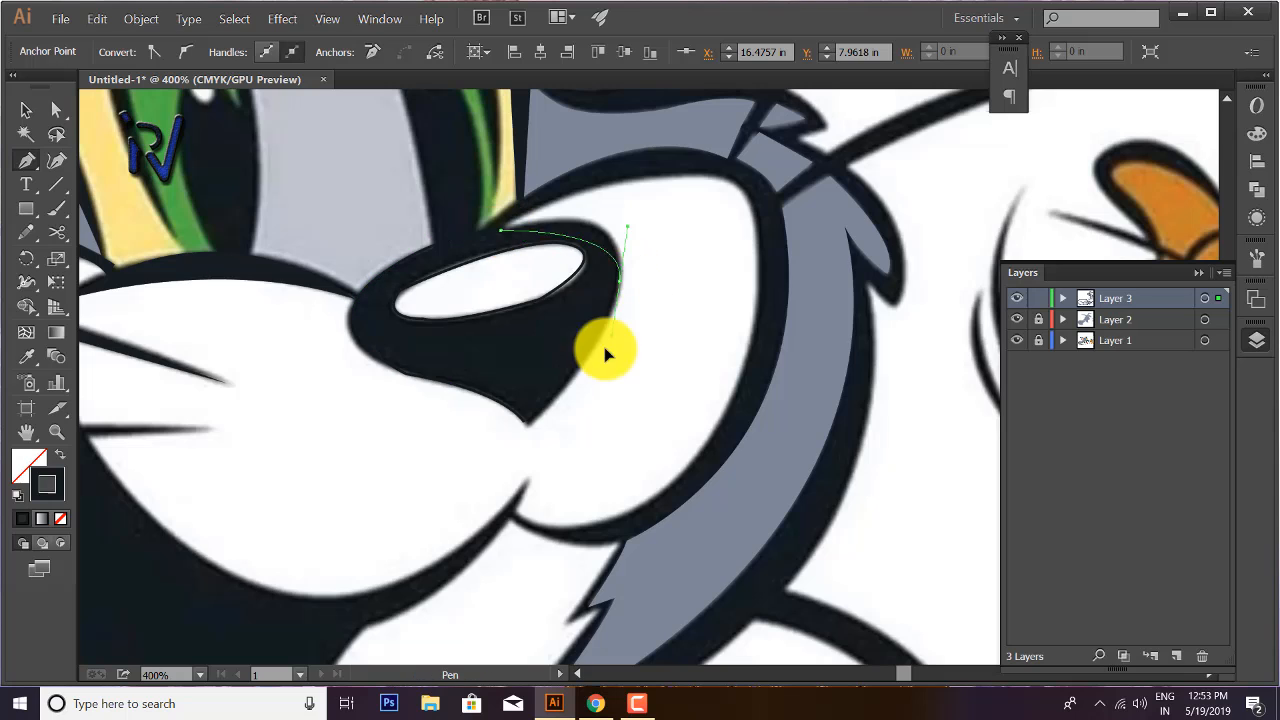
pyautogui.click(619, 284)
pyautogui.click(527, 418)
pyautogui.click(60, 455)
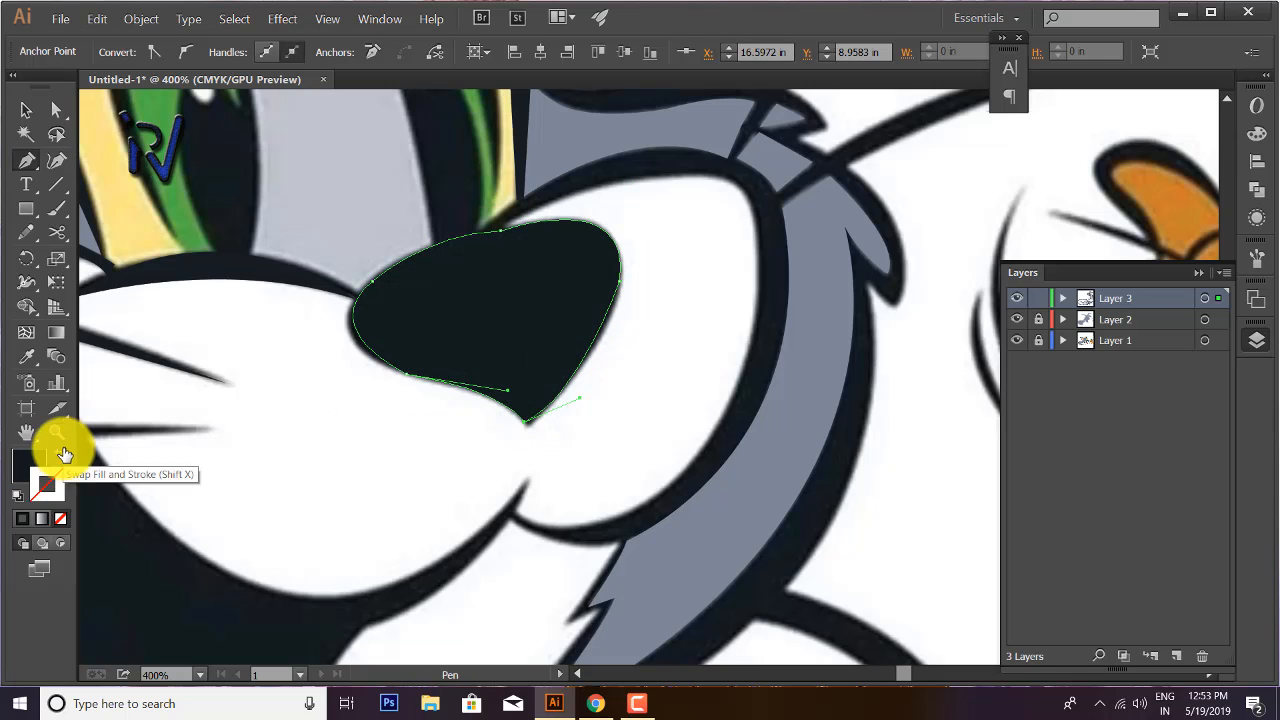
pyautogui.moveTo(716, 252); pyautogui.dragTo(374, 411)
pyautogui.click(513, 304)
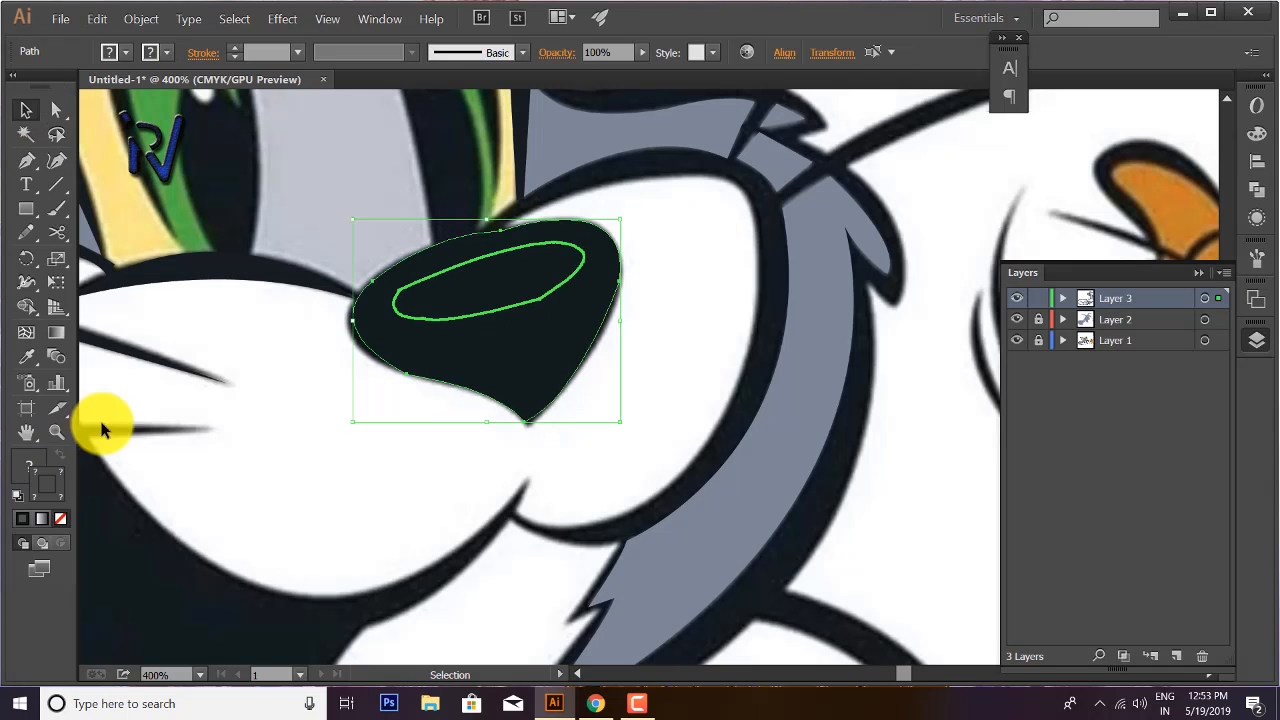
pyautogui.click(31, 330)
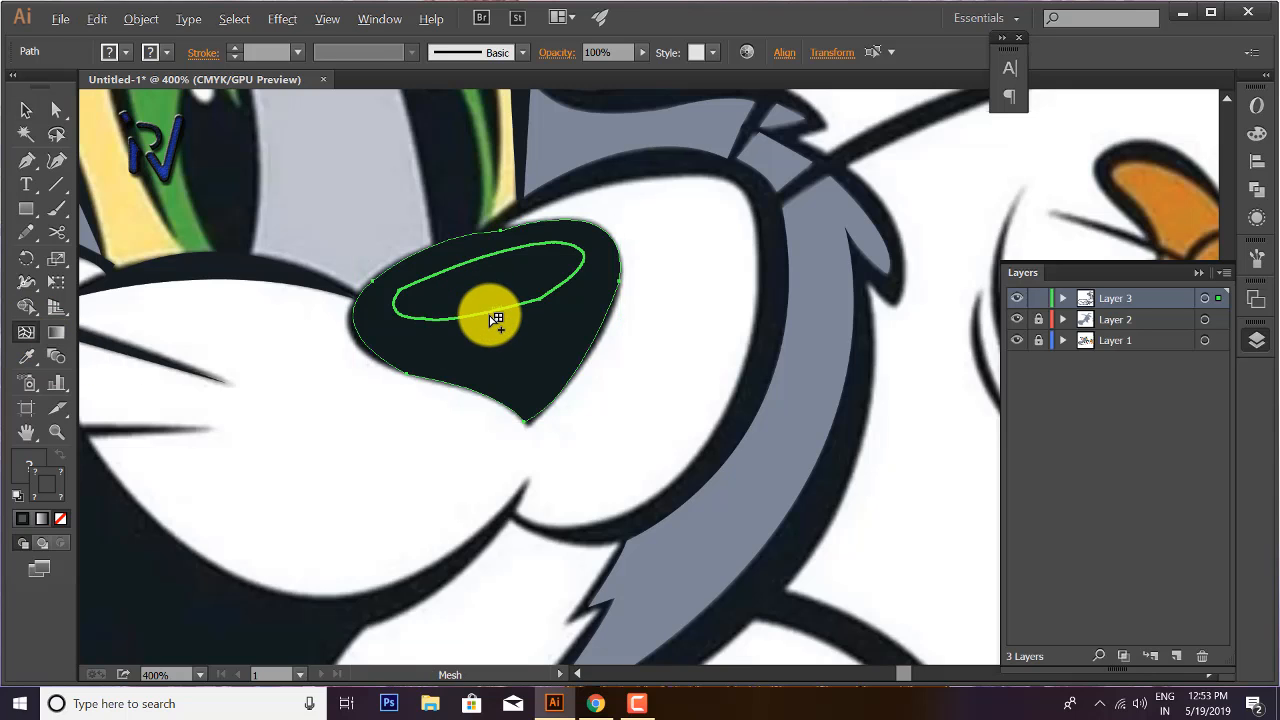
pyautogui.keyDown('shift'); pyautogui.click(562, 390); pyautogui.keyUp('shift')
pyautogui.press('u')
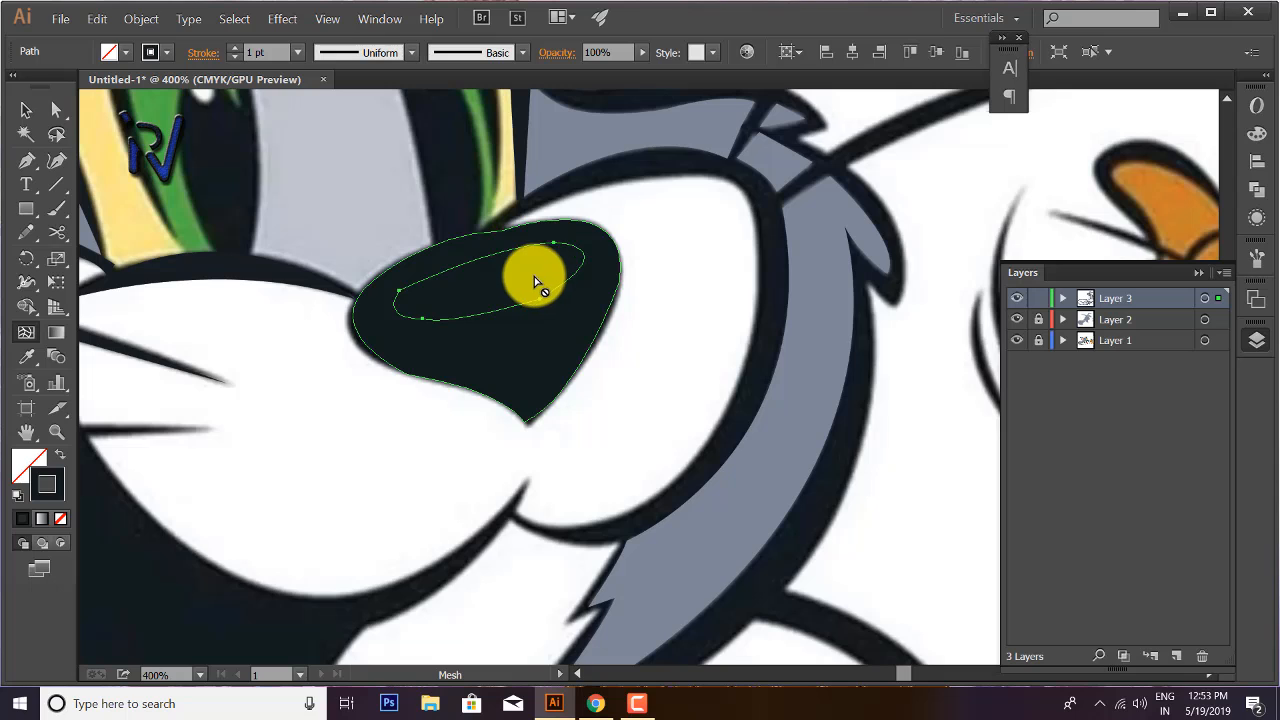
pyautogui.press('v')
# - Try to change the stacking order of the black nose shape and its oval highlight with the Arrange options
pyautogui.keyDown('shift'); pyautogui.click(470, 342); pyautogui.keyUp('shift')
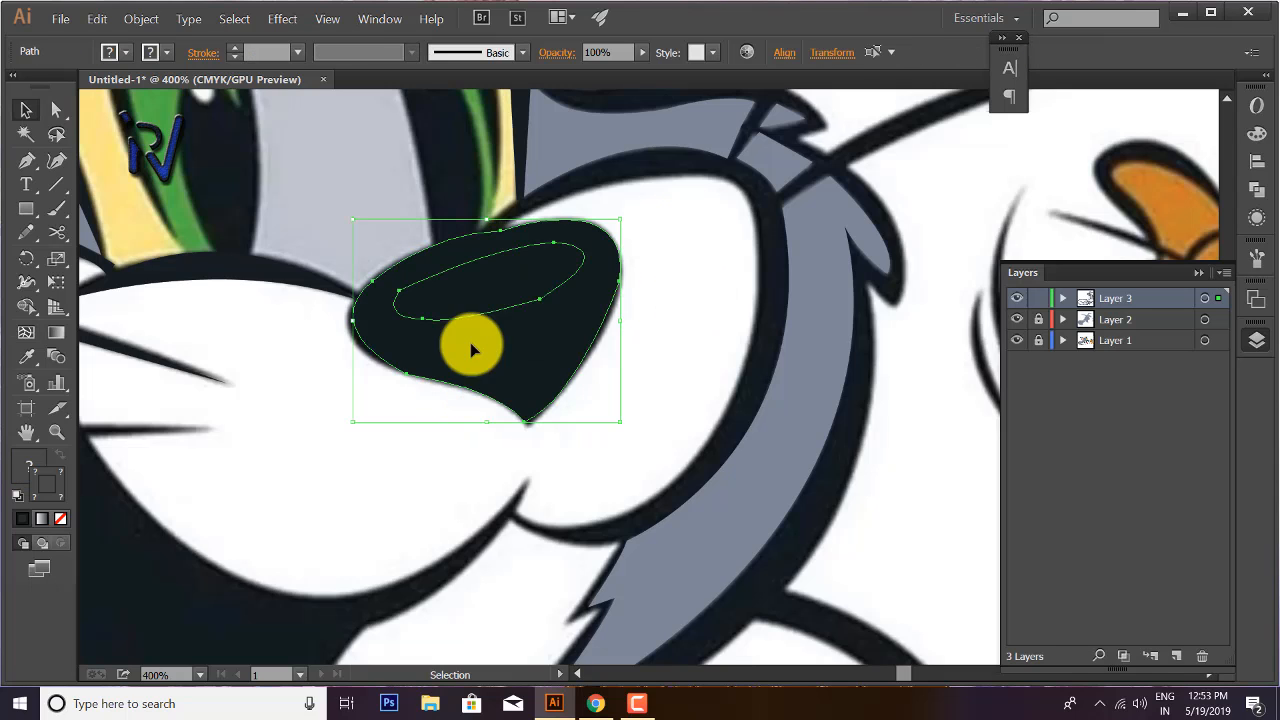
pyautogui.rightClick(498, 296)
pyautogui.click(723, 486)
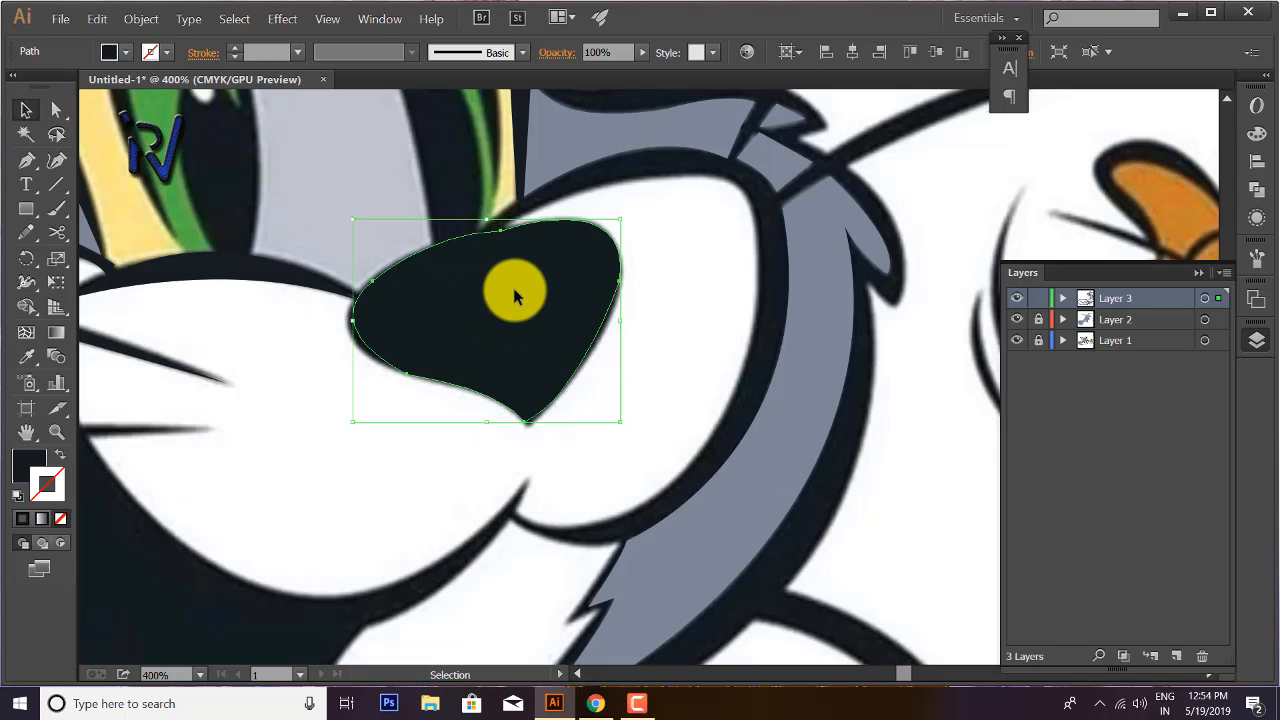
pyautogui.rightClick(567, 290)
pyautogui.click(770, 541)
pyautogui.rightClick(517, 296)
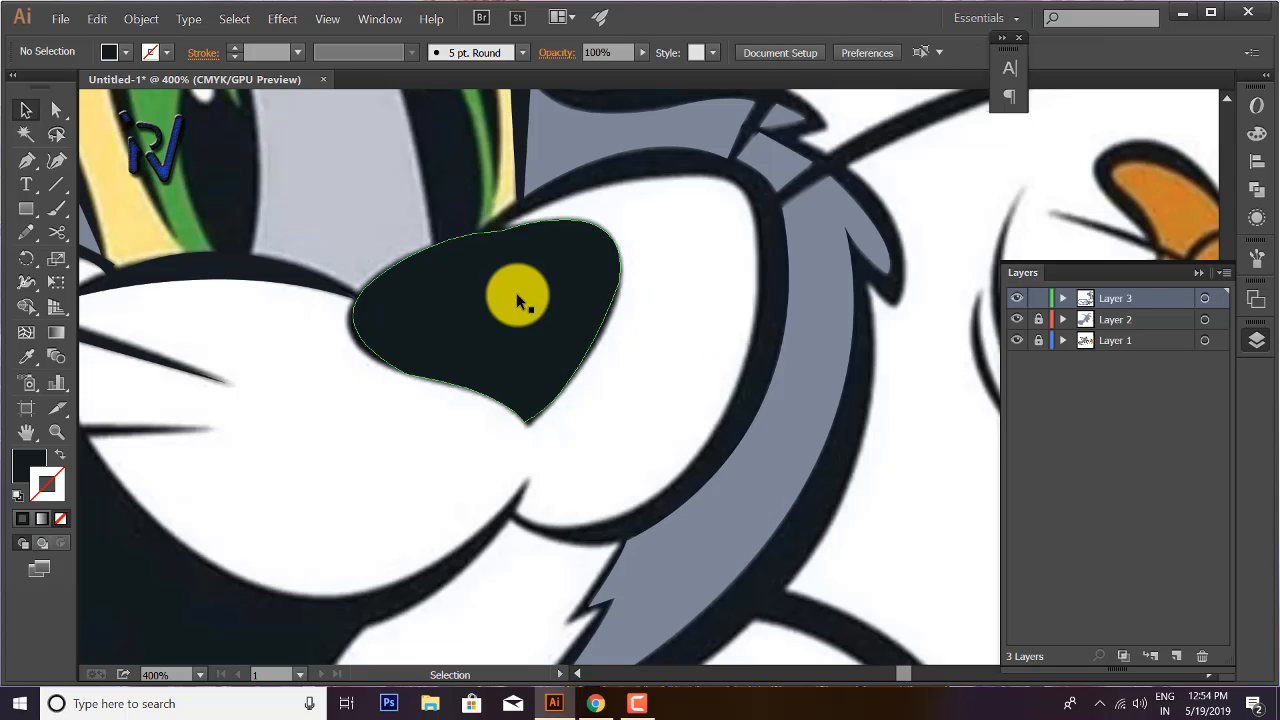
pyautogui.moveTo(610, 502)
pyautogui.click(730, 548)
pyautogui.rightClick(560, 342)
pyautogui.moveTo(645, 546)
pyautogui.click(766, 545)
pyautogui.click(711, 268)
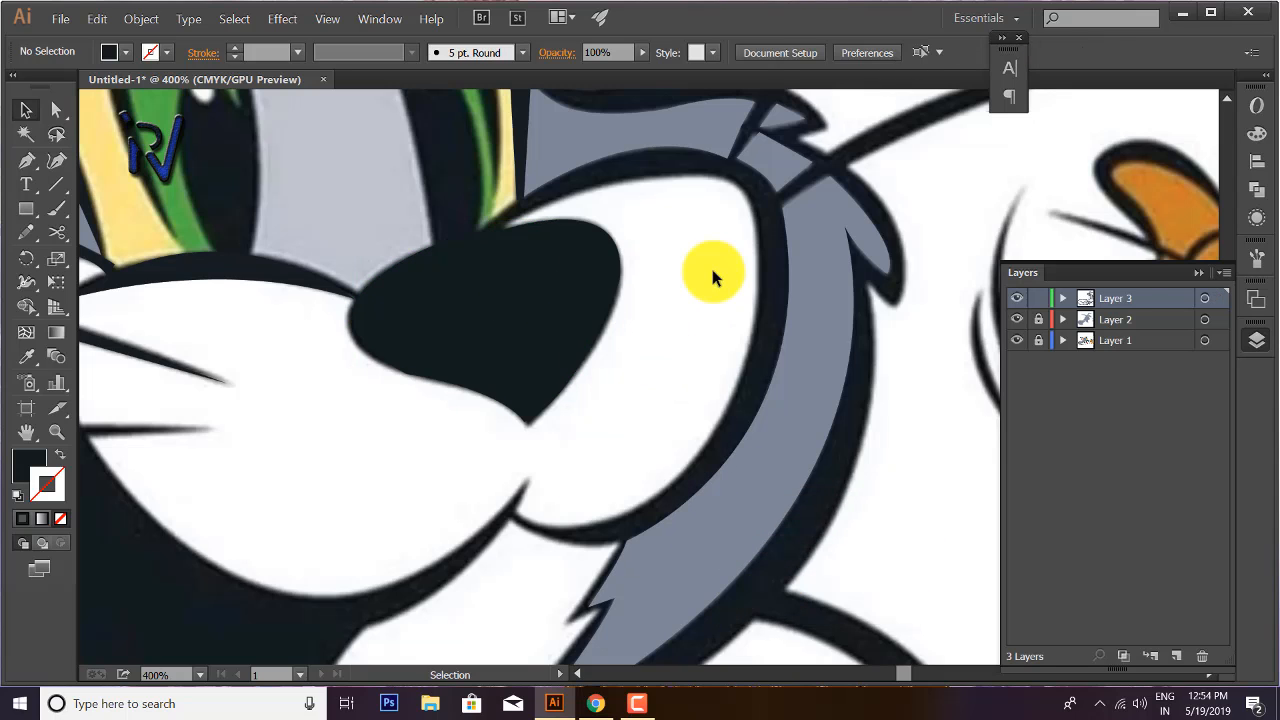
pyautogui.moveTo(711, 268); pyautogui.dragTo(502, 330)
pyautogui.rightClick(505, 295)
pyautogui.moveTo(640, 491)
pyautogui.click(745, 514)
# - Try to combine the nose and its oval highlight into a compound path, and undo the attempts
pyautogui.rightClick(505, 295)
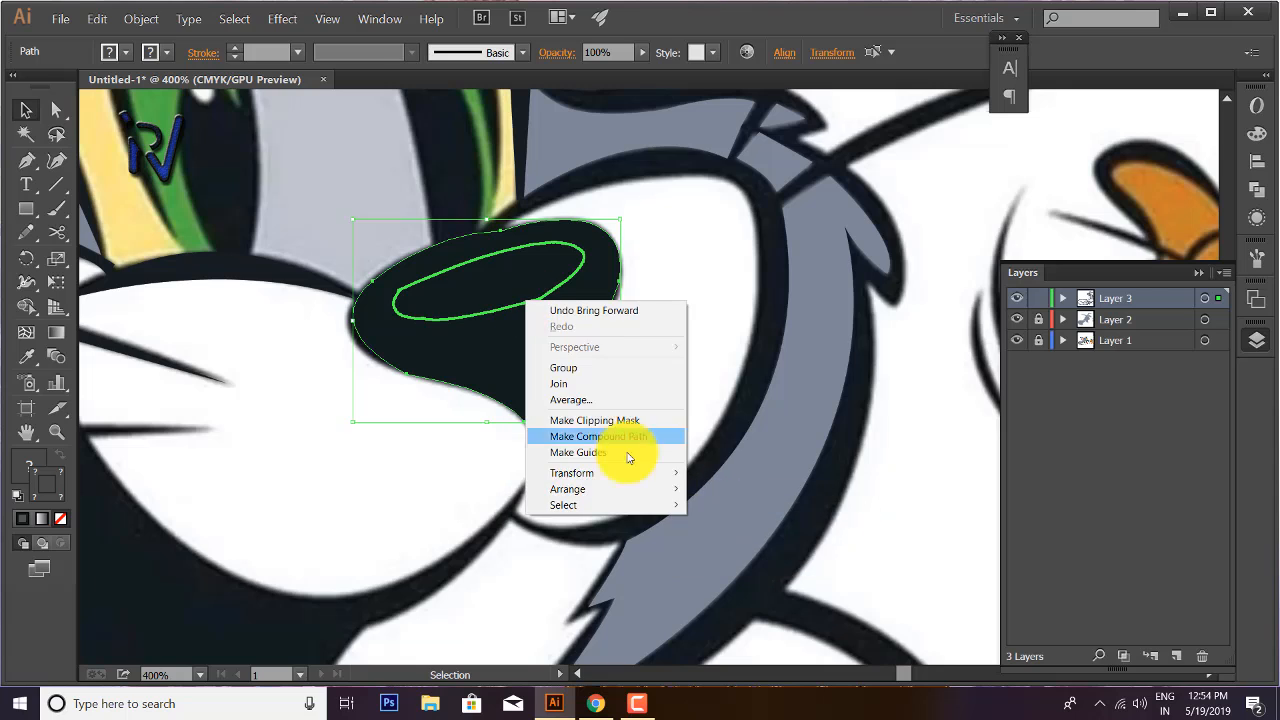
pyautogui.click(620, 438)
pyautogui.click(486, 315)
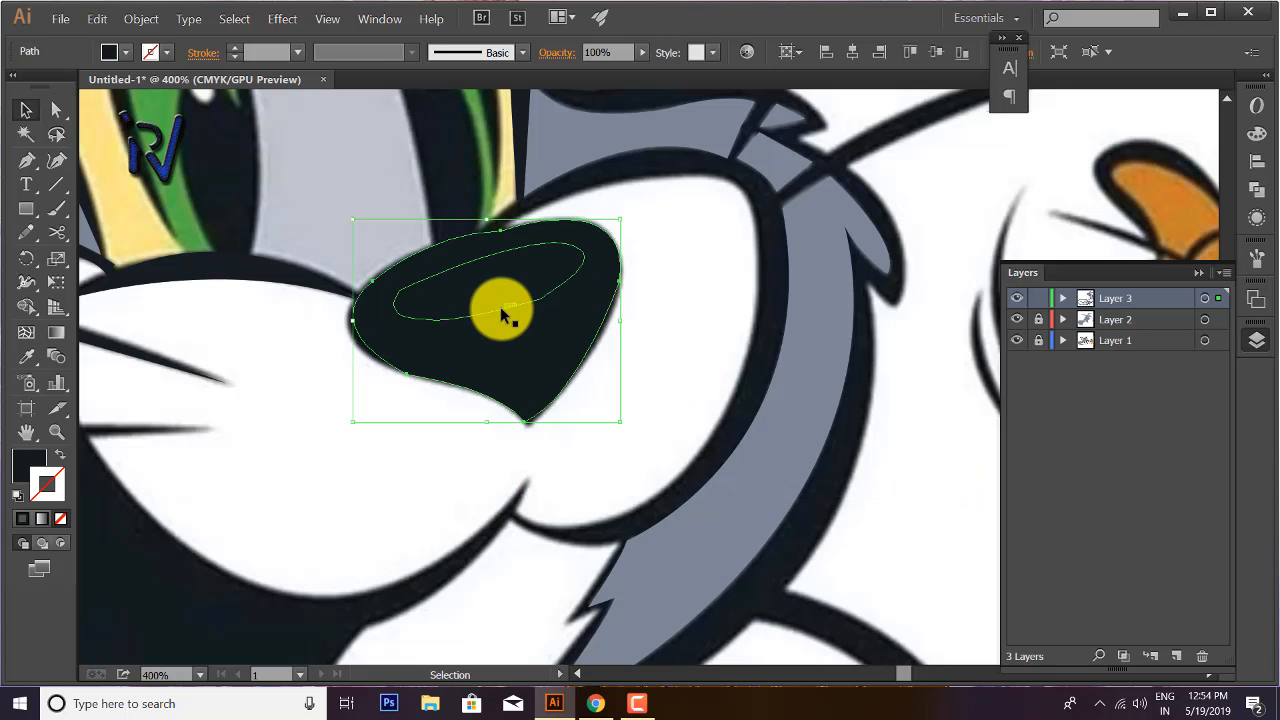
pyautogui.press('u')
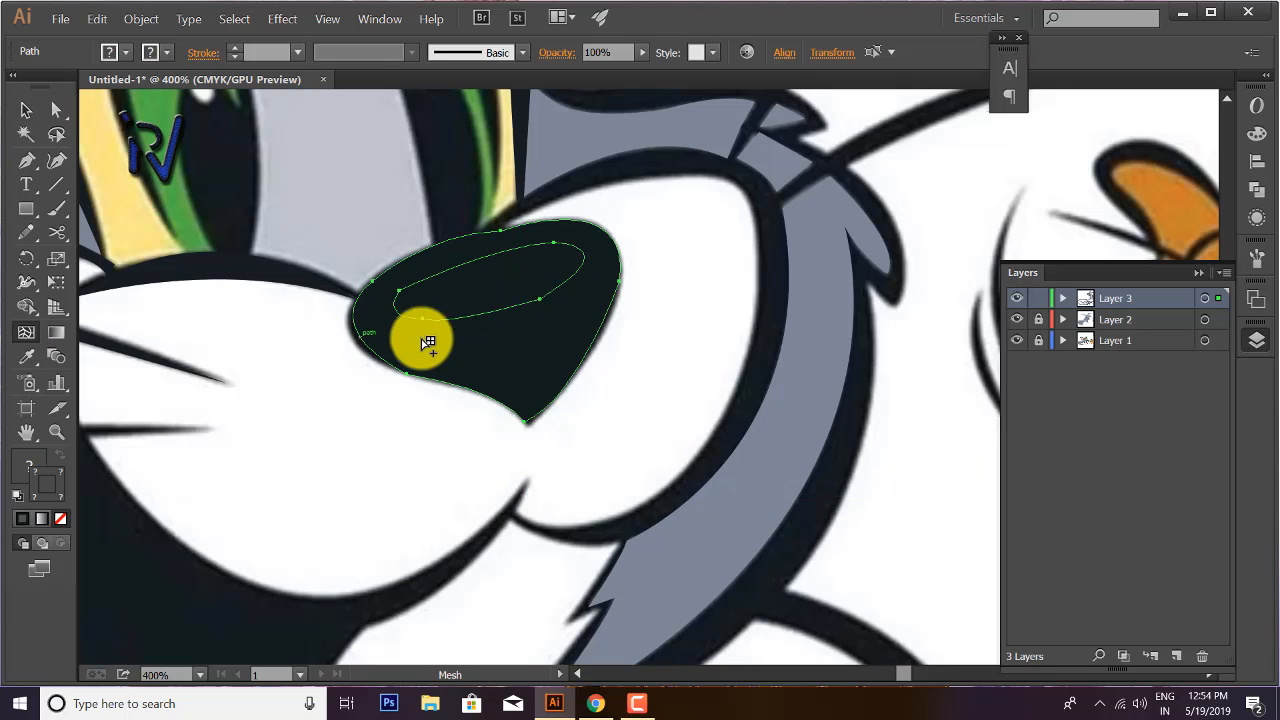
pyautogui.click(541, 329)
pyautogui.click(534, 299)
pyautogui.click(521, 371)
pyautogui.hotkey('ctrl', 'z')
pyautogui.hotkey('ctrl', 'z')
pyautogui.hotkey('ctrl', 'z')
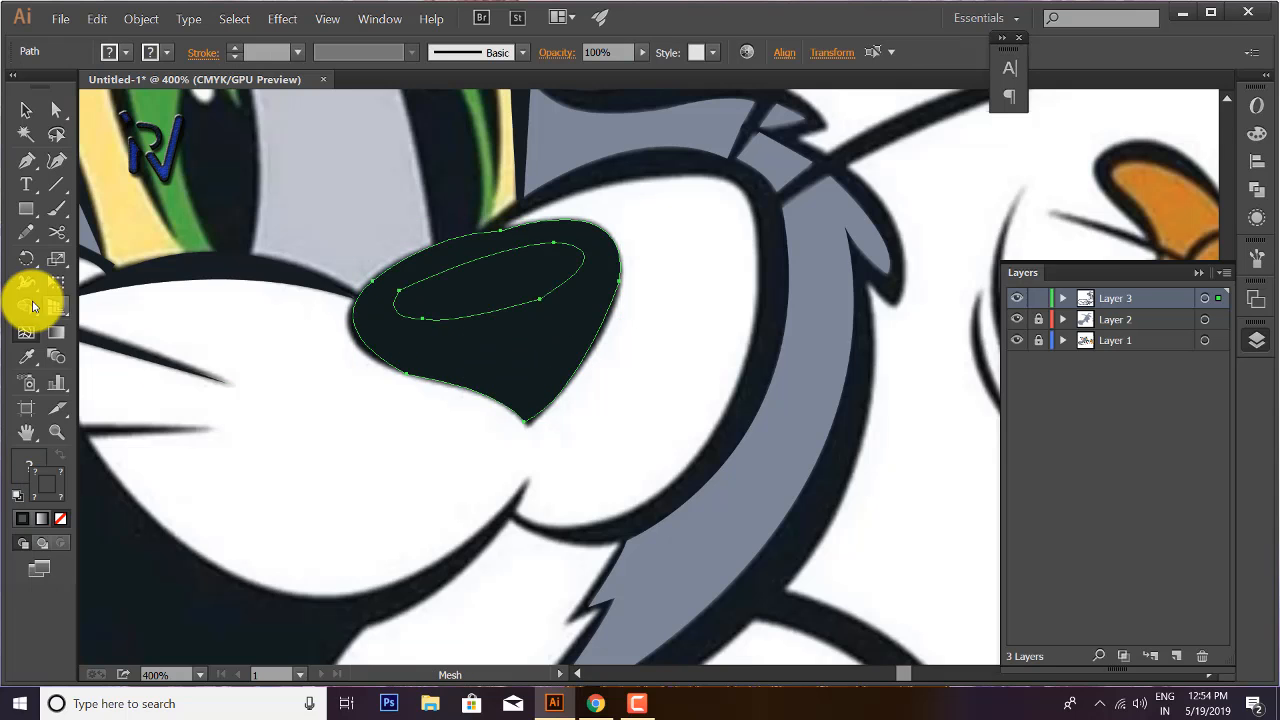
# - Cut the oval highlight out of the black nose with the Shape Builder tool
pyautogui.click(25, 302)
pyautogui.click(25, 110)
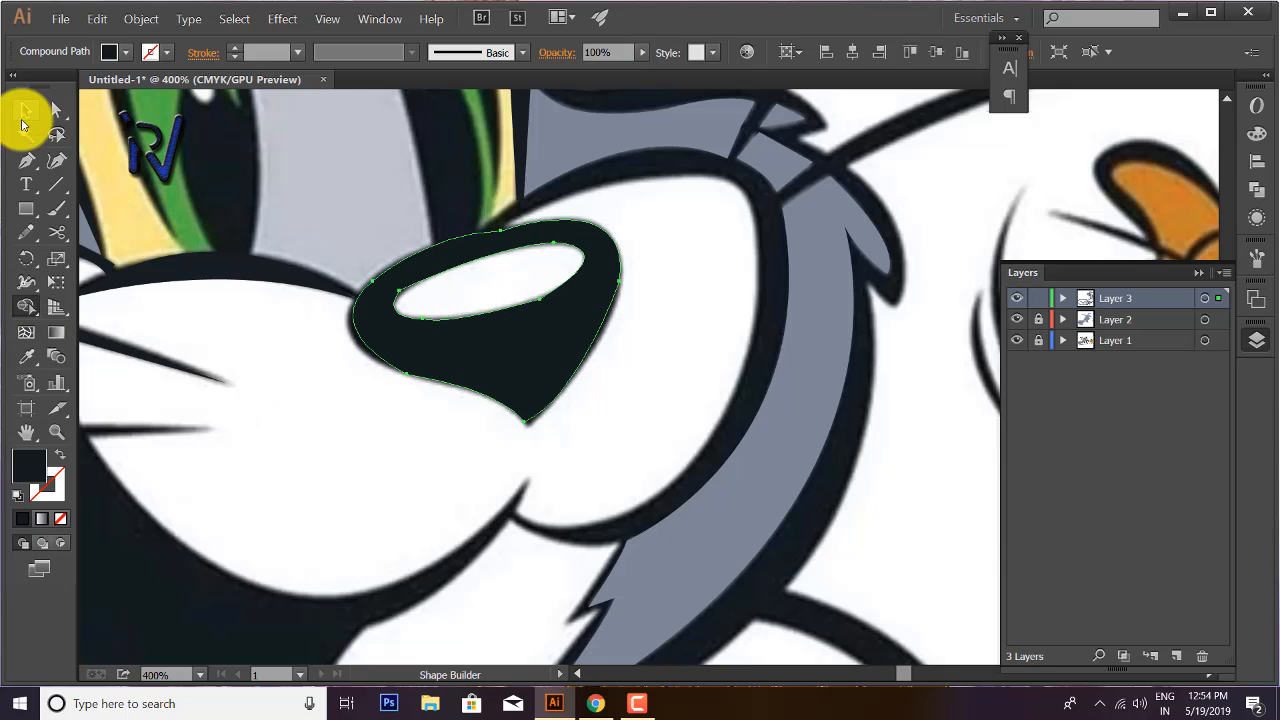
pyautogui.click(205, 377)
# - Hide Layer 1 and review the whole traced cat without the reference picture
pyautogui.scroll(-2, 205, 377)
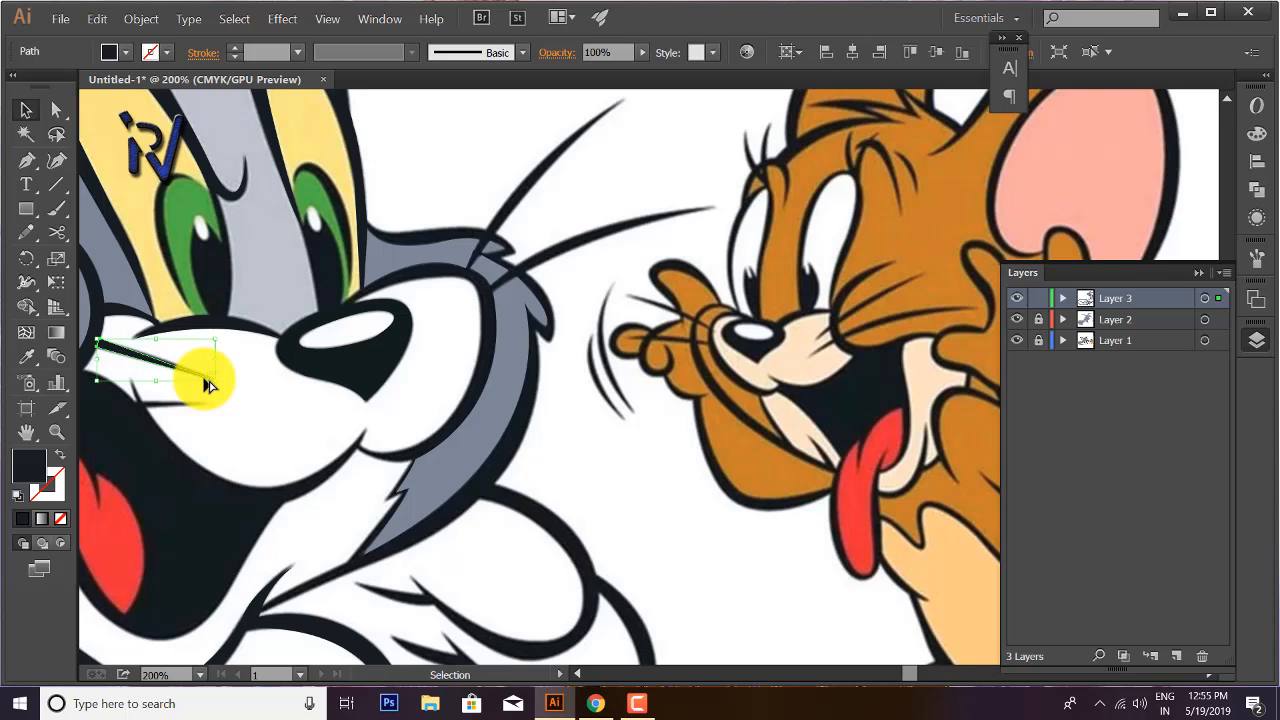
pyautogui.scroll(-4, 686, 570)
pyautogui.moveTo(609, 636); pyautogui.dragTo(741, 508)
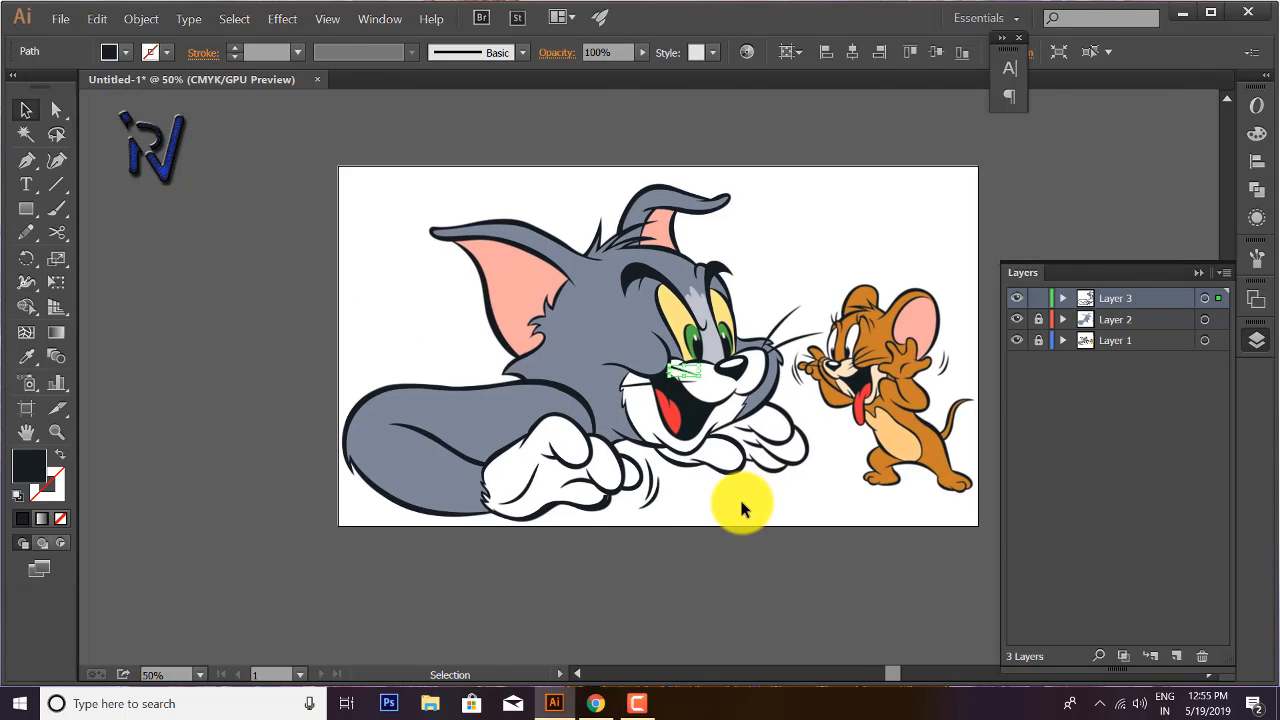
pyautogui.scroll(1, 740, 508)
pyautogui.click(740, 508)
pyautogui.click(1016, 341)
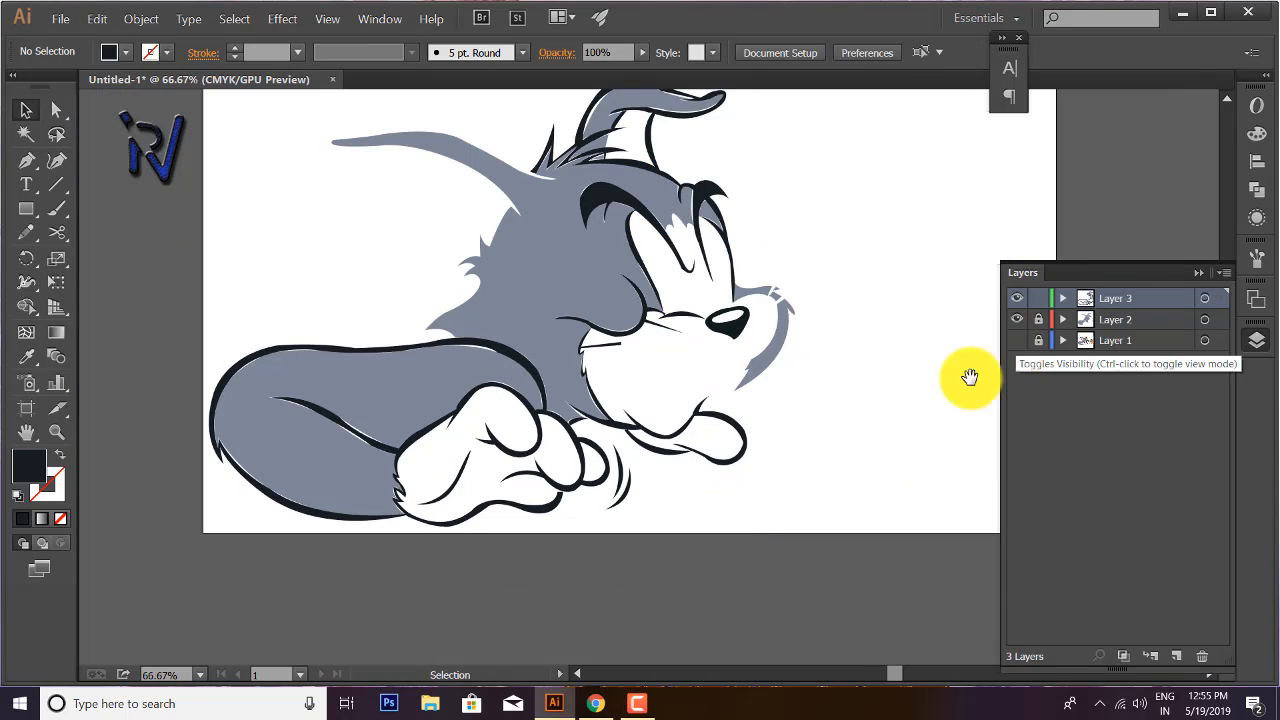
pyautogui.moveTo(971, 377); pyautogui.dragTo(991, 441)
pyautogui.click(636, 704)
pyautogui.click(1210, 638)
pyautogui.click(636, 704)
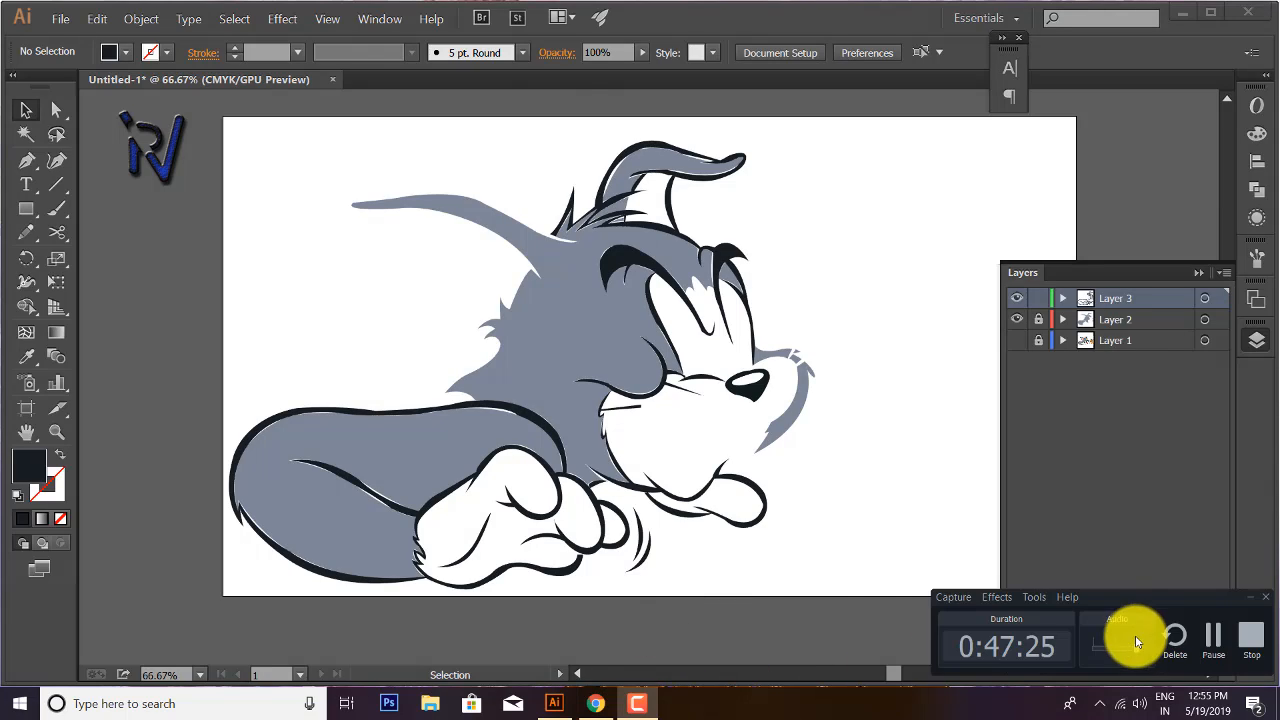
pyautogui.click(1137, 634)
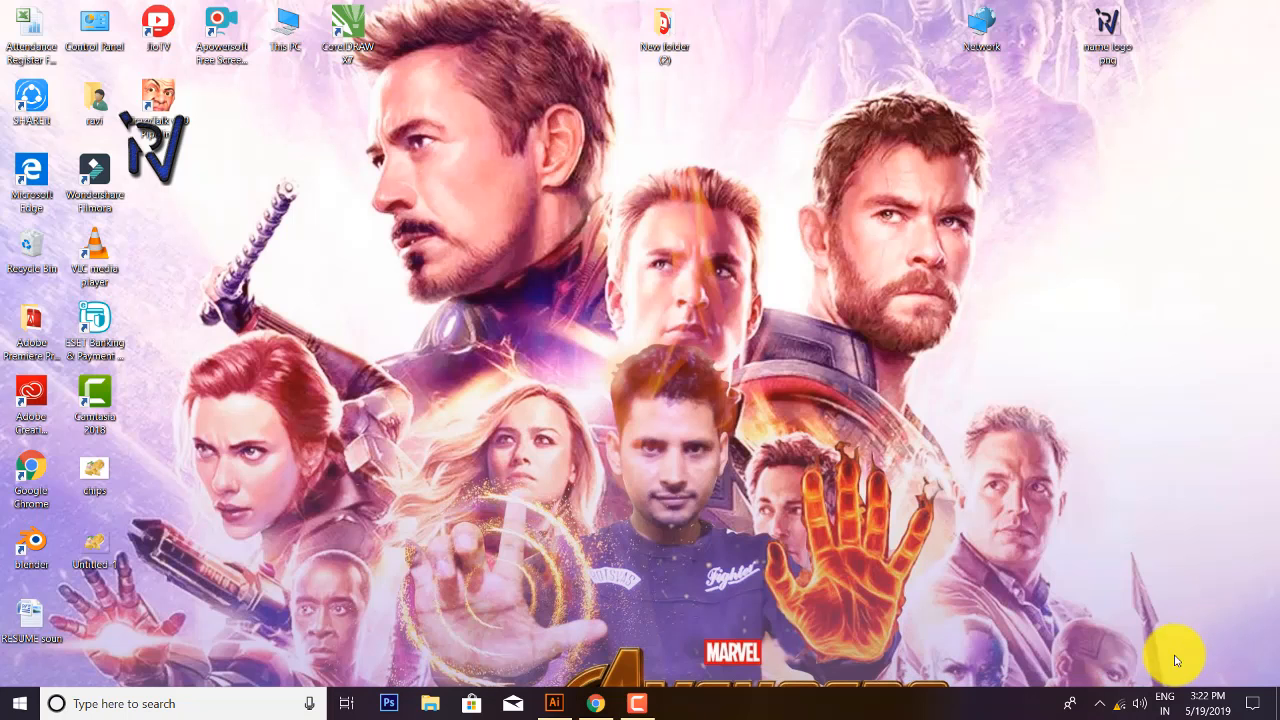
pyautogui.click(554, 703)
# - Show Layer 1 again, and set up the Pen tool with a black stroke and no fill
pyautogui.click(1016, 341)
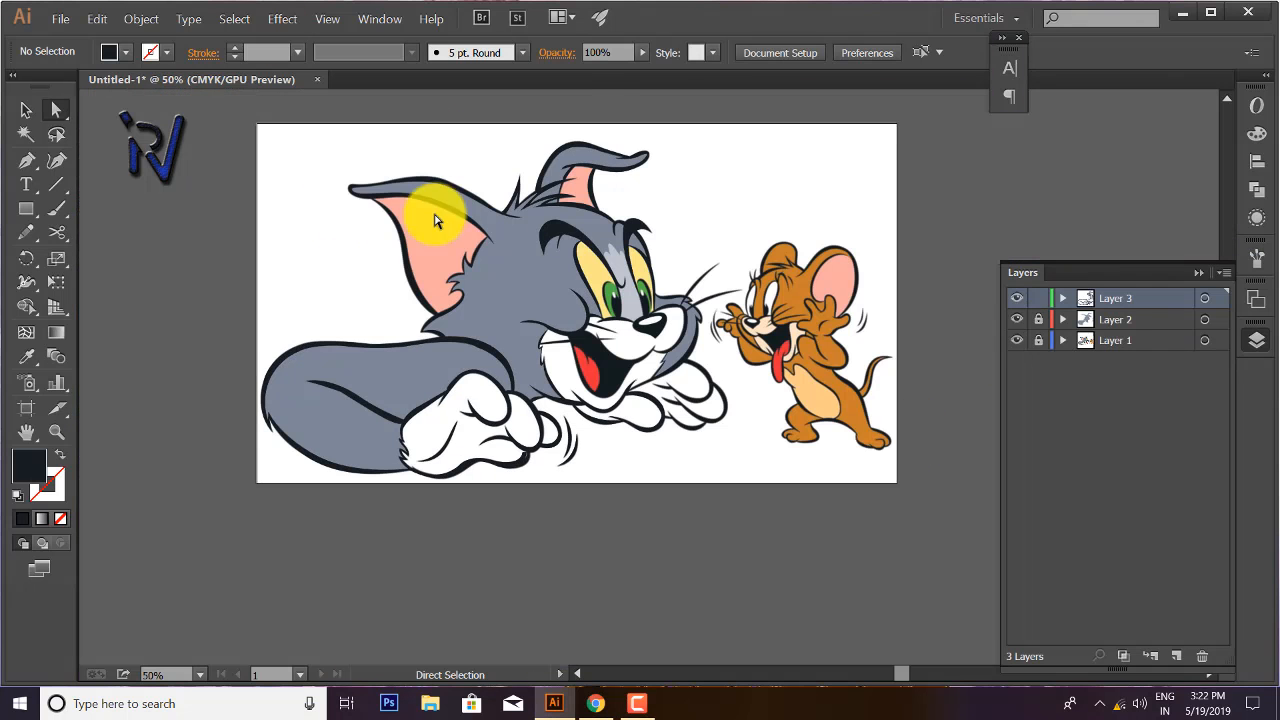
pyautogui.press('p')
pyautogui.click(61, 455)
pyautogui.scroll(5, 340, 290)
pyautogui.press('space')
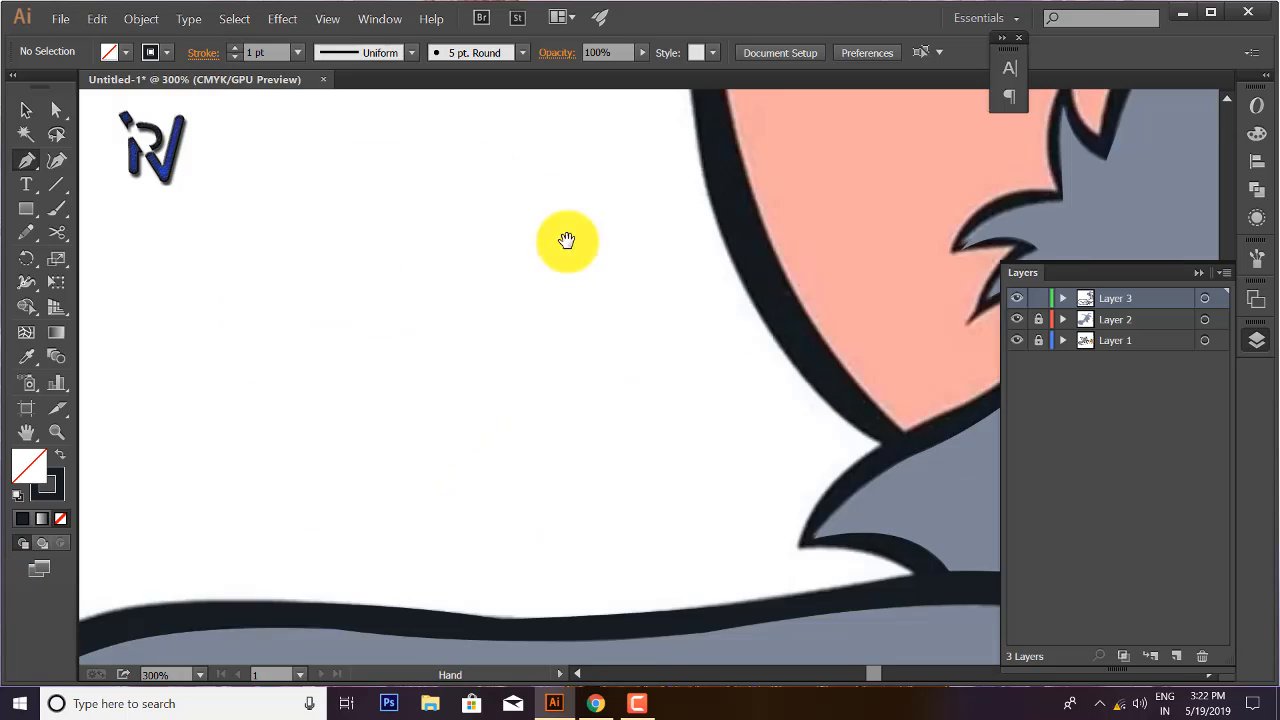
# - Trace the outer edge of the large ear's black side outline, from below the ear tip down to the ear's base
pyautogui.moveTo(567, 241); pyautogui.dragTo(308, 643)
pyautogui.scroll(-1, 308, 643)
pyautogui.click(267, 303)
pyautogui.press('space')
pyautogui.moveTo(310, 391); pyautogui.dragTo(270, 248)
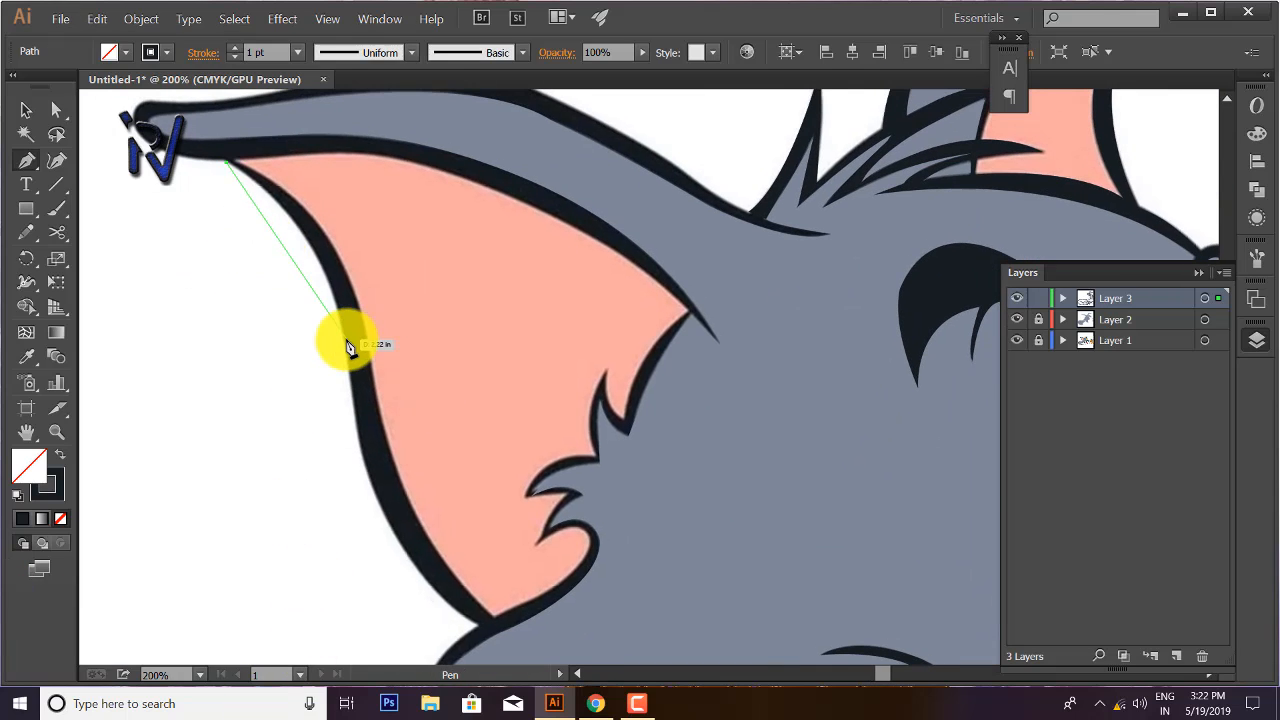
pyautogui.moveTo(369, 476); pyautogui.dragTo(371, 473)
pyautogui.click(345, 341)
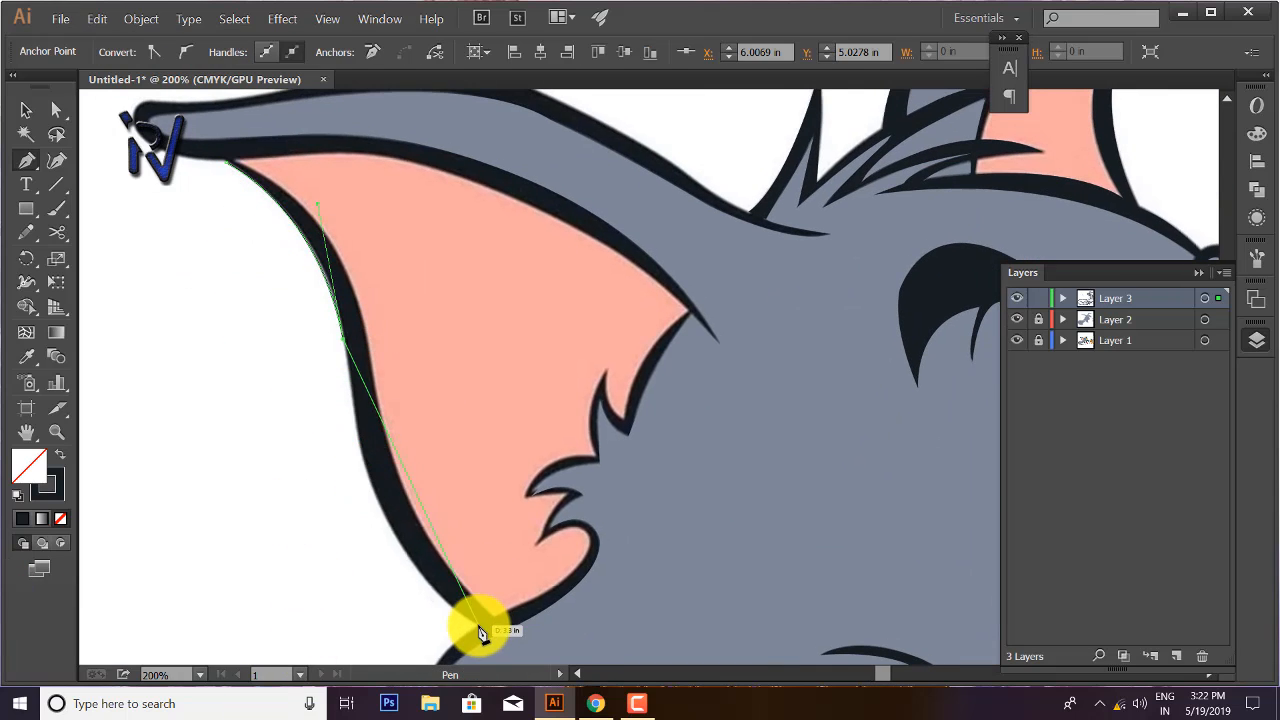
pyautogui.moveTo(479, 626); pyautogui.dragTo(606, 456)
pyautogui.click(477, 385)
# - Trace the side outline's inner edge along the pink area back to its starting point, and fill the closed shape black
pyautogui.press('space')
pyautogui.moveTo(497, 382); pyautogui.dragTo(579, 583)
pyautogui.click(527, 434)
pyautogui.press('space')
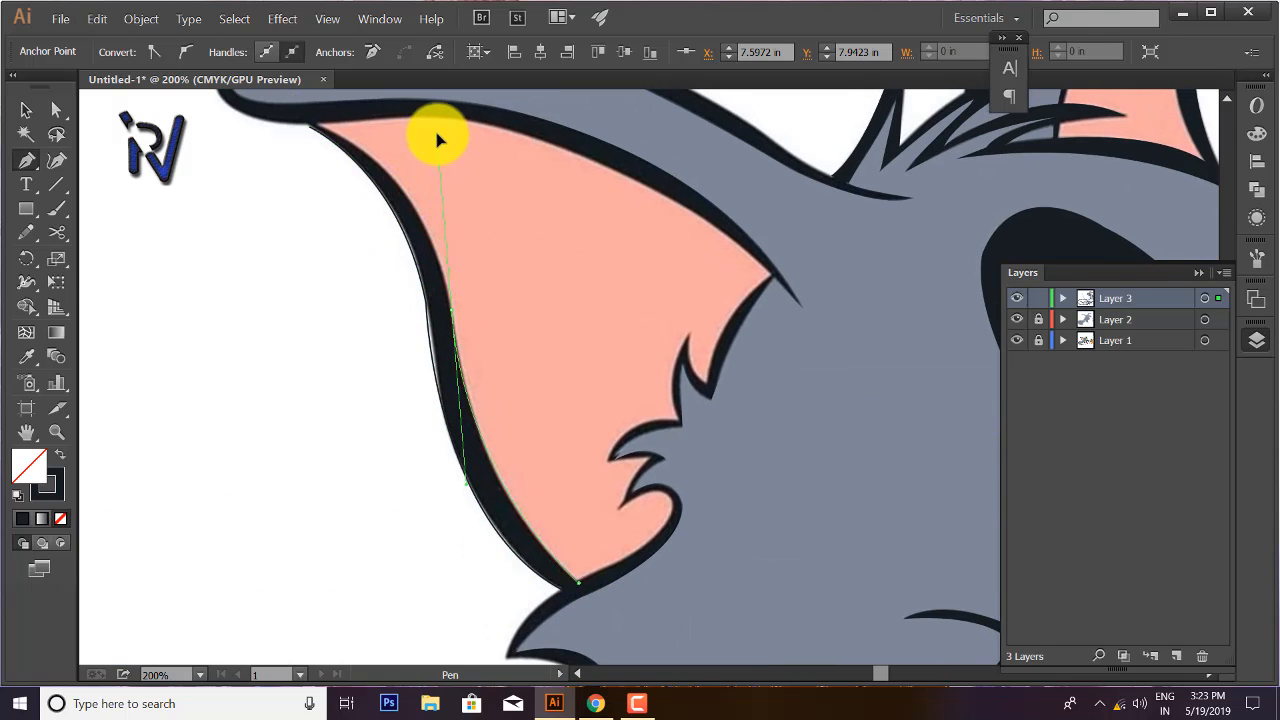
pyautogui.moveTo(437, 138); pyautogui.dragTo(438, 134)
pyautogui.click(451, 310)
pyautogui.press('space')
pyautogui.moveTo(449, 354); pyautogui.dragTo(531, 566)
pyautogui.moveTo(392, 338)
pyautogui.mouseDown()
pyautogui.moveTo(267, 290)
pyautogui.moveTo(277, 319)
pyautogui.mouseUp()
pyautogui.click(62, 456)
pyautogui.press('v')
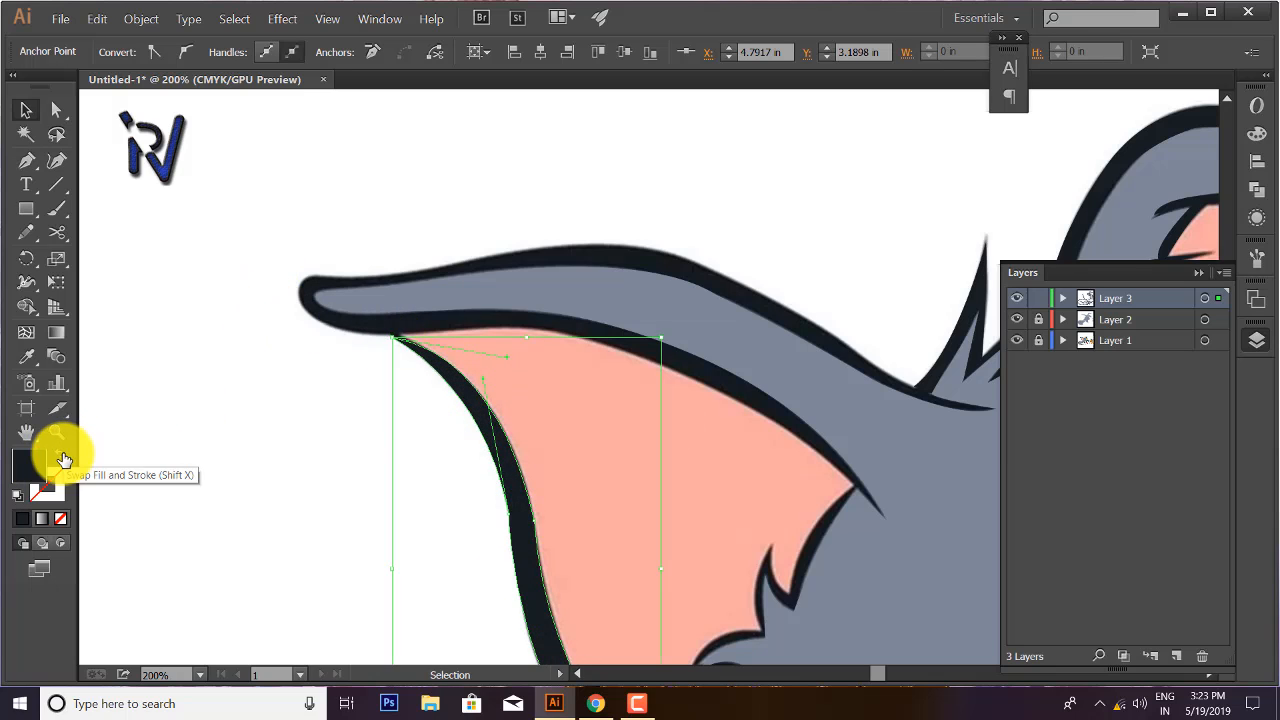
# - Deselect the ear's side outline and briefly hide Layer 1 to check the traced shape
pyautogui.click(568, 431)
pyautogui.press('space')
pyautogui.moveTo(568, 431); pyautogui.dragTo(576, 436)
pyautogui.click(1018, 340)
pyautogui.click(1017, 340)
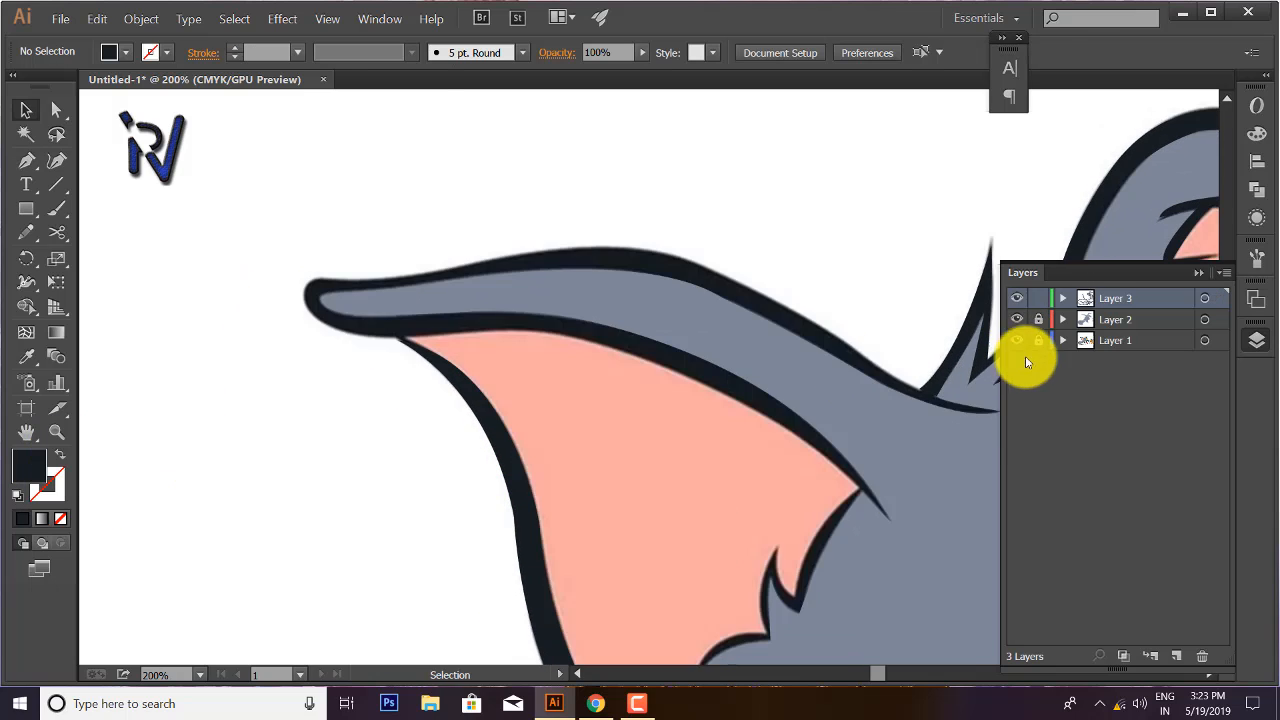
# - Start a Pen path at the pointed inner end of the black line above the large ear's pink area
pyautogui.press('space')
pyautogui.moveTo(820, 371); pyautogui.dragTo(551, 343)
pyautogui.press('p')
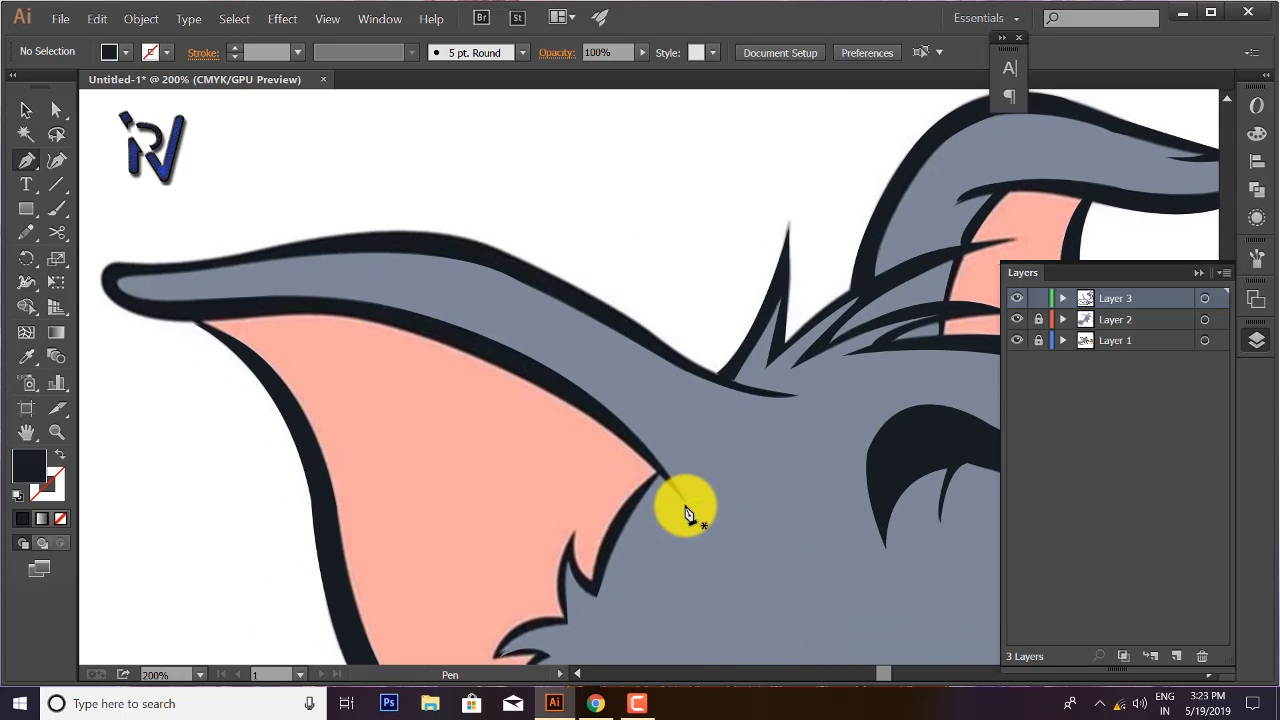
pyautogui.click(688, 507)
pyautogui.moveTo(340, 316)
pyautogui.mouseDown()
pyautogui.moveTo(90, 270)
pyautogui.moveTo(198, 268)
pyautogui.mouseUp()
pyautogui.hotkey('shift', 'x')
pyautogui.click(439, 320)
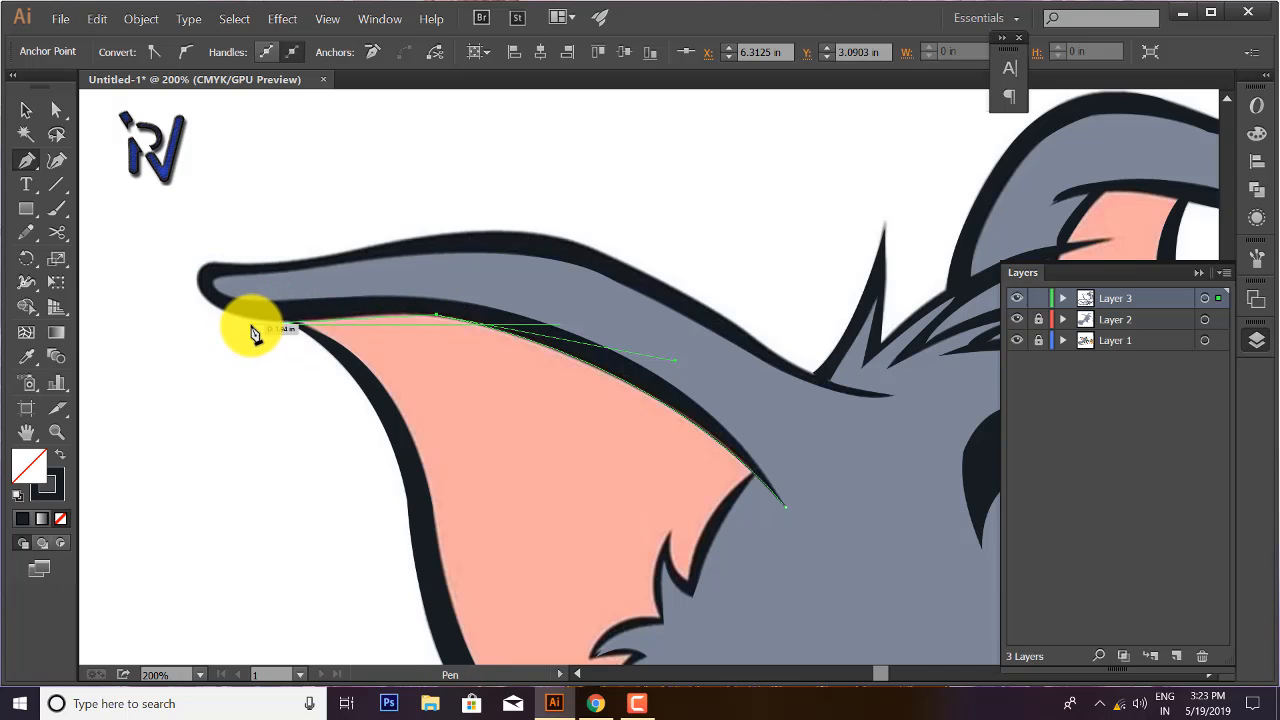
pyautogui.hotkey('ctrl', 'z')
pyautogui.hotkey('ctrl', 'z')
pyautogui.click(59, 457)
pyautogui.hotkey('ctrl', 'z')
pyautogui.hotkey('ctrl', 'z')
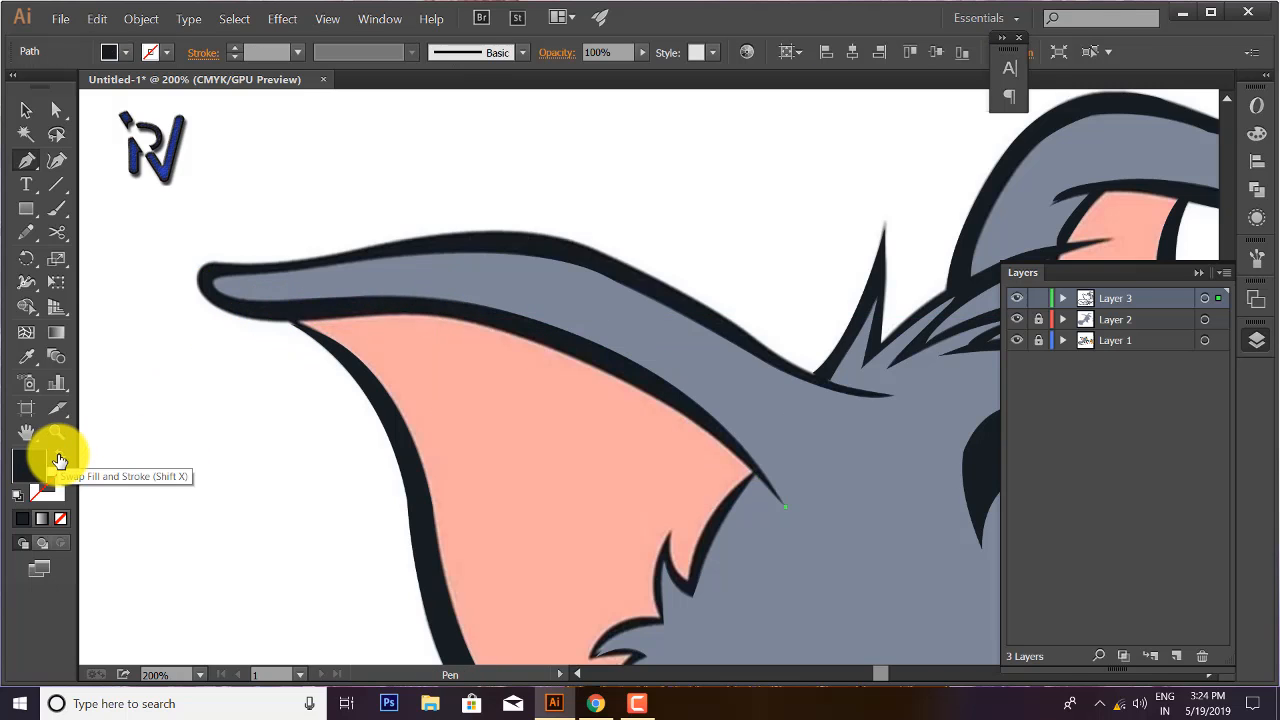
# - With a black stroke and no fill, trace the line's lower edge along the pink area and around the ear tip
pyautogui.click(59, 457)
pyautogui.moveTo(505, 328); pyautogui.dragTo(492, 324)
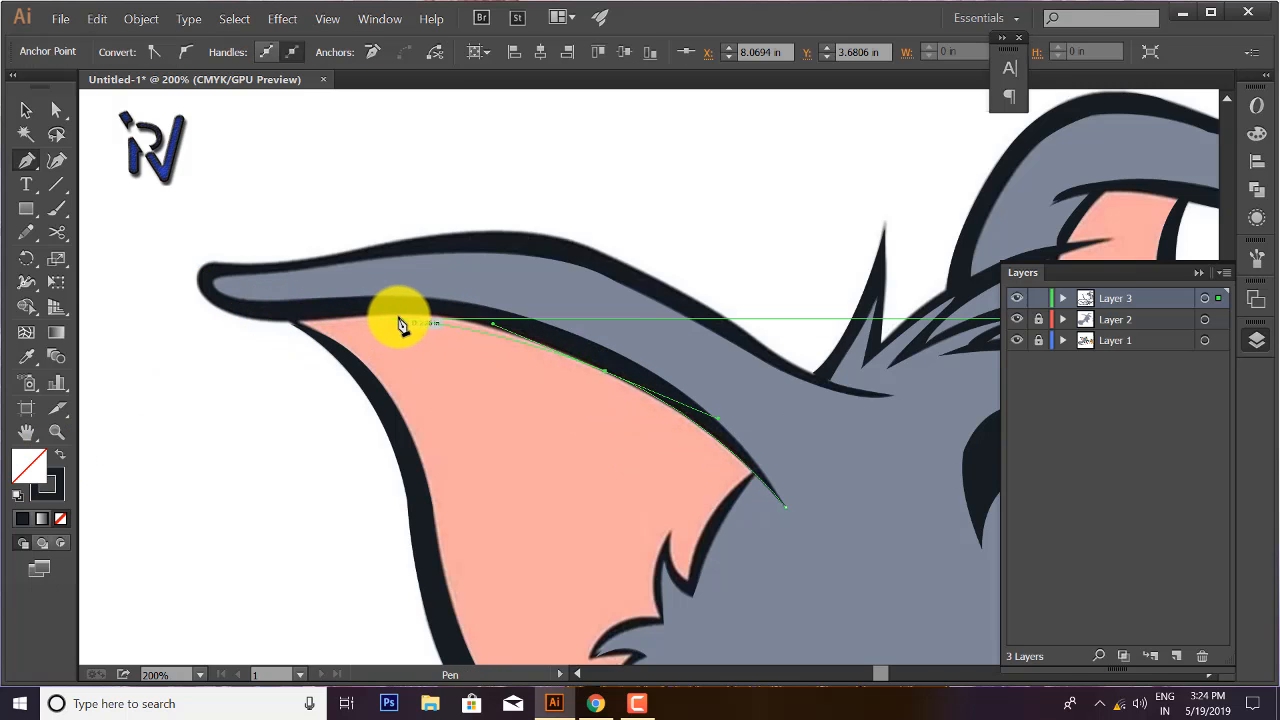
pyautogui.moveTo(387, 313); pyautogui.dragTo(368, 315)
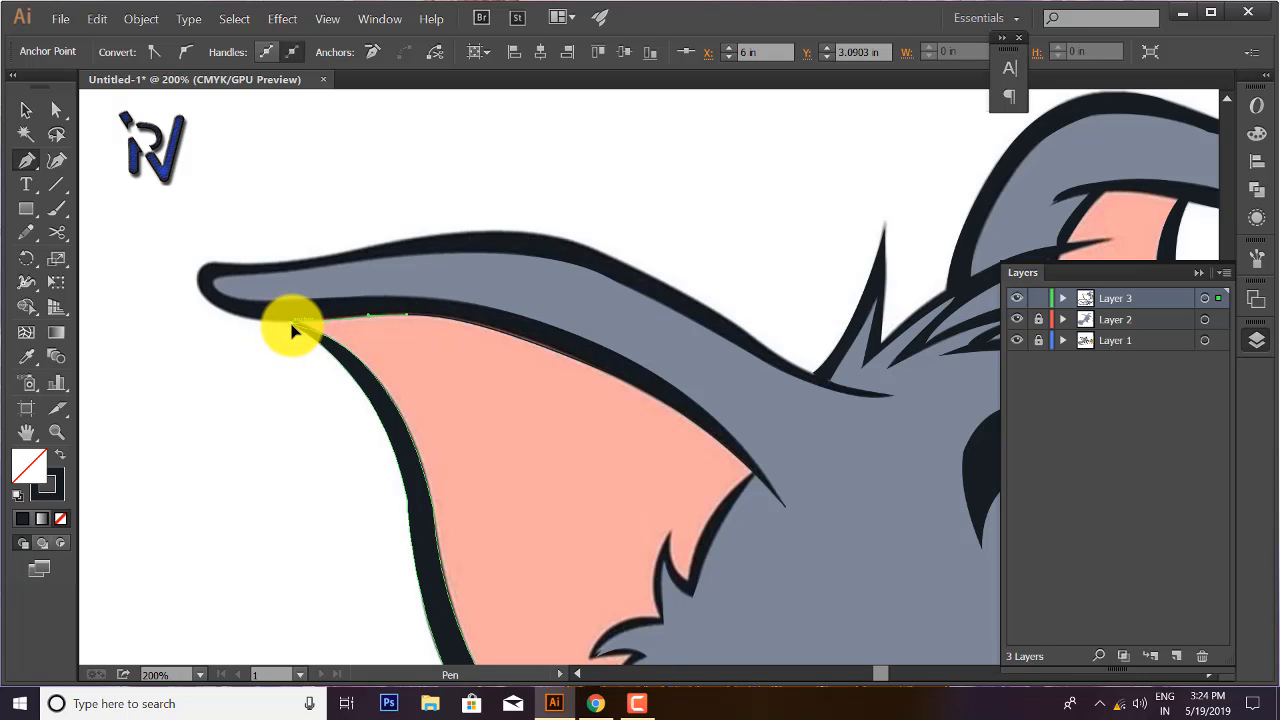
pyautogui.moveTo(293, 325); pyautogui.dragTo(286, 325)
pyautogui.press('space')
pyautogui.moveTo(229, 287); pyautogui.dragTo(287, 205)
pyautogui.click(238, 264)
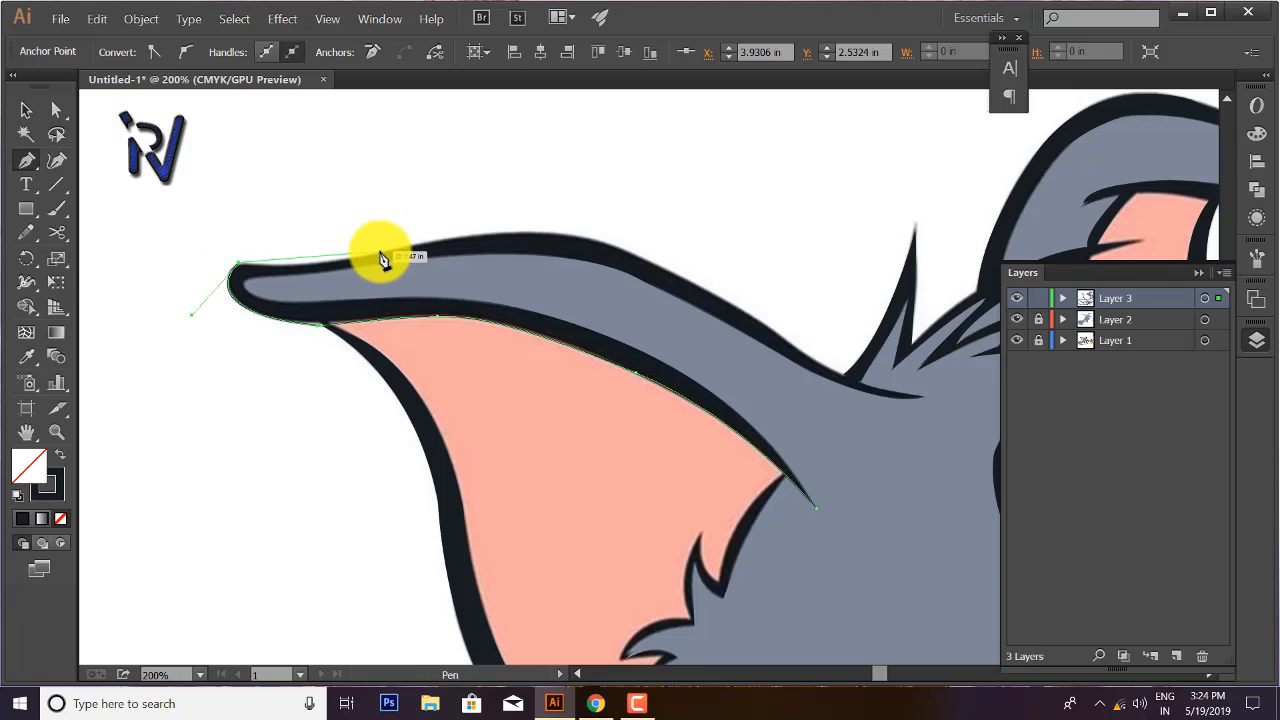
# - Continue the path along the ear's upper outer edge to the pointed end of the outline on the head
pyautogui.moveTo(380, 251); pyautogui.dragTo(439, 231)
pyautogui.click(380, 253)
pyautogui.moveTo(683, 279); pyautogui.dragTo(788, 373)
pyautogui.hotkey('ctrl', 'z')
pyautogui.moveTo(612, 247); pyautogui.dragTo(800, 360)
pyautogui.click(611, 248)
pyautogui.moveTo(923, 399); pyautogui.dragTo(966, 400)
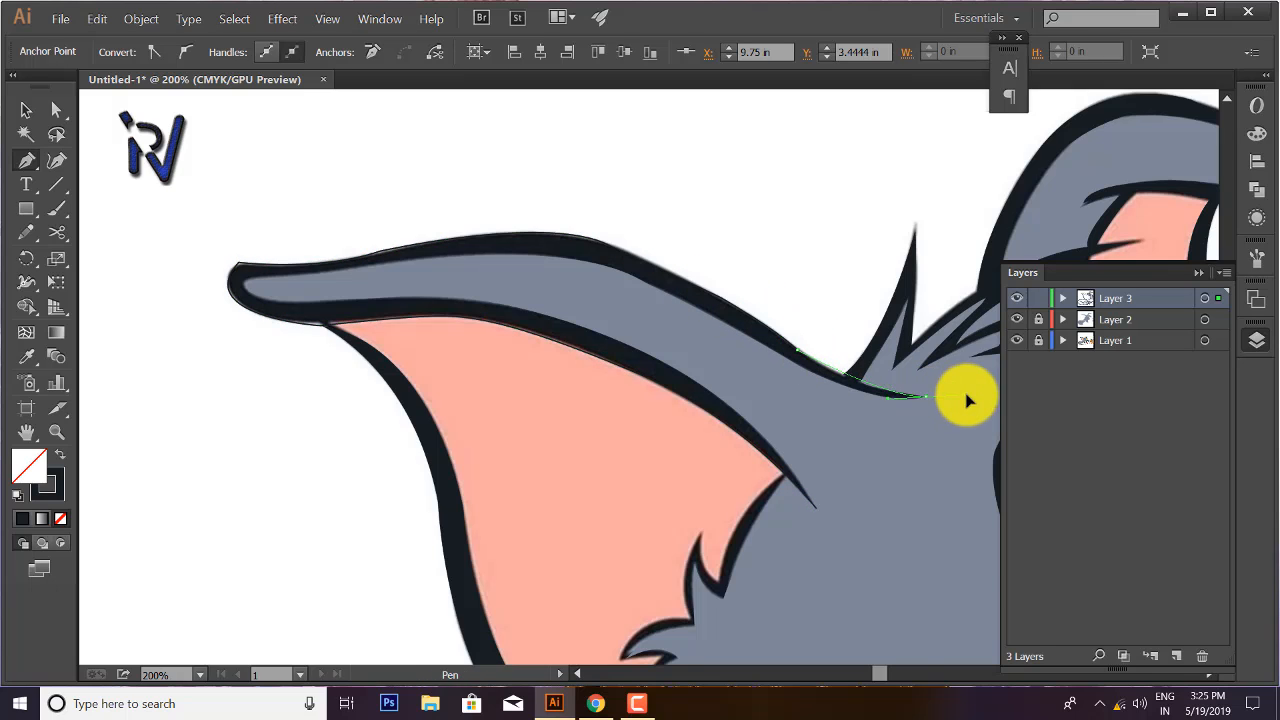
pyautogui.click(923, 398)
# - Trace the outline's inner edge along the top of the gray ear area back around the inside of the tip
pyautogui.moveTo(703, 313); pyautogui.dragTo(716, 318)
pyautogui.click(788, 360)
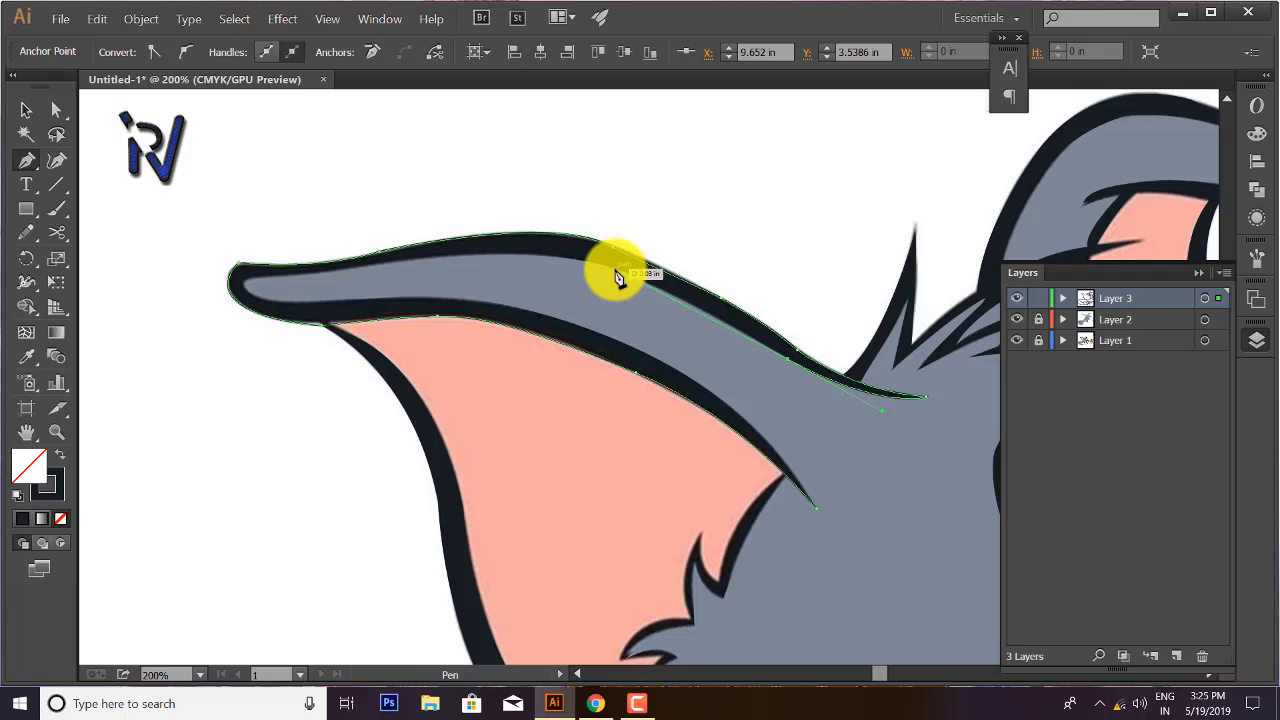
pyautogui.moveTo(615, 268); pyautogui.dragTo(586, 261)
pyautogui.click(615, 268)
pyautogui.moveTo(403, 264); pyautogui.dragTo(306, 315)
pyautogui.click(402, 264)
pyautogui.hotkey('ctrl', 'z')
pyautogui.click(270, 279)
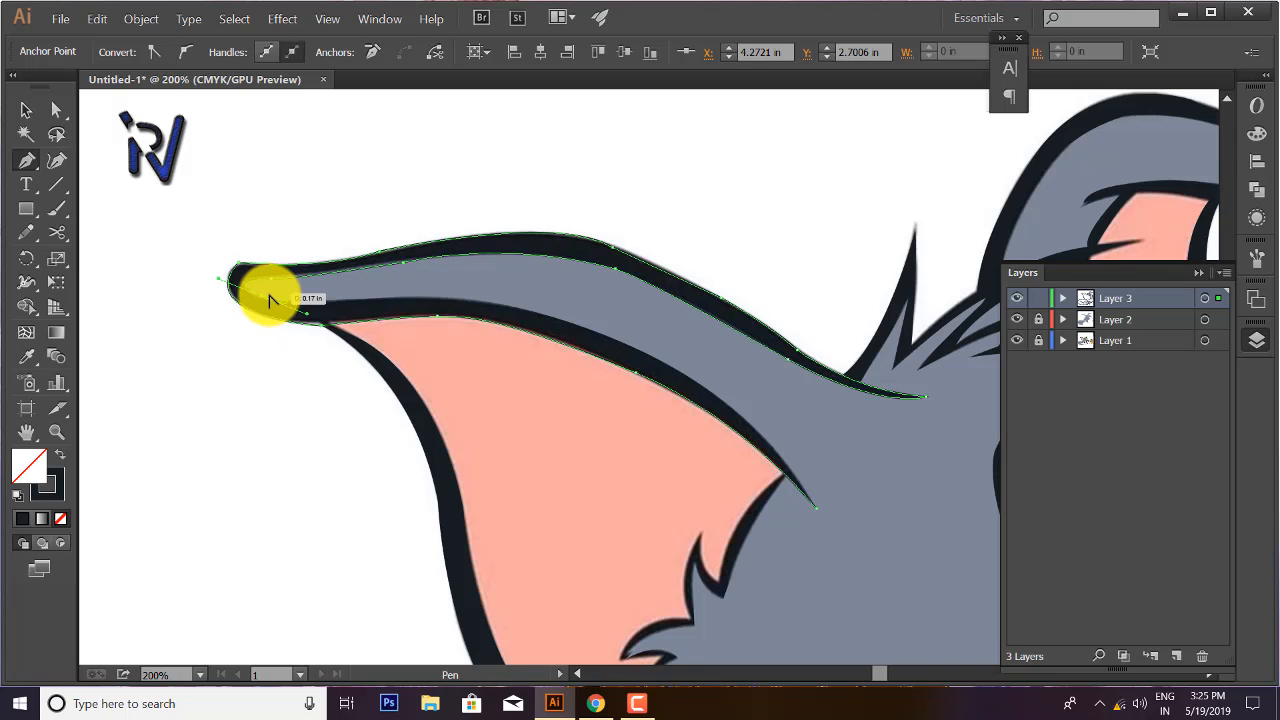
pyautogui.click(265, 296)
# - Trace the lower edge of the gray ear area back to the starting point, and fill the closed outline black
pyautogui.moveTo(418, 296); pyautogui.dragTo(499, 279)
pyautogui.click(420, 297)
pyautogui.moveTo(637, 349); pyautogui.dragTo(771, 409)
pyautogui.click(640, 351)
pyautogui.click(818, 514)
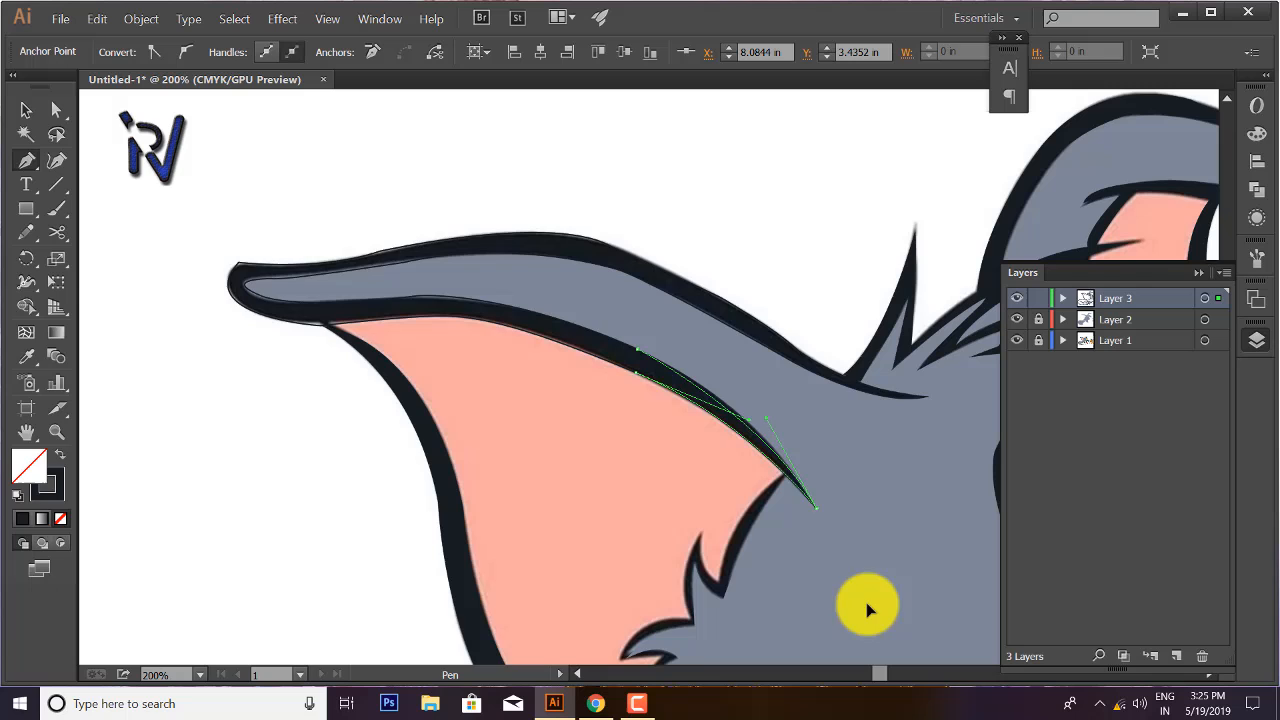
pyautogui.press('v')
pyautogui.click(59, 455)
pyautogui.click(832, 515)
# - With a black stroke and no fill, start outlining the cheek fur below the ear, from the shoulder line around the lowest tuft to the pink area
pyautogui.press('space')
pyautogui.moveTo(772, 597); pyautogui.dragTo(655, 354)
pyautogui.moveTo(606, 566); pyautogui.dragTo(570, 446)
pyautogui.click(60, 455)
pyautogui.press('p')
pyautogui.click(443, 515)
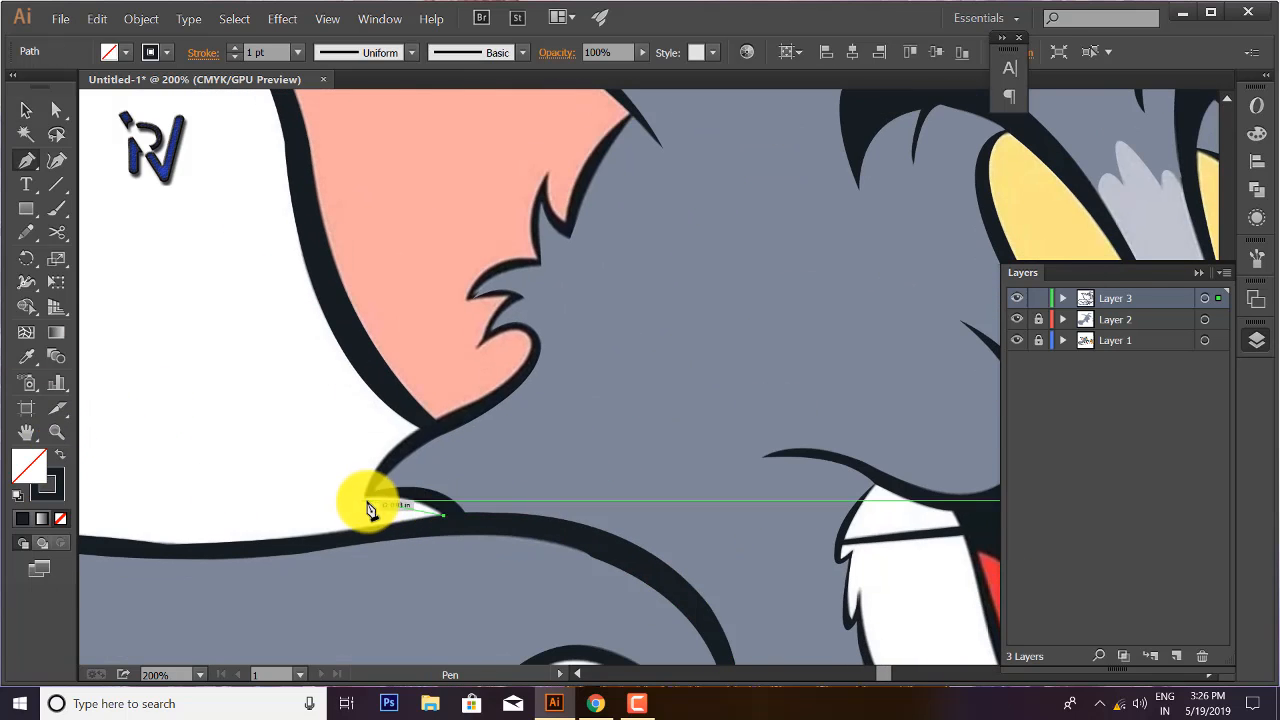
pyautogui.click(367, 493)
pyautogui.moveTo(423, 428); pyautogui.dragTo(471, 405)
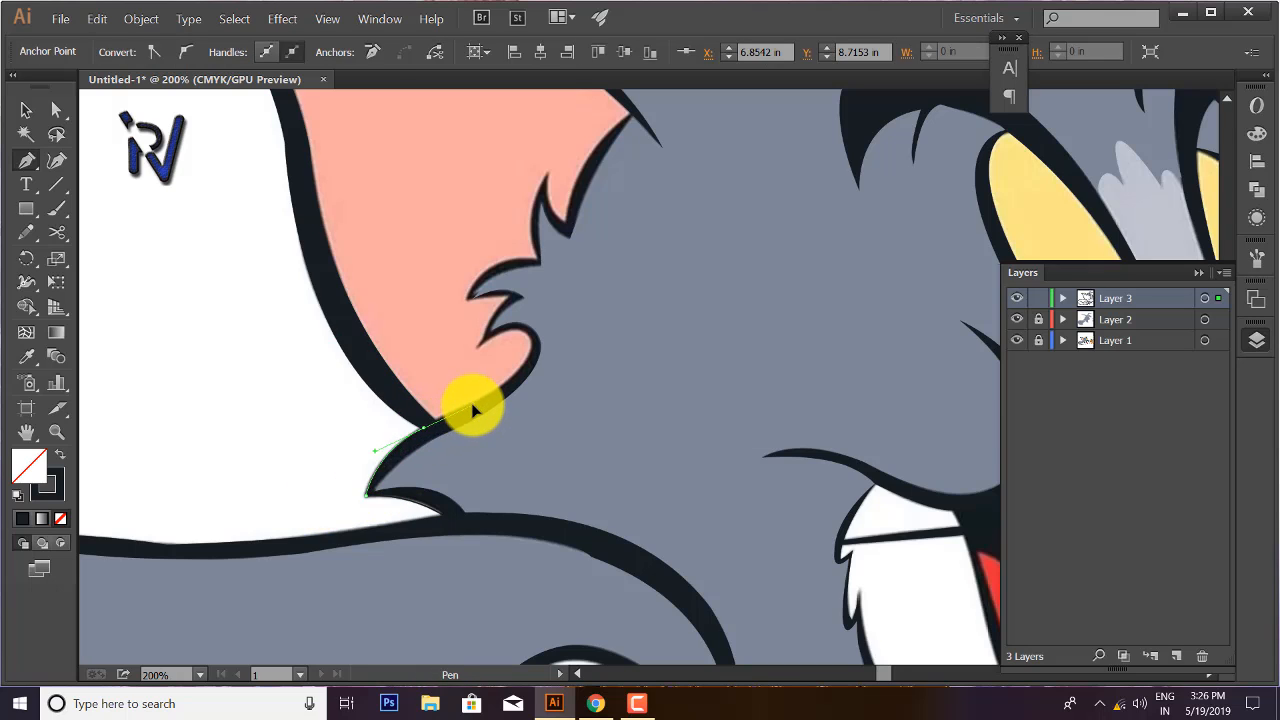
pyautogui.hotkey('ctrl', 'z')
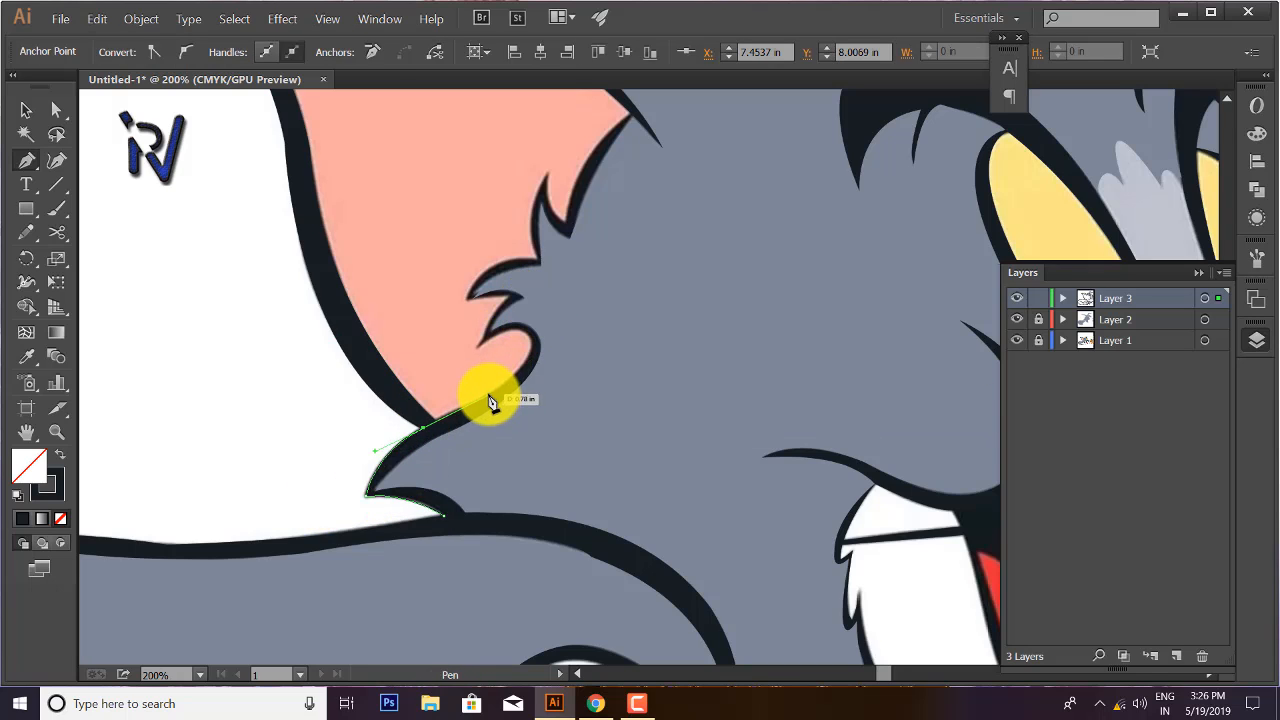
pyautogui.click(495, 394)
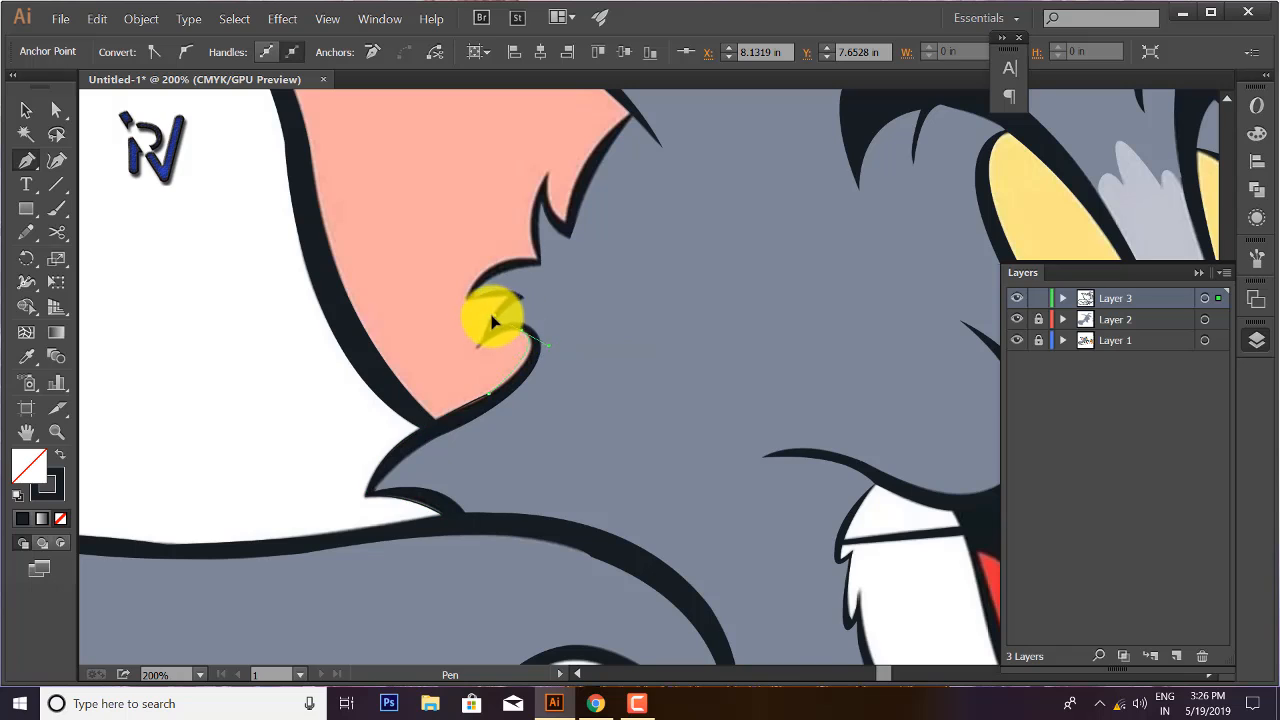
# - Continue the path along the pink area's edge around the fur tufts up to the pink area's pointed upper corner
pyautogui.moveTo(492, 320); pyautogui.dragTo(490, 315)
pyautogui.click(479, 346)
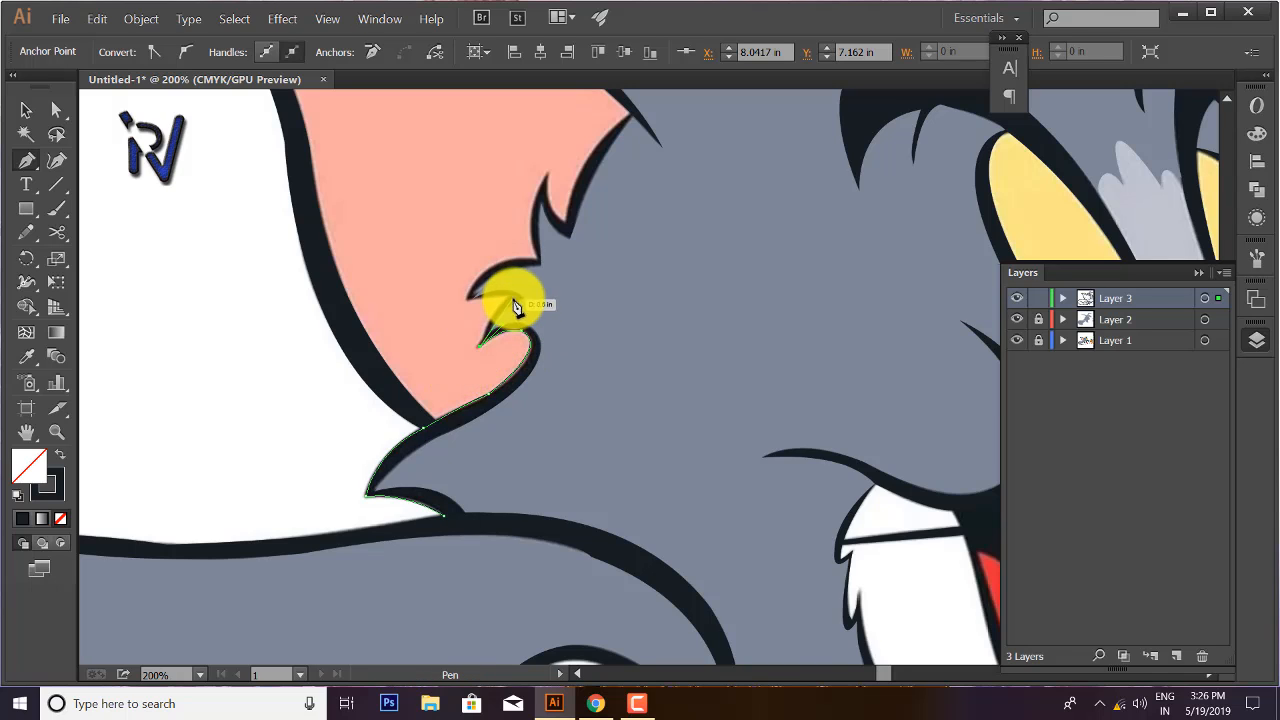
pyautogui.click(468, 299)
pyautogui.moveTo(537, 259); pyautogui.dragTo(606, 262)
pyautogui.click(537, 259)
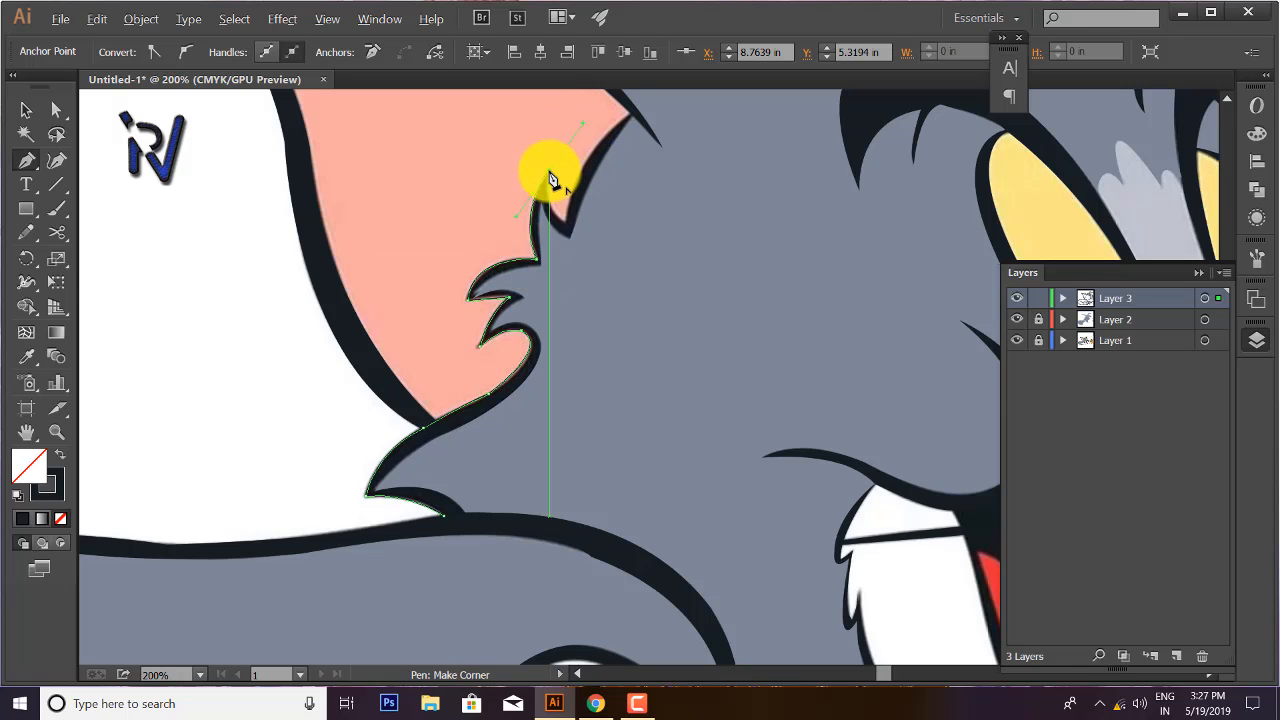
pyautogui.moveTo(550, 175); pyautogui.dragTo(568, 230)
pyautogui.moveTo(632, 113); pyautogui.dragTo(535, 256)
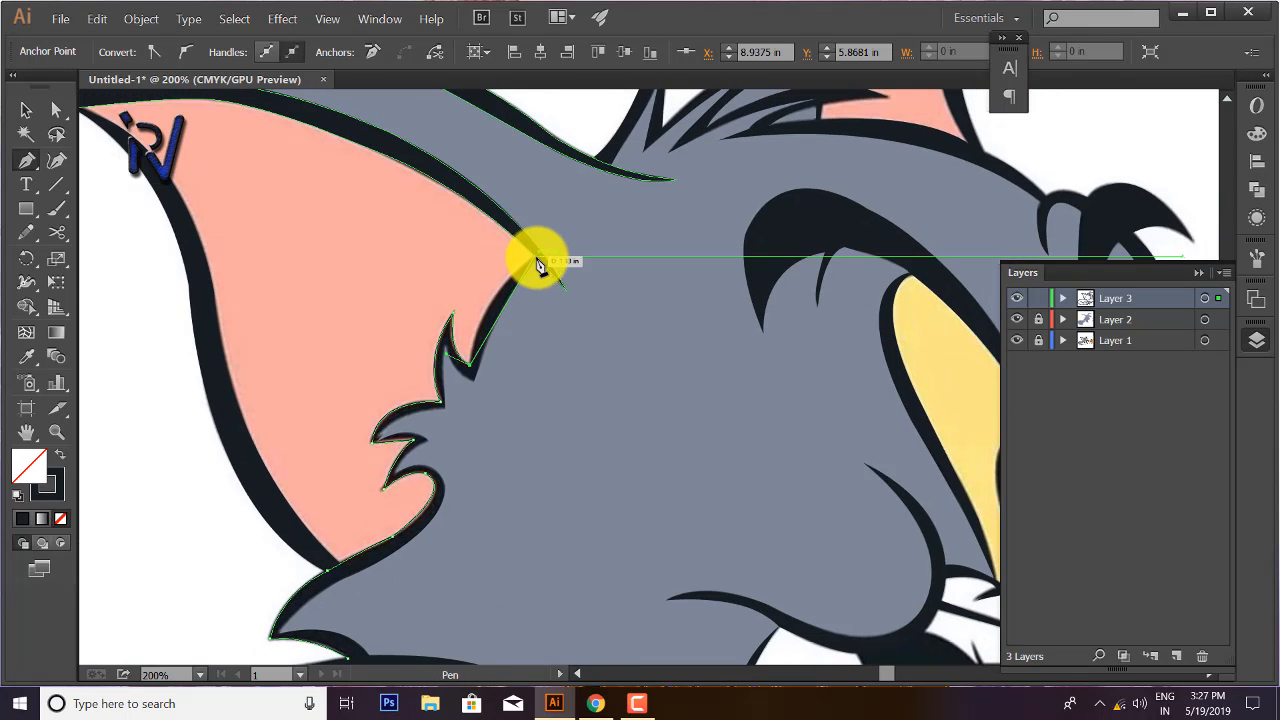
# - Trace the gray side of the fur outline from the upper corner back down around the pointed tufts
pyautogui.hotkey('ctrl', 'z')
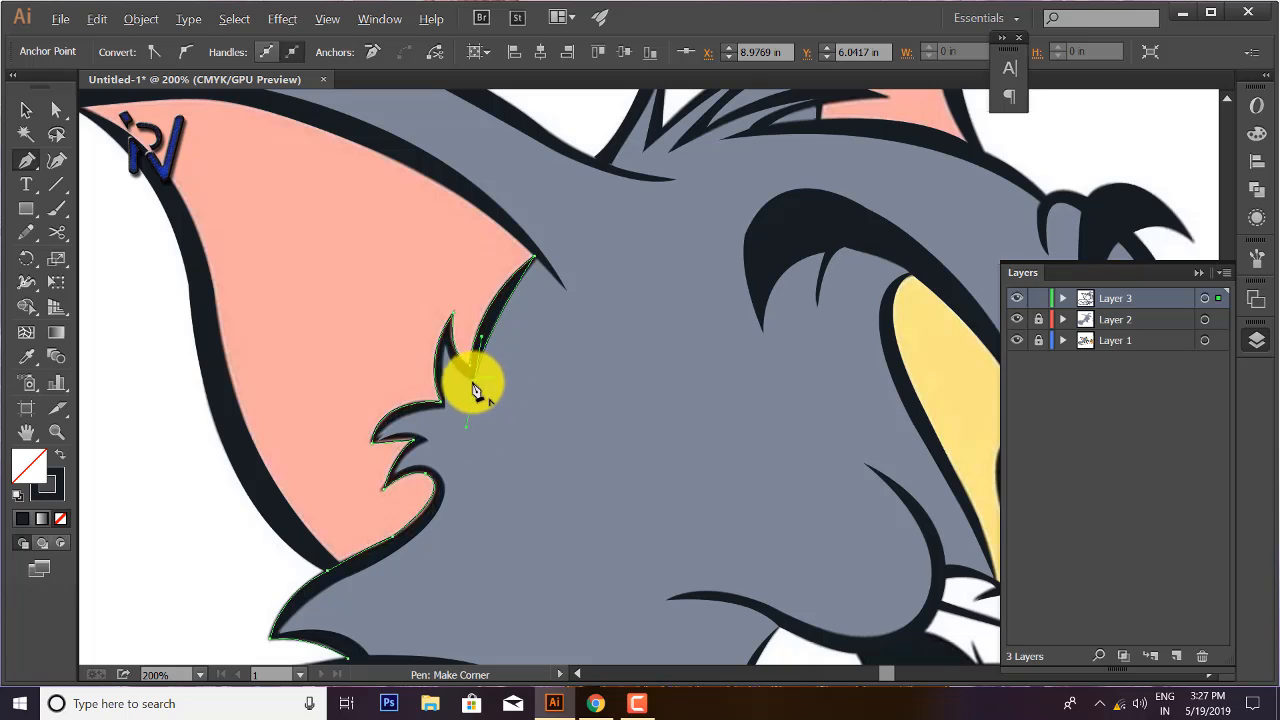
pyautogui.moveTo(443, 347)
pyautogui.mouseDown()
pyautogui.moveTo(452, 434)
pyautogui.moveTo(379, 443)
pyautogui.moveTo(363, 468)
pyautogui.mouseUp()
pyautogui.click(444, 406)
pyautogui.click(378, 440)
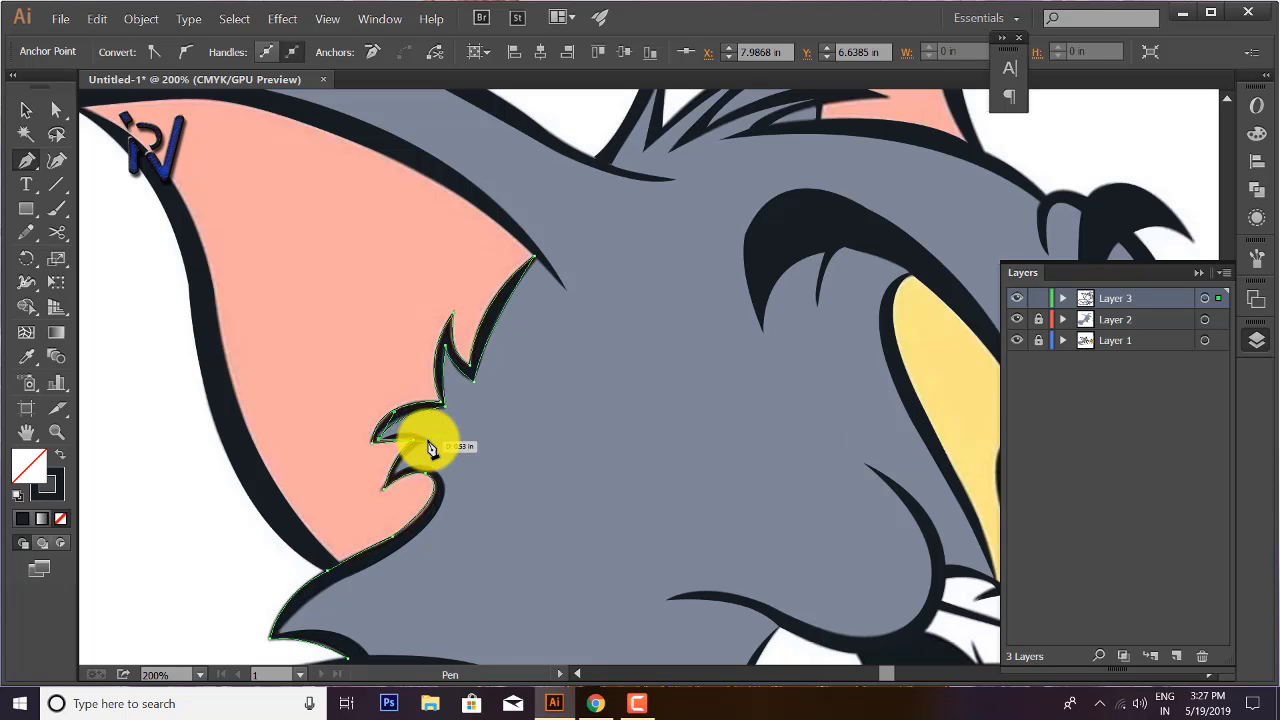
pyautogui.moveTo(432, 449); pyautogui.dragTo(540, 418)
pyautogui.click(397, 474)
# - Trace the rest of the outline's inner edge around the lowest cheek tuft to the shoulder line, fill it black with no stroke, and deselect it
pyautogui.press('space')
pyautogui.click(550, 366)
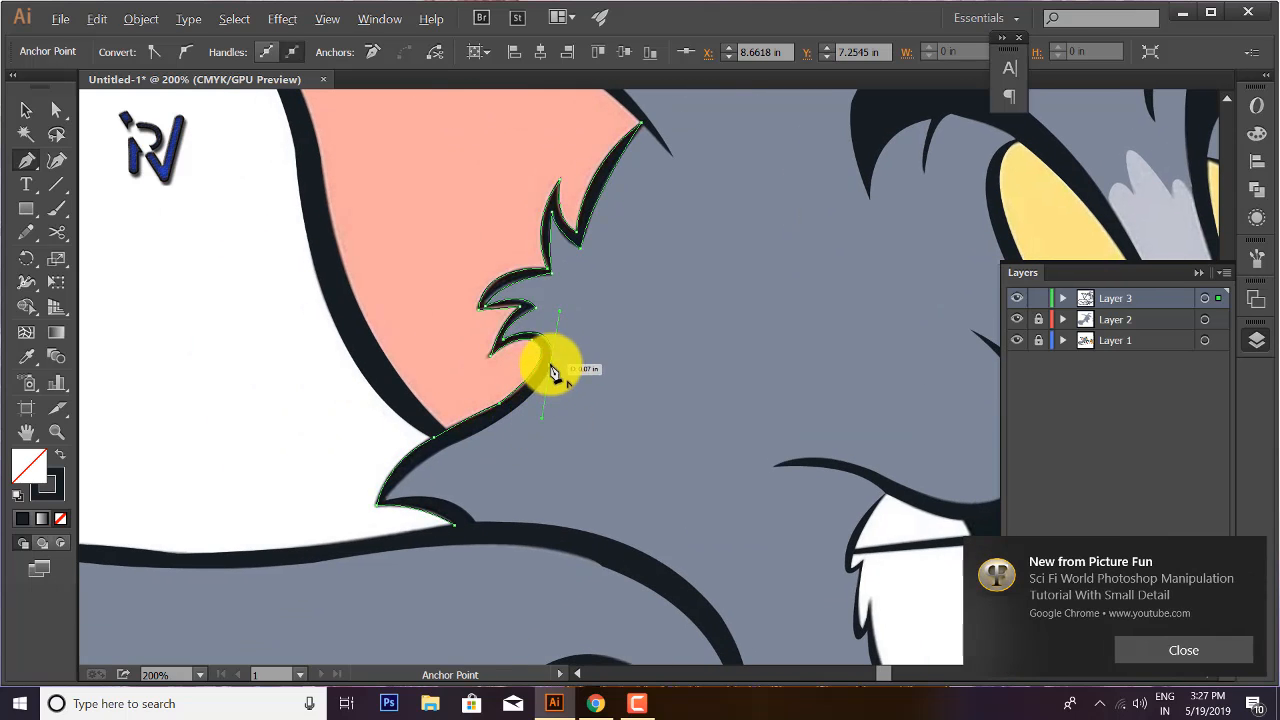
pyautogui.moveTo(463, 440); pyautogui.dragTo(382, 533)
pyautogui.click(463, 440)
pyautogui.click(386, 499)
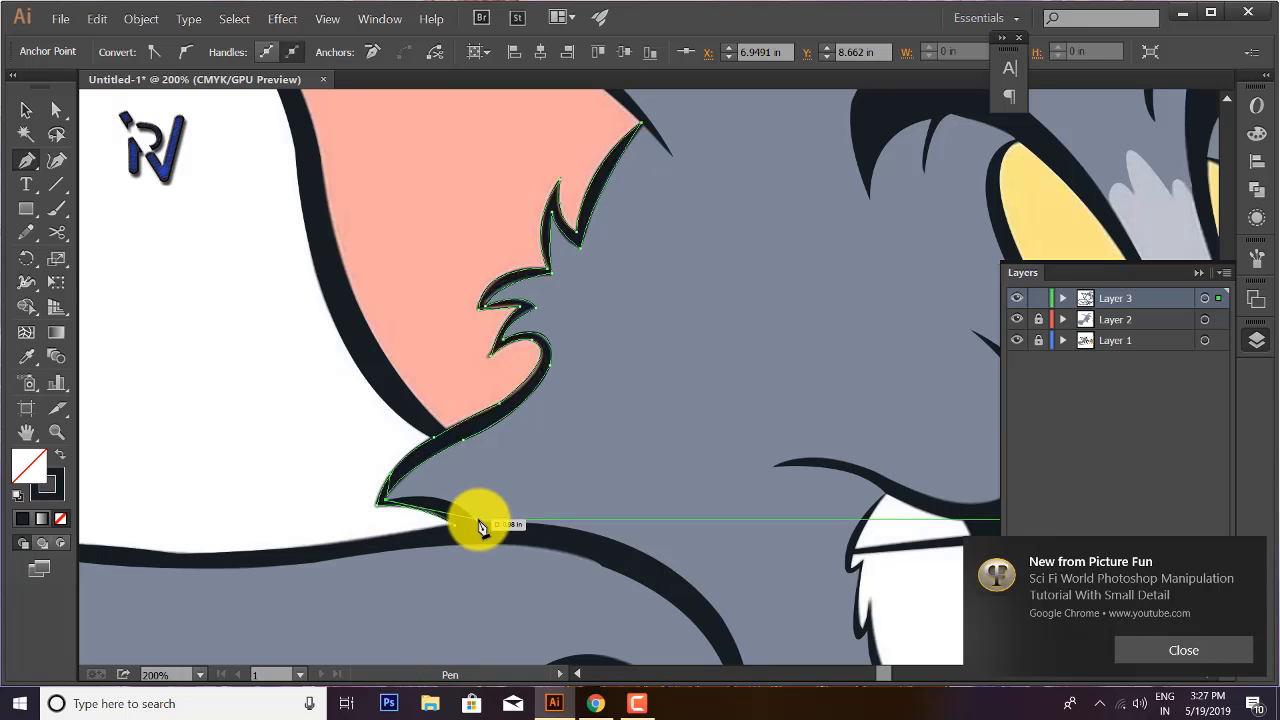
pyautogui.moveTo(476, 522); pyautogui.dragTo(504, 560)
pyautogui.click(476, 522)
pyautogui.click(59, 453)
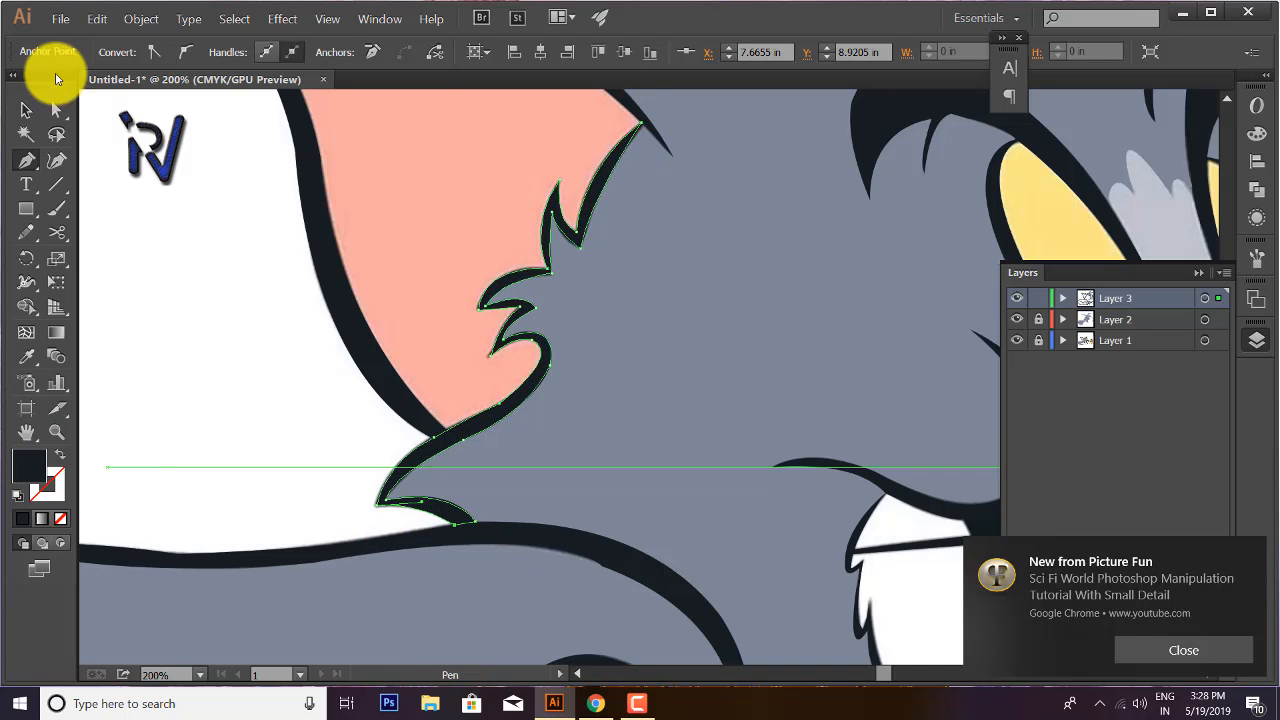
pyautogui.click(29, 110)
pyautogui.click(216, 231)
# - With a black stroke and no fill, start a path beside the cat's green eye nearest the whiskers and trace the upper edge of the gray cheek
pyautogui.scroll(-1, 216, 231)
pyautogui.press('space')
pyautogui.moveTo(591, 223); pyautogui.dragTo(601, 469)
pyautogui.moveTo(627, 408); pyautogui.dragTo(537, 463)
pyautogui.click(59, 453)
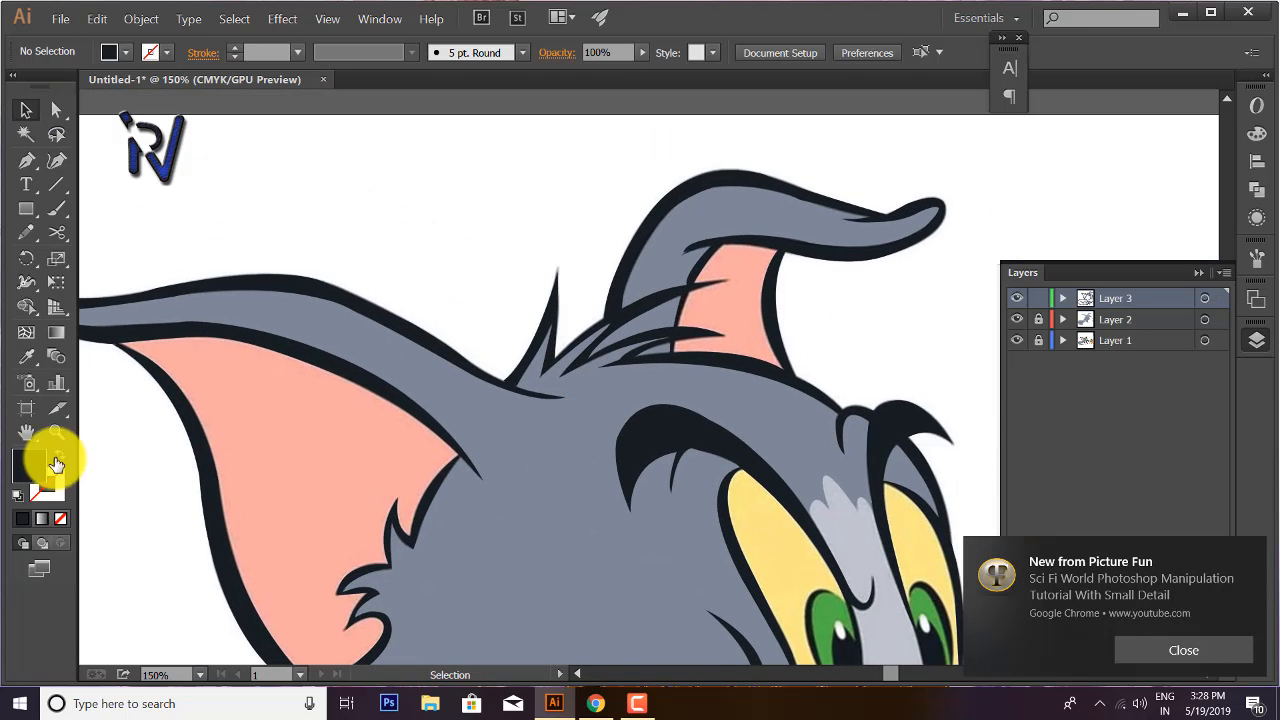
pyautogui.press('p')
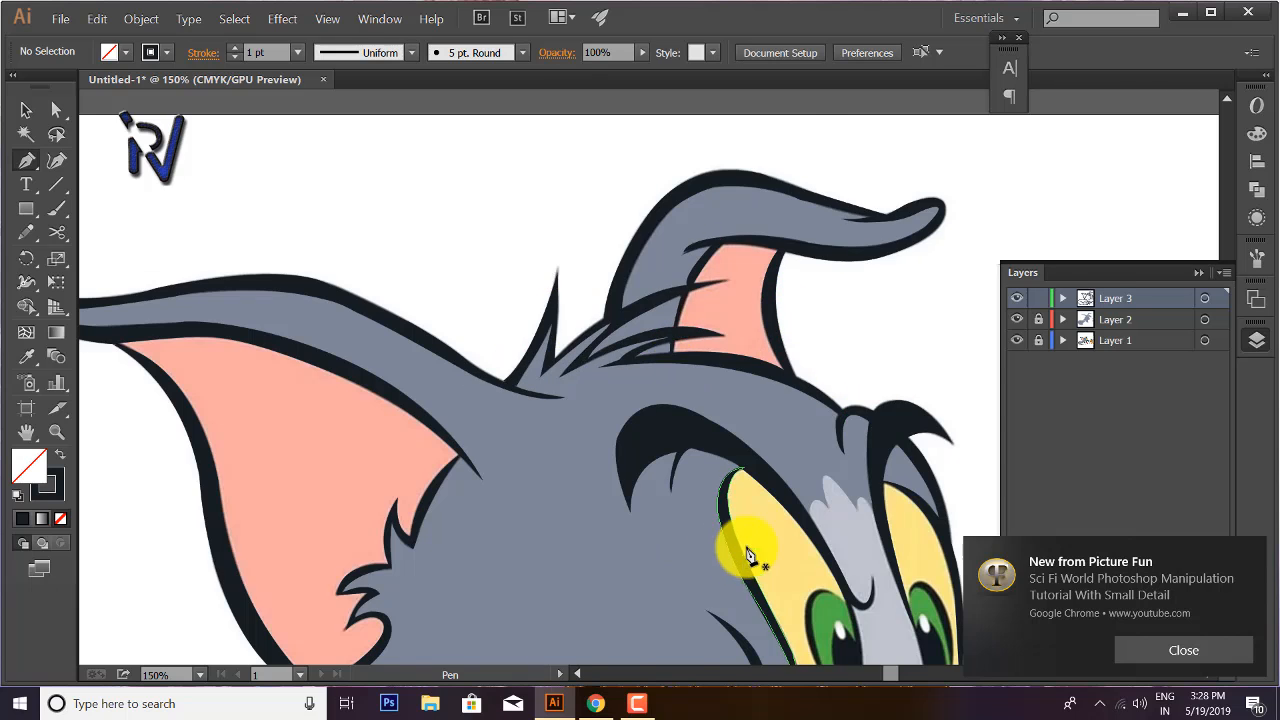
pyautogui.moveTo(750, 557); pyautogui.dragTo(578, 325)
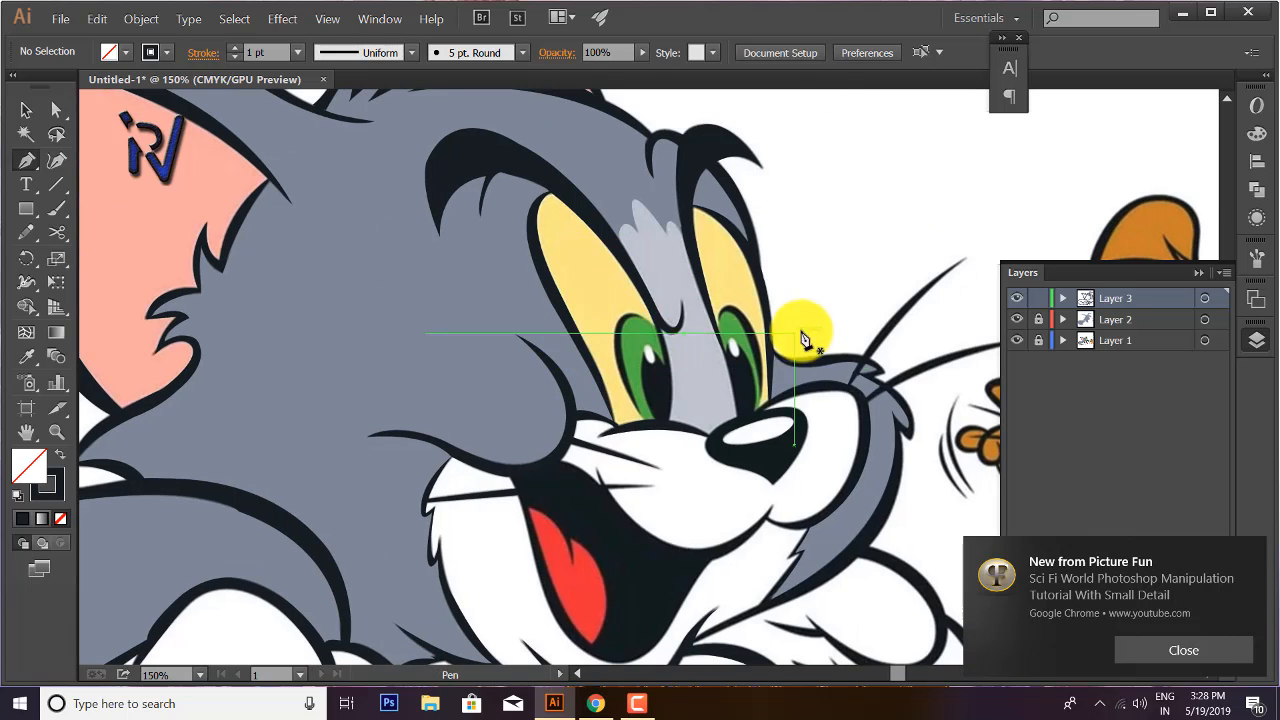
pyautogui.scroll(2, 795, 398)
pyautogui.moveTo(790, 386); pyautogui.dragTo(496, 410)
pyautogui.click(465, 349)
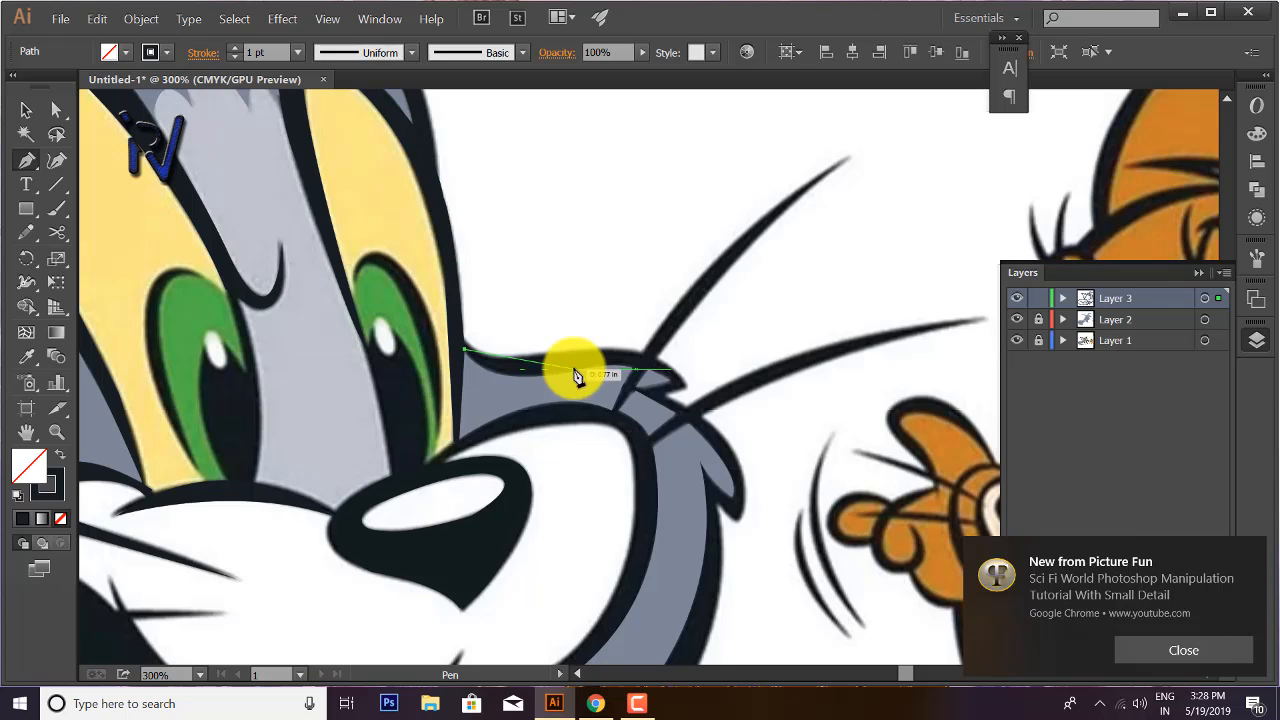
pyautogui.moveTo(573, 371); pyautogui.dragTo(645, 380)
pyautogui.click(636, 369)
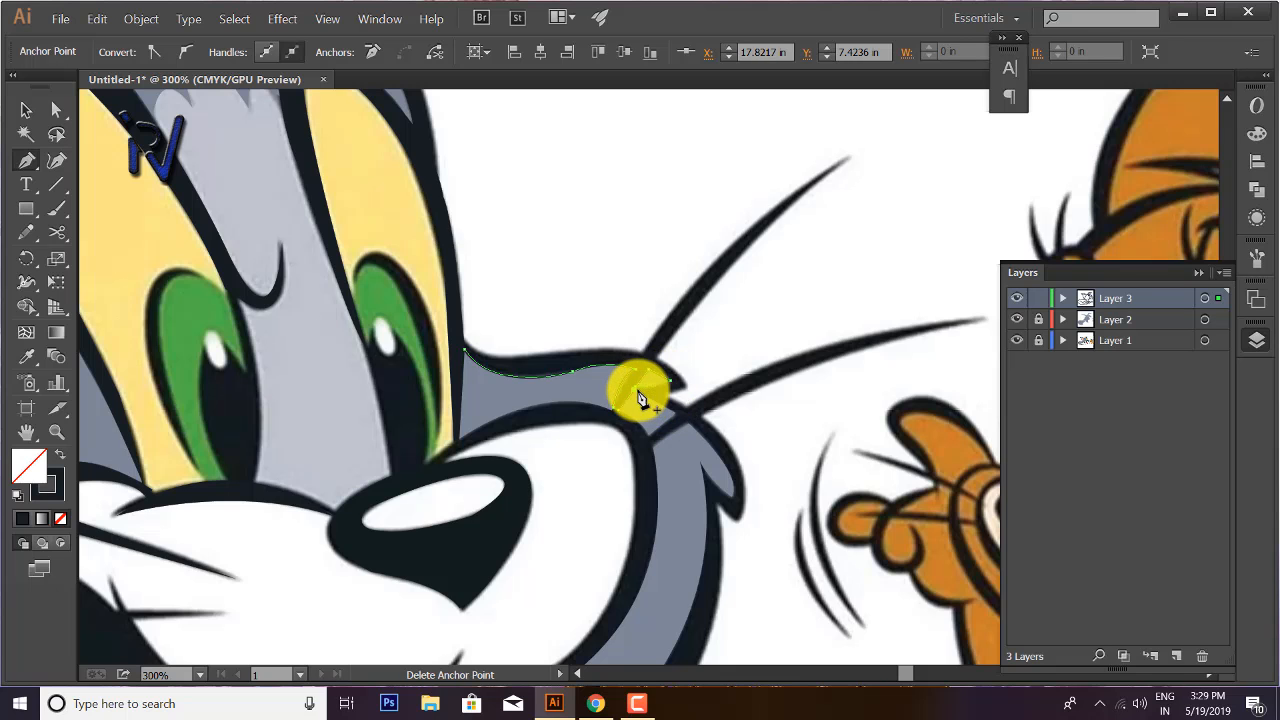
# - Continue the path around the small gray tuft and the bases of the two whiskers
pyautogui.scroll(5, 641, 398)
pyautogui.click(838, 511)
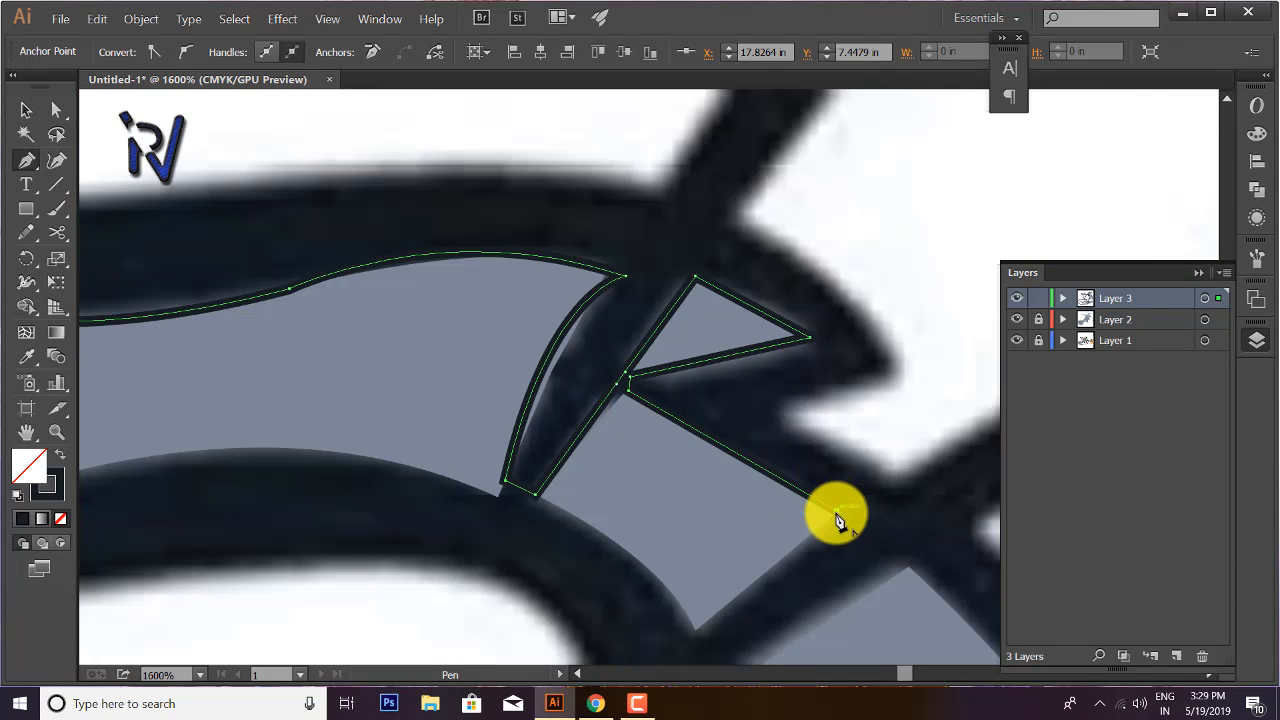
pyautogui.moveTo(775, 469); pyautogui.dragTo(577, 209)
pyautogui.click(498, 370)
pyautogui.scroll(-1, 520, 437)
pyautogui.click(595, 382)
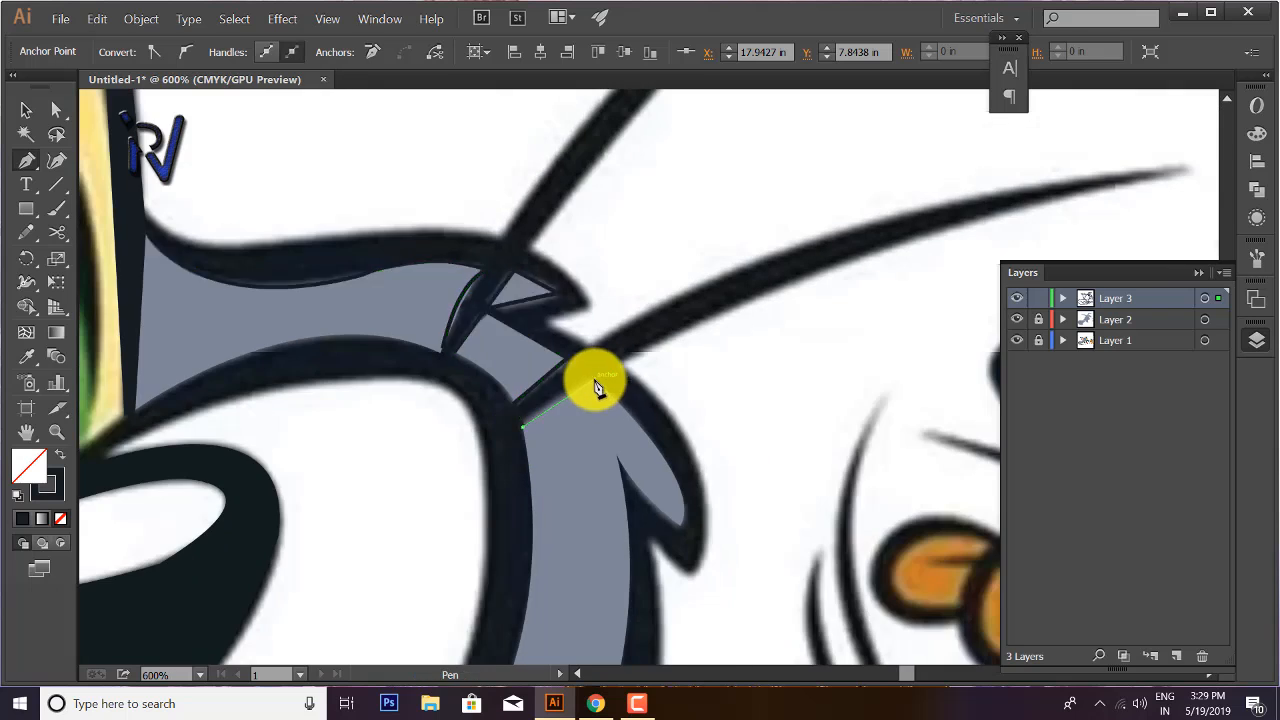
# - Trace the inner and outer edges of the pointed cheek tuft below the whiskers, back up to the lower whisker's base
pyautogui.scroll(-2, 680, 514)
pyautogui.moveTo(678, 514); pyautogui.dragTo(615, 285)
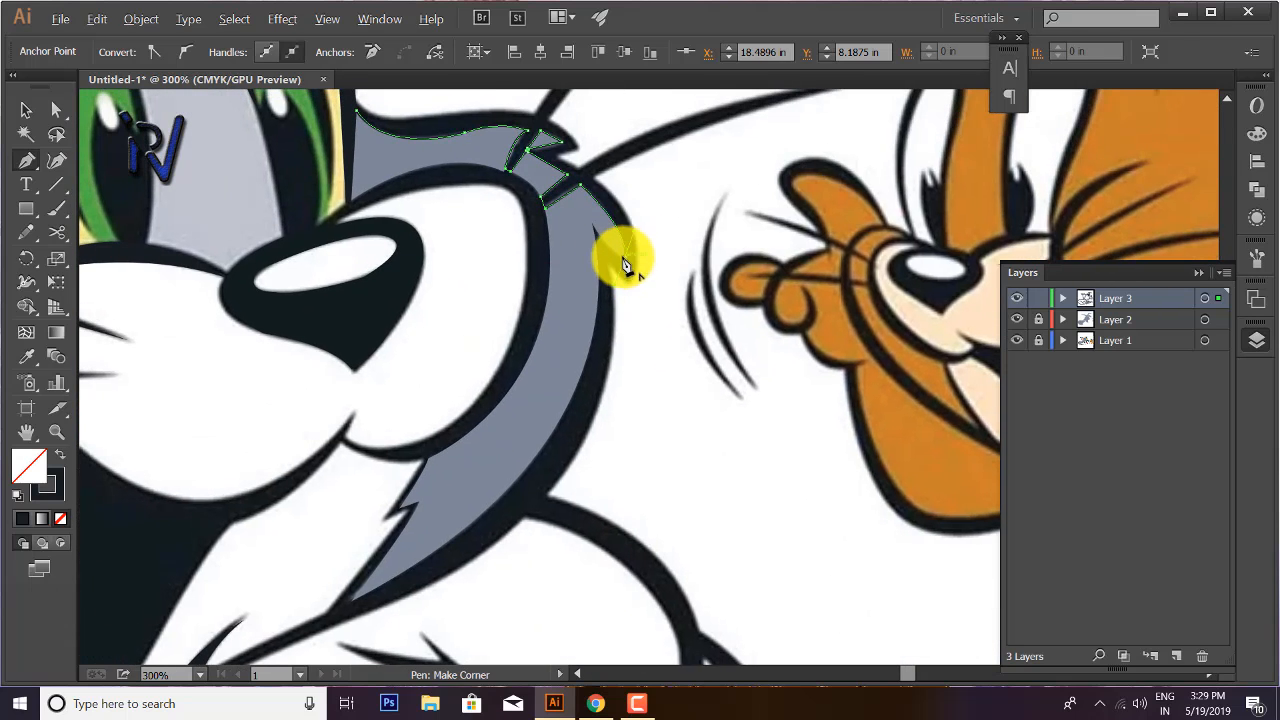
pyautogui.moveTo(595, 231); pyautogui.dragTo(610, 268)
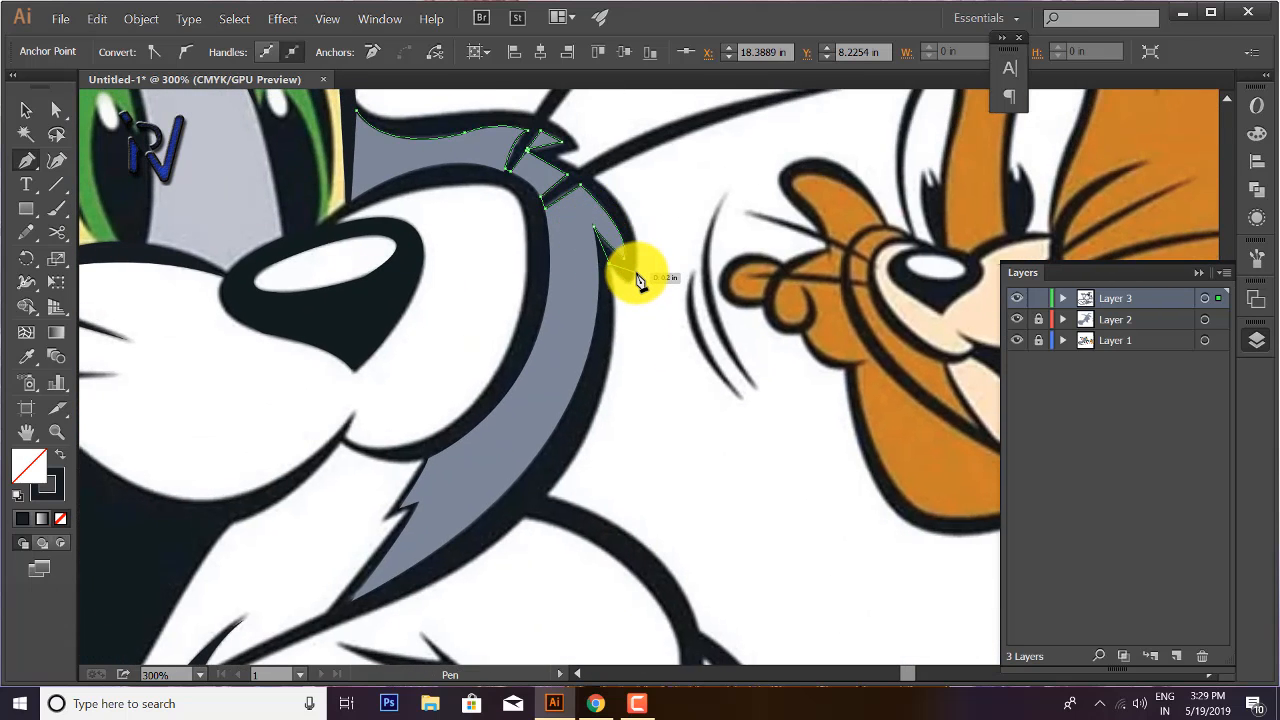
pyautogui.scroll(2, 624, 254)
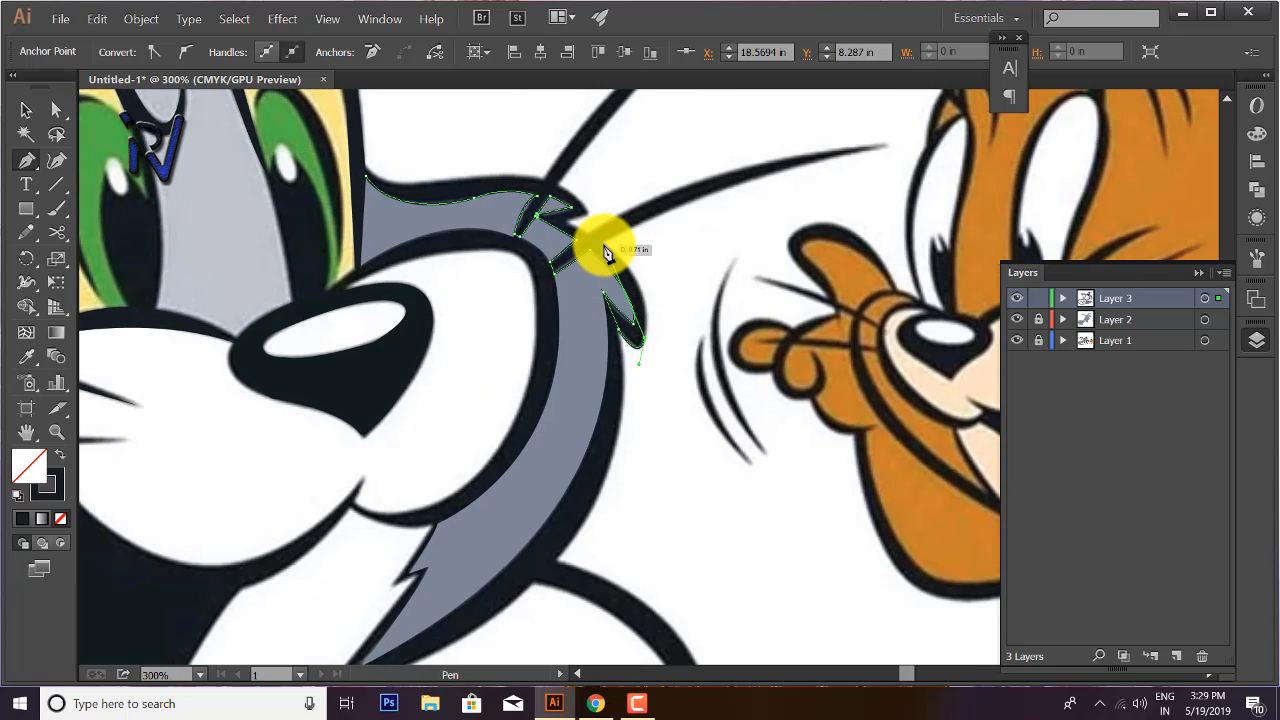
pyautogui.moveTo(601, 250); pyautogui.dragTo(550, 220)
pyautogui.click(601, 250)
# - Trace both edges of the lower whisker out to its tip and back, then around the small tuft to the upper whisker
pyautogui.moveTo(809, 177); pyautogui.dragTo(727, 257)
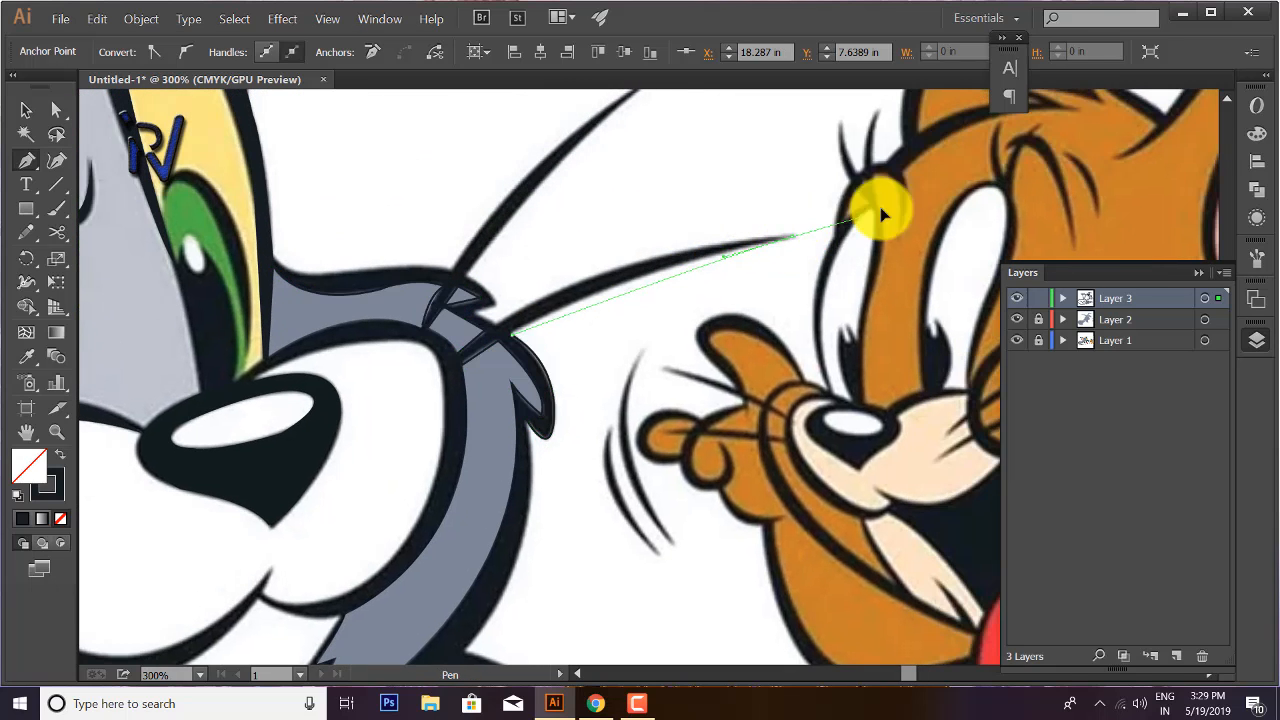
pyautogui.click(793, 239)
pyautogui.moveTo(500, 323); pyautogui.dragTo(388, 399)
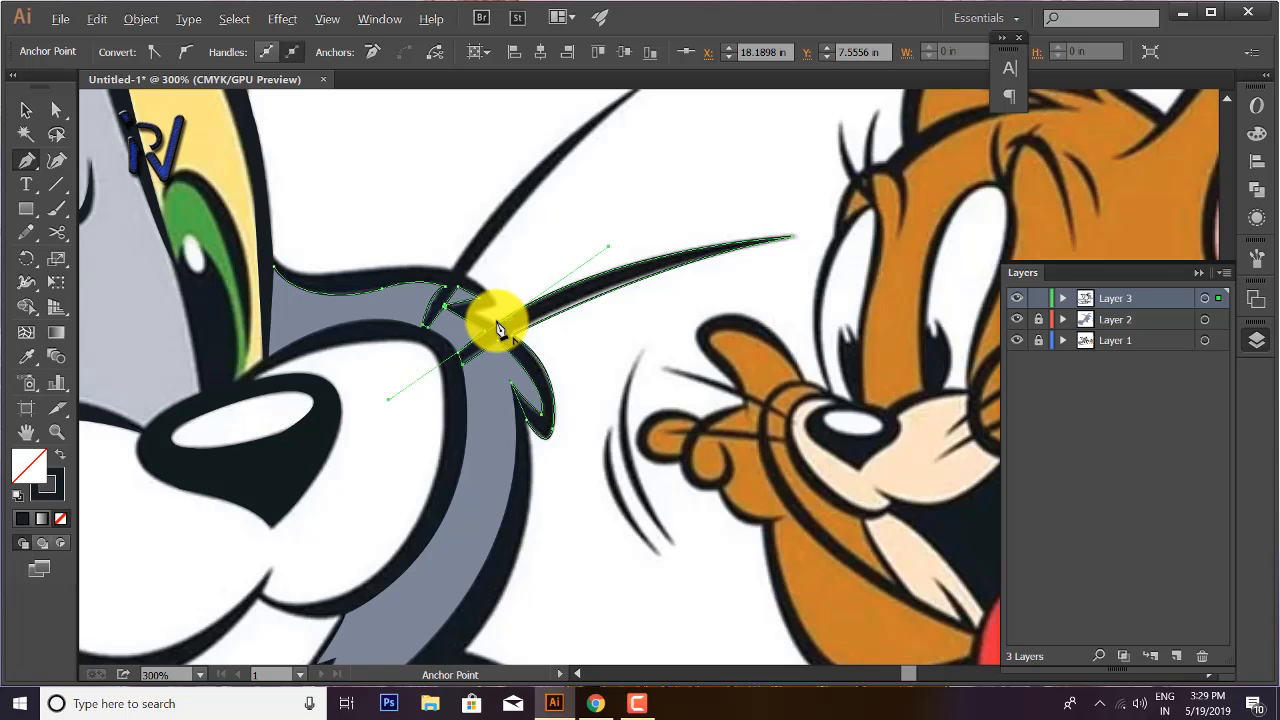
pyautogui.moveTo(466, 275); pyautogui.dragTo(439, 261)
pyautogui.click(466, 275)
# - Trace both edges of the upper whisker out to its tip and back to its base
pyautogui.moveTo(505, 257); pyautogui.dragTo(463, 394)
pyautogui.moveTo(618, 215); pyautogui.dragTo(691, 169)
pyautogui.click(617, 216)
pyautogui.moveTo(412, 405); pyautogui.dragTo(351, 522)
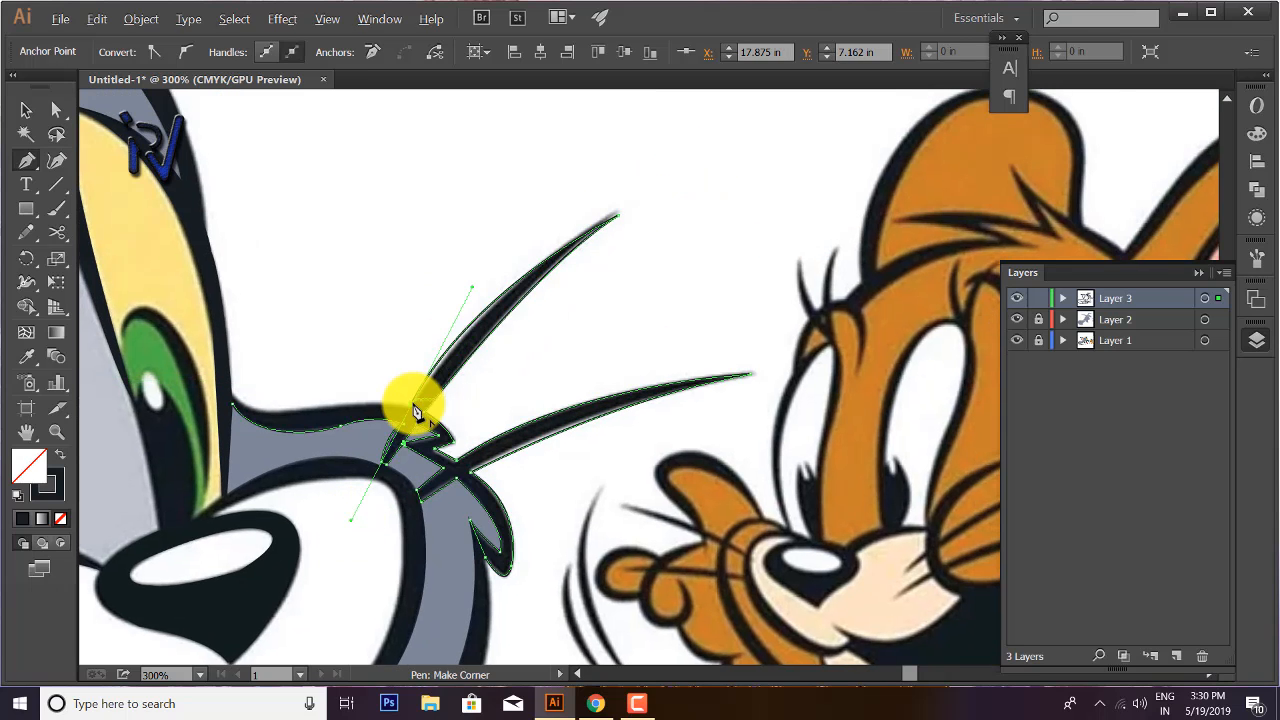
pyautogui.click(412, 405)
# - Close the outline along the cheek's upper edge beside the eye, fill it black with no stroke, and deselect it
pyautogui.moveTo(238, 400); pyautogui.dragTo(350, 374)
pyautogui.click(434, 419)
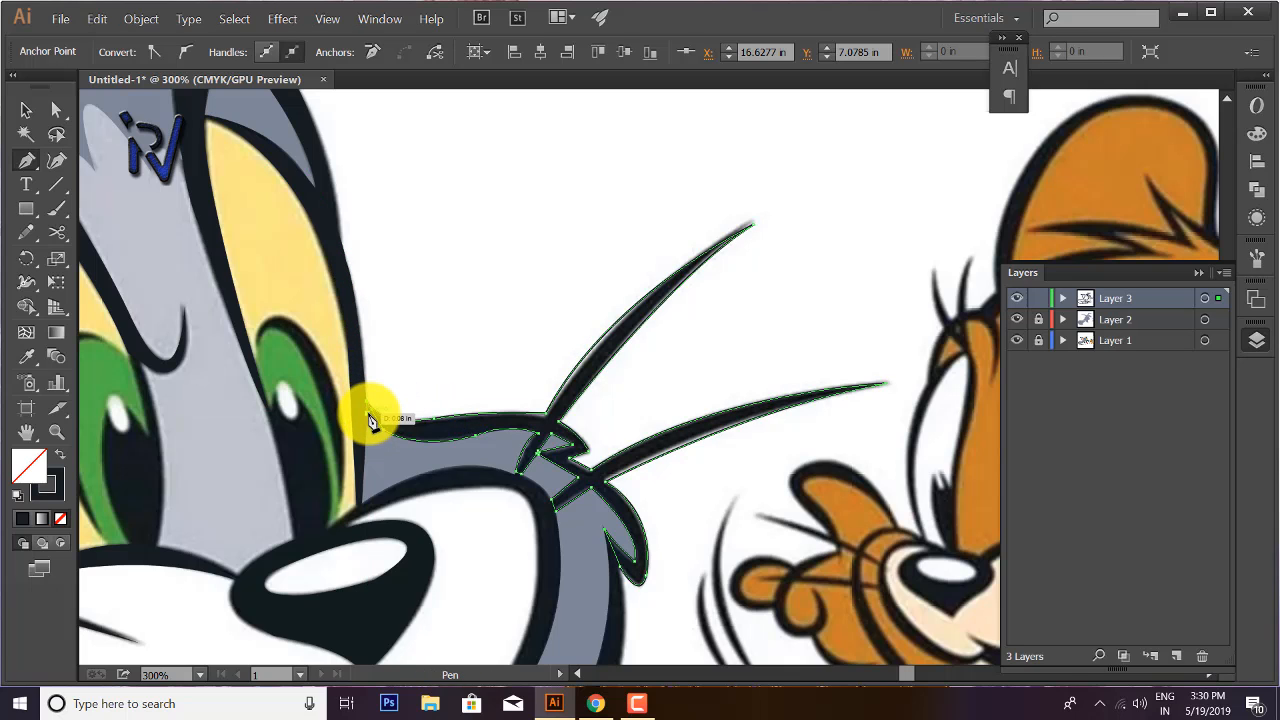
pyautogui.click(60, 455)
pyautogui.click(27, 110)
pyautogui.click(603, 170)
# - With a black stroke and no fill, start the muzzle outline above the nose and trace its inner edge over the top of the white area
pyautogui.scroll(-2, 603, 170)
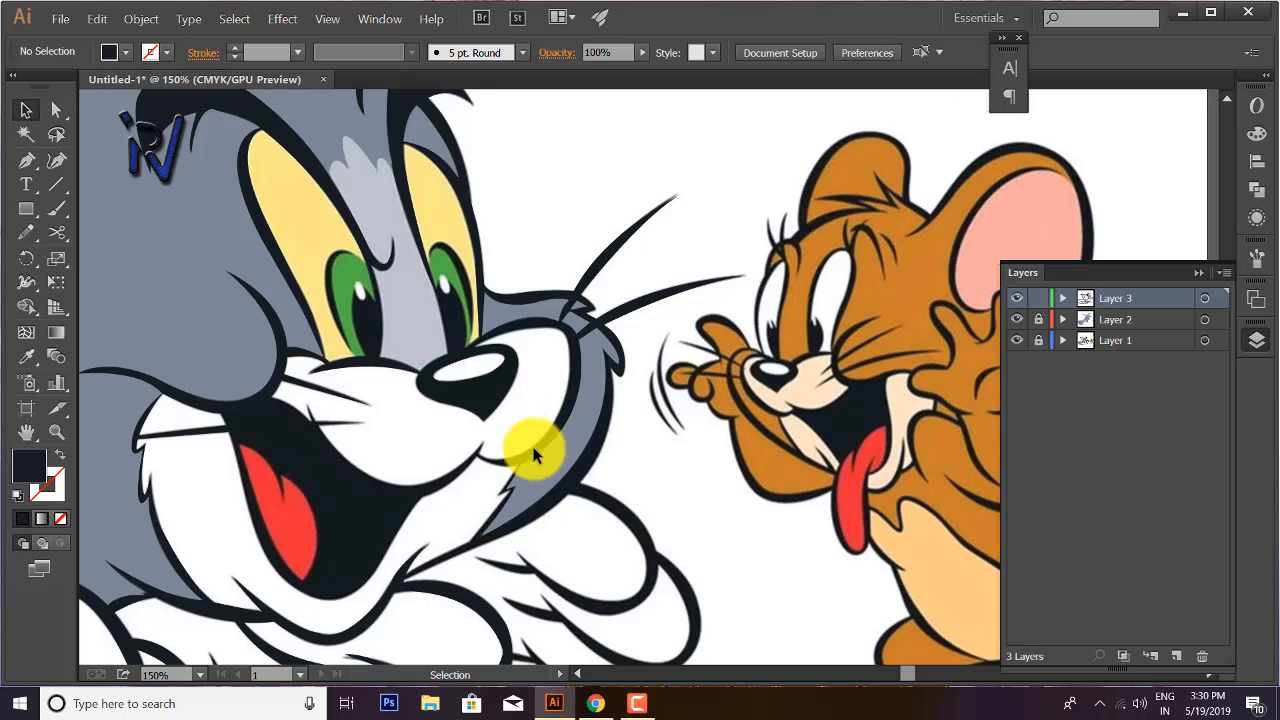
pyautogui.scroll(-1, 629, 424)
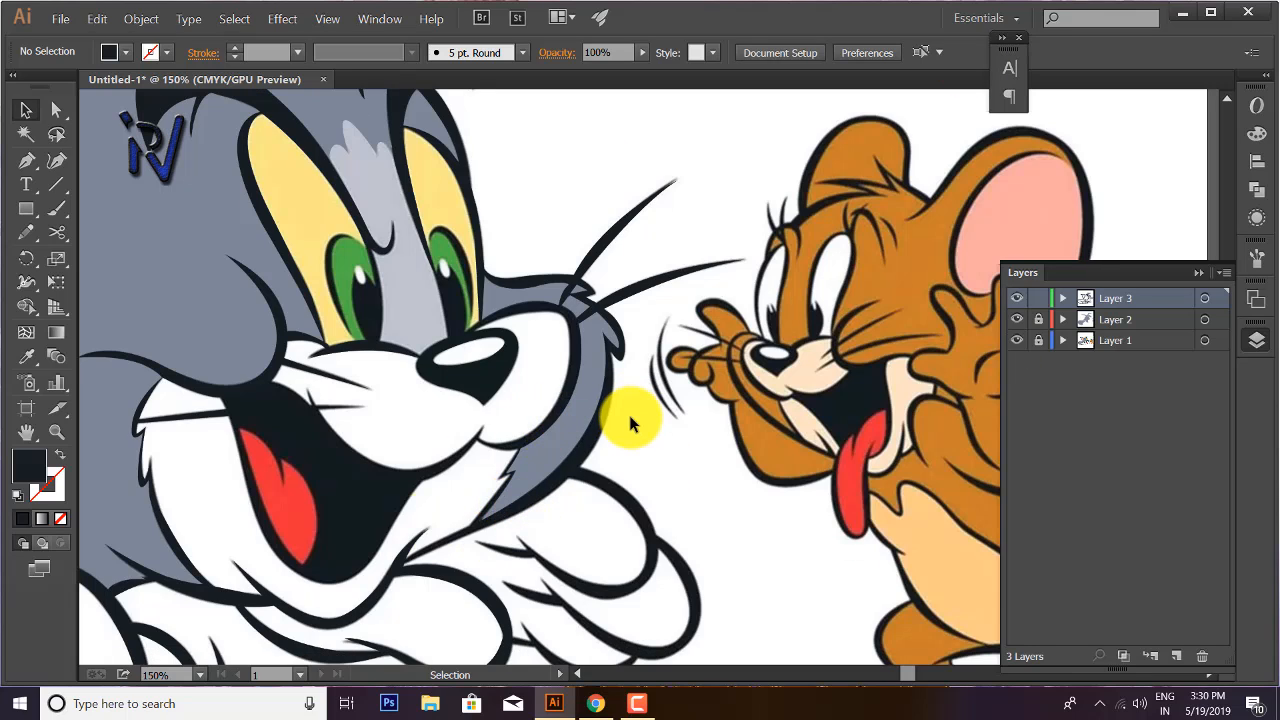
pyautogui.click(60, 455)
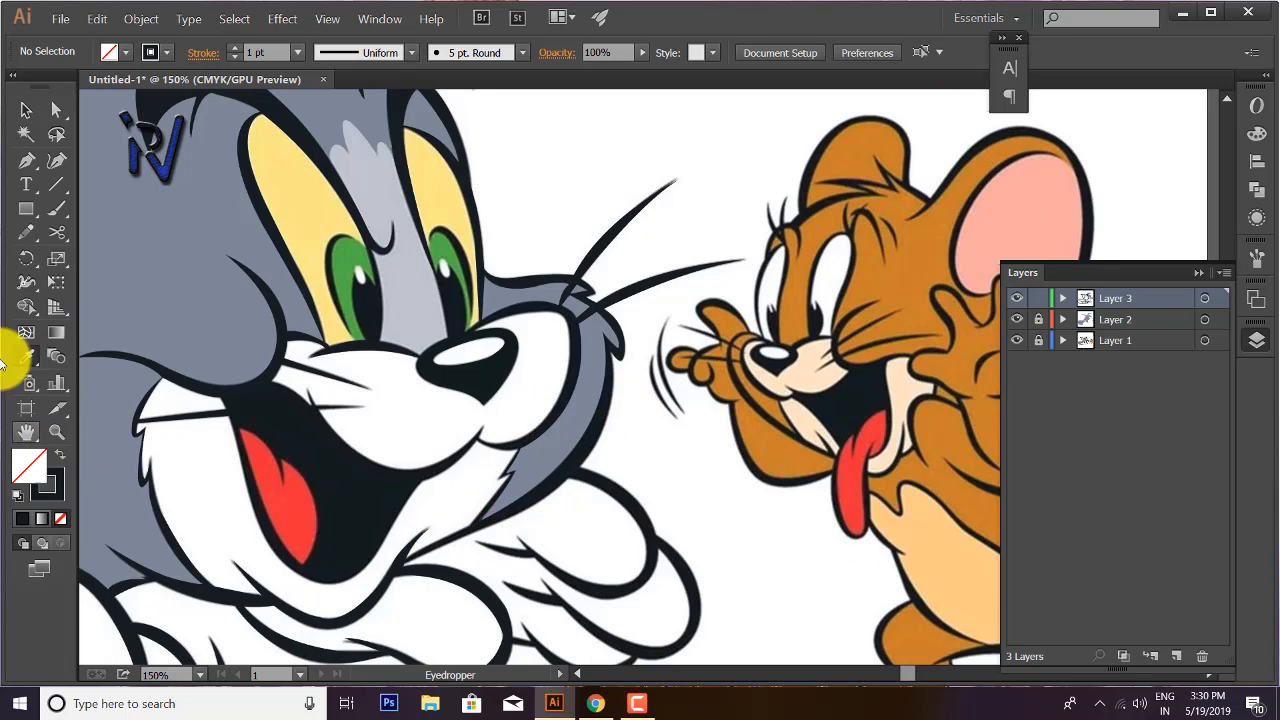
pyautogui.click(27, 165)
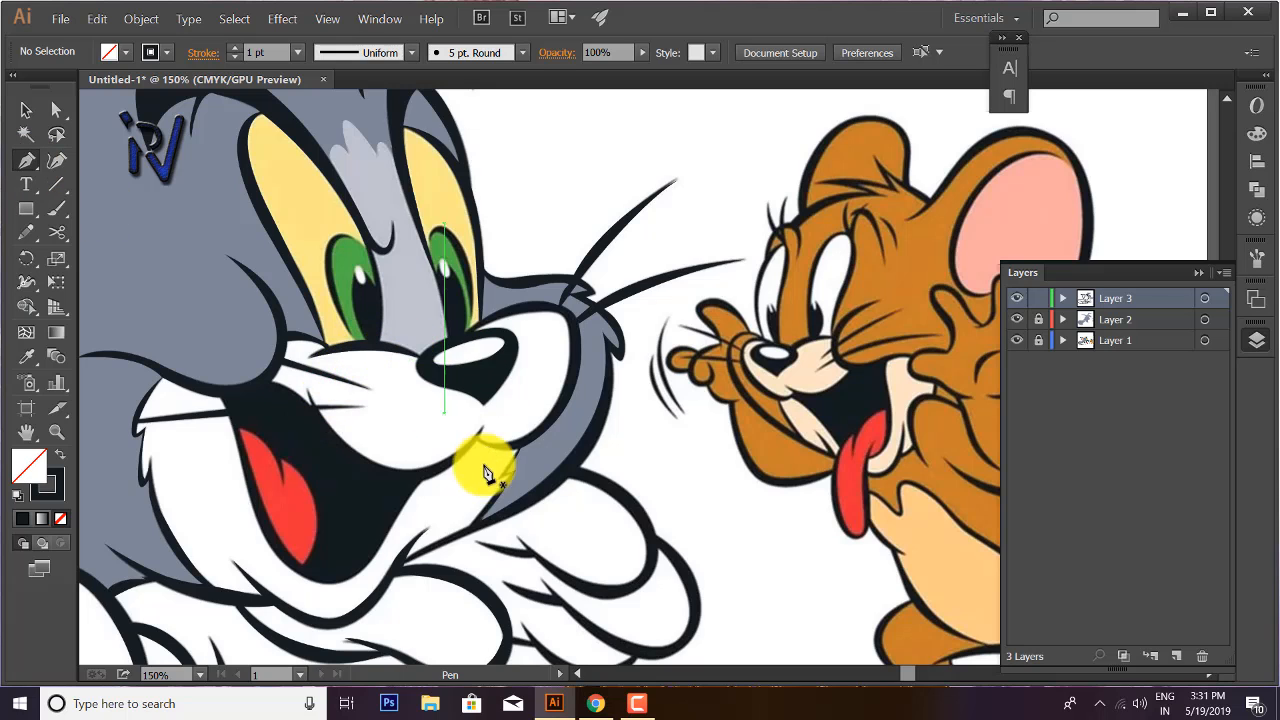
pyautogui.scroll(3, 486, 457)
pyautogui.scroll(3, 458, 329)
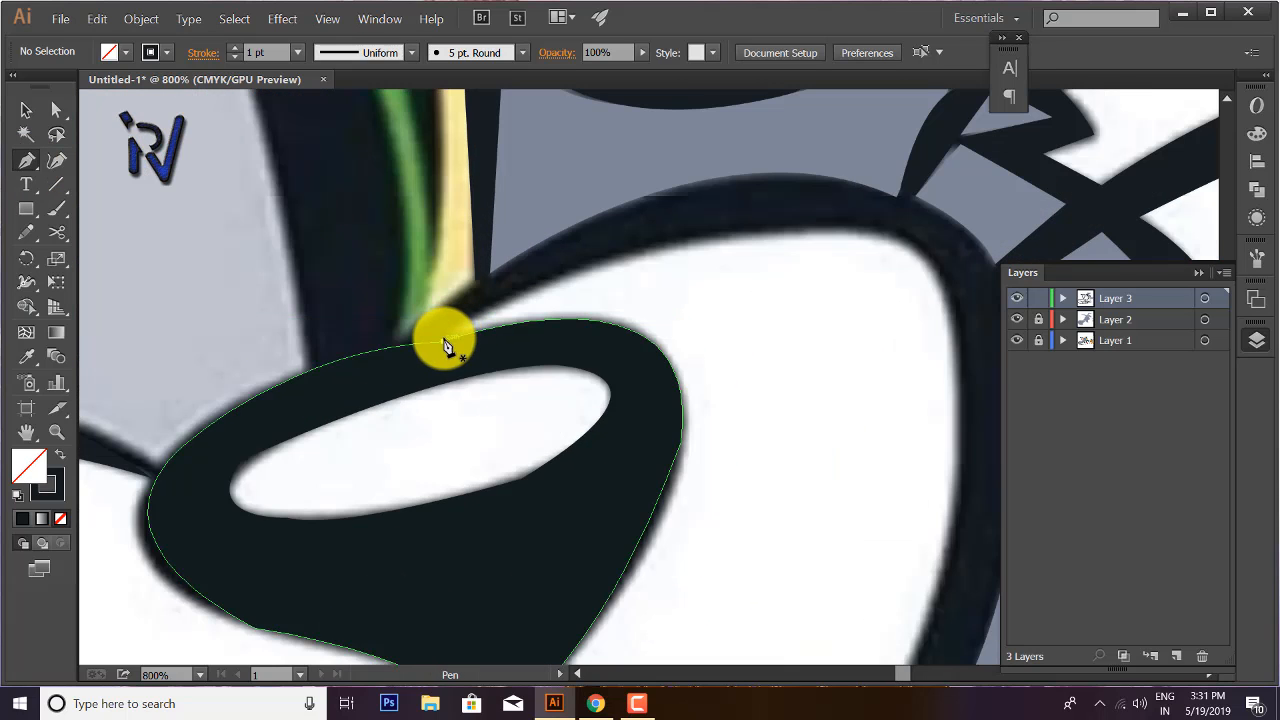
pyautogui.click(443, 340)
pyautogui.moveTo(809, 286); pyautogui.dragTo(663, 308)
pyautogui.moveTo(781, 278); pyautogui.dragTo(1062, 347)
pyautogui.hotkey('ctrl', 'z')
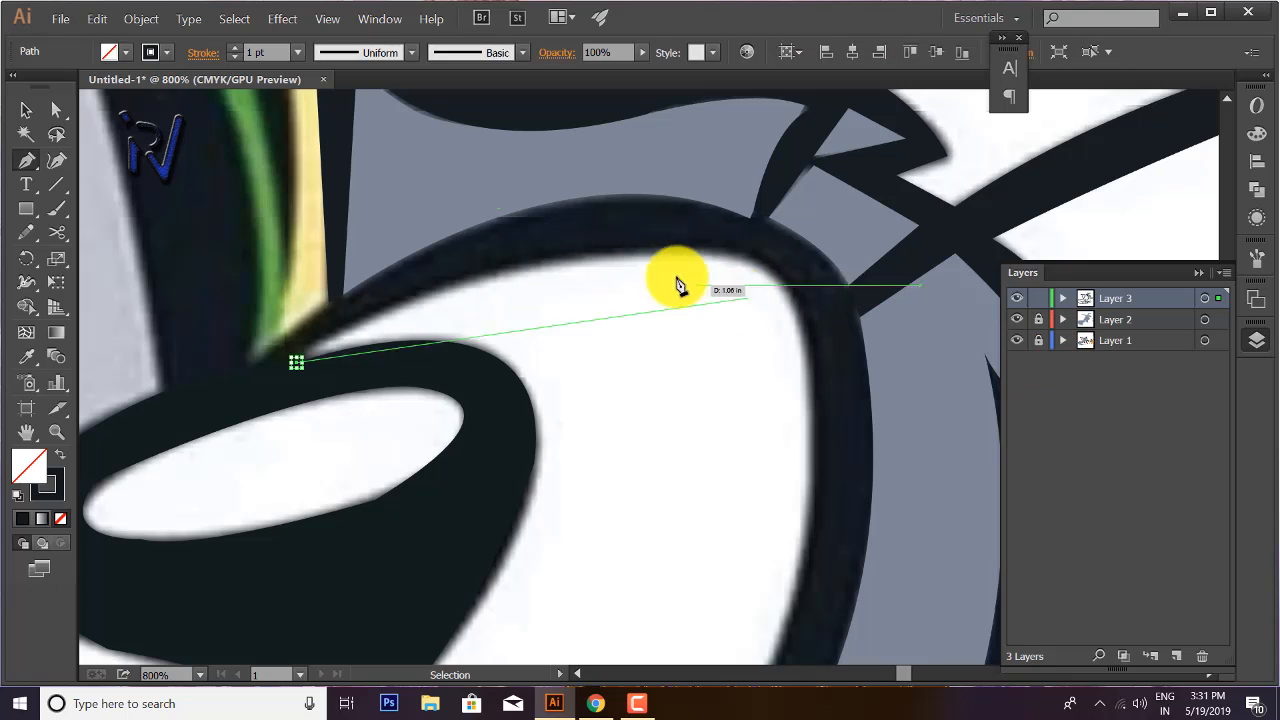
pyautogui.moveTo(617, 253); pyautogui.dragTo(800, 243)
pyautogui.click(620, 254)
pyautogui.moveTo(813, 352); pyautogui.dragTo(777, 266)
pyautogui.click(815, 354)
# - Continue the muzzle outline's inner edge down the side of the white area and under it to the mouth line
pyautogui.scroll(-2, 785, 272)
pyautogui.moveTo(704, 446); pyautogui.dragTo(611, 529)
pyautogui.click(704, 446)
pyautogui.moveTo(542, 477); pyautogui.dragTo(475, 431)
pyautogui.click(542, 477)
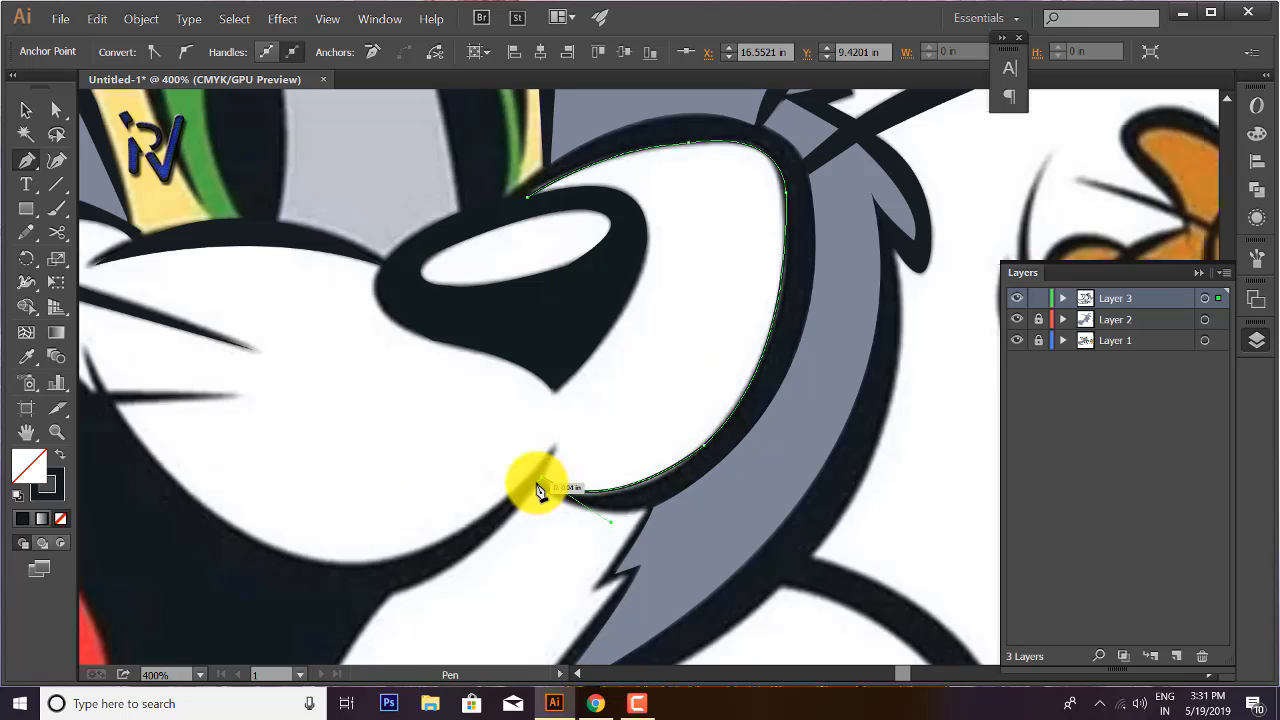
pyautogui.click(537, 484)
# - Trace the muzzle outline's outer edge from the mouth line up the side of the muzzle to the whisker bases
pyautogui.moveTo(674, 497); pyautogui.dragTo(761, 451)
pyautogui.click(674, 497)
pyautogui.moveTo(812, 289); pyautogui.dragTo(730, 238)
pyautogui.click(722, 388)
pyautogui.click(722, 308)
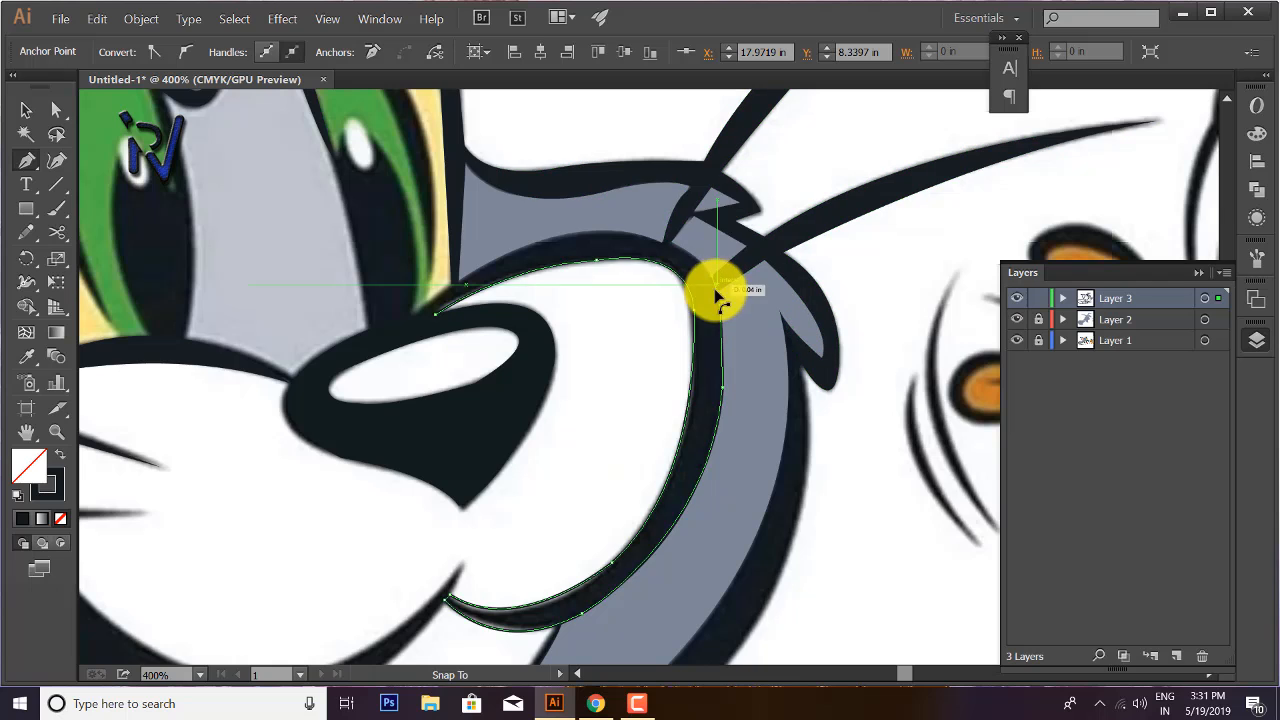
pyautogui.click(716, 291)
pyautogui.click(671, 244)
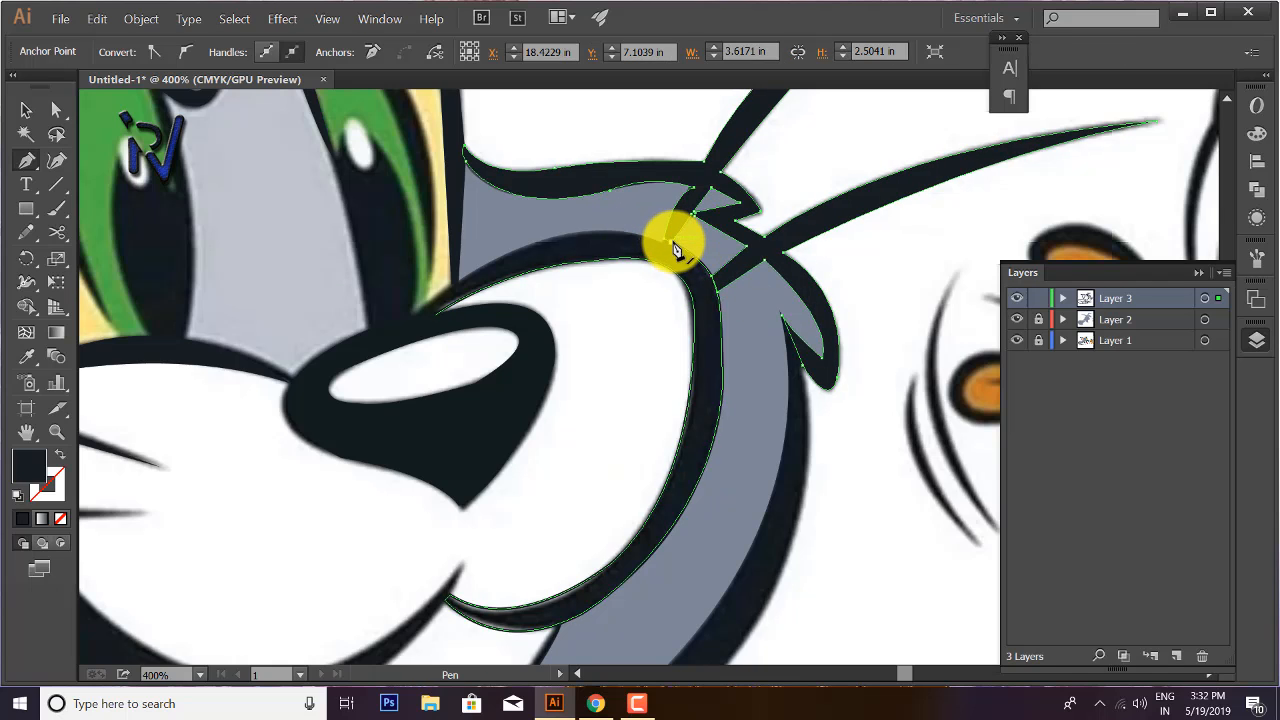
# - Close the muzzle outline over the top toward the nose, fill it black with no stroke, and deselect it
pyautogui.moveTo(541, 240); pyautogui.dragTo(496, 271)
pyautogui.click(541, 241)
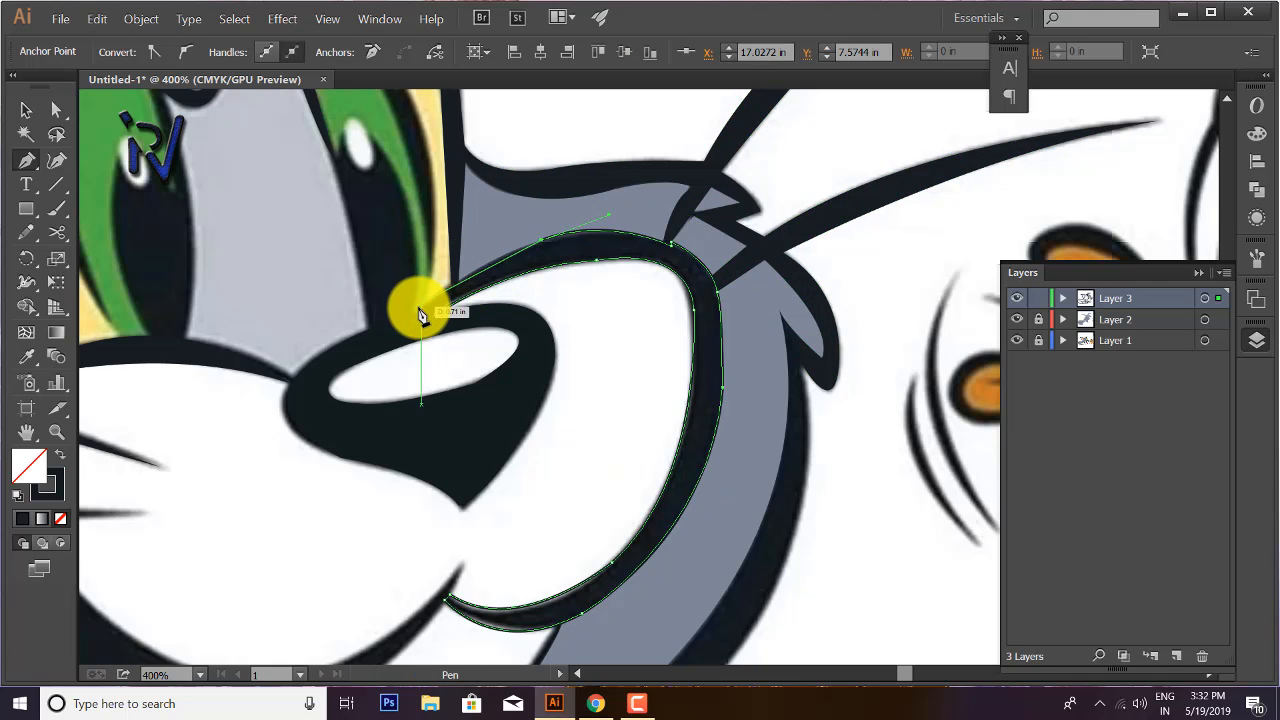
pyautogui.click(411, 316)
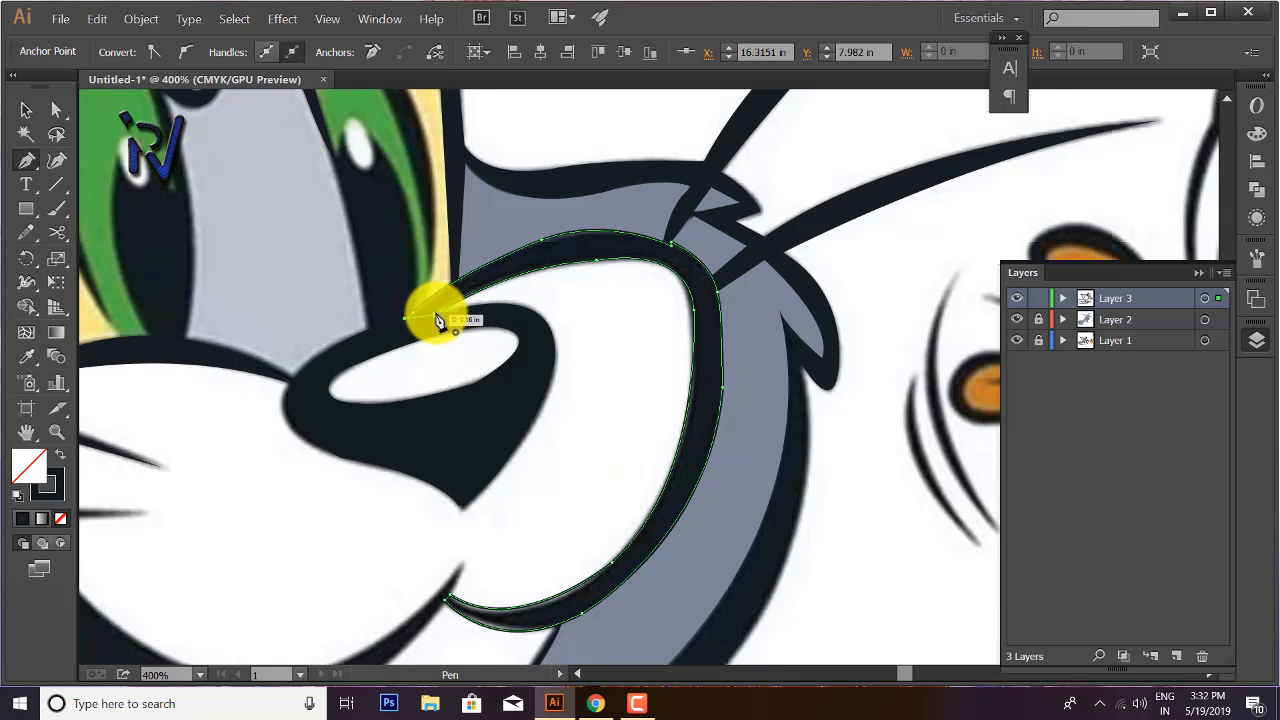
pyautogui.click(435, 315)
pyautogui.scroll(-2, 437, 314)
pyautogui.click(60, 454)
pyautogui.click(27, 108)
pyautogui.click(680, 469)
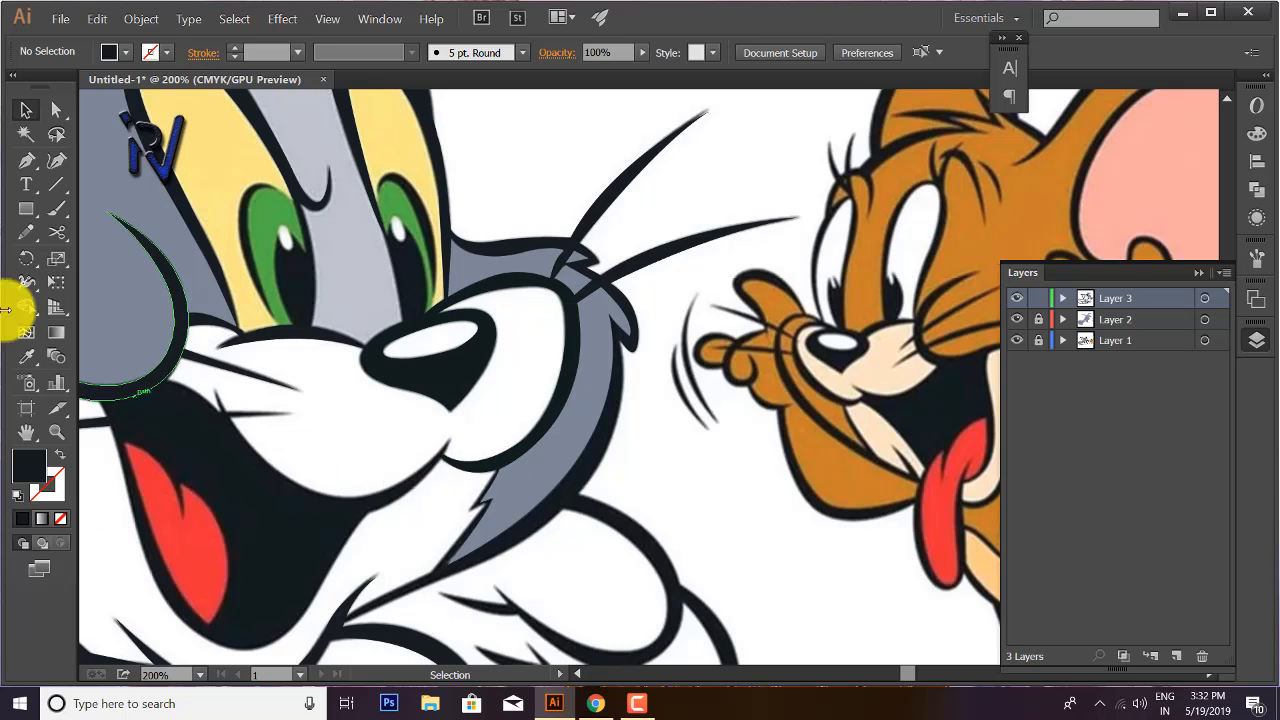
# - With a black stroke and no fill, start the mouth outline at the cheek line and trace it down beside the tongue to the chin
pyautogui.click(60, 454)
pyautogui.moveTo(215, 463); pyautogui.dragTo(423, 446)
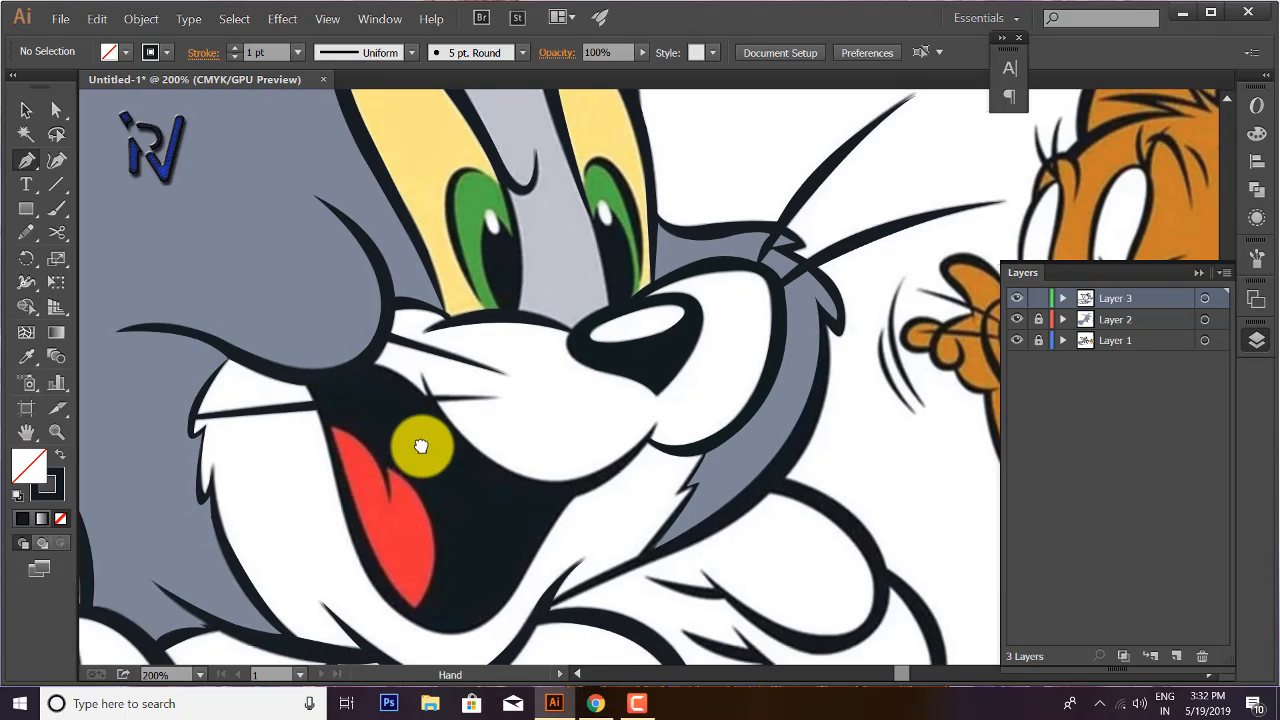
pyautogui.click(310, 390)
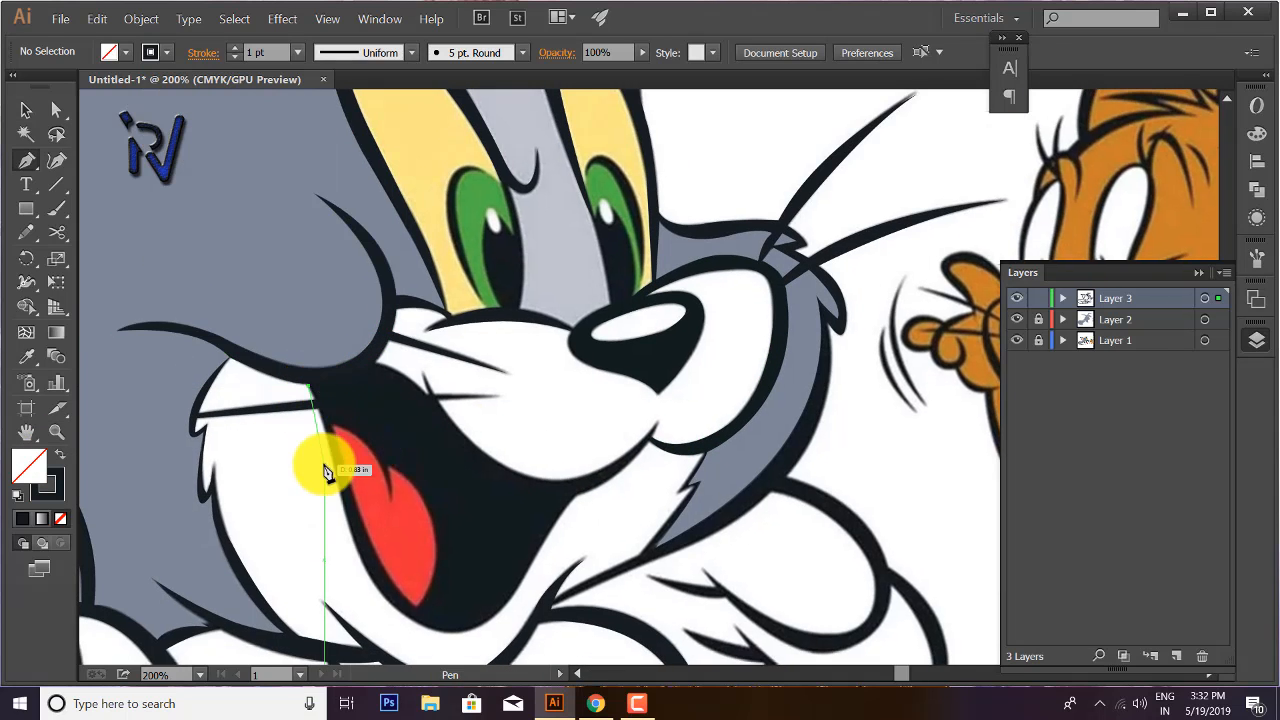
pyautogui.click(334, 467)
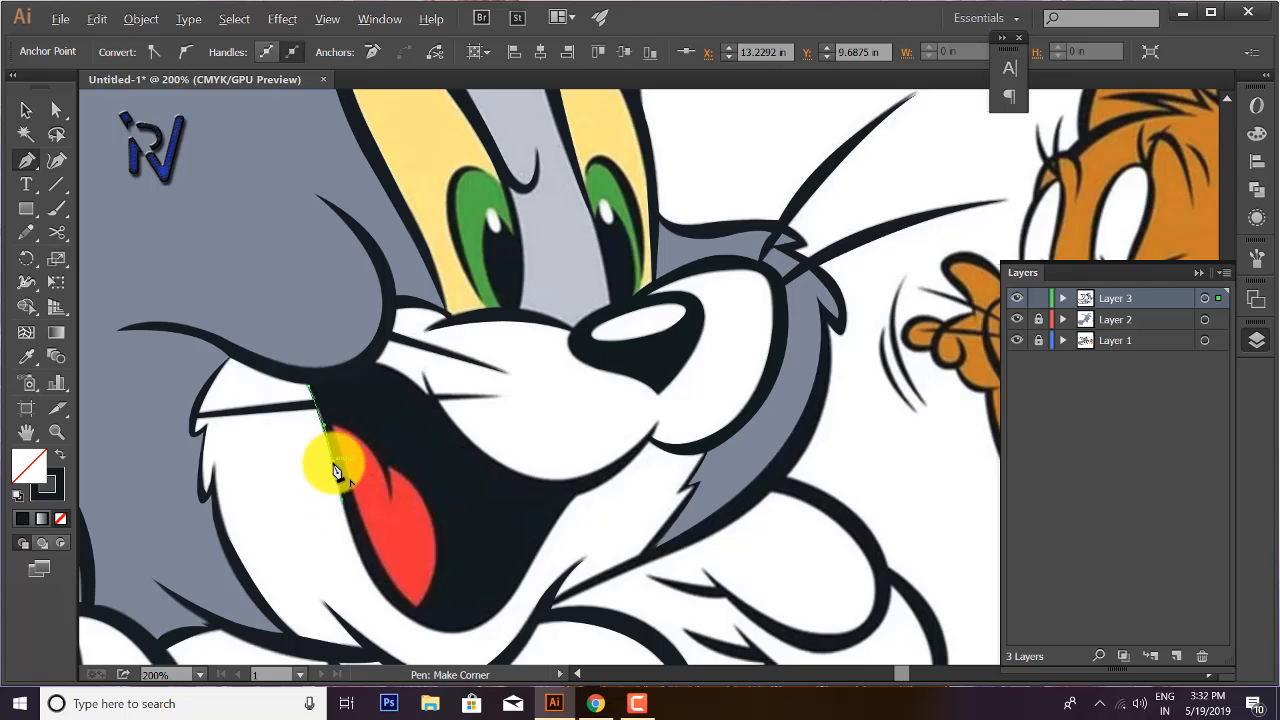
pyautogui.click(361, 558)
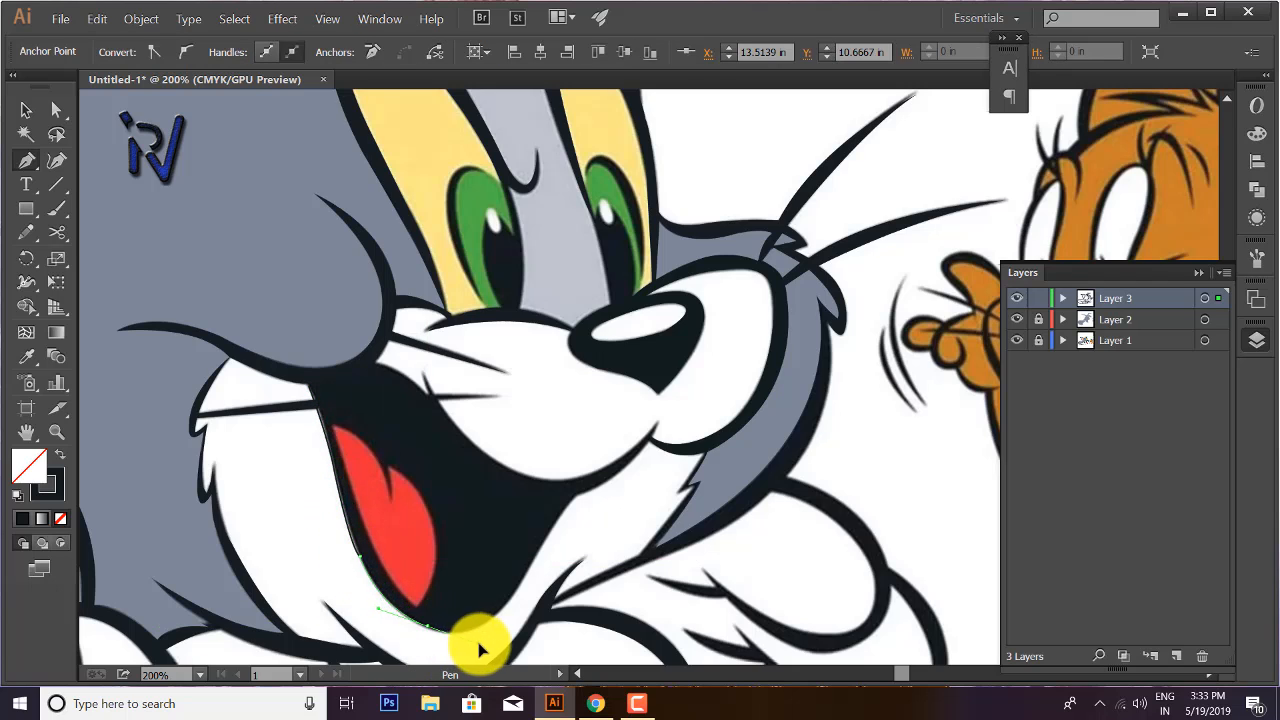
pyautogui.click(428, 626)
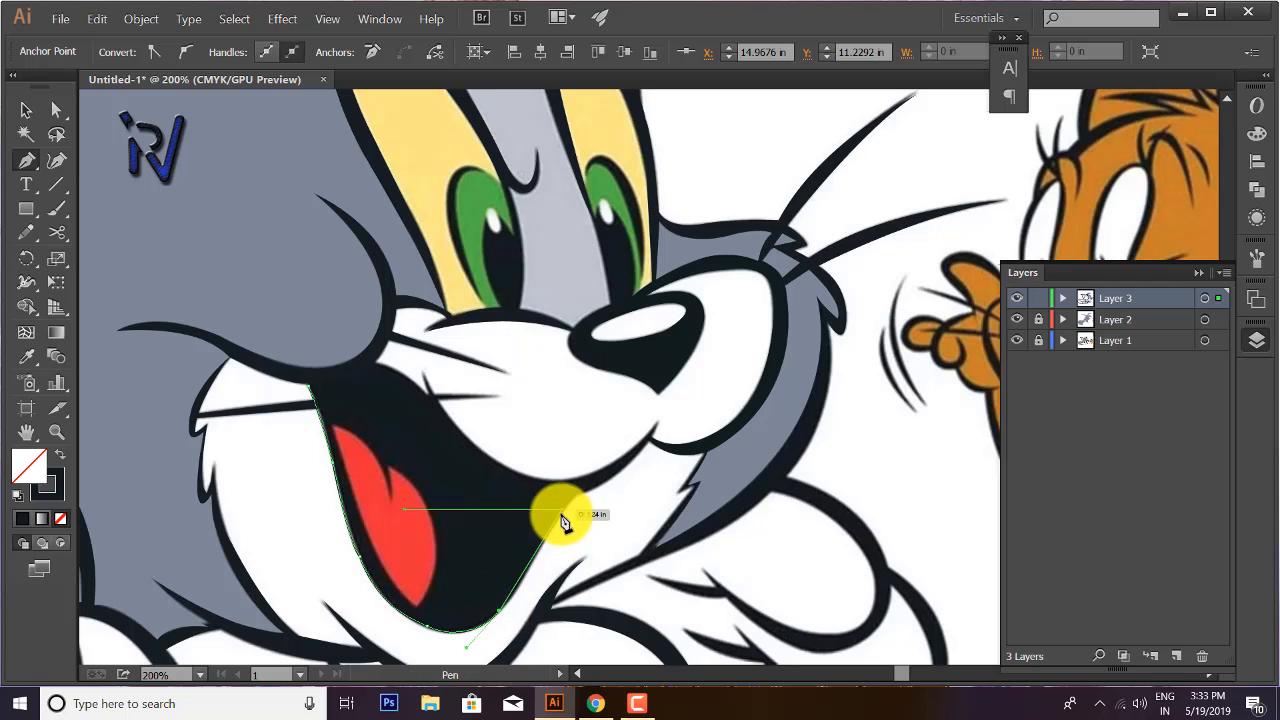
# - Trace the mouth outline up to the tip of the mouth line below the nose and back along the upper lip to the small crease marks
pyautogui.moveTo(557, 531); pyautogui.dragTo(546, 541)
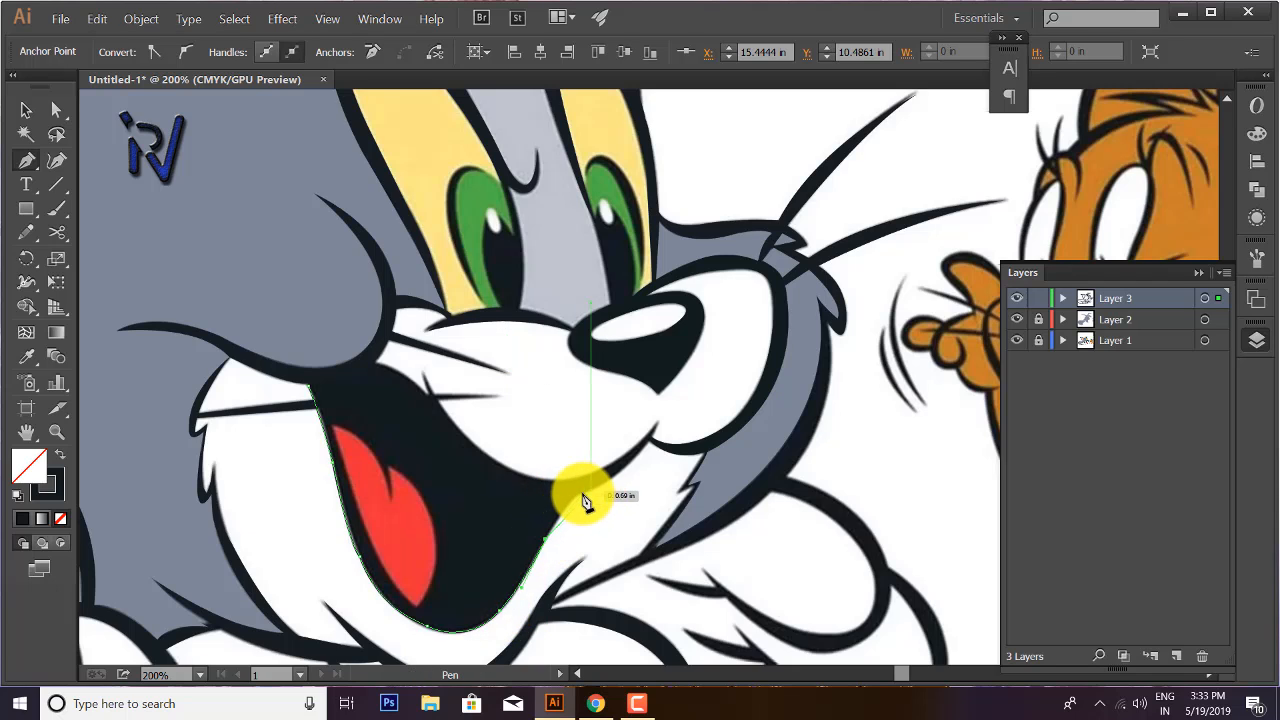
pyautogui.click(572, 495)
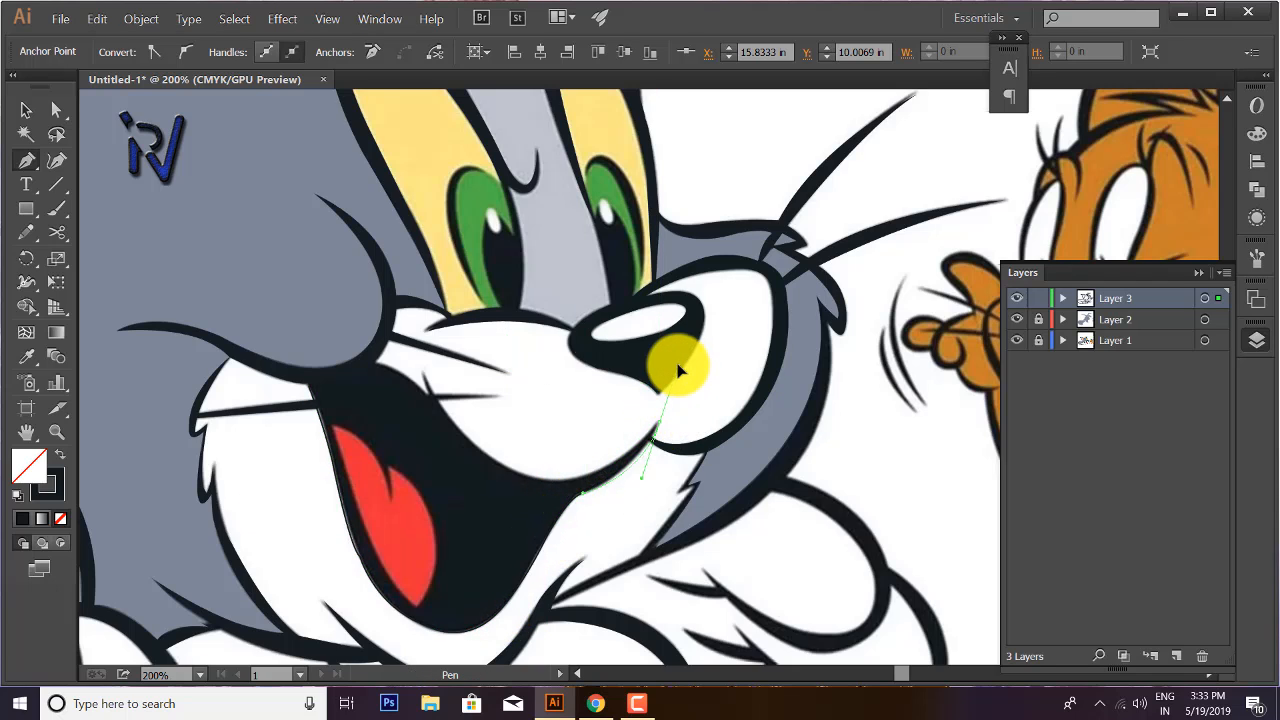
pyautogui.click(659, 421)
pyautogui.moveTo(475, 441); pyautogui.dragTo(427, 419)
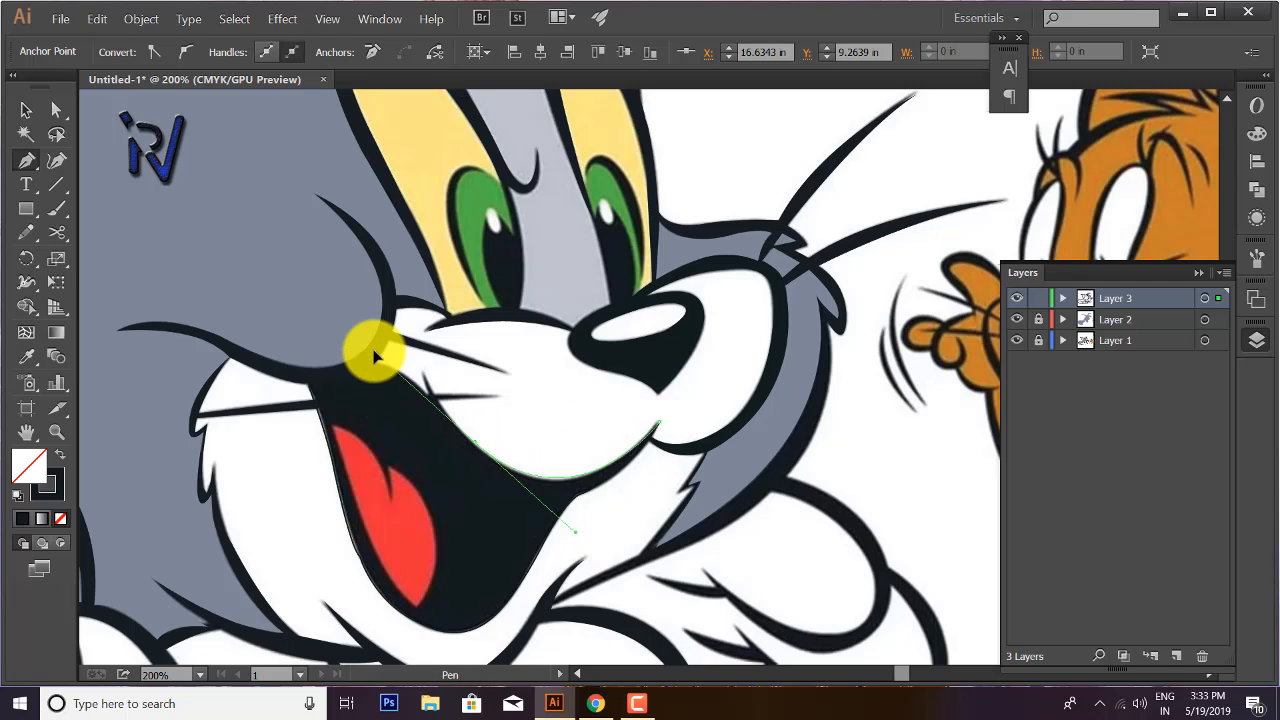
pyautogui.moveTo(375, 355); pyautogui.dragTo(378, 358)
pyautogui.click(475, 441)
pyautogui.click(438, 404)
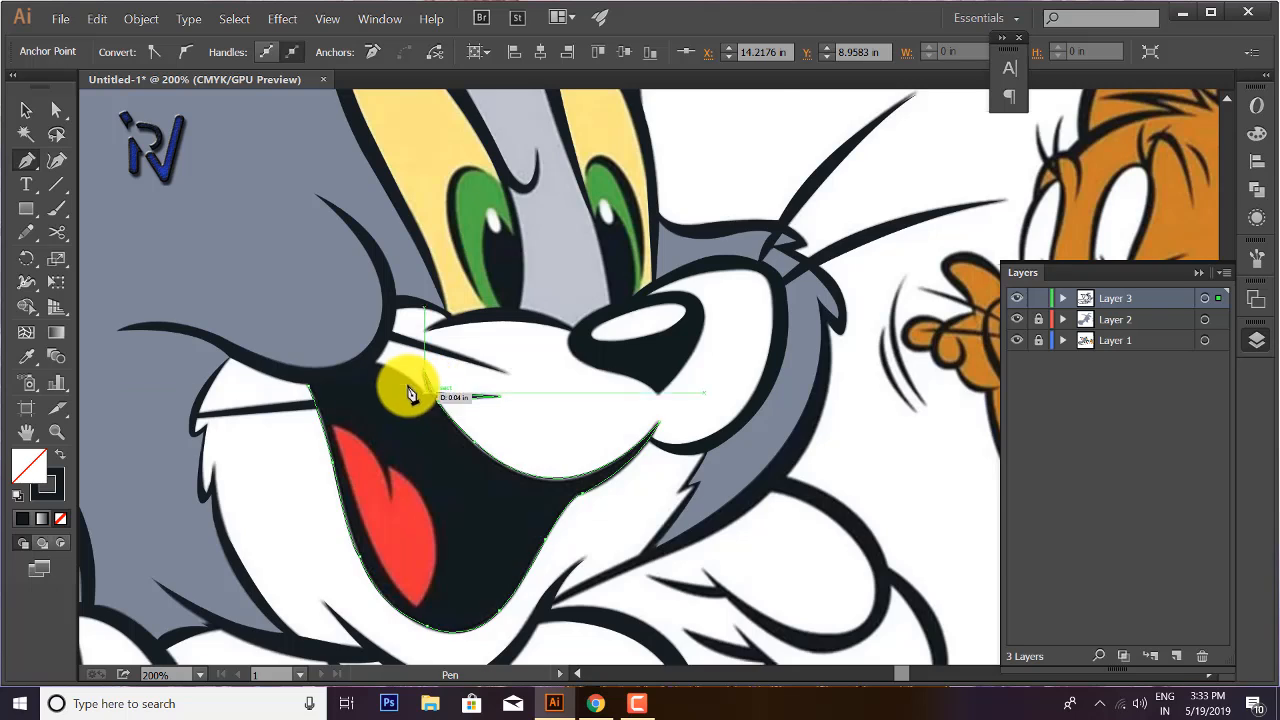
# - Close the mouth outline along the underside of the cheek line and fill it black with no stroke
pyautogui.scroll(1, 408, 392)
pyautogui.moveTo(356, 352); pyautogui.dragTo(328, 349)
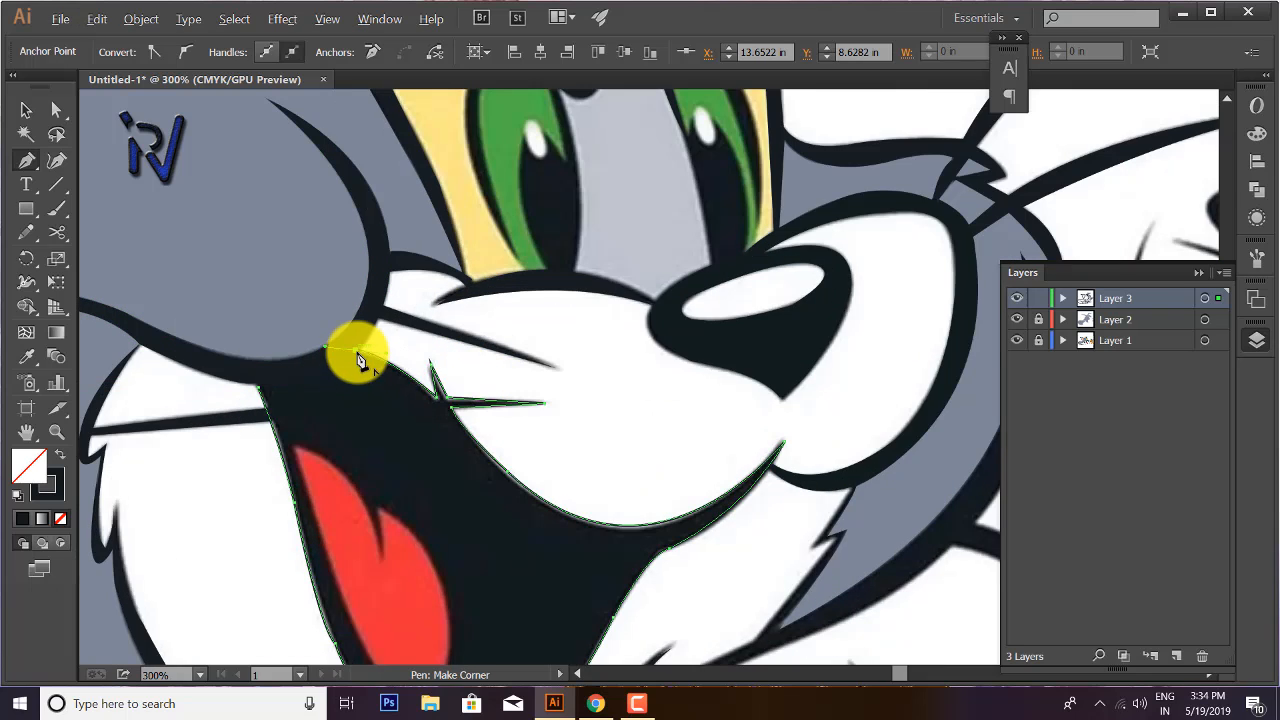
pyautogui.click(356, 352)
pyautogui.moveTo(259, 386); pyautogui.dragTo(211, 387)
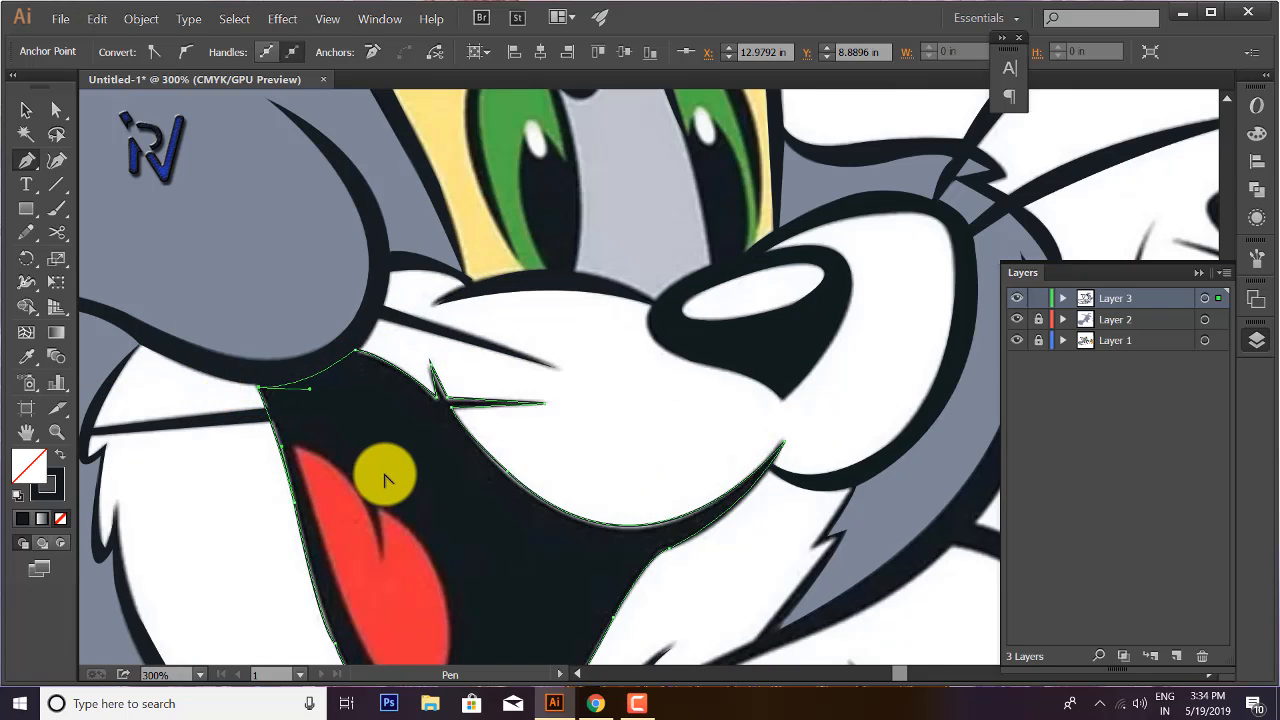
pyautogui.scroll(-1, 388, 475)
pyautogui.click(60, 454)
pyautogui.click(27, 111)
pyautogui.click(245, 218)
pyautogui.click(339, 559)
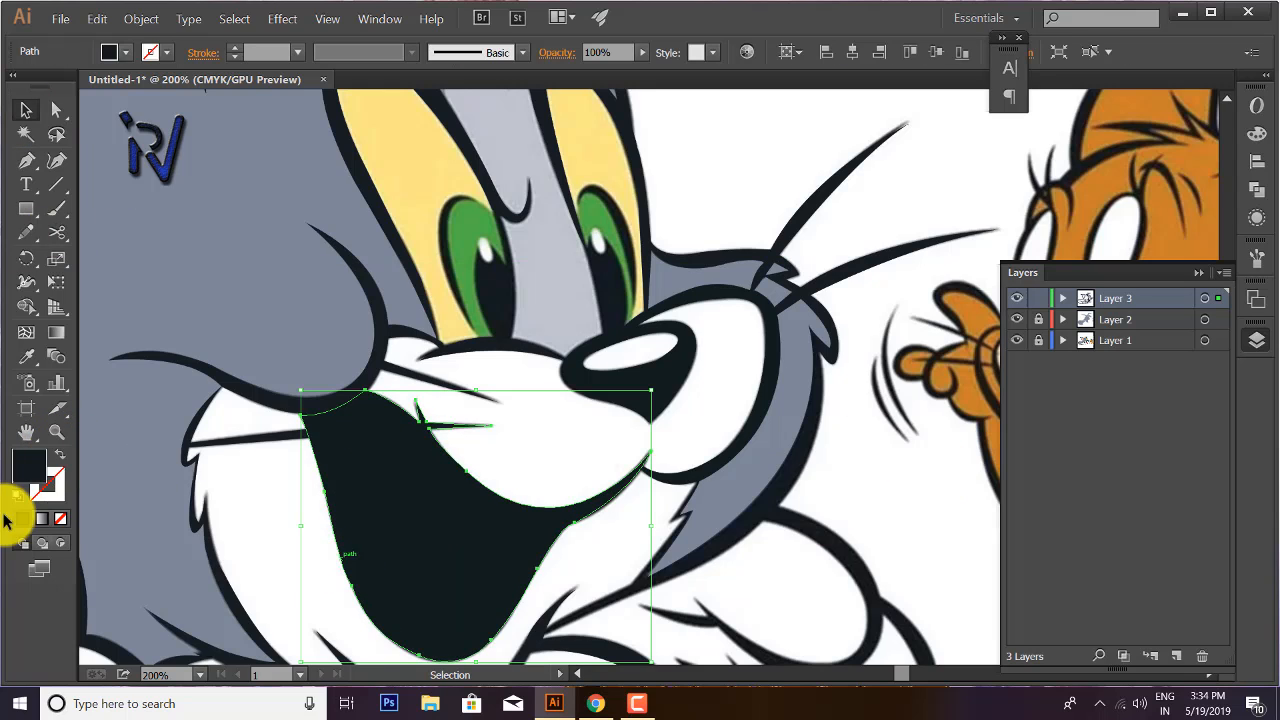
# - Switch the mouth shape to a black stroke with no fill and trace the tongue's closed outline, including its center notch
pyautogui.click(60, 454)
pyautogui.click(27, 160)
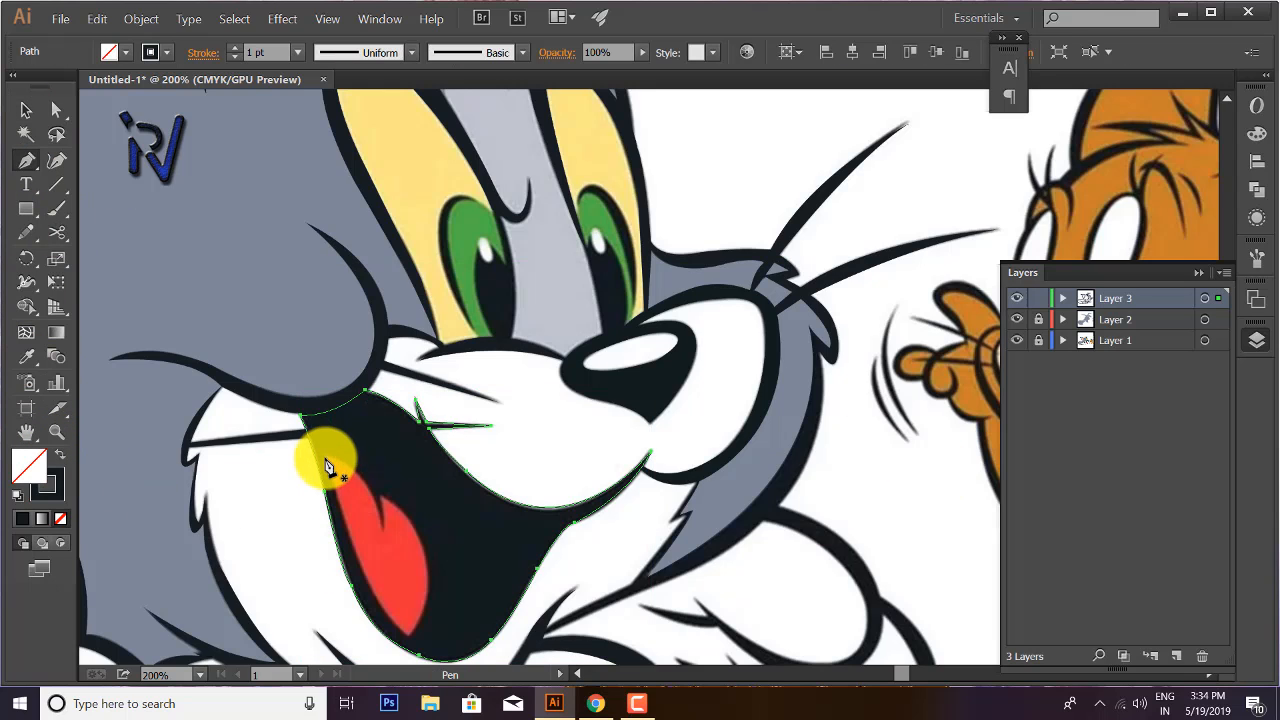
pyautogui.click(321, 455)
pyautogui.click(354, 552)
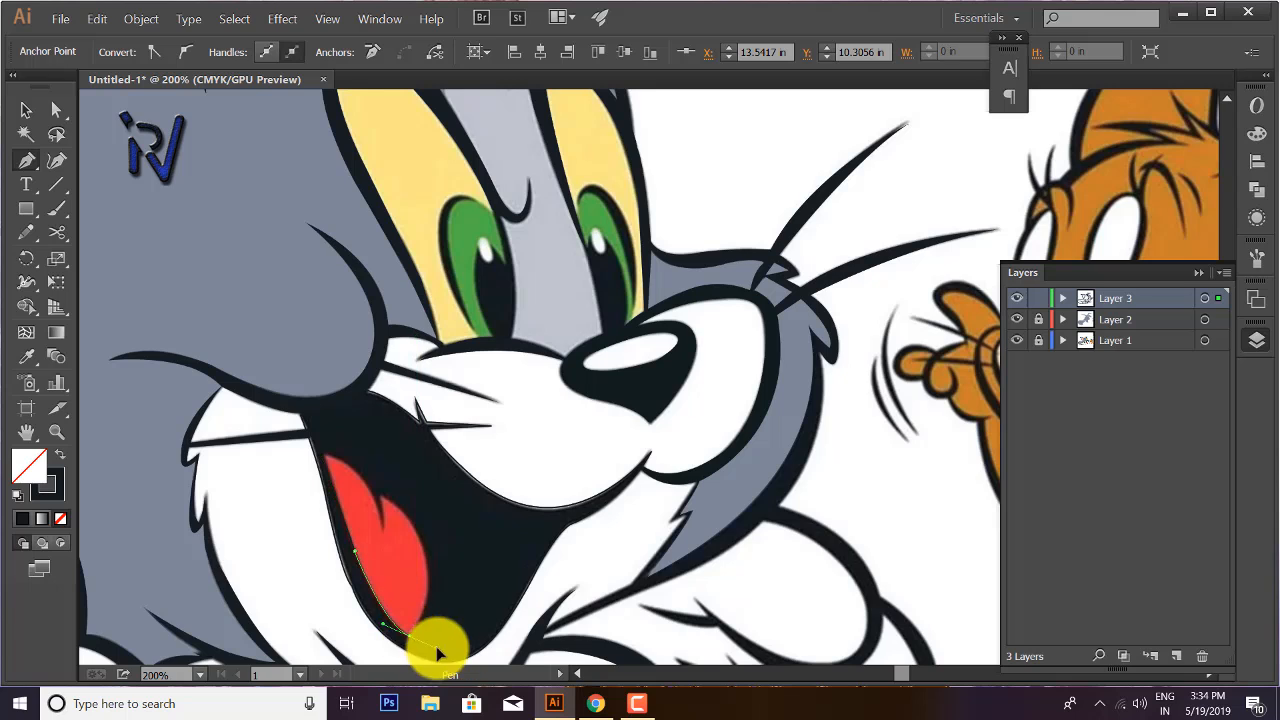
pyautogui.click(408, 633)
pyautogui.moveTo(381, 496)
pyautogui.mouseDown()
pyautogui.moveTo(298, 428)
pyautogui.moveTo(277, 461)
pyautogui.mouseUp()
pyautogui.click(381, 496)
pyautogui.click(383, 530)
# - Fill the tongue with the sampled red and no stroke, restore the mouth shape's black fill, and deselect
pyautogui.click(27, 357)
pyautogui.click(385, 556)
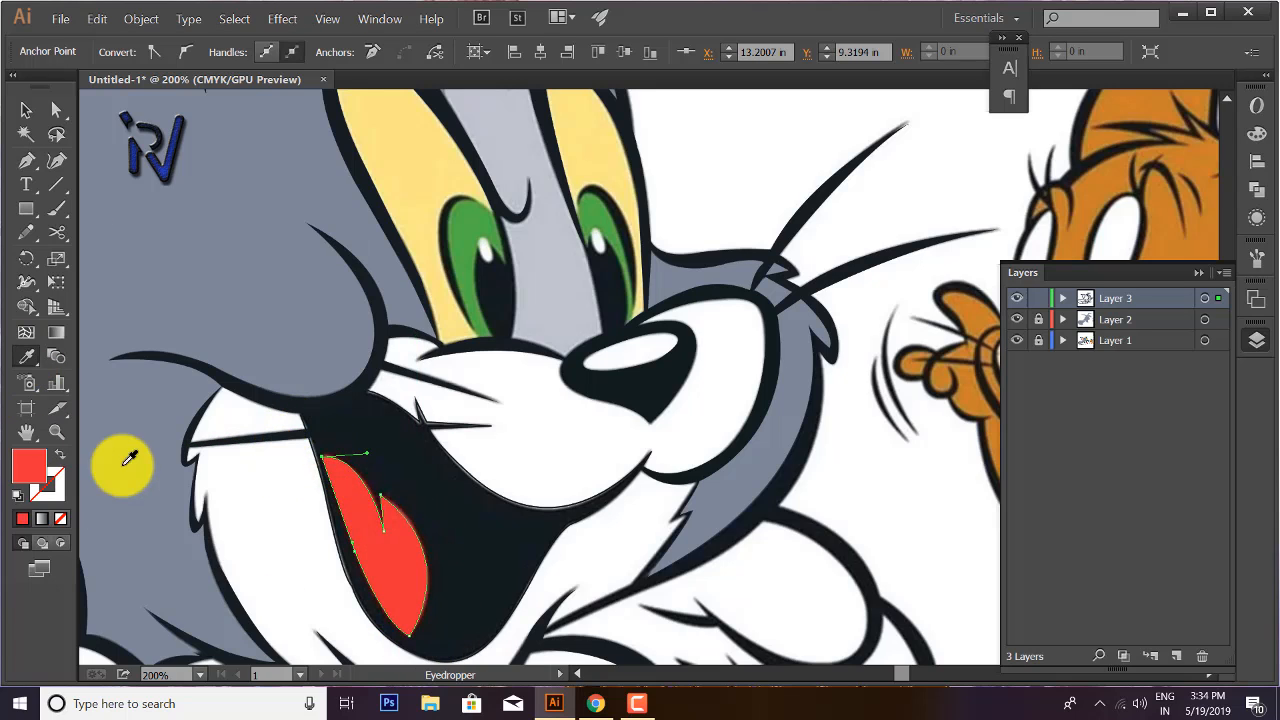
pyautogui.click(62, 456)
pyautogui.press('v')
pyautogui.click(174, 354)
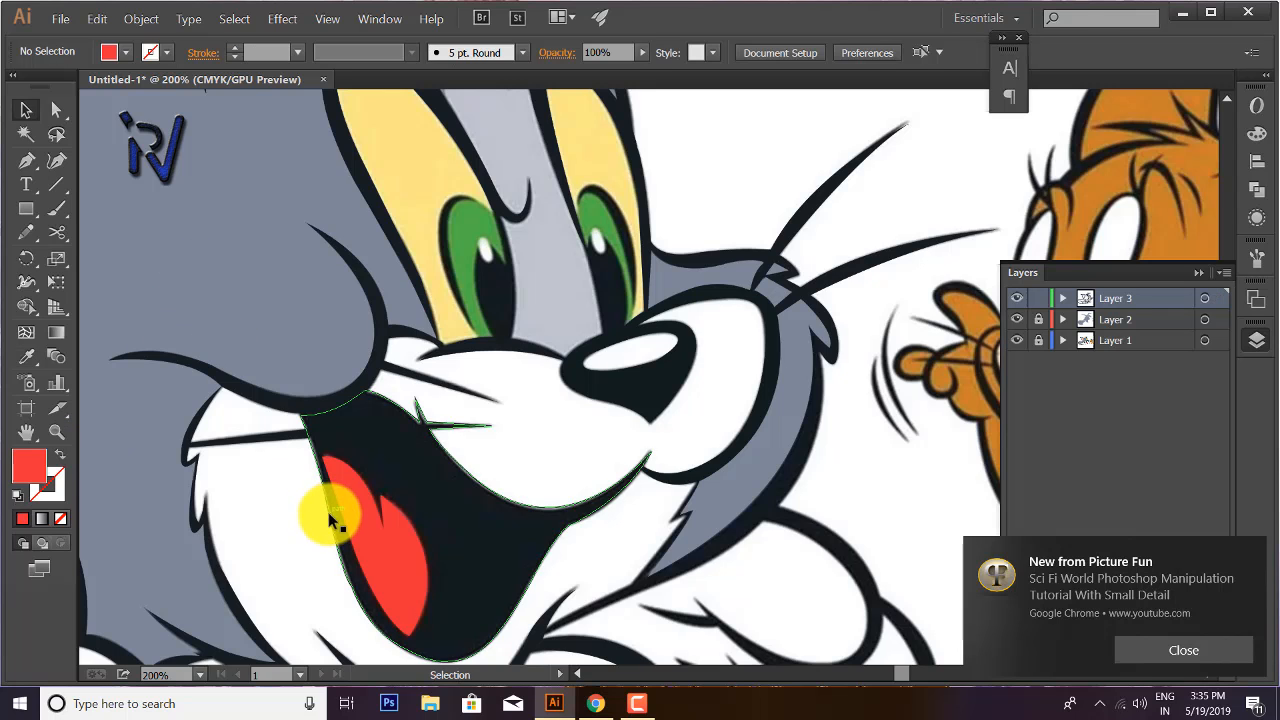
pyautogui.click(331, 517)
pyautogui.click(210, 293)
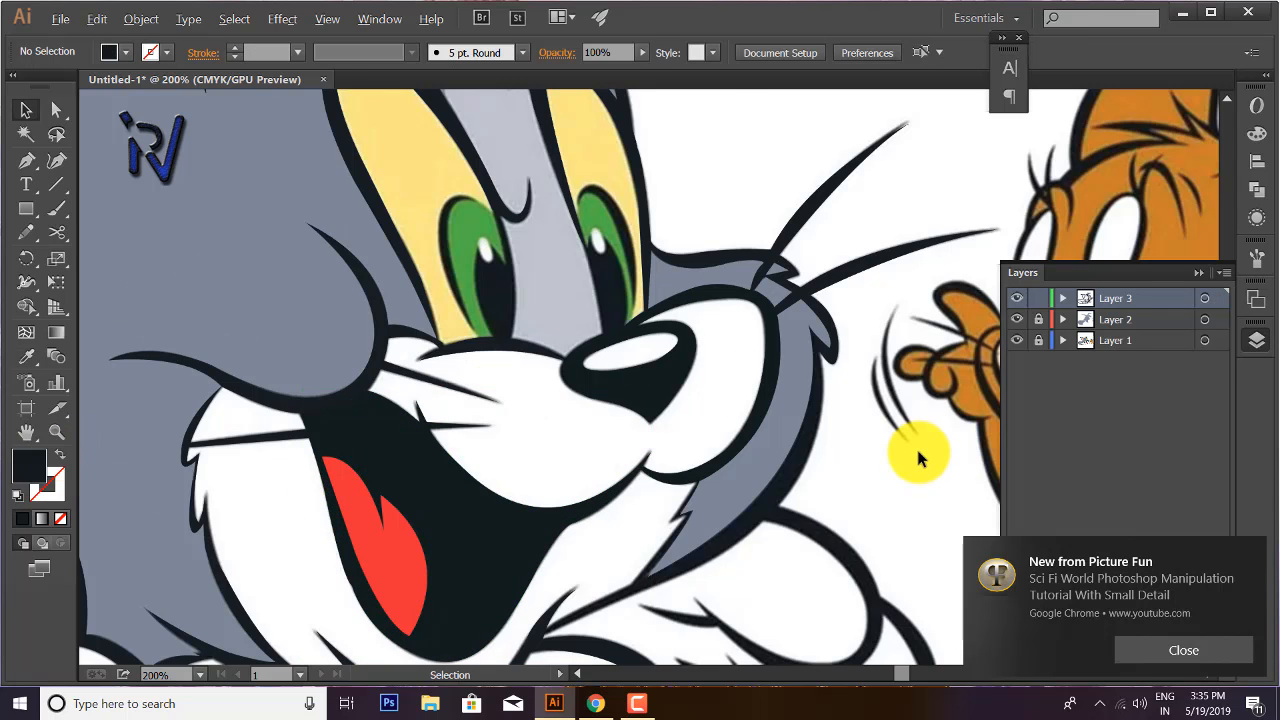
# - Briefly hide Layer 1 with the whole artboard in view to check the tracing, and switch to a black stroke with no fill
pyautogui.hotkey('ctrl', '0')
pyautogui.click(1016, 340)
pyautogui.click(1018, 340)
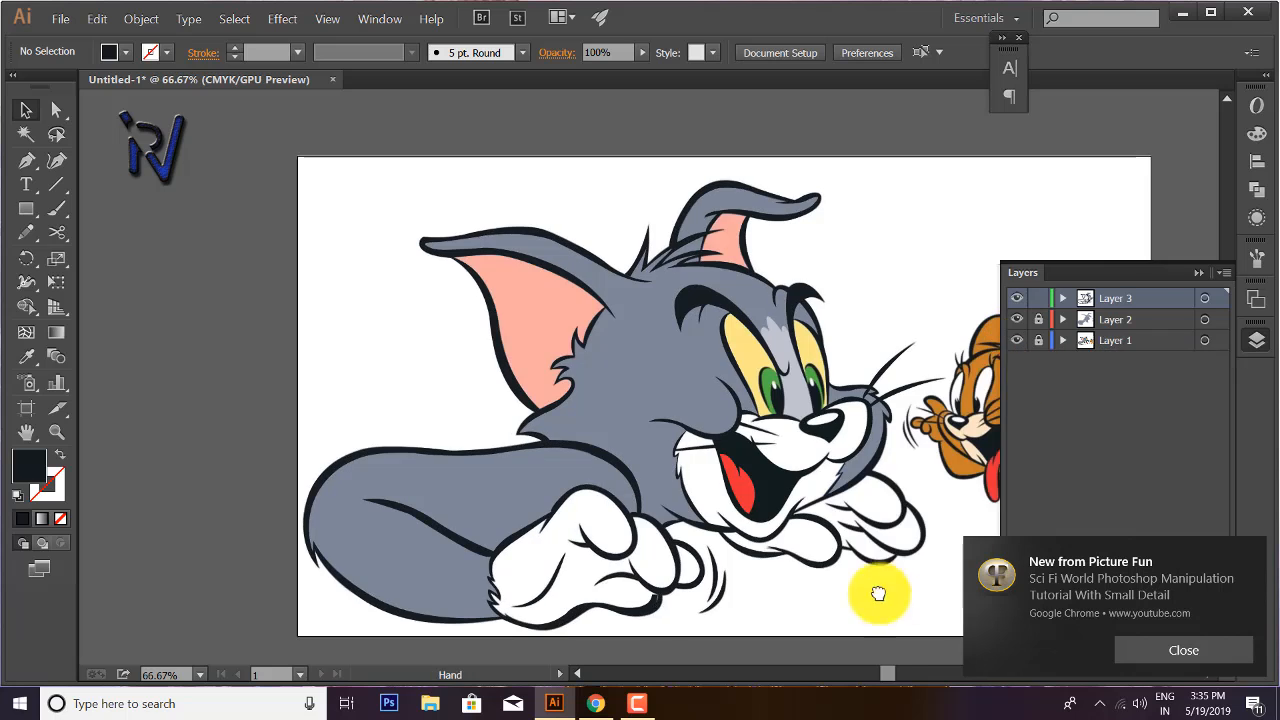
pyautogui.moveTo(878, 592); pyautogui.dragTo(681, 510)
pyautogui.click(61, 454)
pyautogui.scroll(2, 669, 481)
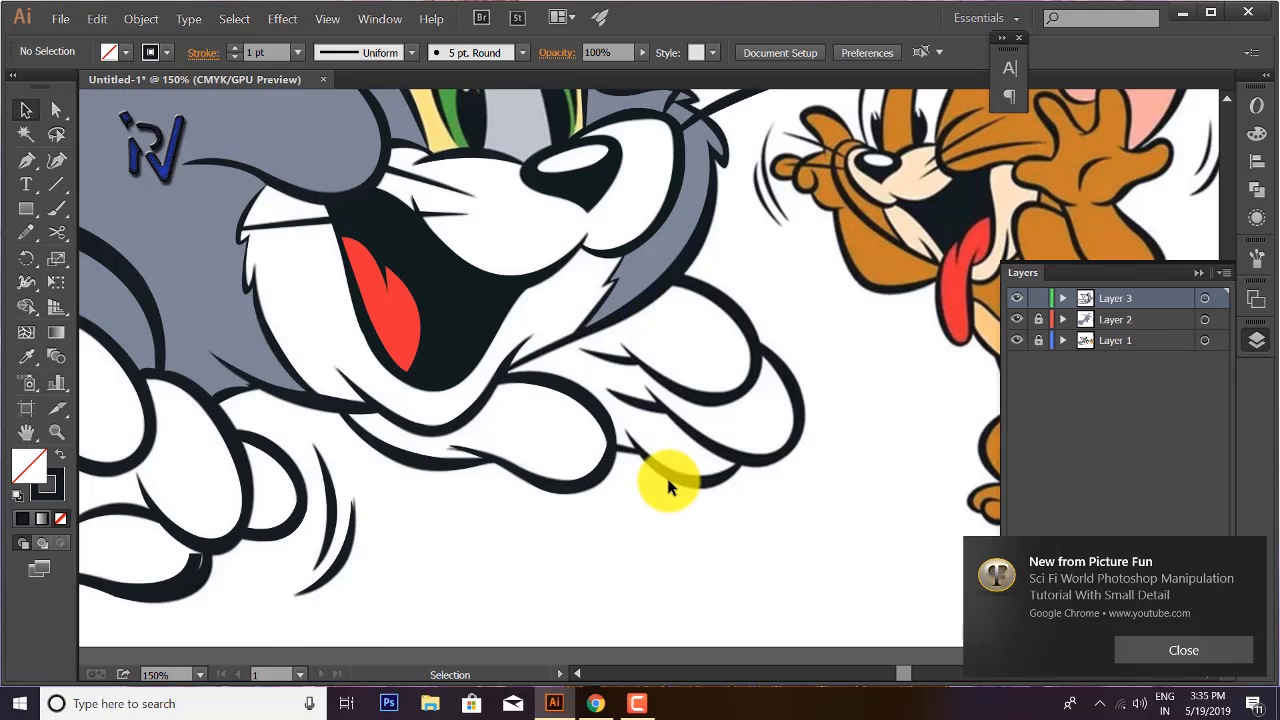
# - Dismiss the browser notification and clear all system notifications
pyautogui.click(1205, 659)
pyautogui.click(636, 702)
pyautogui.click(1171, 651)
pyautogui.click(1190, 649)
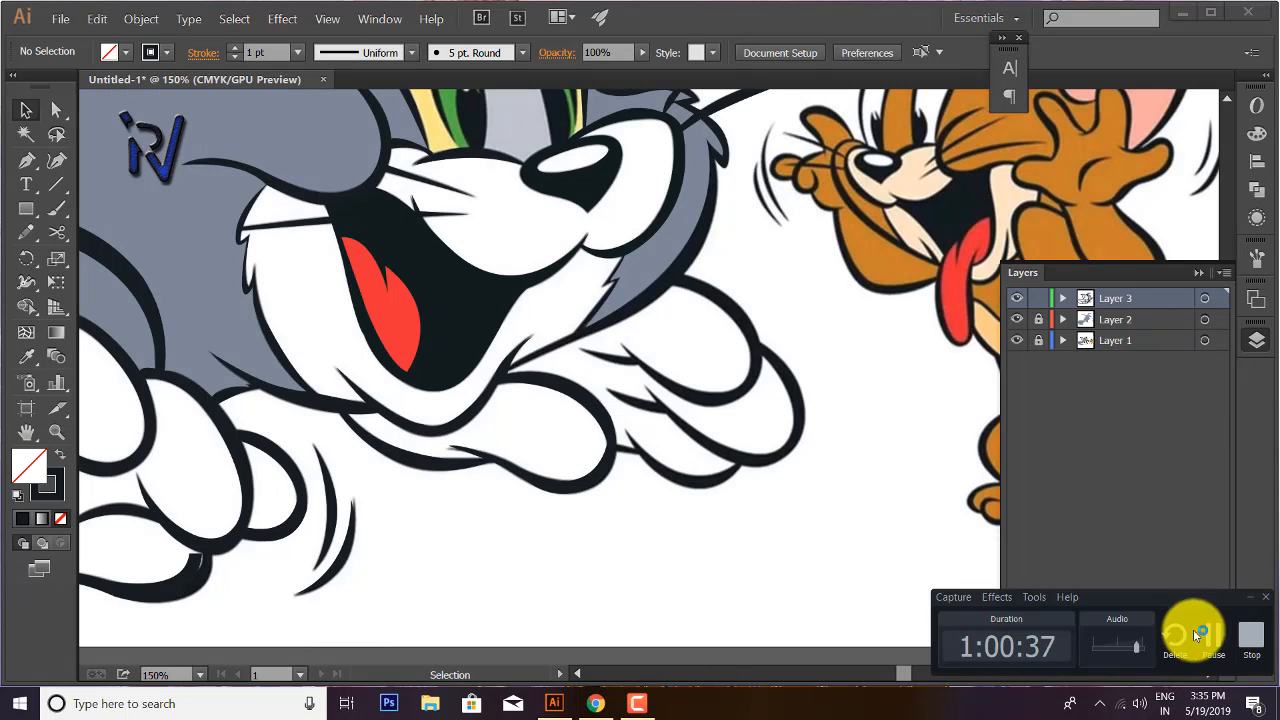
pyautogui.click(1187, 655)
pyautogui.click(1255, 706)
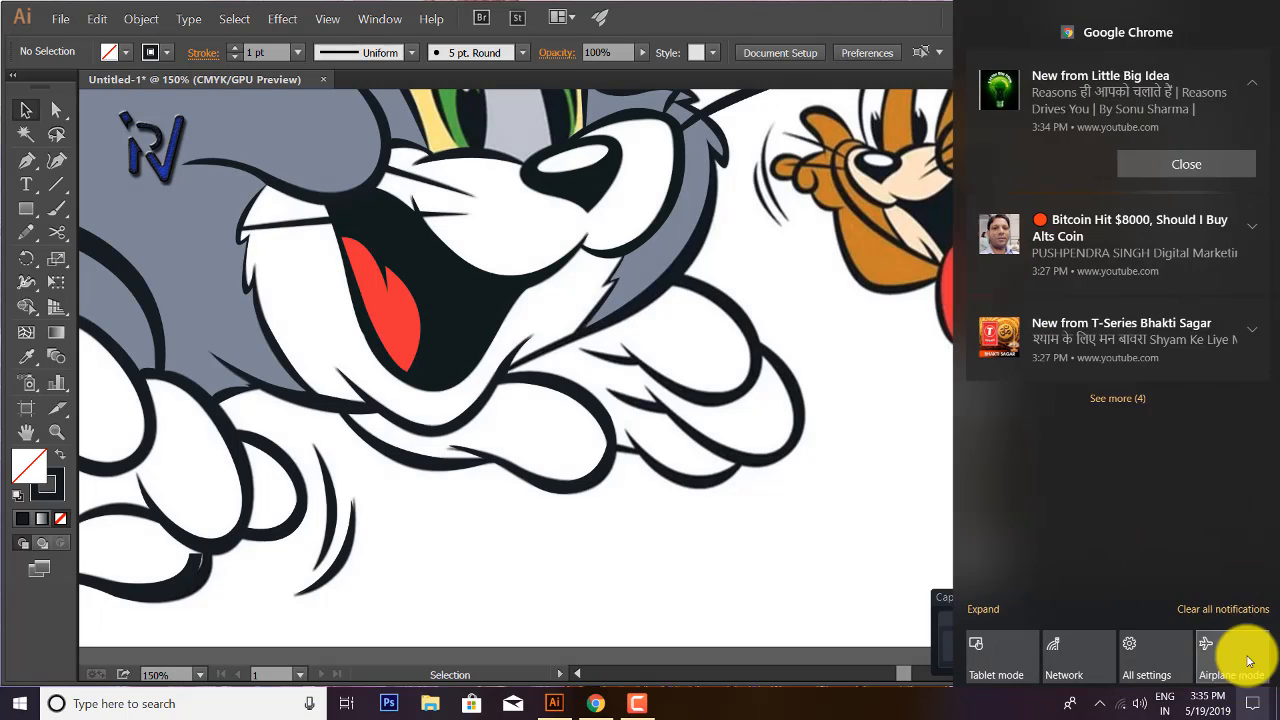
pyautogui.click(1237, 609)
pyautogui.click(1015, 699)
pyautogui.click(1251, 601)
# - Start the outline of the paw under the chin and trace its outer edge around the lowest and middle fingers to the upper finger
pyautogui.moveTo(552, 548); pyautogui.dragTo(542, 557)
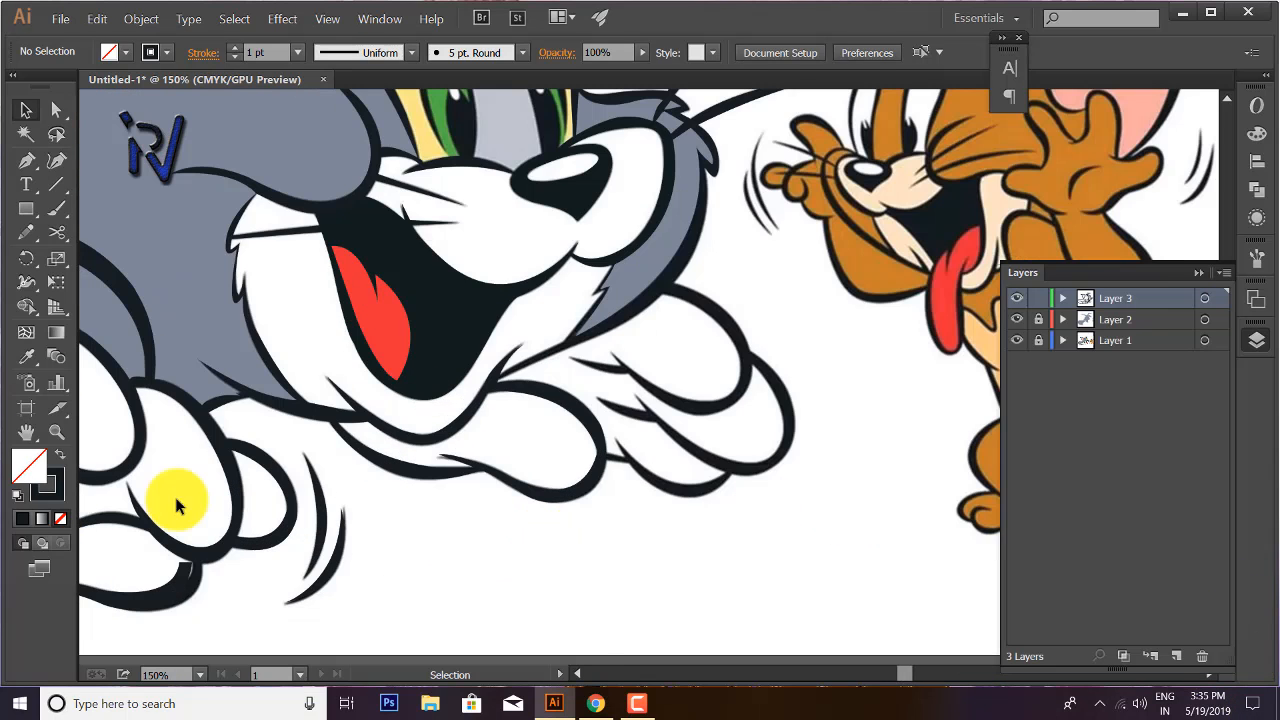
pyautogui.keyDown('alt'); pyautogui.scroll(2, 614, 490); pyautogui.keyUp('alt')
pyautogui.click(599, 432)
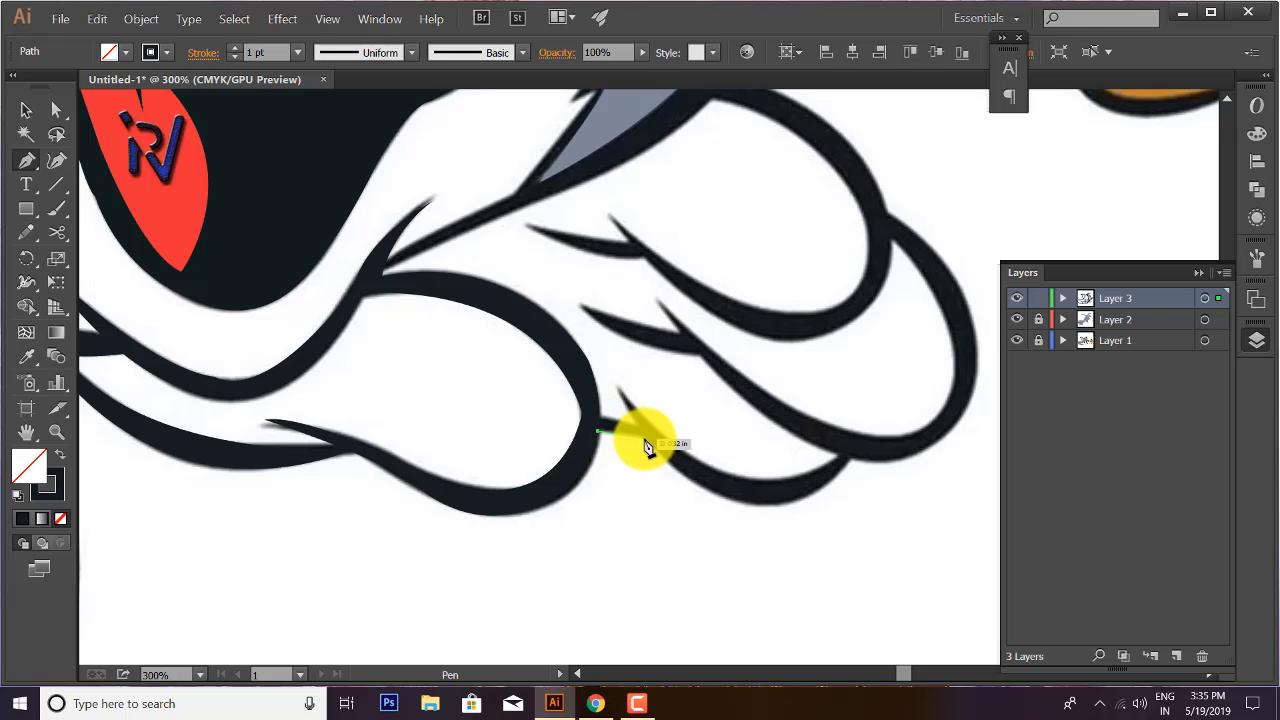
pyautogui.click(645, 437)
pyautogui.moveTo(848, 459)
pyautogui.mouseDown()
pyautogui.moveTo(966, 357)
pyautogui.moveTo(945, 345)
pyautogui.moveTo(757, 498)
pyautogui.moveTo(649, 562)
pyautogui.mouseUp()
pyautogui.click(850, 459)
pyautogui.click(757, 523)
pyautogui.moveTo(771, 408); pyautogui.dragTo(774, 490)
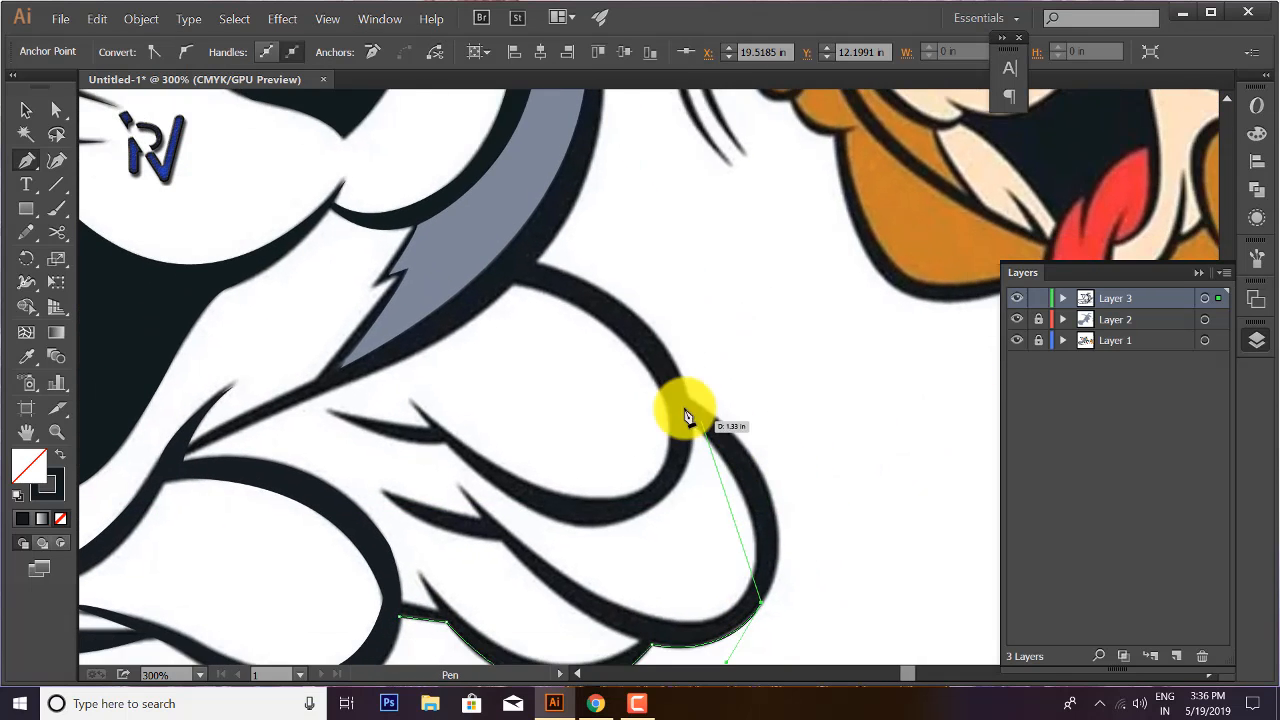
pyautogui.click(692, 402)
# - Trace the outer edge of the paw's upper finger to the cheek outline and cross over to its inner edge
pyautogui.moveTo(618, 315); pyautogui.dragTo(680, 403)
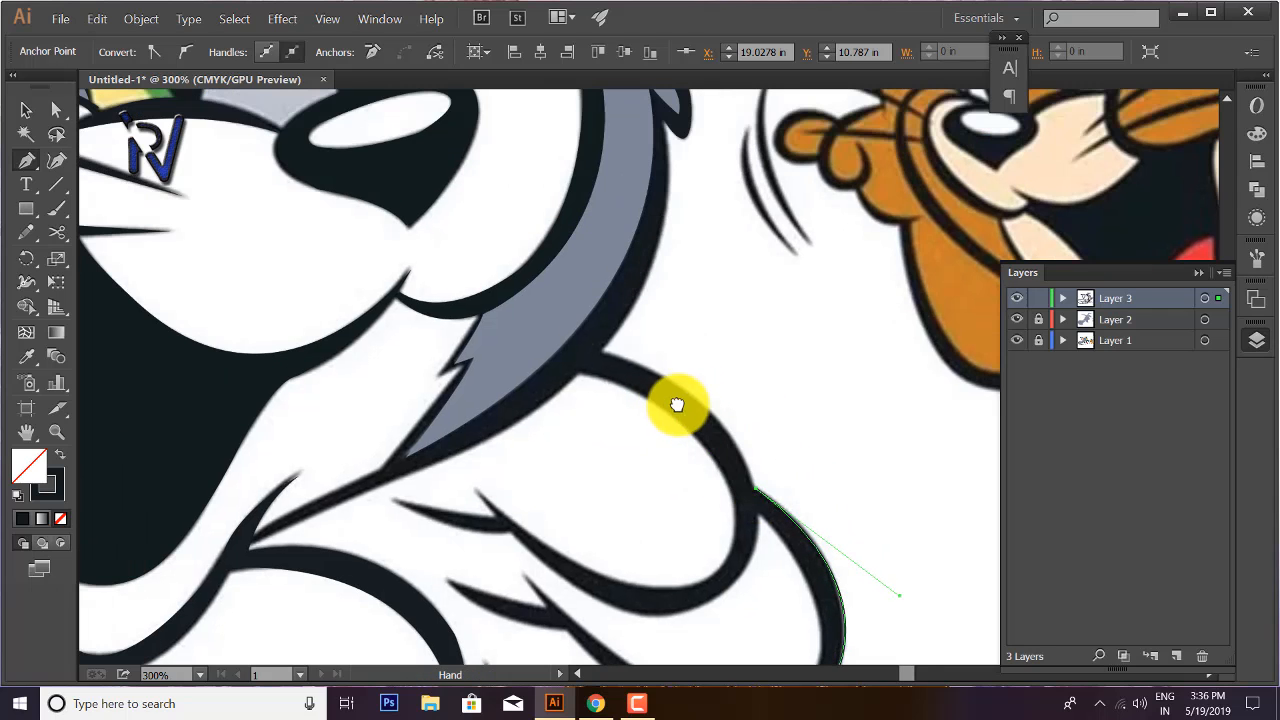
pyautogui.moveTo(604, 349); pyautogui.dragTo(478, 318)
pyautogui.click(606, 349)
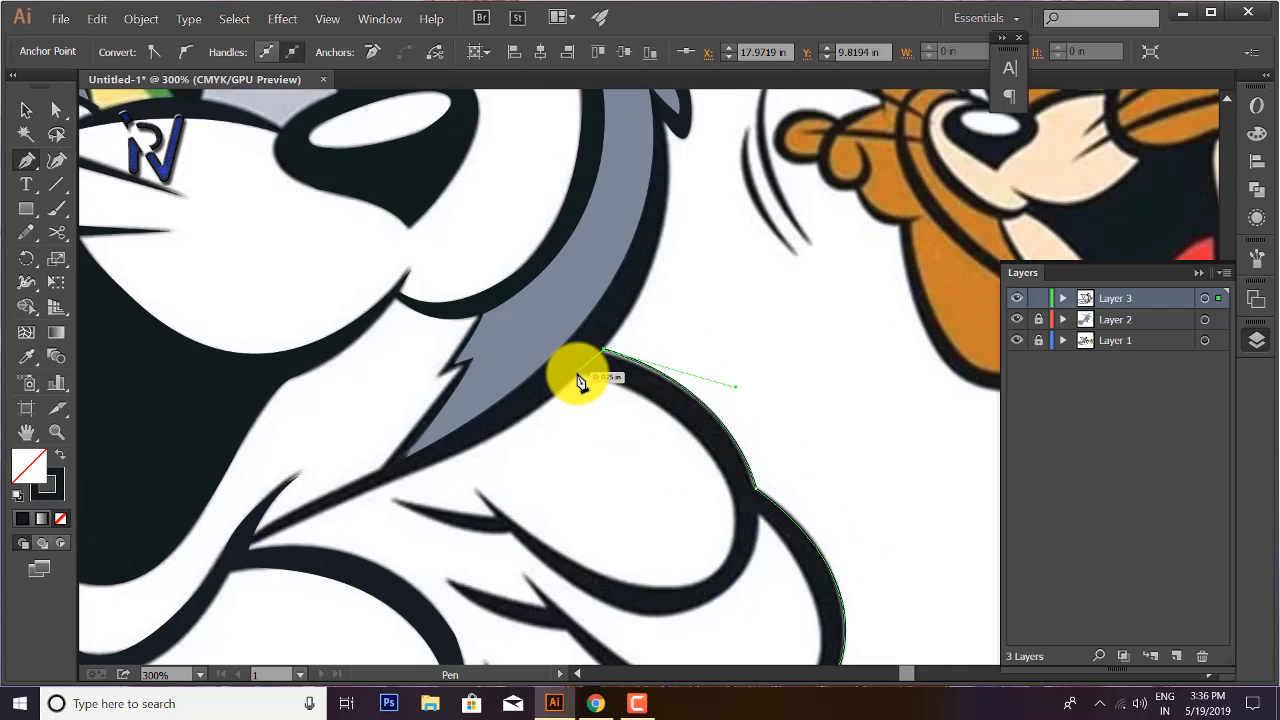
pyautogui.click(580, 371)
# - Trace the upper finger's inner edge around to its pointed end and out to the tip of the adjoining crease line
pyautogui.moveTo(738, 640); pyautogui.dragTo(738, 645)
pyautogui.click(737, 531)
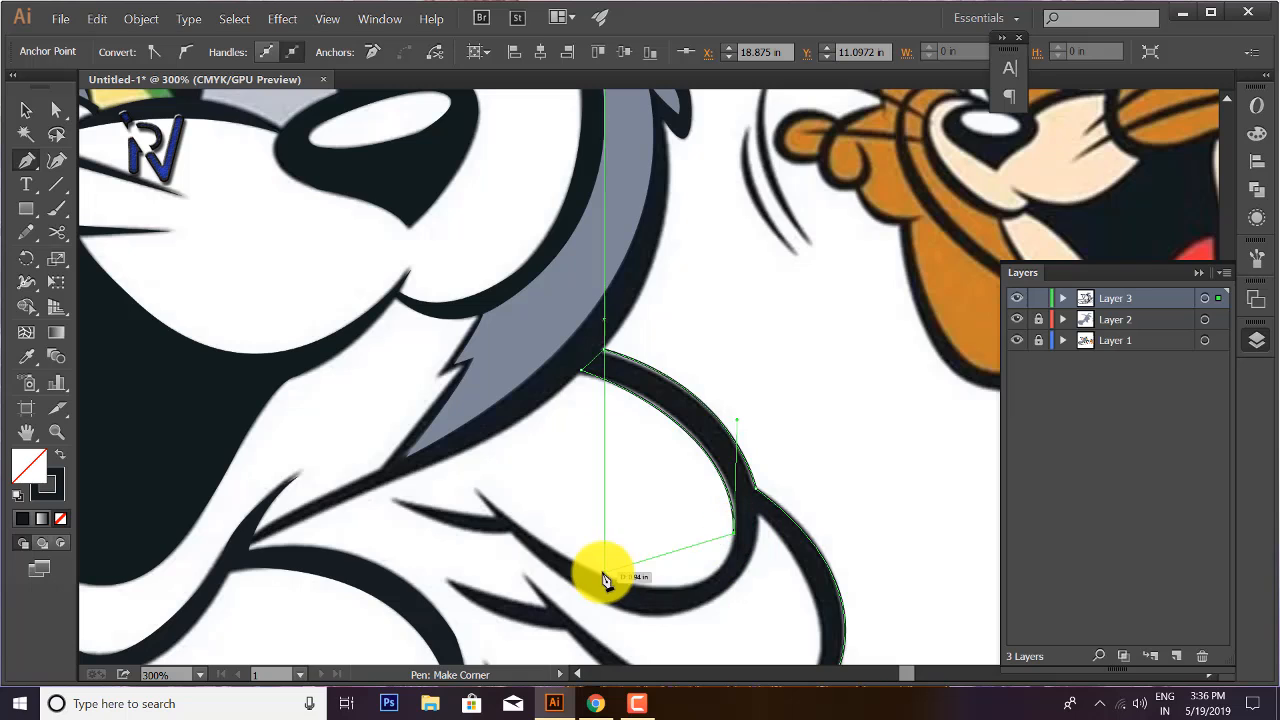
pyautogui.moveTo(601, 572); pyautogui.dragTo(443, 449)
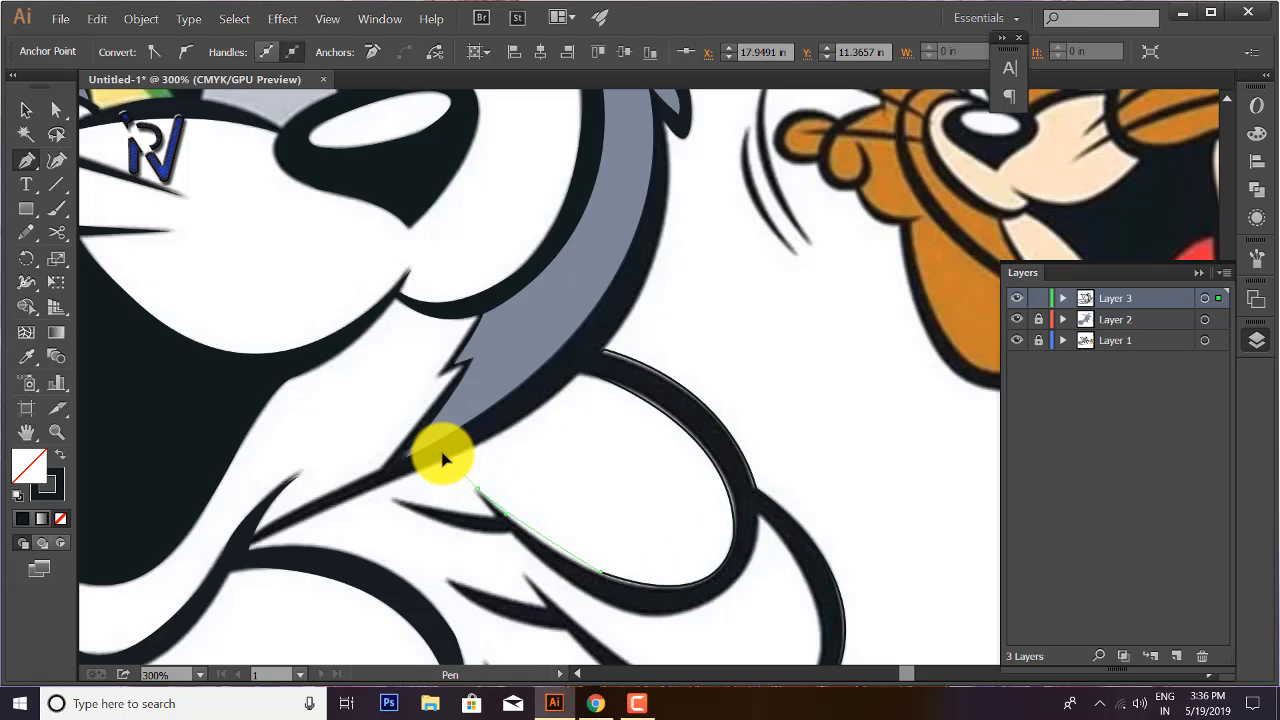
pyautogui.click(497, 524)
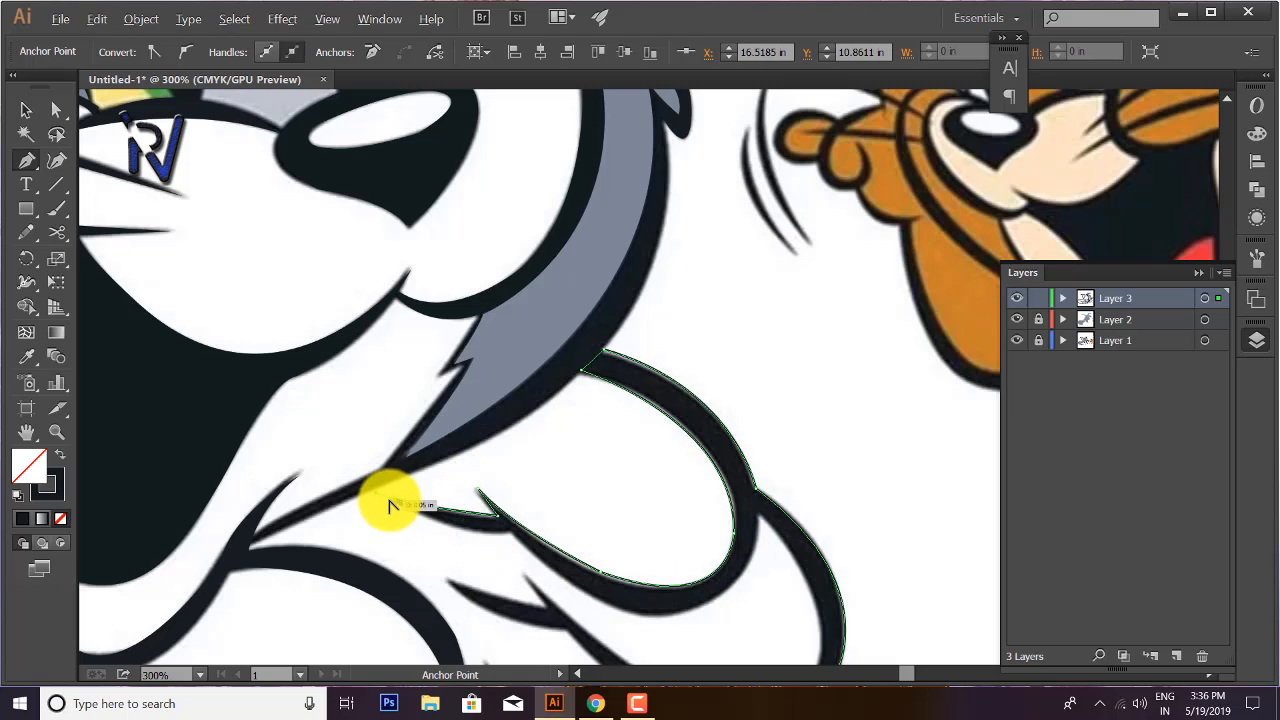
pyautogui.click(392, 502)
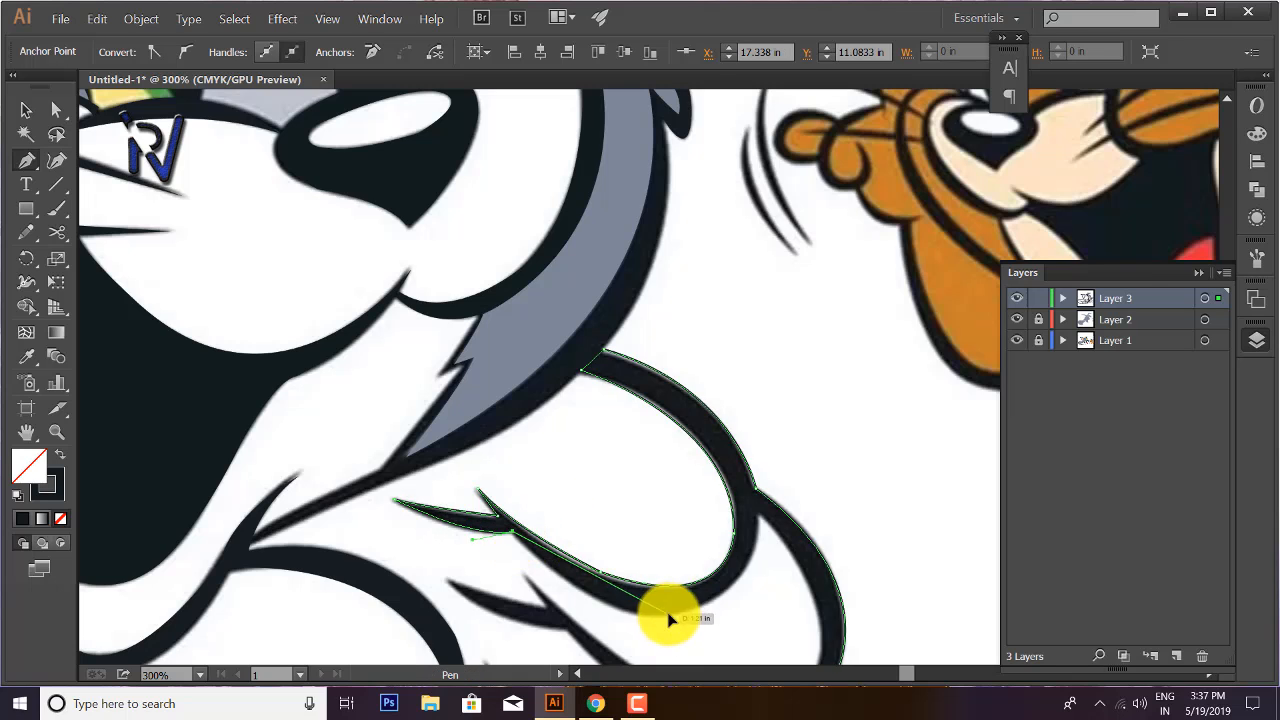
# - Trace the lower edge of the paw's upper finger to the notch beside the middle finger and follow the middle finger's inner edge downward
pyautogui.moveTo(664, 612); pyautogui.dragTo(756, 424)
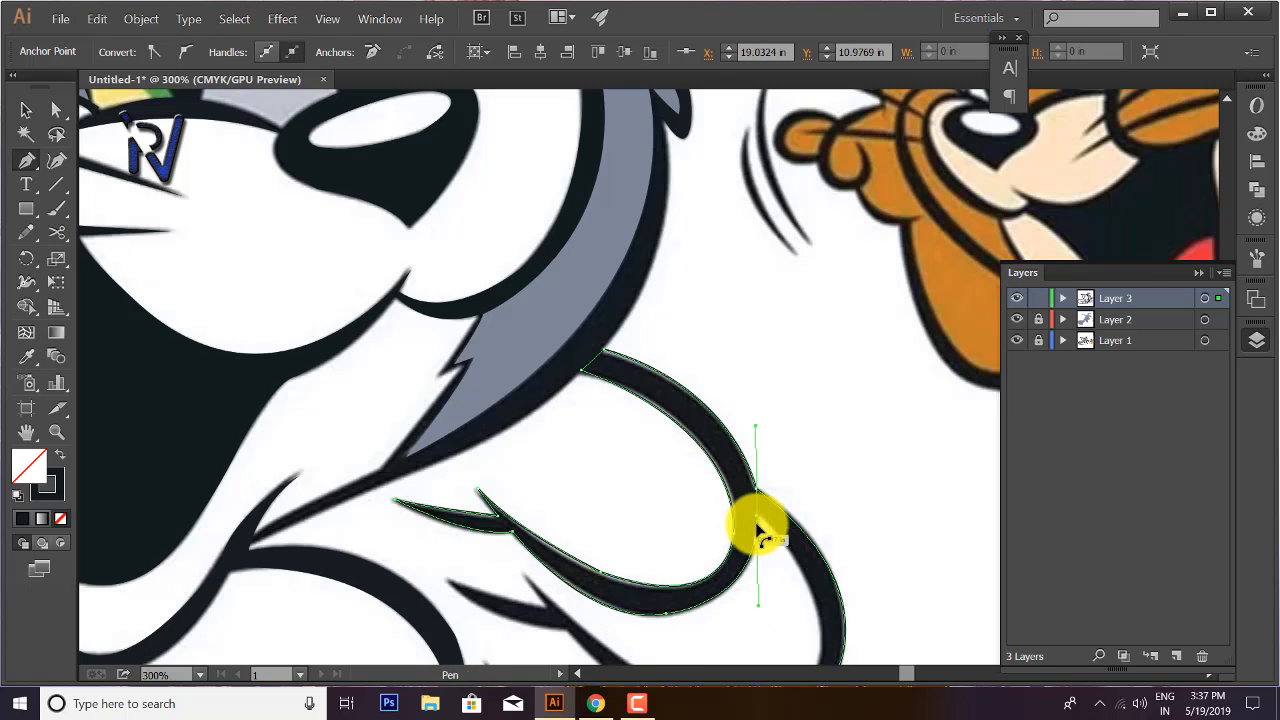
pyautogui.click(756, 517)
pyautogui.moveTo(787, 564); pyautogui.dragTo(773, 385)
pyautogui.keyDown('ctrl'); pyautogui.click(709, 600); pyautogui.keyUp('ctrl')
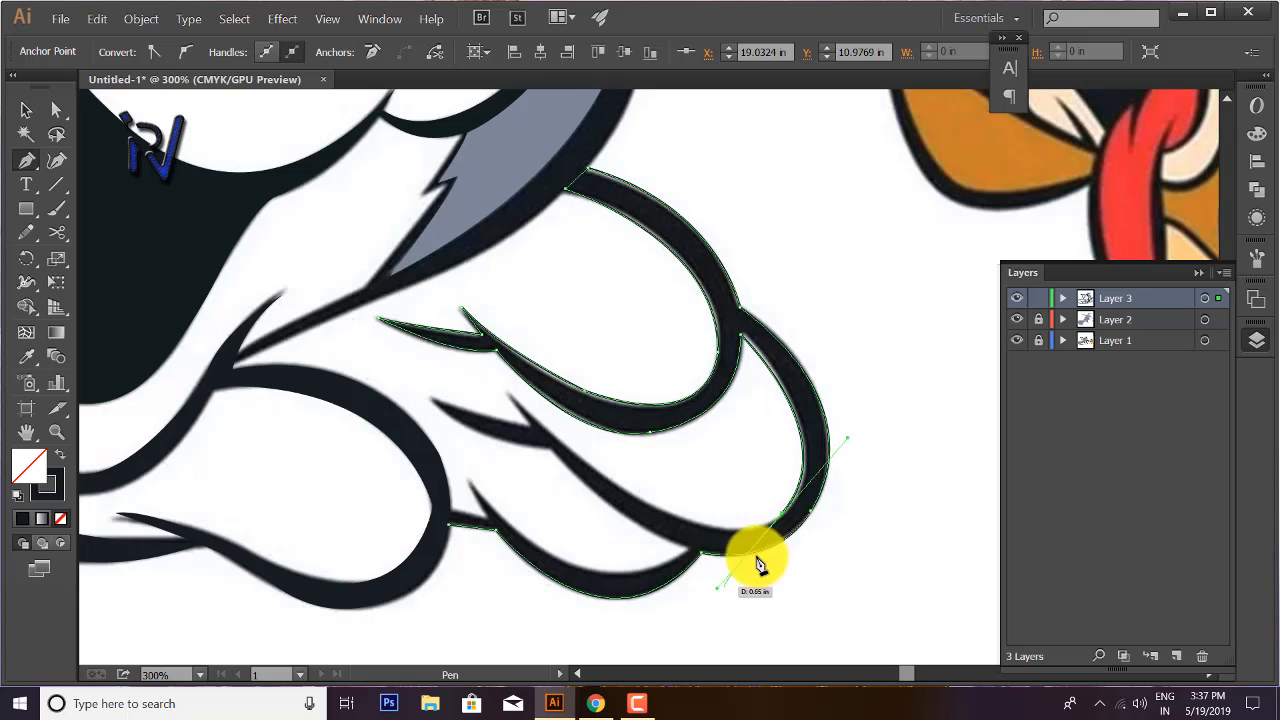
pyautogui.click(783, 512)
# - Trace the middle finger's inner edge to its pointed end and out to the tip of the adjoining crease line
pyautogui.moveTo(421, 350); pyautogui.dragTo(431, 345)
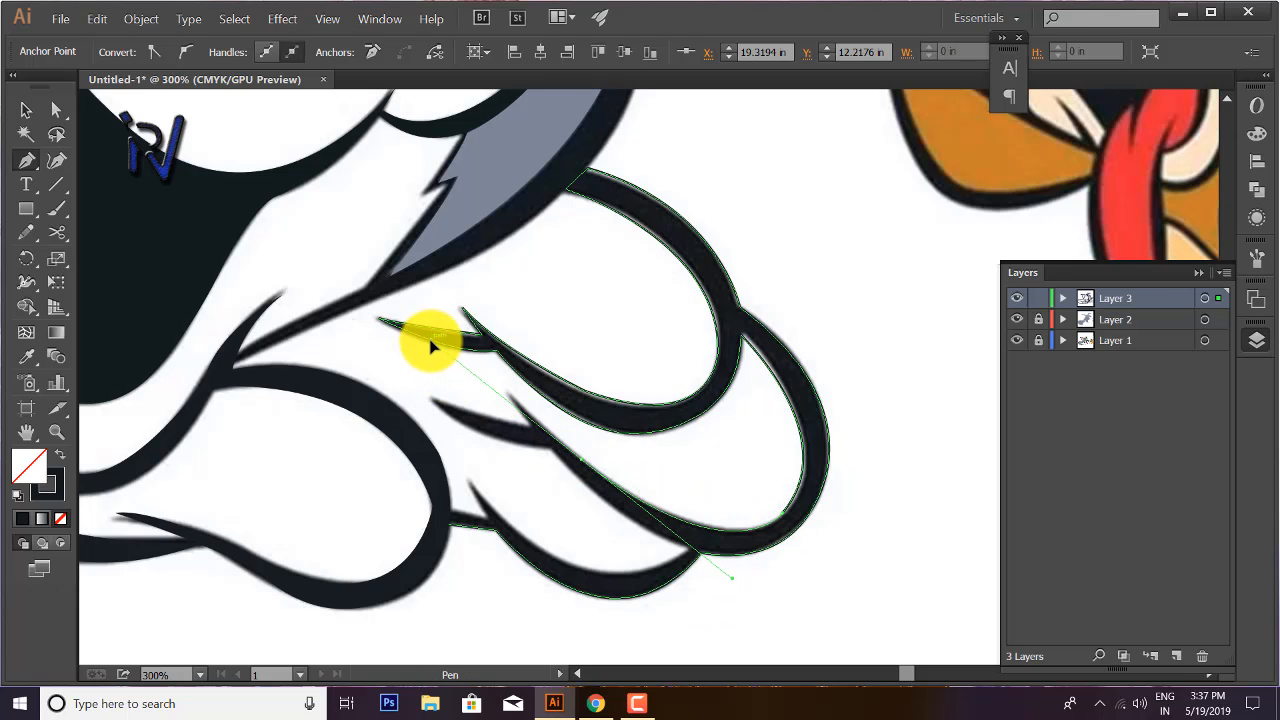
pyautogui.click(582, 461)
pyautogui.click(507, 390)
pyautogui.click(430, 397)
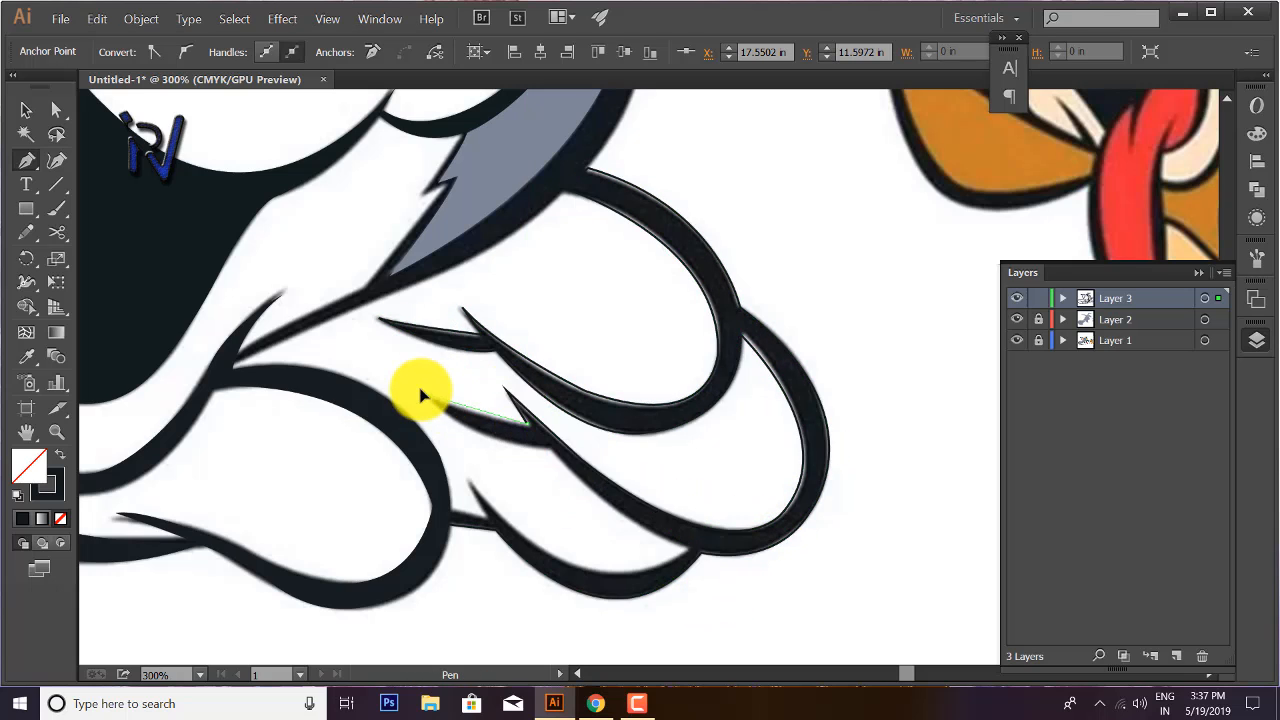
# - Trace the middle finger's lower edge and the lowest finger's inner edge to its pointed end, and close the paw outline
pyautogui.moveTo(551, 448)
pyautogui.mouseDown()
pyautogui.moveTo(580, 471)
pyautogui.moveTo(645, 455)
pyautogui.mouseUp()
pyautogui.click(552, 450)
pyautogui.moveTo(690, 547); pyautogui.dragTo(766, 564)
pyautogui.click(692, 549)
pyautogui.moveTo(472, 482); pyautogui.dragTo(365, 332)
pyautogui.click(473, 483)
pyautogui.click(451, 518)
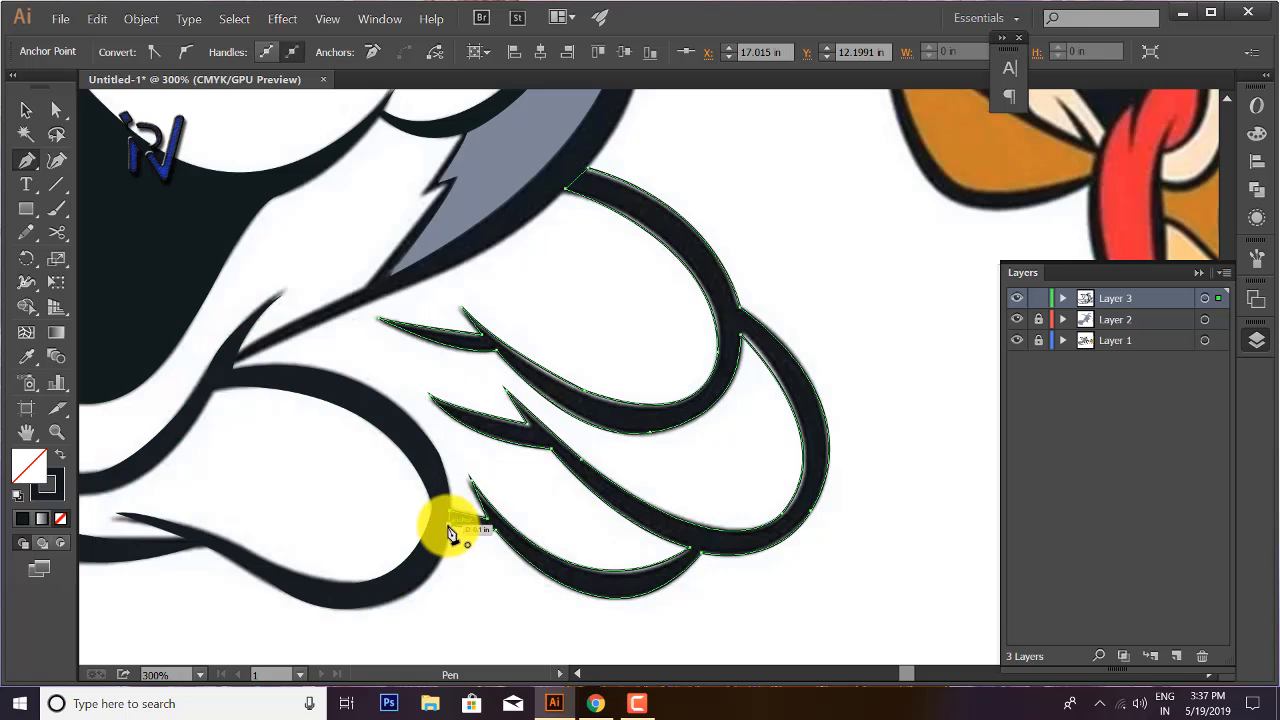
pyautogui.click(448, 526)
# - Swap the paw outline's stroke color to its fill, deselect it, and toggle Layer 1's visibility to check the tracing
pyautogui.scroll(-1, 462, 522)
pyautogui.click(61, 454)
pyautogui.press('v')
pyautogui.click(705, 643)
pyautogui.scroll(-1, 811, 616)
pyautogui.click(1017, 341)
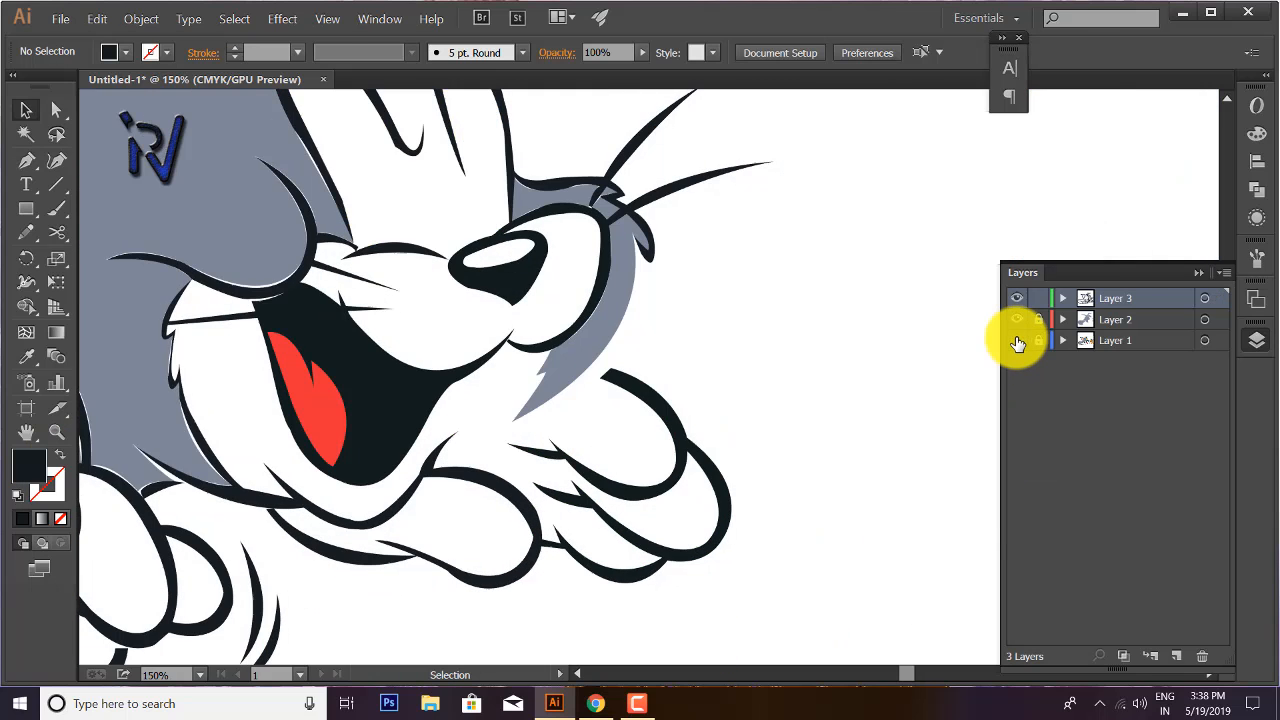
pyautogui.click(1017, 341)
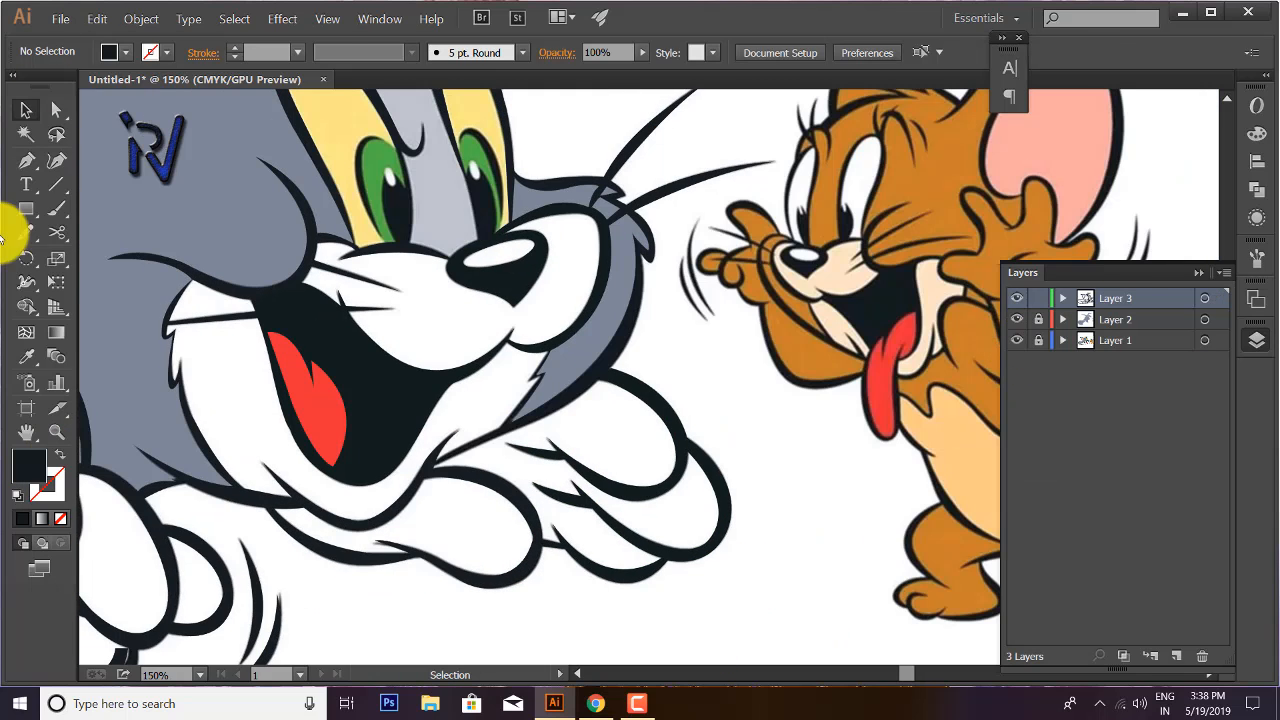
# - Start the lower cheek outline at the mouth-corner crease and trace its outer edge up past the paw to the whisker tuft
pyautogui.click(26, 160)
pyautogui.scroll(2, 437, 466)
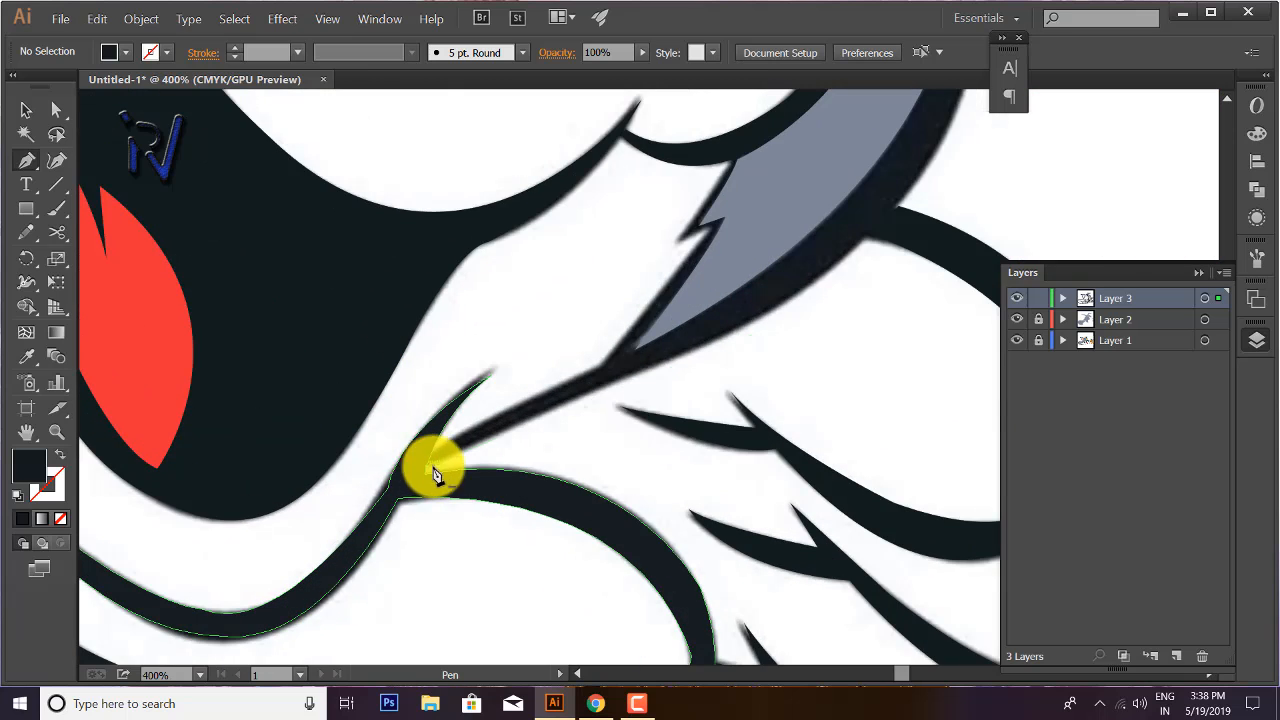
pyautogui.click(432, 466)
pyautogui.click(685, 353)
pyautogui.moveTo(903, 197); pyautogui.dragTo(825, 199)
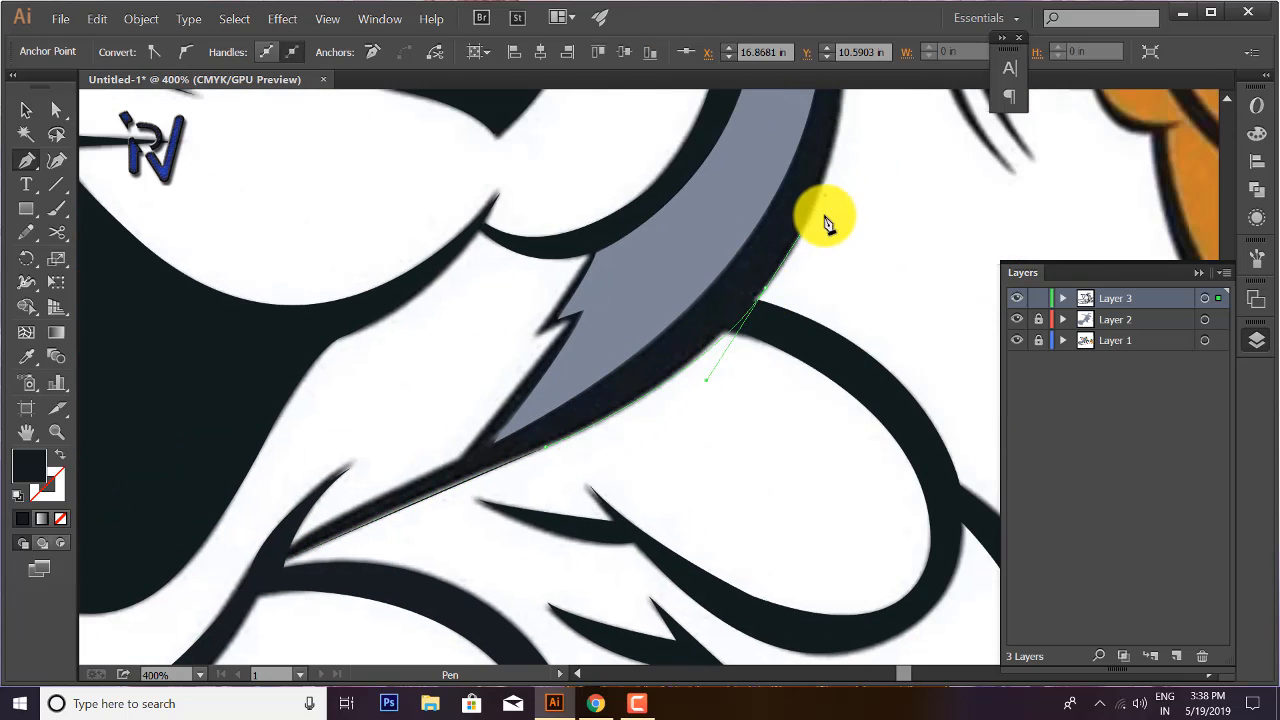
pyautogui.click(765, 290)
pyautogui.moveTo(797, 272); pyautogui.dragTo(742, 492)
pyautogui.moveTo(782, 221)
pyautogui.mouseDown()
pyautogui.moveTo(771, 200)
pyautogui.moveTo(766, 210)
pyautogui.mouseUp()
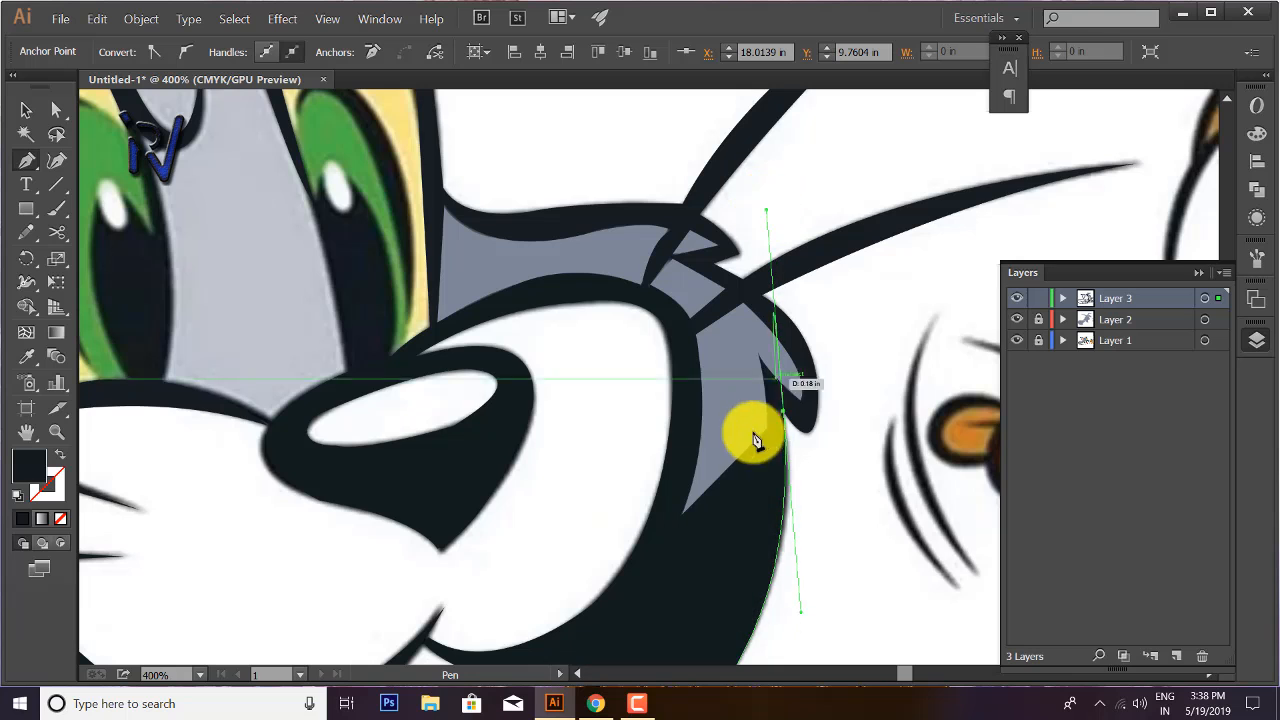
pyautogui.click(783, 411)
# - Switch the cheek path to stroke only, extend it to its upper tip, and trace the inner edge back to close the outline
pyautogui.click(60, 454)
pyautogui.scroll(-1, 738, 517)
pyautogui.moveTo(738, 517); pyautogui.dragTo(694, 320)
pyautogui.click(711, 199)
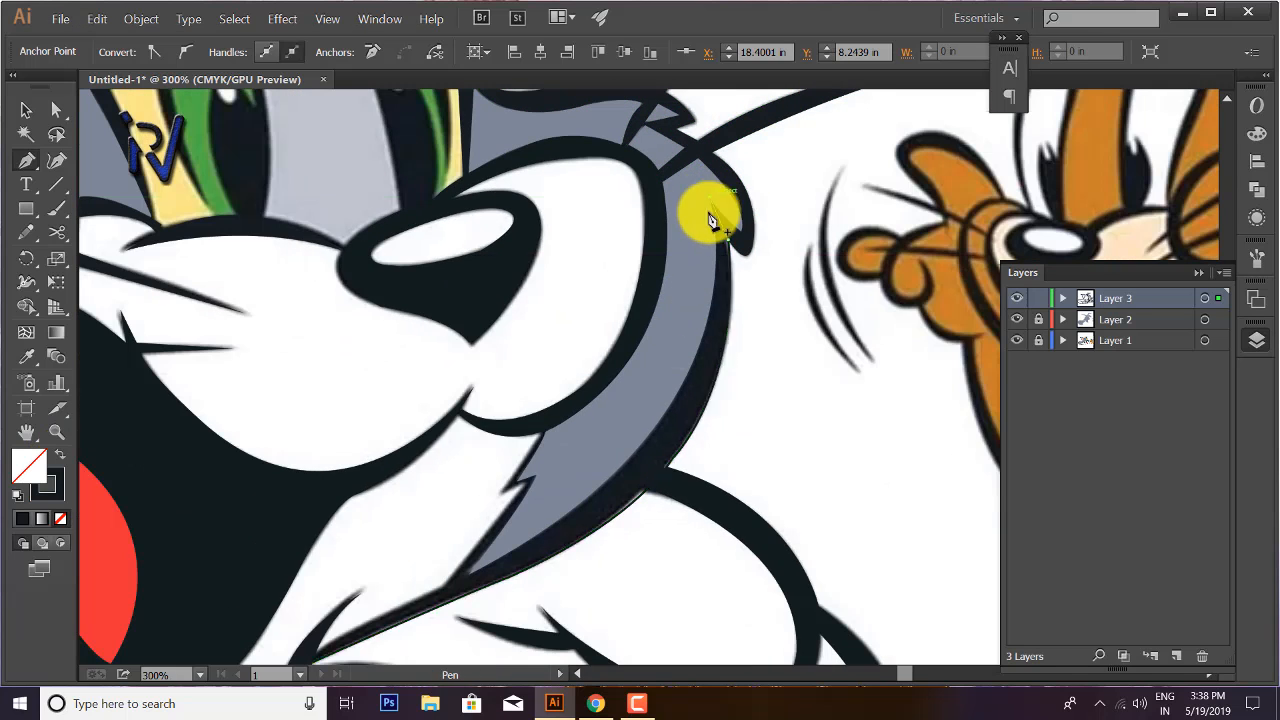
pyautogui.moveTo(606, 482); pyautogui.dragTo(463, 603)
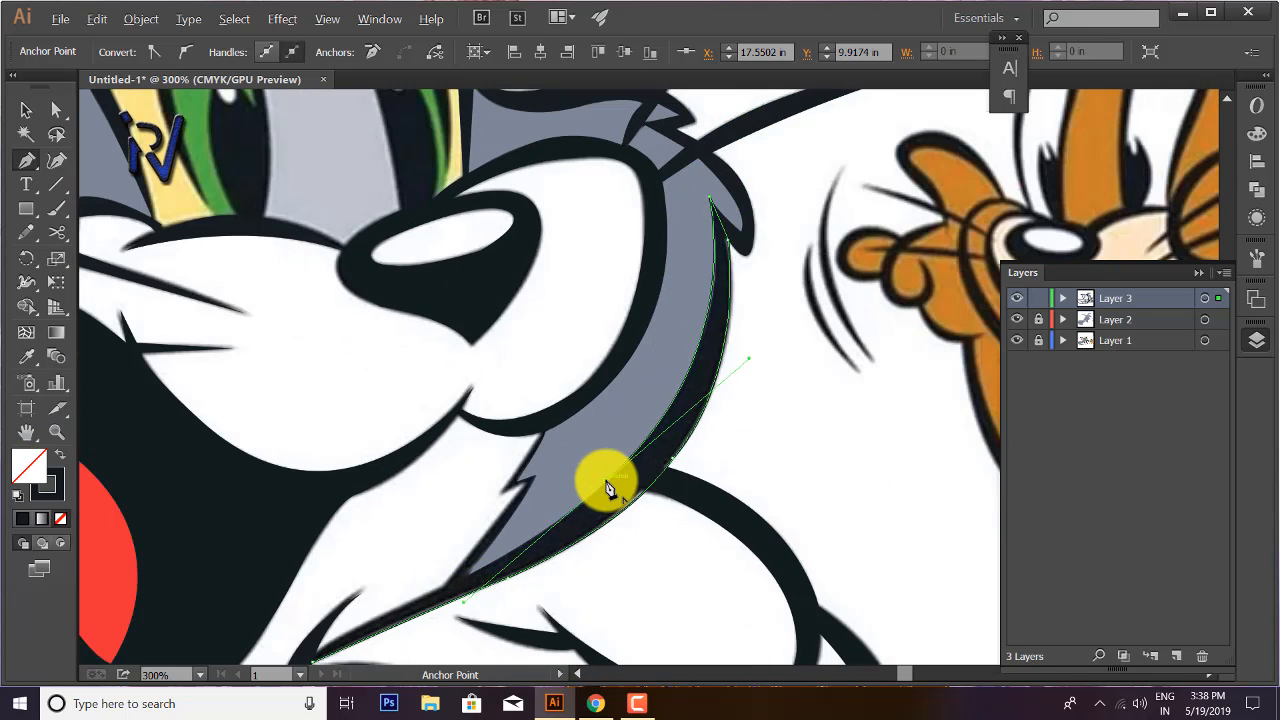
pyautogui.click(606, 481)
pyautogui.moveTo(366, 643); pyautogui.dragTo(515, 518)
pyautogui.moveTo(595, 463); pyautogui.dragTo(523, 488)
pyautogui.click(595, 463)
pyautogui.moveTo(462, 538); pyautogui.dragTo(460, 563)
# - Swap the closed cheek outline's stroke color to its fill and deselect it
pyautogui.scroll(-1, 460, 564)
pyautogui.click(60, 455)
pyautogui.press('v')
pyautogui.click(818, 381)
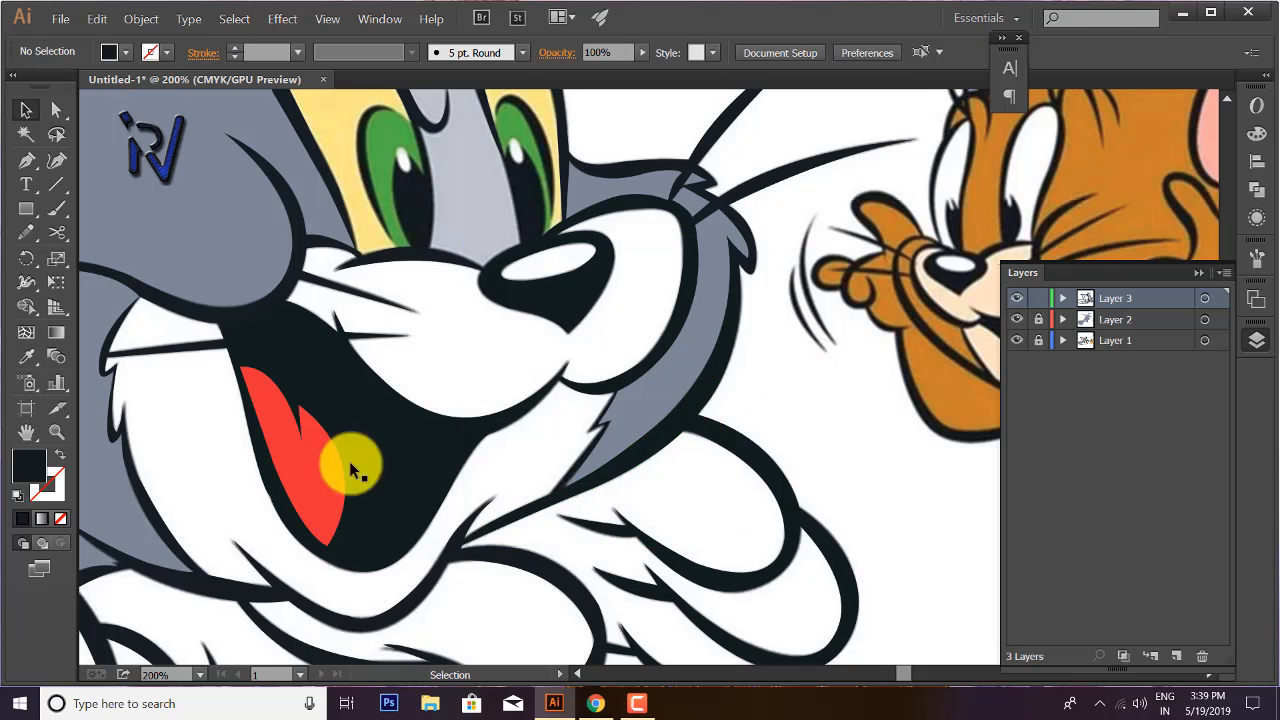
# - Start the jagged fur line below the muzzle and trace its outer edge around the notch down to the cheek outline
pyautogui.press('p')
pyautogui.scroll(3, 629, 471)
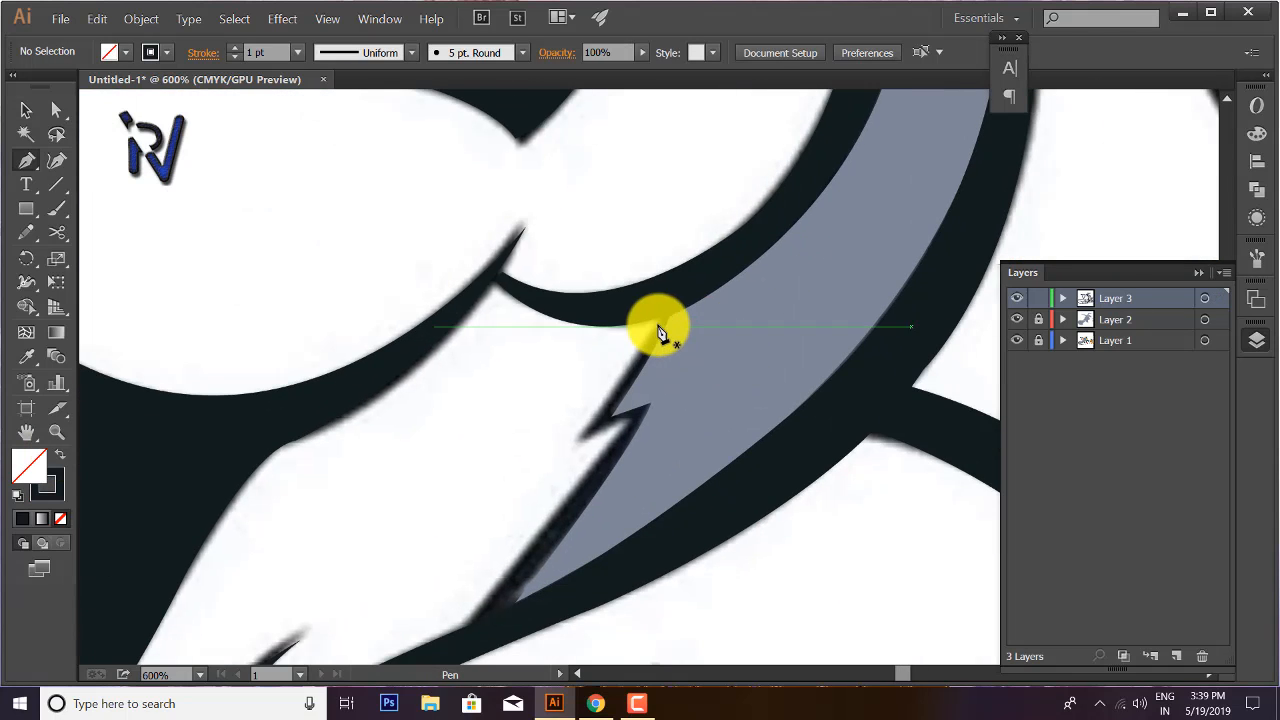
pyautogui.click(656, 320)
pyautogui.click(579, 439)
pyautogui.click(617, 439)
pyautogui.moveTo(614, 460); pyautogui.dragTo(696, 312)
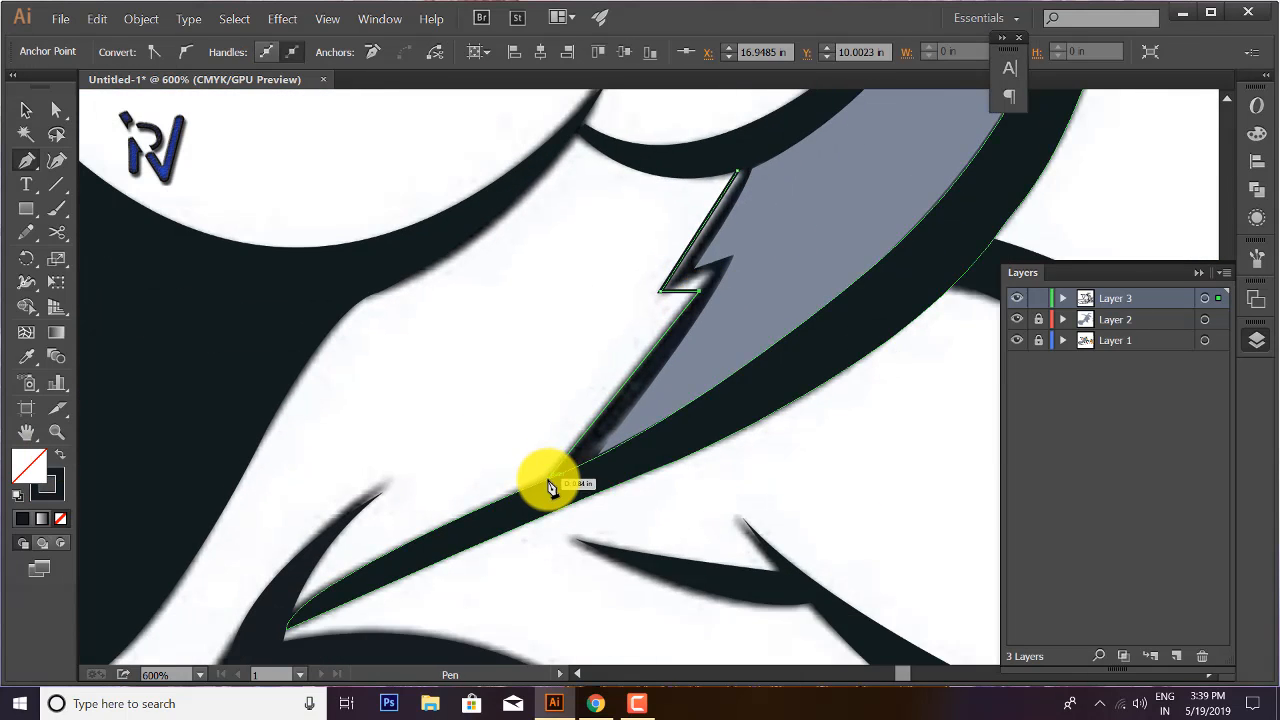
pyautogui.click(548, 478)
# - Trace the jagged fur line's inner edge along the gray area back up to the muzzle and close the path
pyautogui.click(601, 454)
pyautogui.click(737, 256)
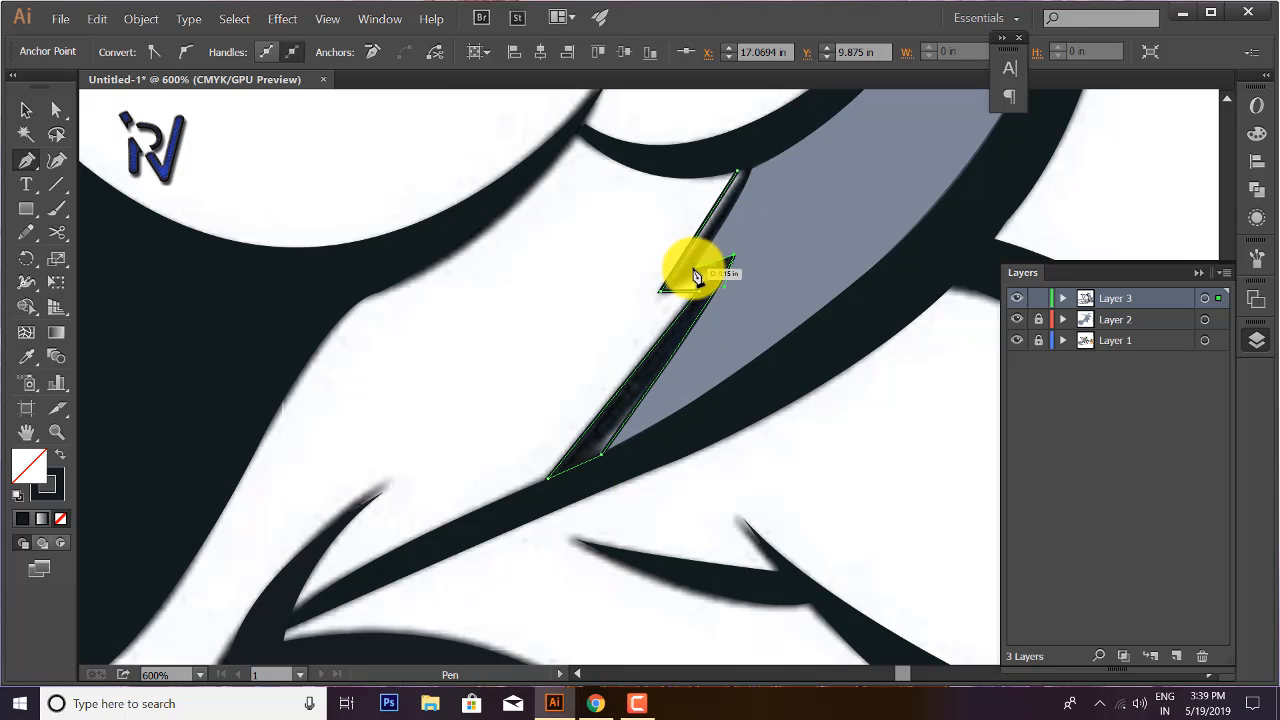
pyautogui.click(694, 268)
pyautogui.click(751, 167)
pyautogui.click(737, 171)
# - Swap the jagged fur shape's stroke color to its fill, deselect it, and toggle Layer 1's visibility to compare the result
pyautogui.scroll(-1, 745, 171)
pyautogui.click(61, 455)
pyautogui.press('v')
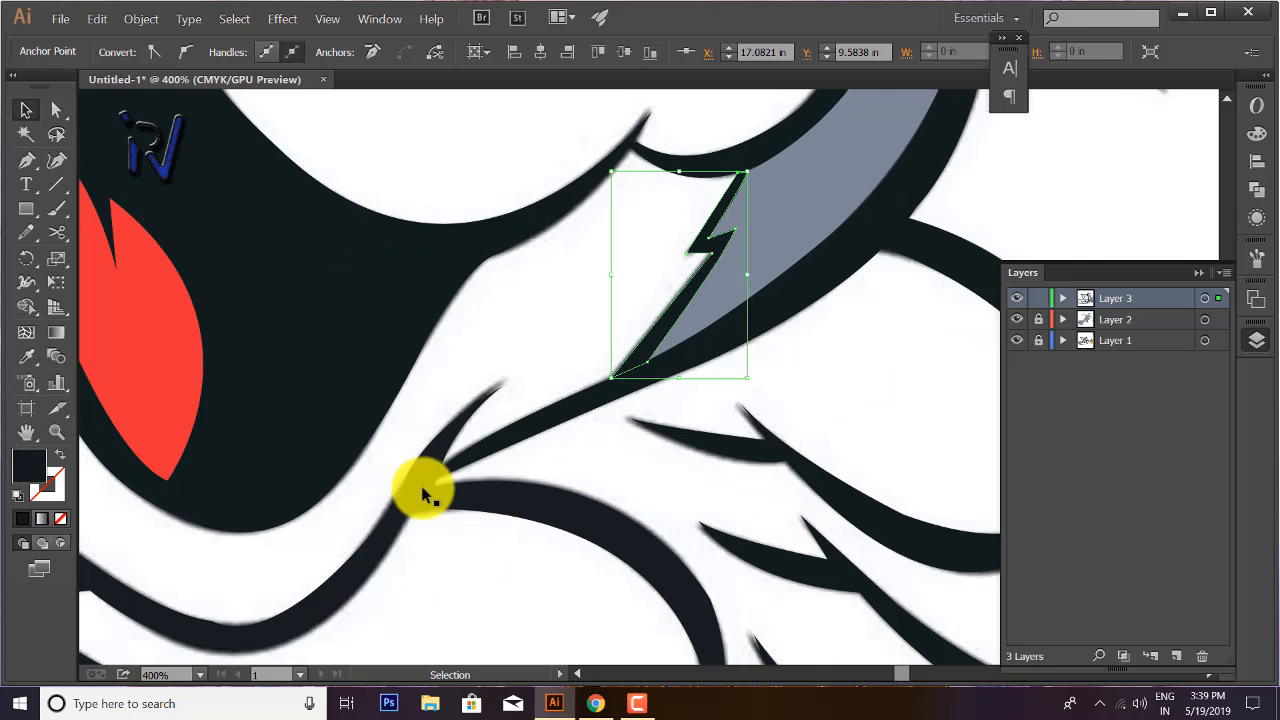
pyautogui.click(462, 581)
pyautogui.scroll(-3, 462, 581)
pyautogui.click(1016, 340)
pyautogui.click(1016, 340)
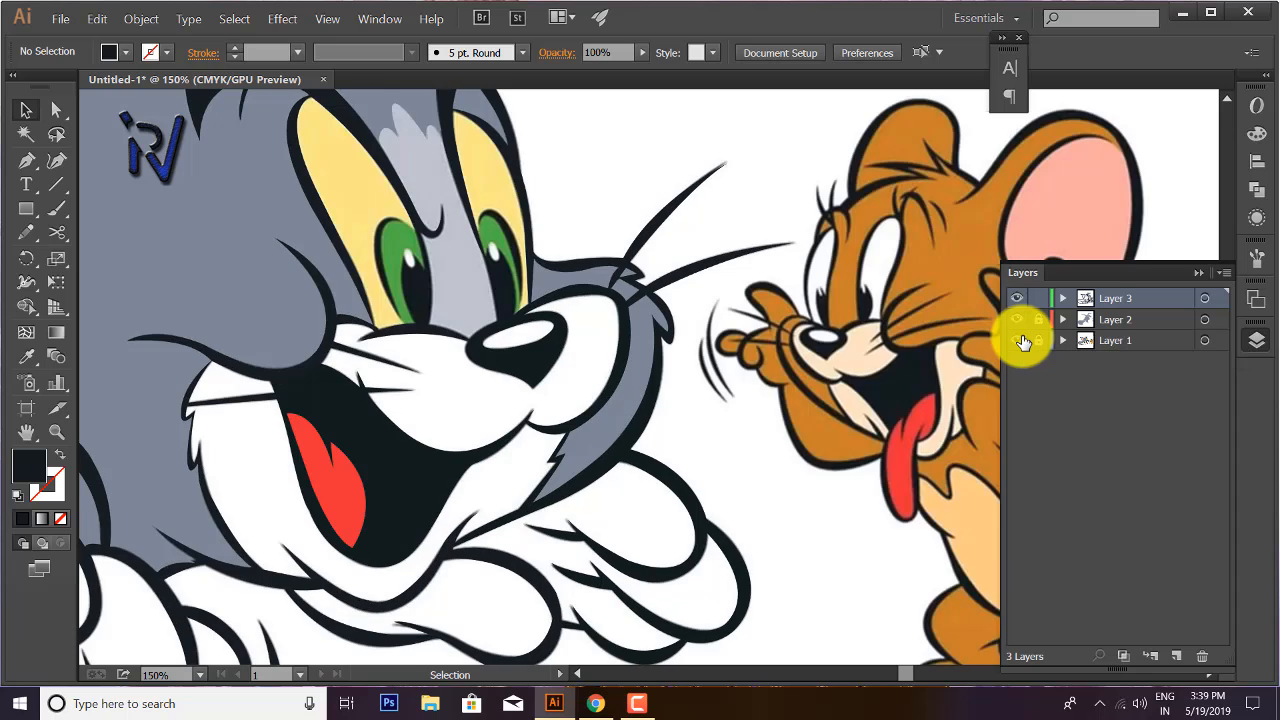
# - Set drawing to stroke only, start the cat's left-hand pupil at its base, and trace its outer curve up to the white highlight
pyautogui.scroll(3, 391, 470)
pyautogui.hotkey('shift', 'x')
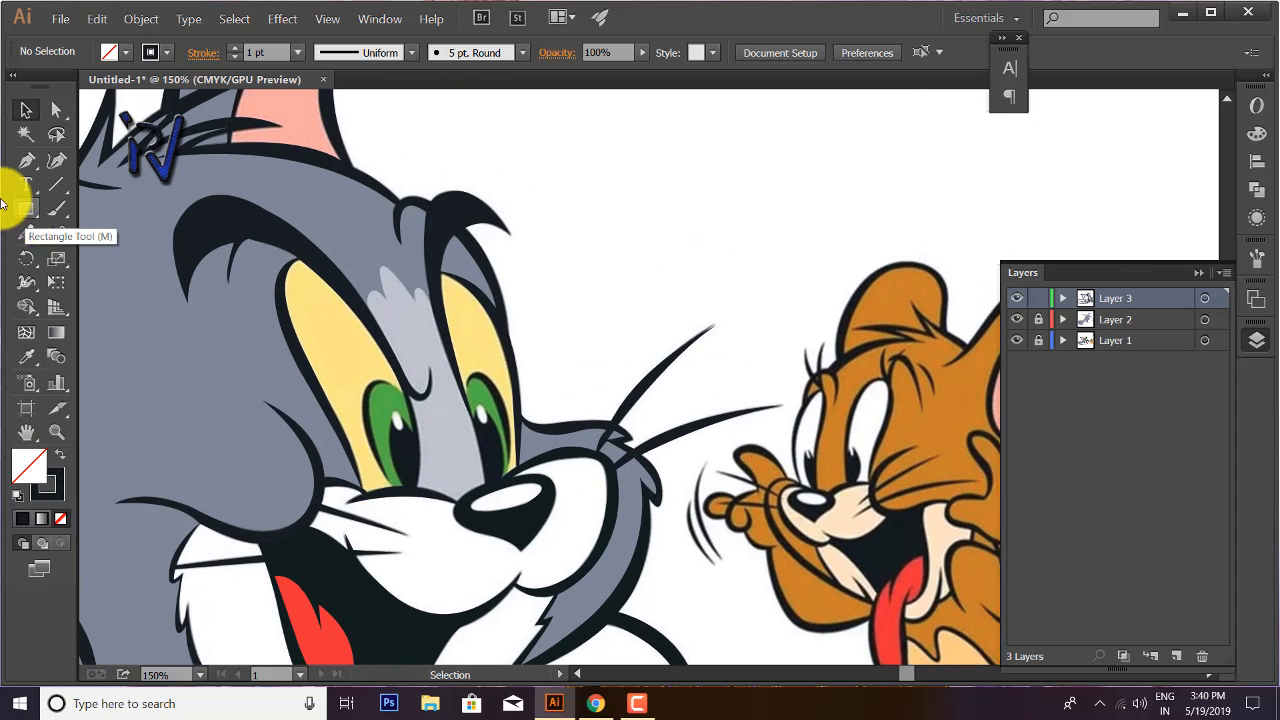
pyautogui.click(26, 160)
pyautogui.scroll(3, 398, 485)
pyautogui.click(397, 484)
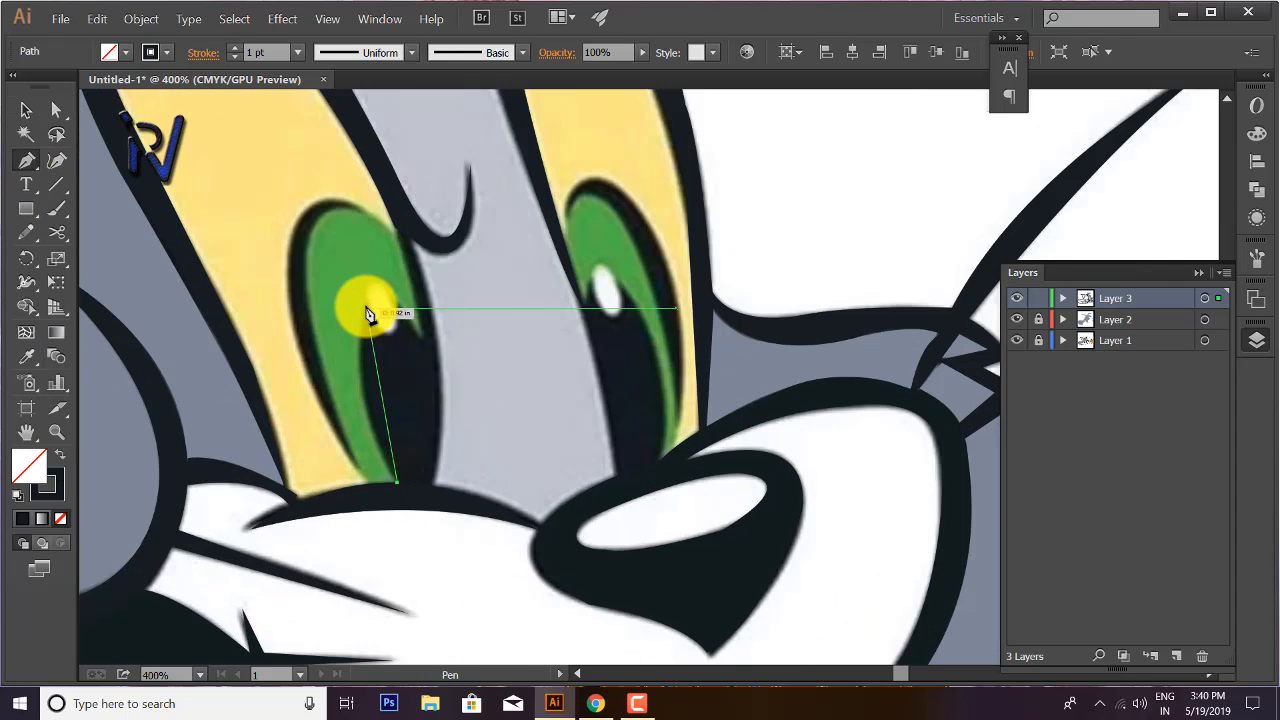
pyautogui.moveTo(366, 307); pyautogui.dragTo(390, 203)
pyautogui.click(366, 307)
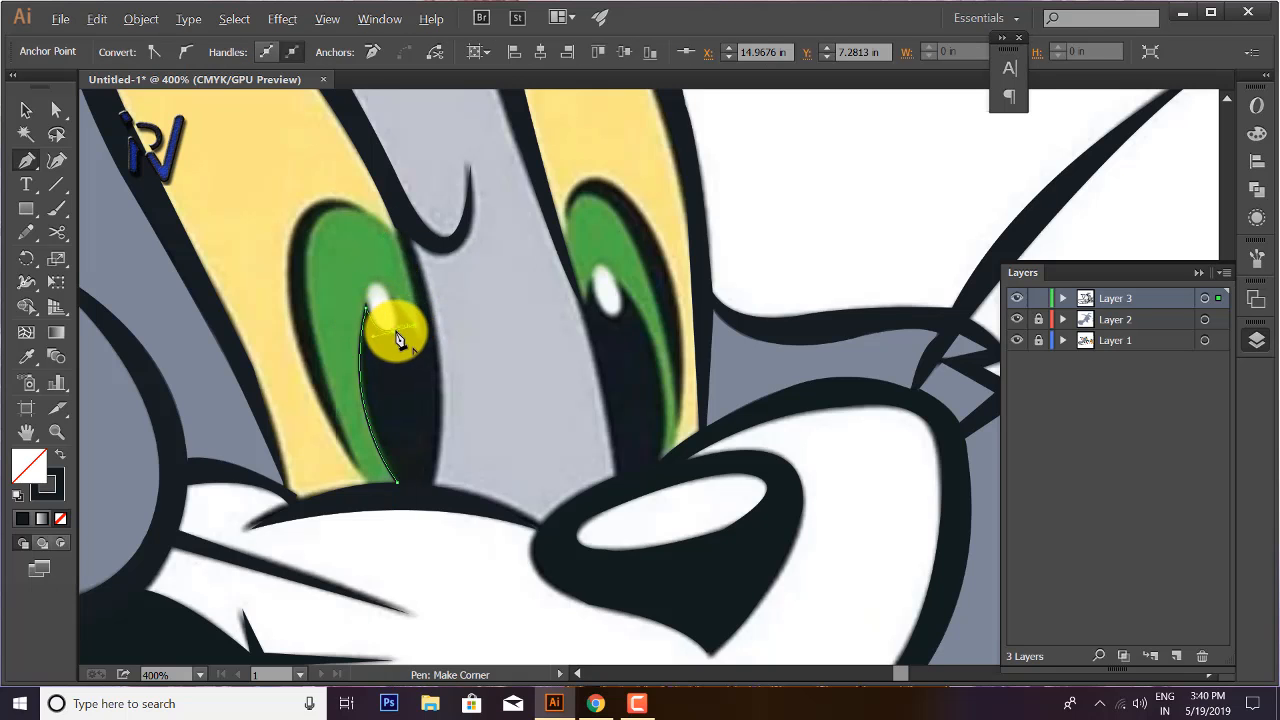
# - Continue the pupil path around the highlight's lower edge, along the green iris, and up to the dark line beside the nose bridge
pyautogui.click(396, 298)
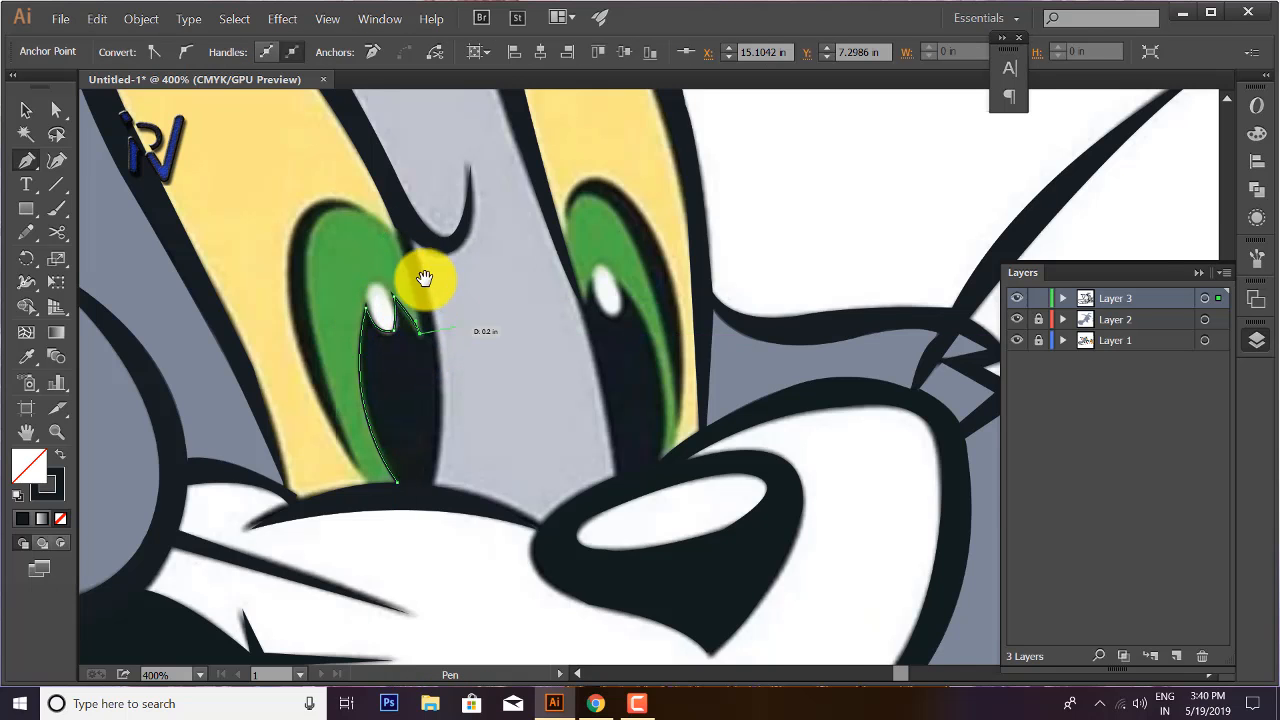
pyautogui.moveTo(423, 277); pyautogui.dragTo(467, 420)
pyautogui.click(450, 402)
pyautogui.click(465, 407)
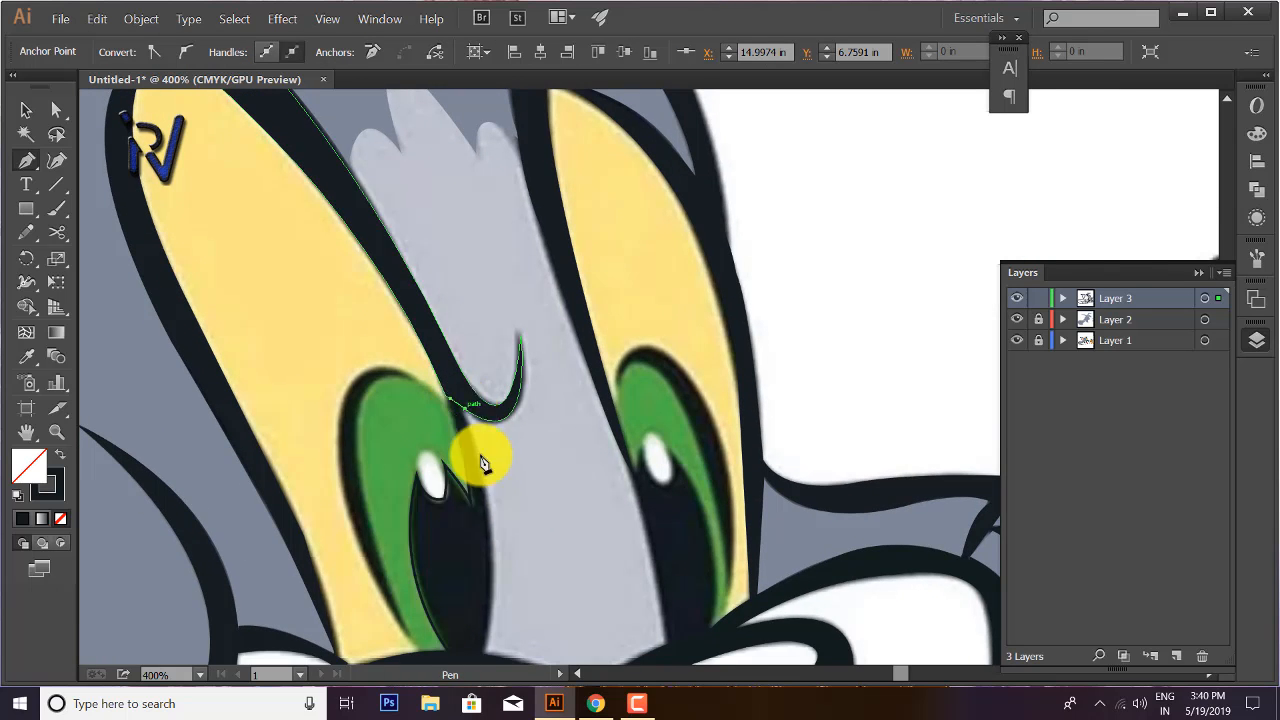